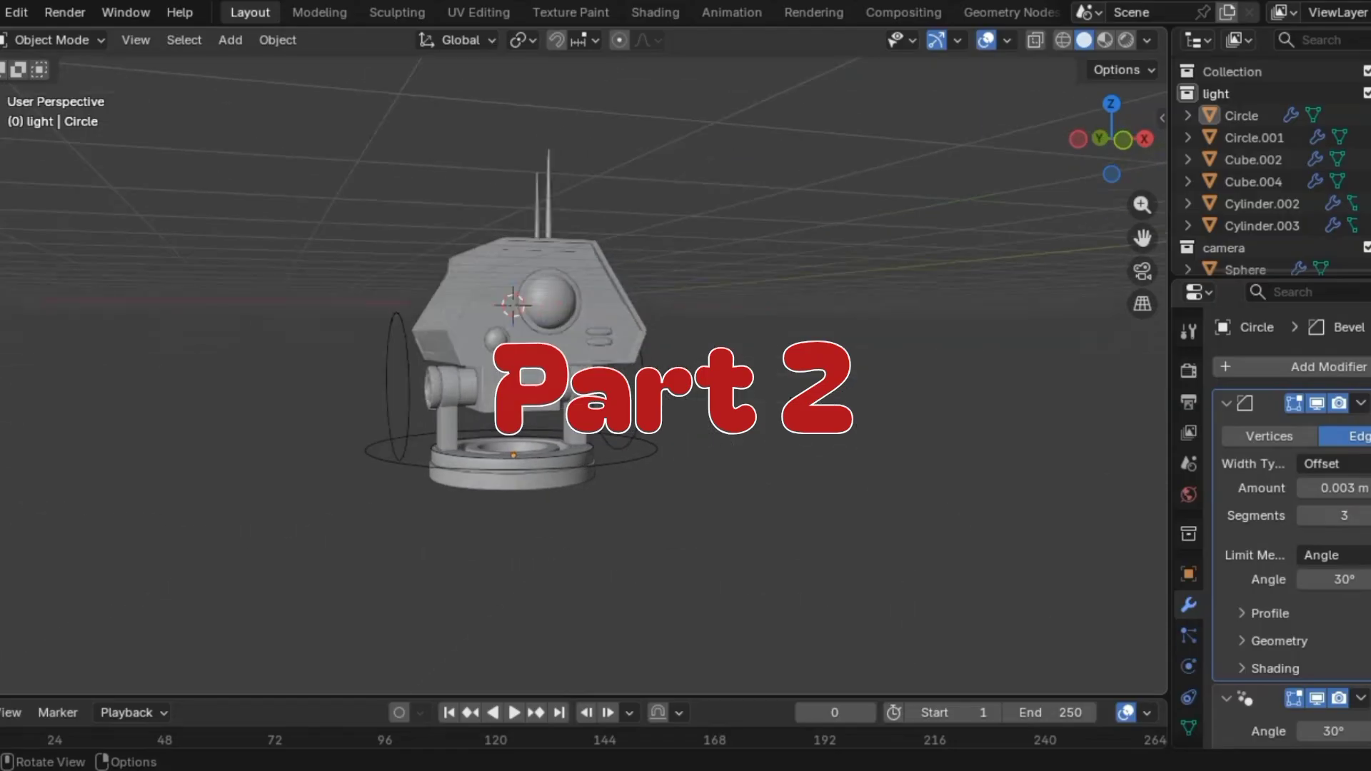
{"action": "middle_click_drag", "start_coordinate": [856, 421], "coordinate": [943, 343]}
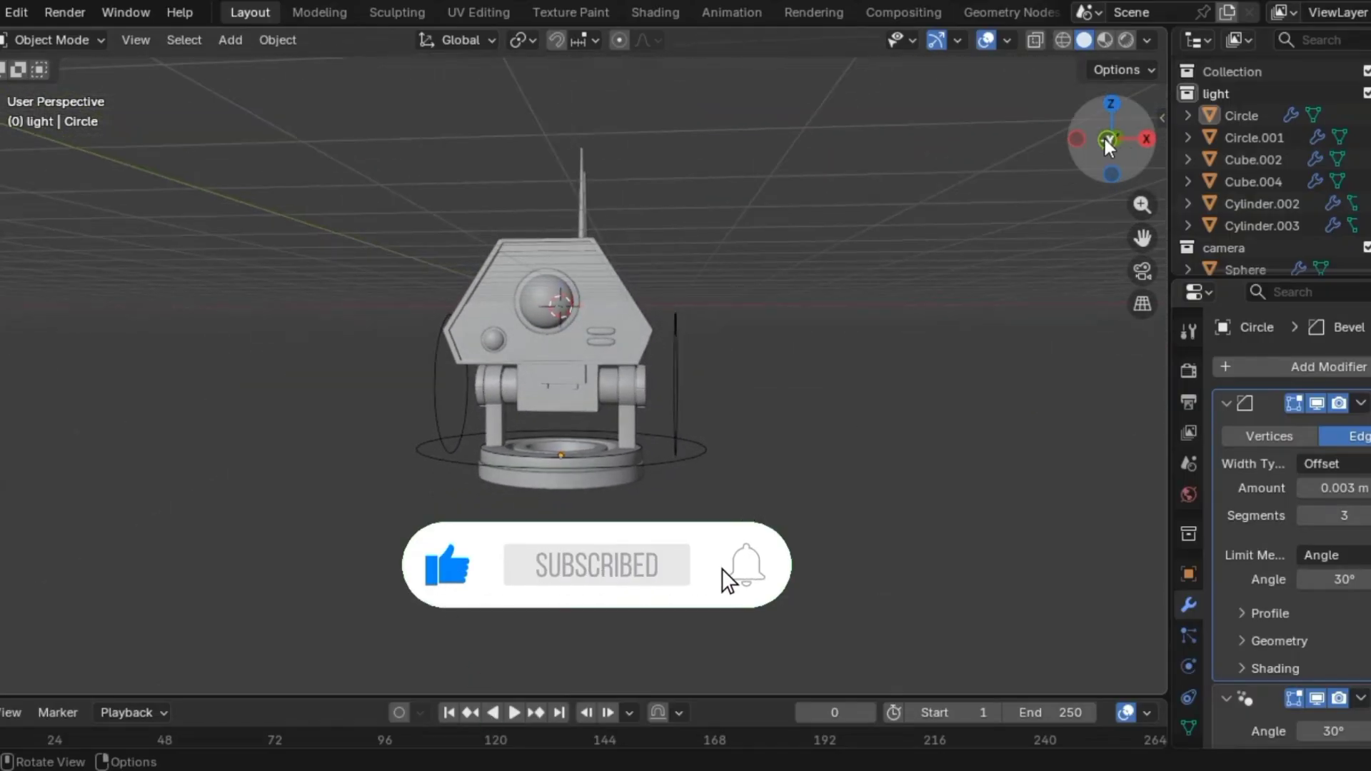
{"action": "left_click", "coordinate": [1108, 140]}
{"action": "middle_click_drag", "start_coordinate": [896, 449], "coordinate": [896, 448]}
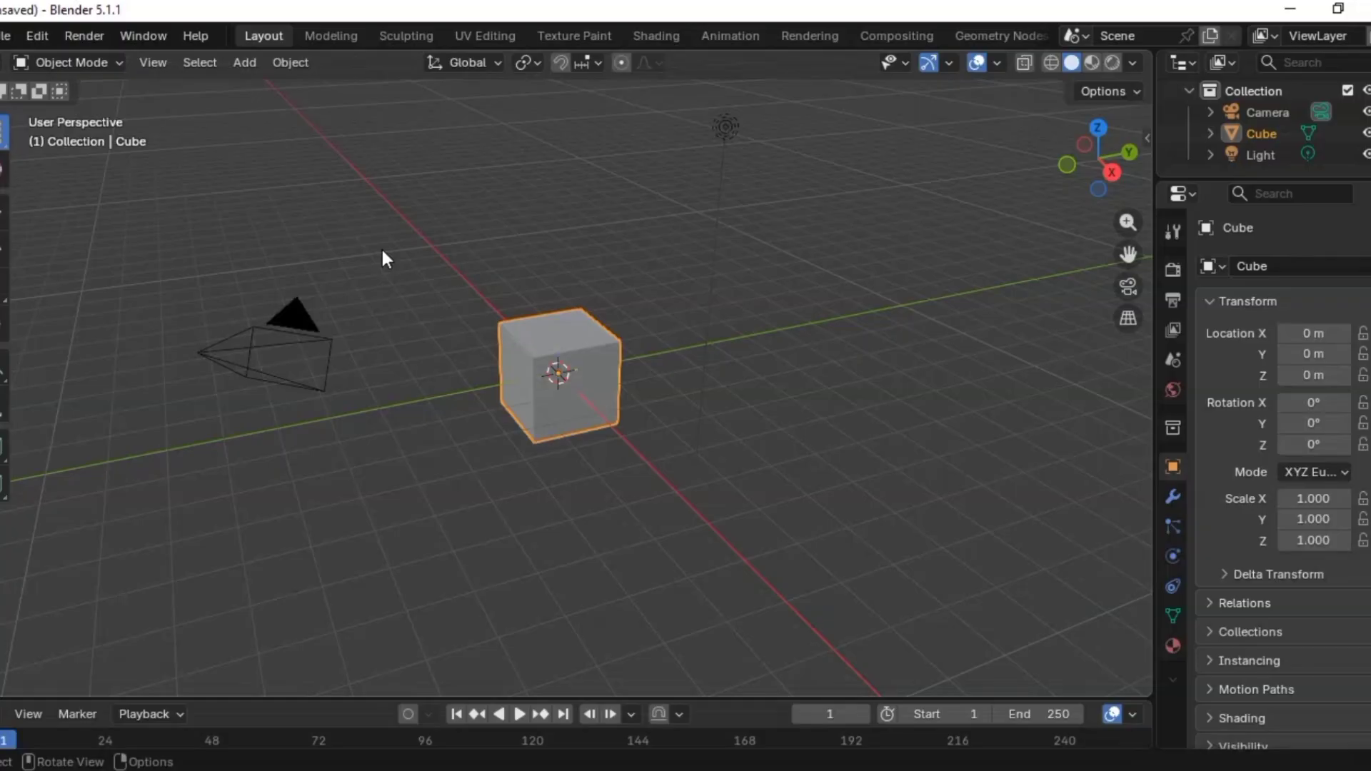
Delete the default camera, cube and light from the new scene.
{"action": "key", "text": "a"}
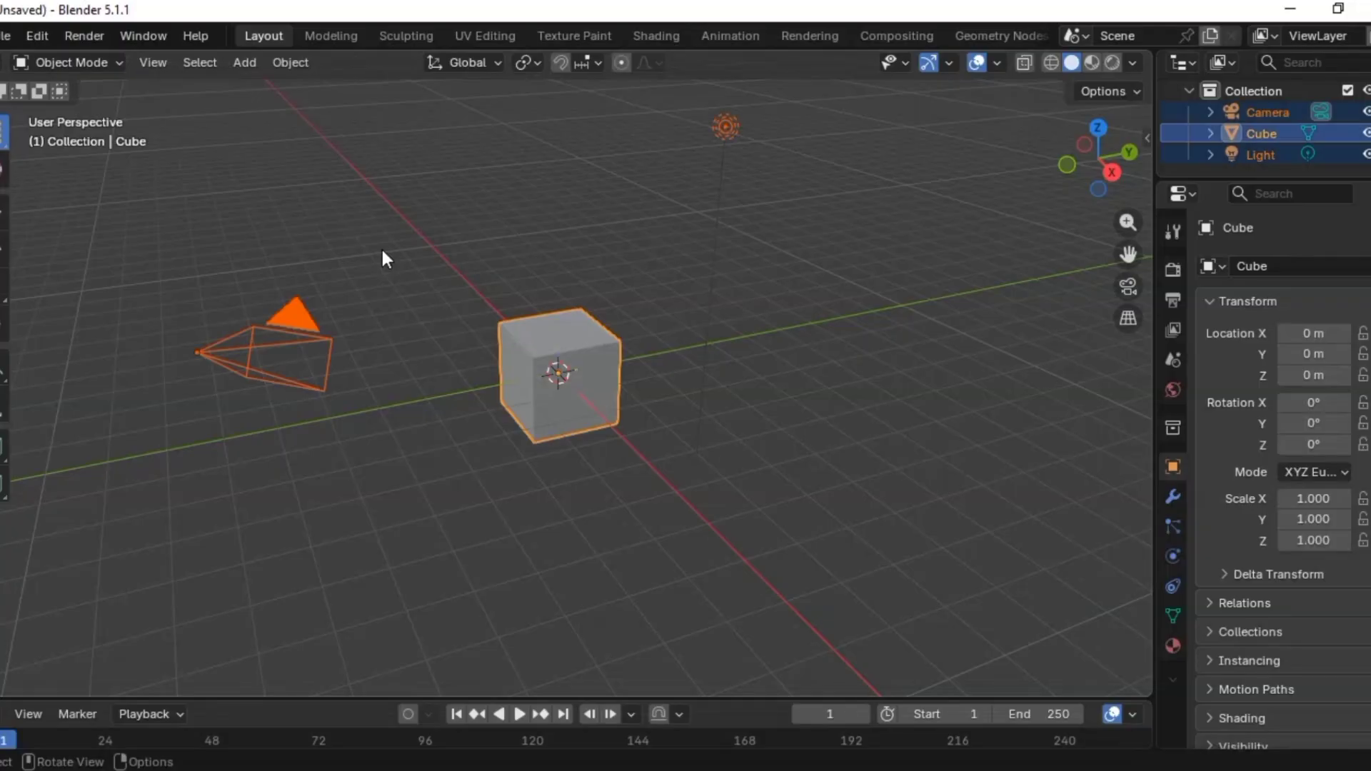
{"action": "key", "text": "Delete"}
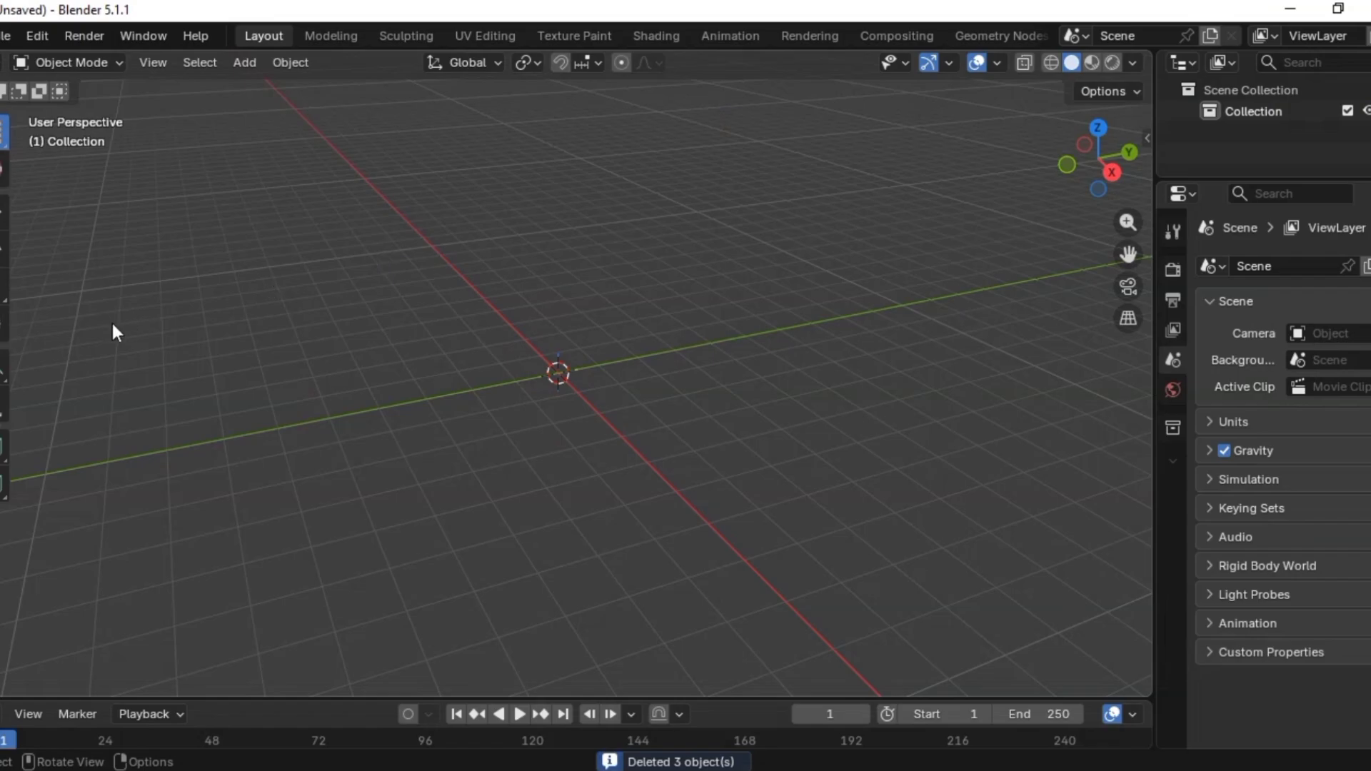
{"action": "left_click", "coordinate": [1070, 163]}
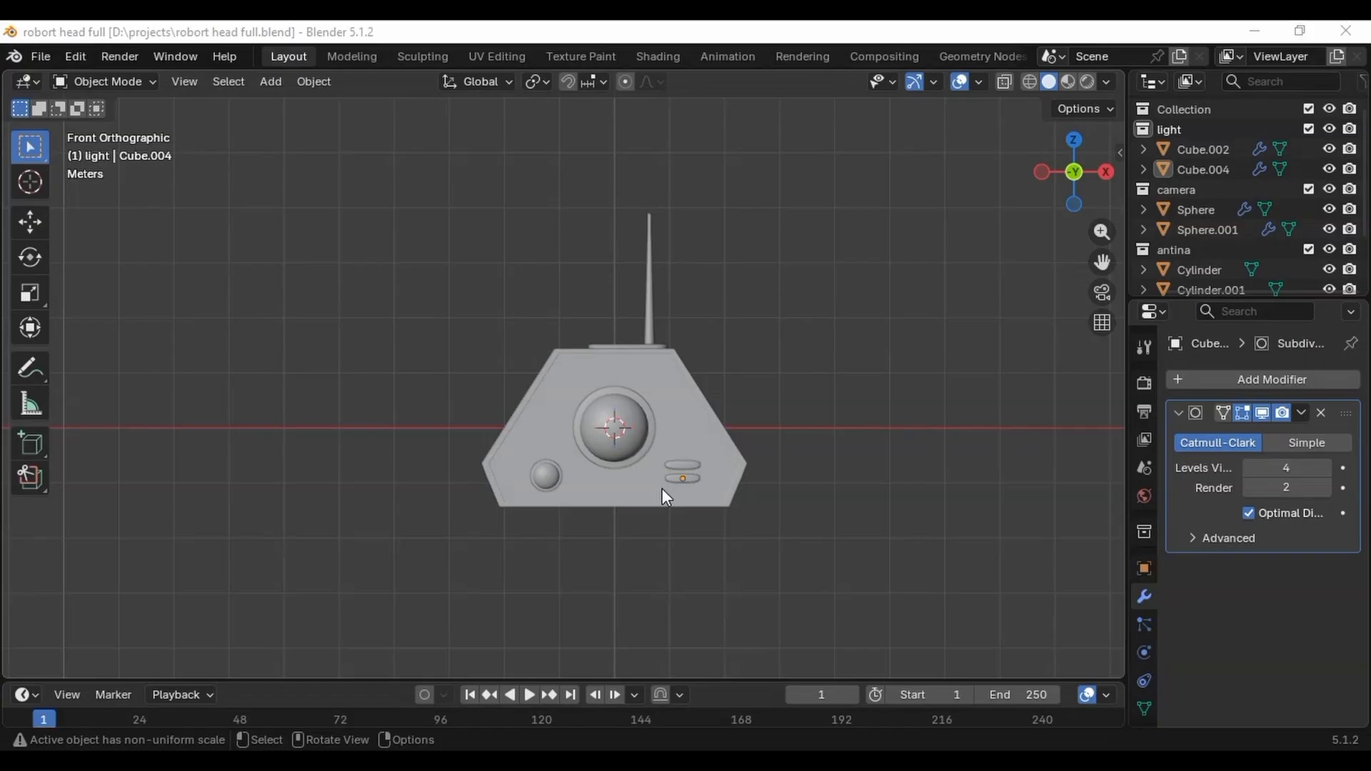
Duplicate the large underside face of the robot head's body in place in the mesh.
{"action": "left_click", "coordinate": [675, 520]}
{"action": "middle_click_drag", "start_coordinate": [673, 519], "coordinate": [641, 480]}
{"action": "key", "text": "Tab"}
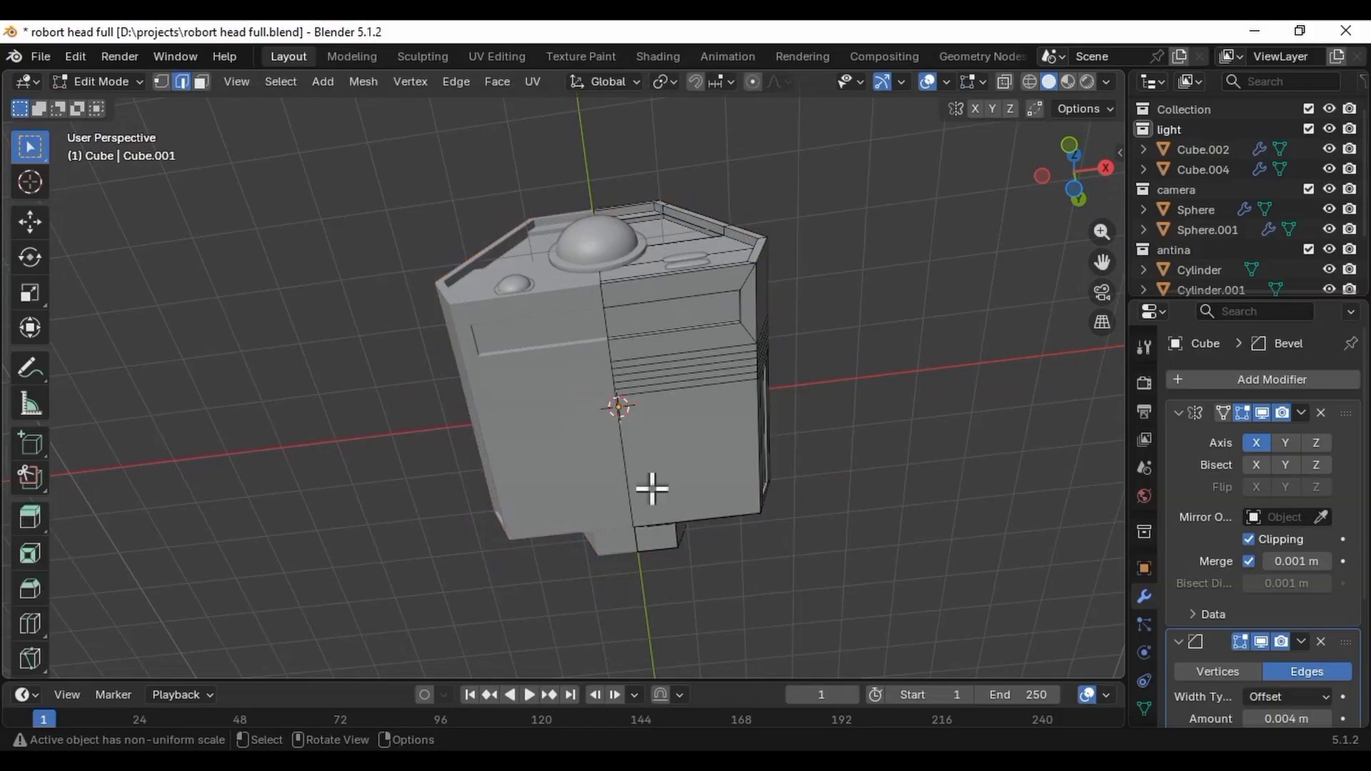
{"action": "key", "text": "3"}
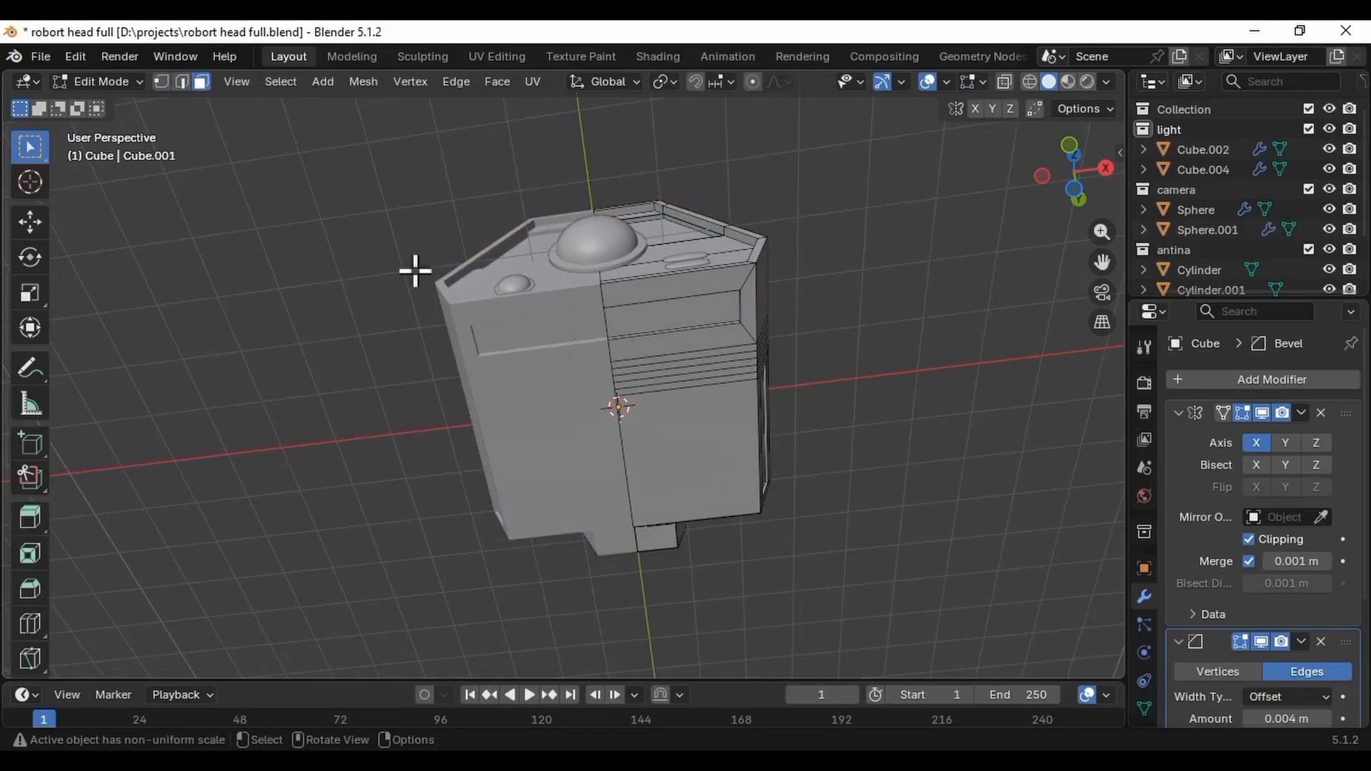
{"action": "left_click", "coordinate": [682, 461]}
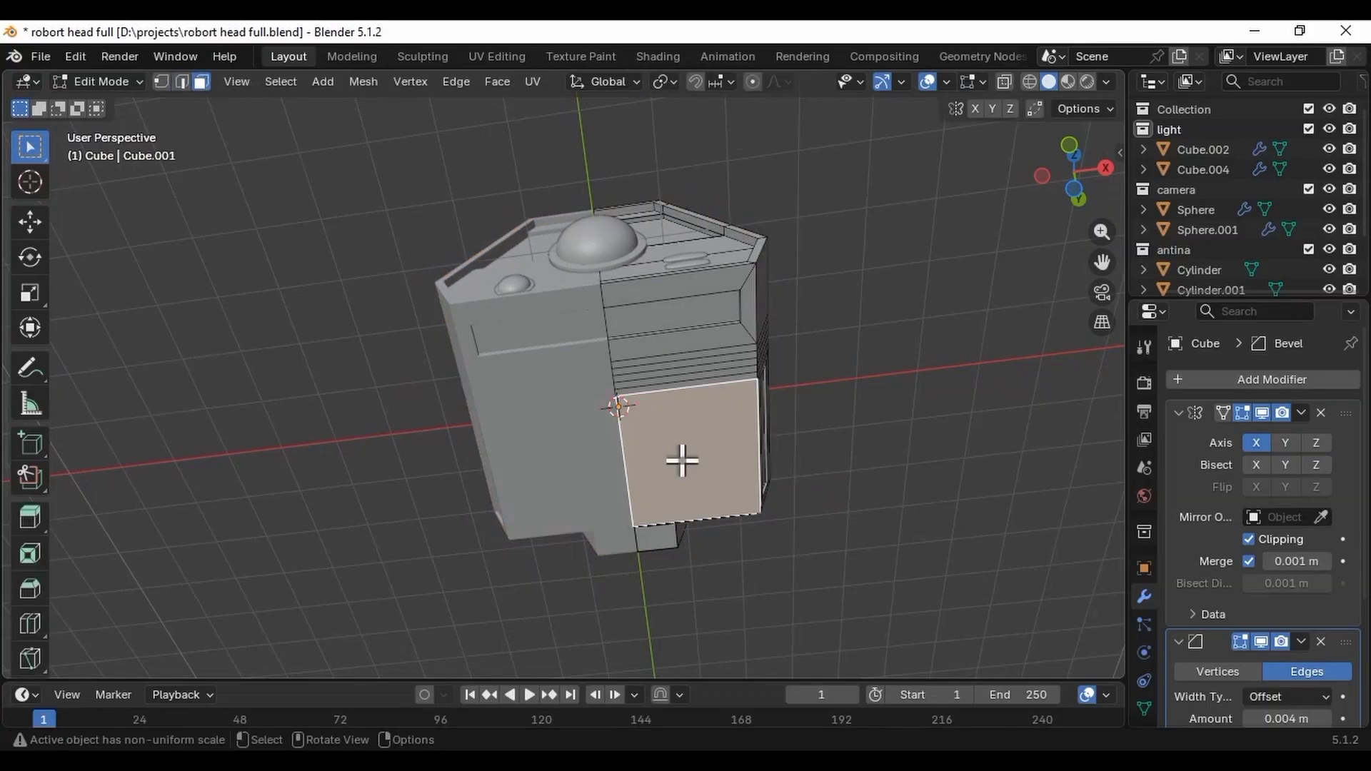
{"action": "key", "text": "shift+d"}
{"action": "right_click", "coordinate": [785, 469]}
{"action": "middle_click_drag", "start_coordinate": [784, 469], "coordinate": [795, 587]}
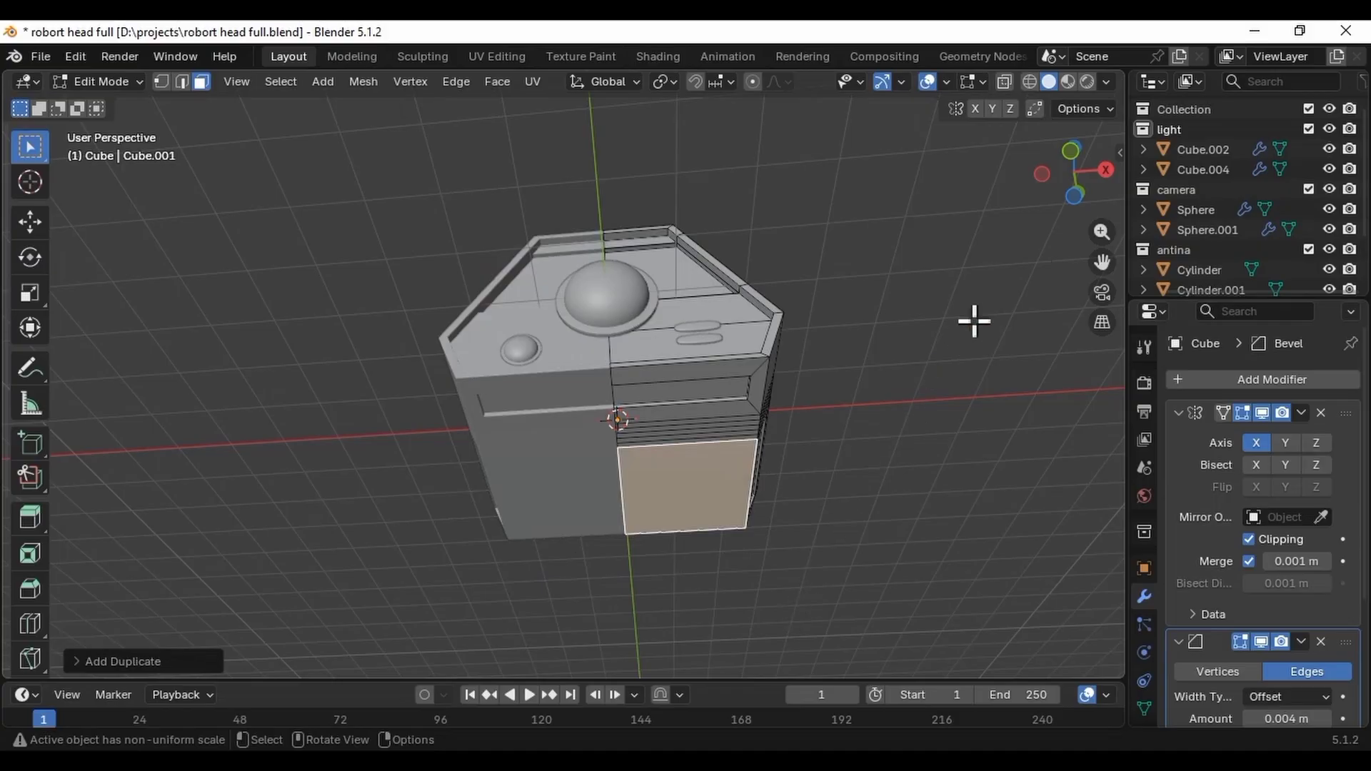
In front view, move the duplicated face about 1.5 m below the head and inward against the mirror centre line.
{"action": "left_click", "coordinate": [1076, 152]}
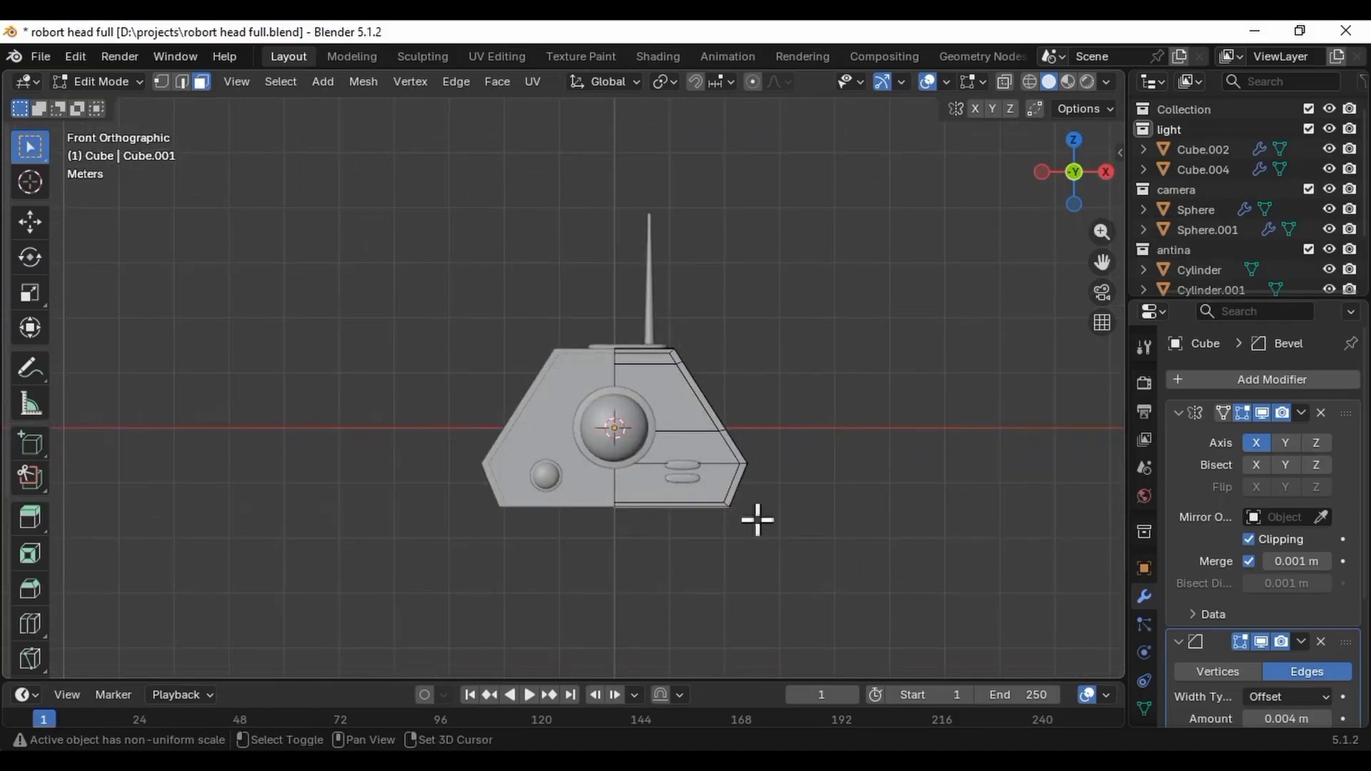
{"action": "key", "text": "g"}
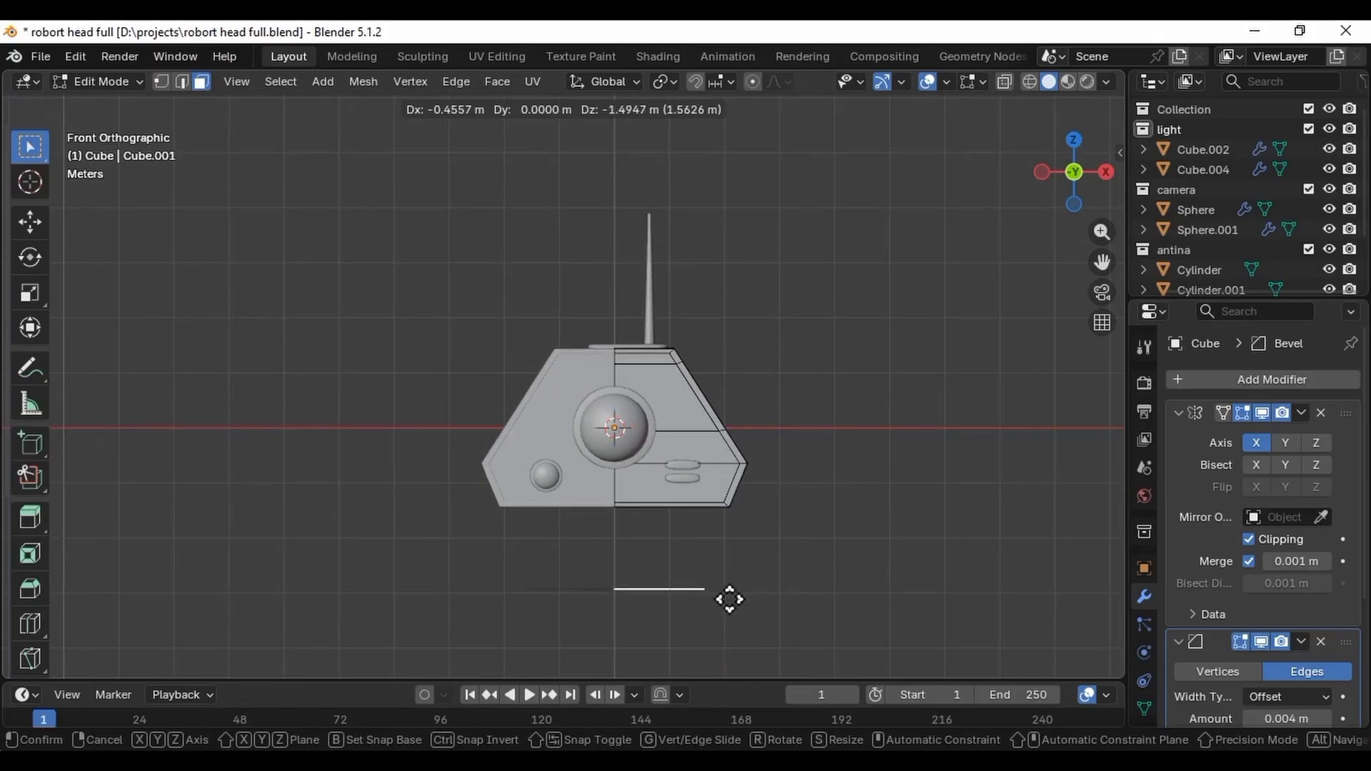
{"action": "left_click", "coordinate": [696, 599]}
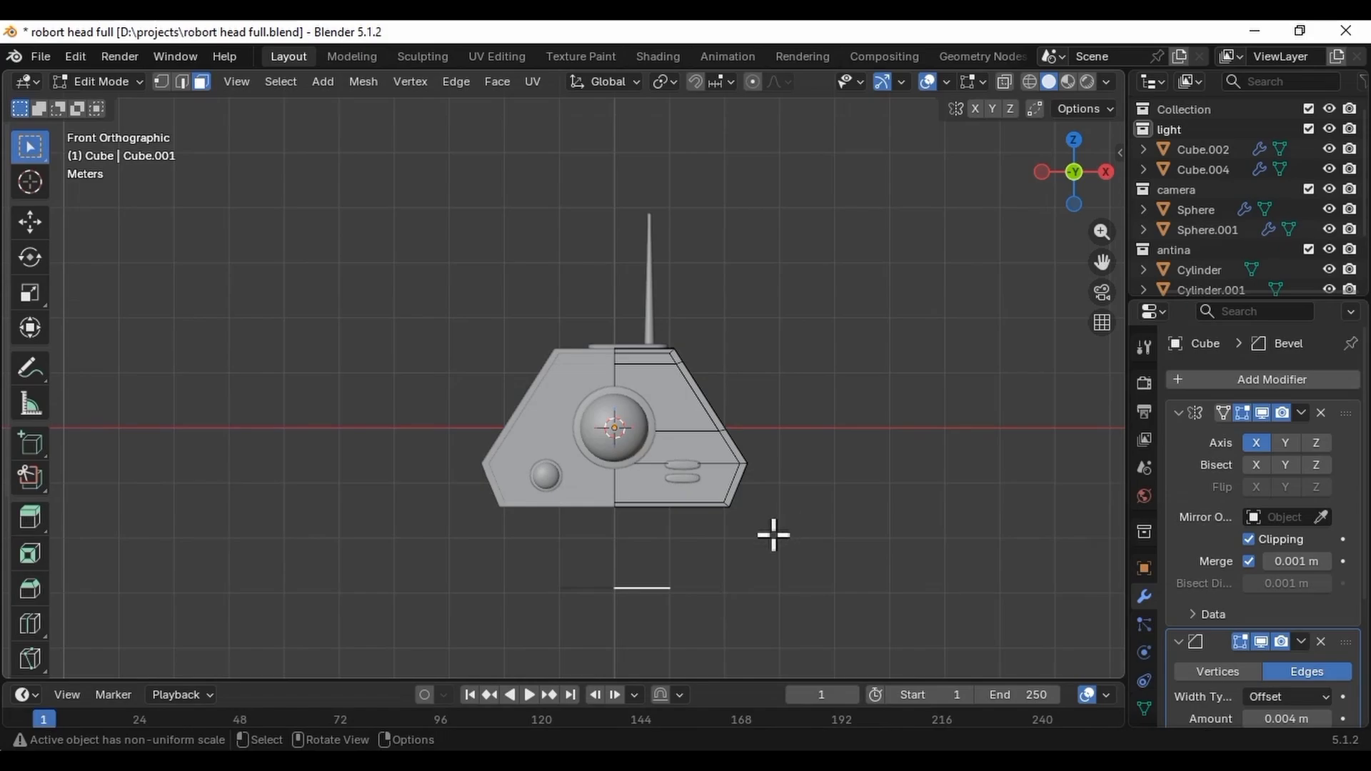
Scale the duplicated face uniformly by about 1.06, and from the side view by about 0.66.
{"action": "key", "text": "s"}
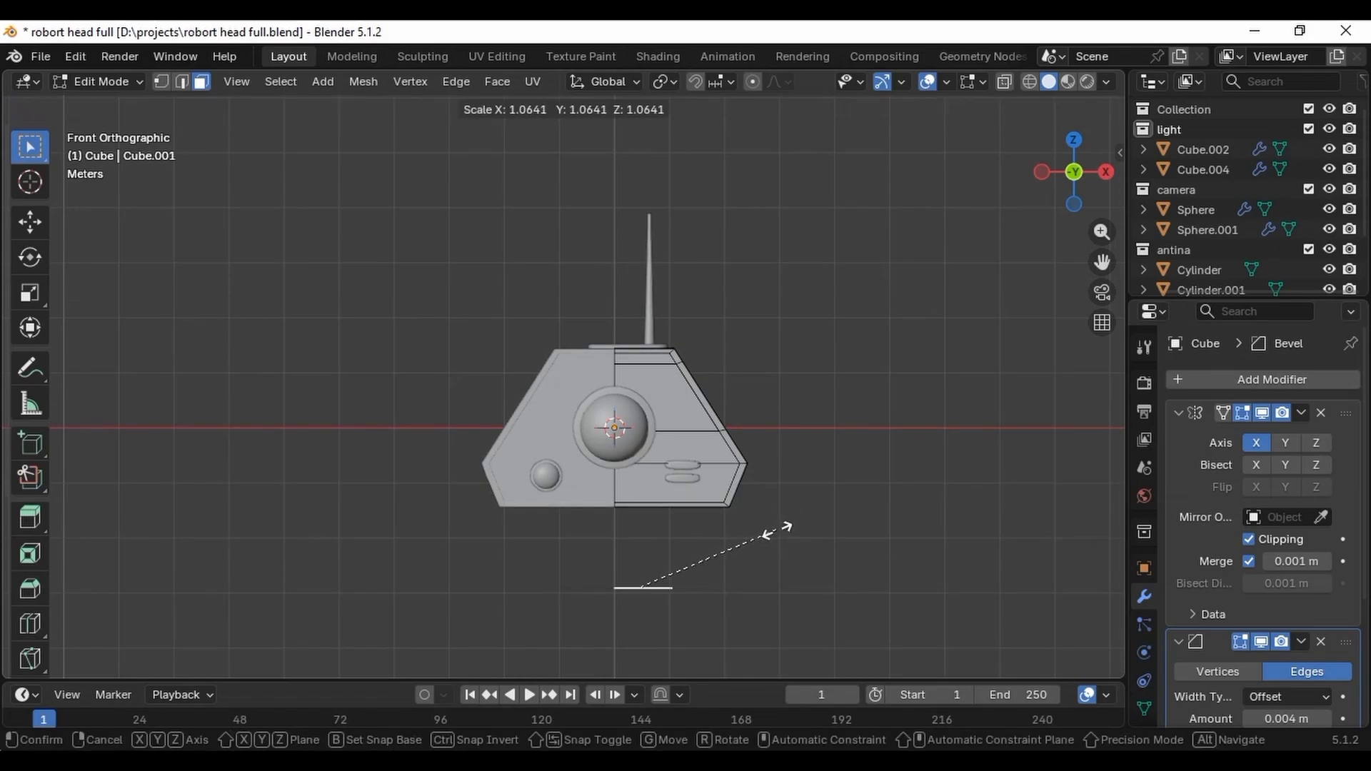
{"action": "left_click", "coordinate": [785, 527]}
{"action": "key", "text": "KP_3"}
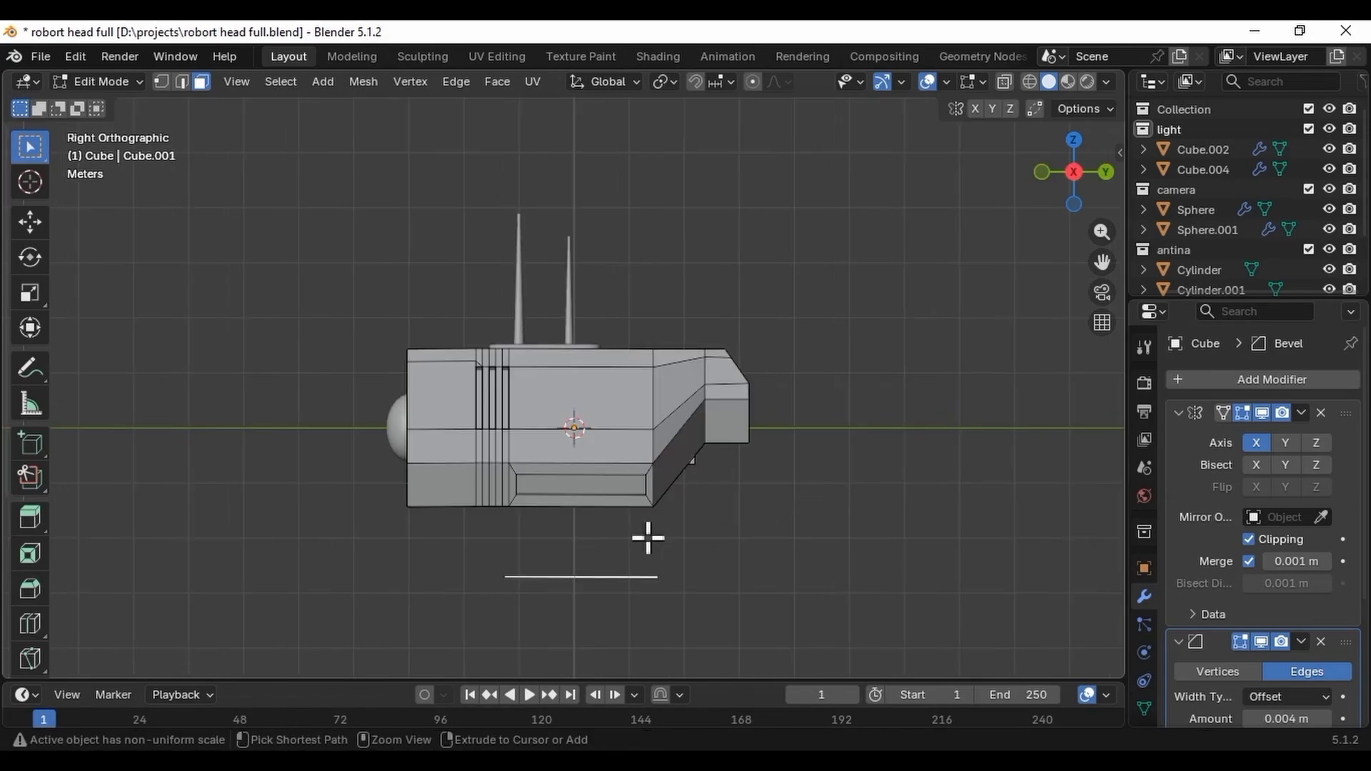
{"action": "key", "text": "s"}
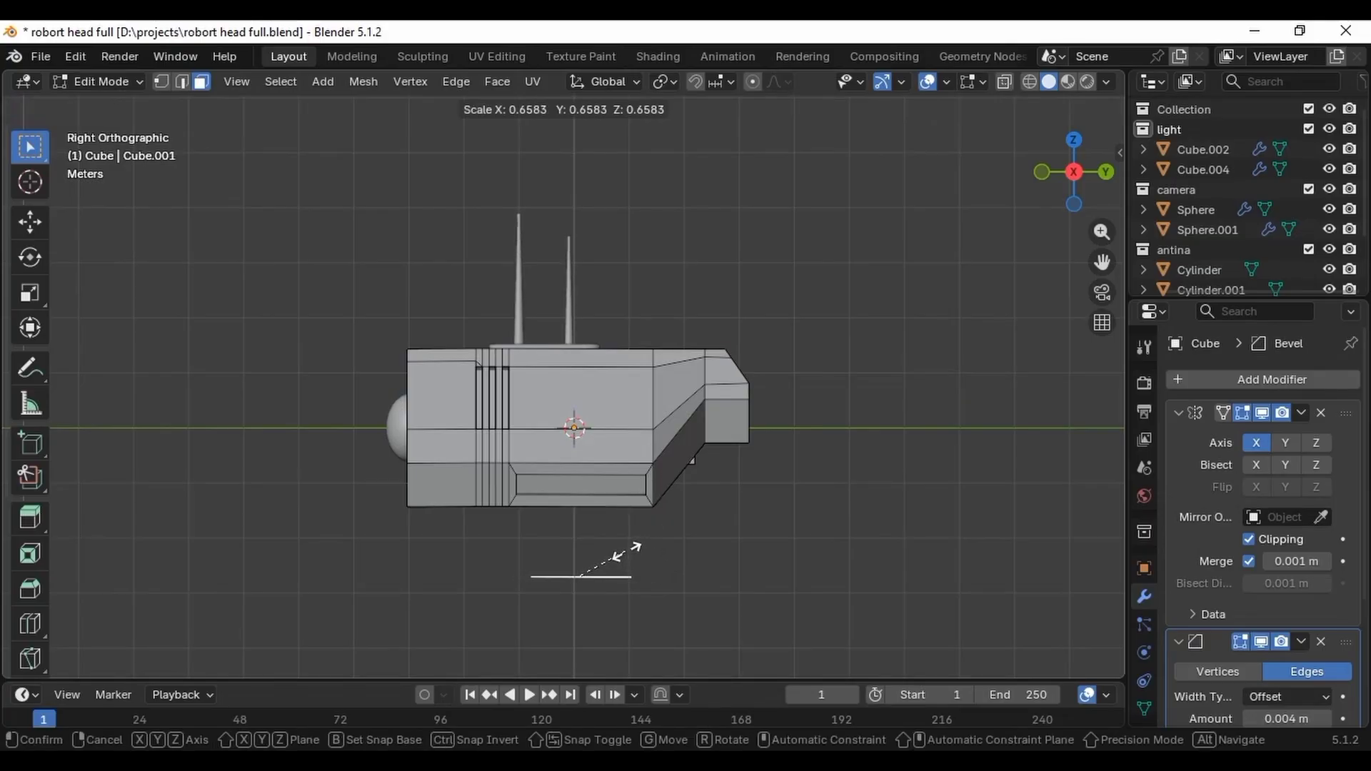
{"action": "left_click", "coordinate": [634, 560]}
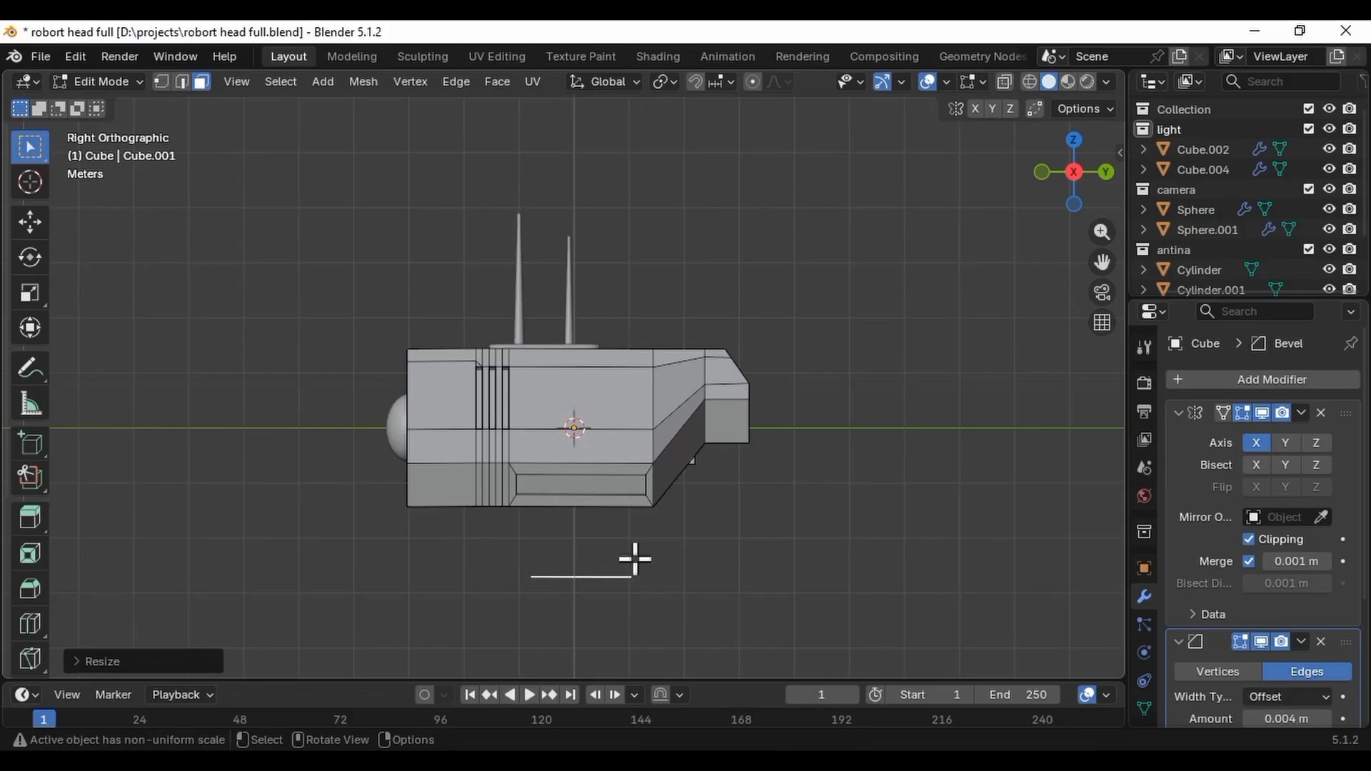
Widen the plate by about 1.39 along X and extrude it about 1.35 m up into the head as a neck block.
{"action": "middle_click_drag", "start_coordinate": [635, 560], "coordinate": [635, 559]}
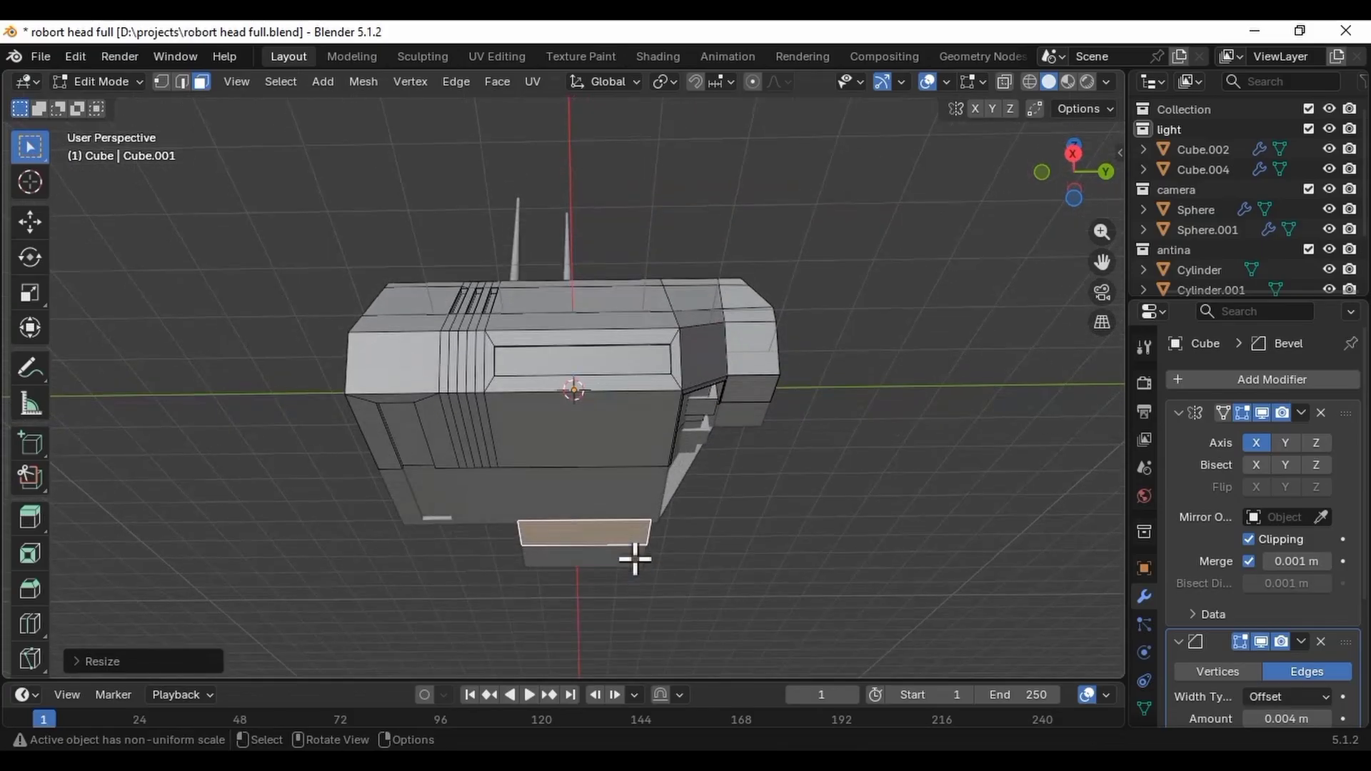
{"action": "key", "text": "KP_1"}
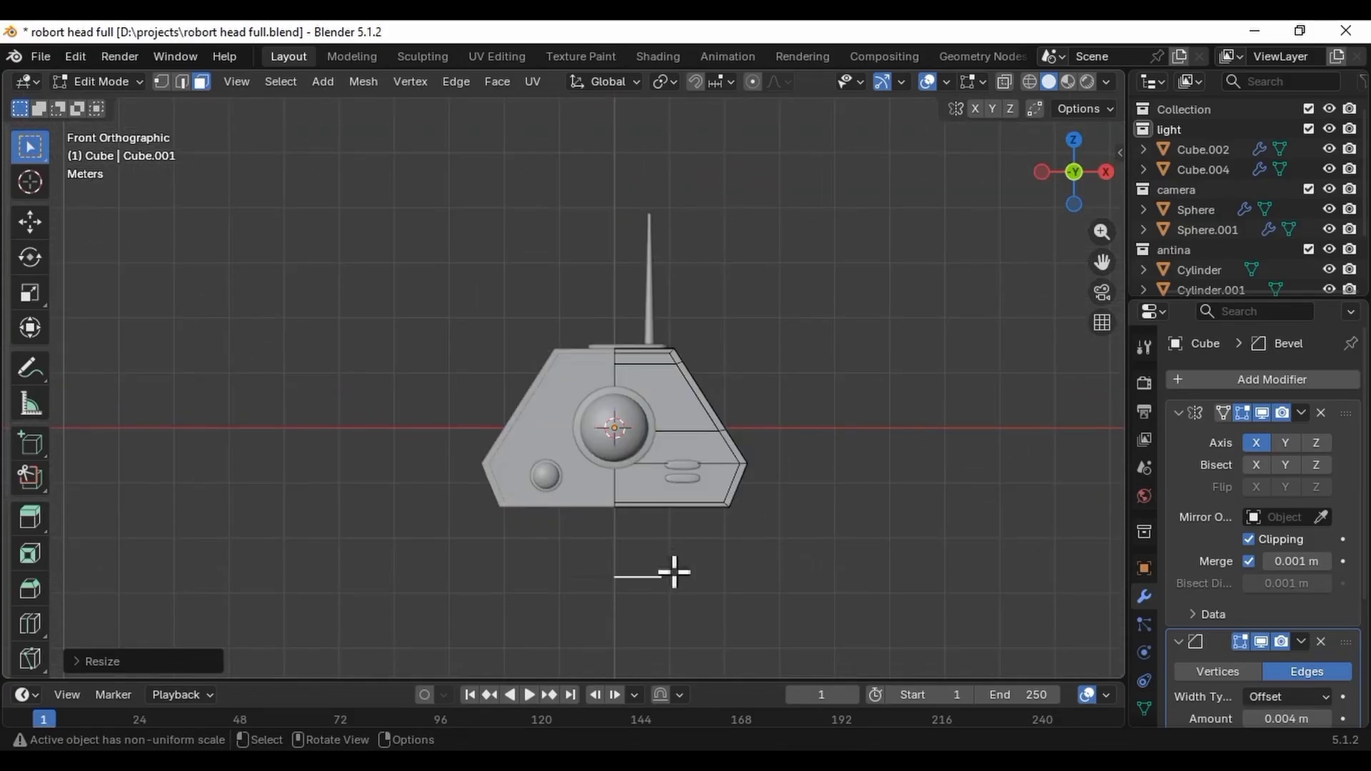
{"action": "key", "text": "s"}
{"action": "key", "text": "x"}
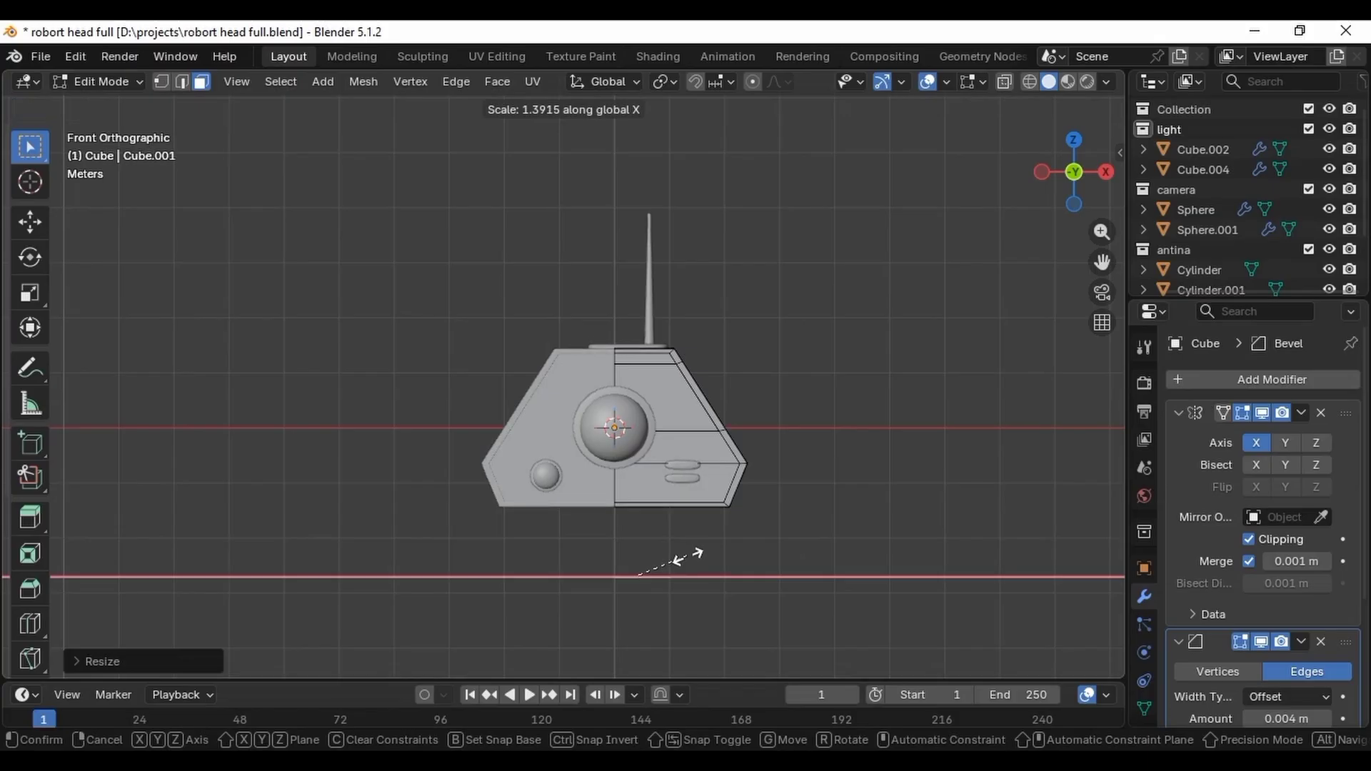
{"action": "left_click", "coordinate": [697, 565]}
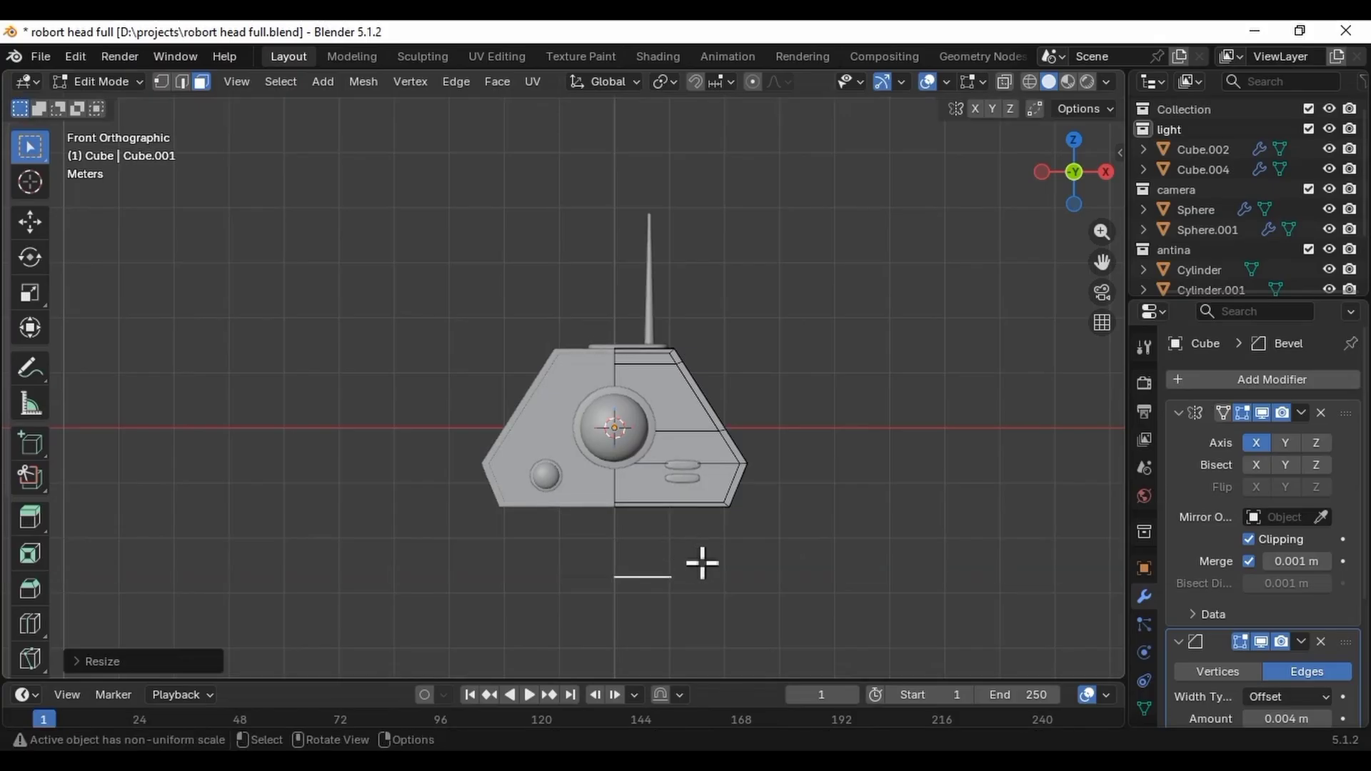
{"action": "key", "text": "e"}
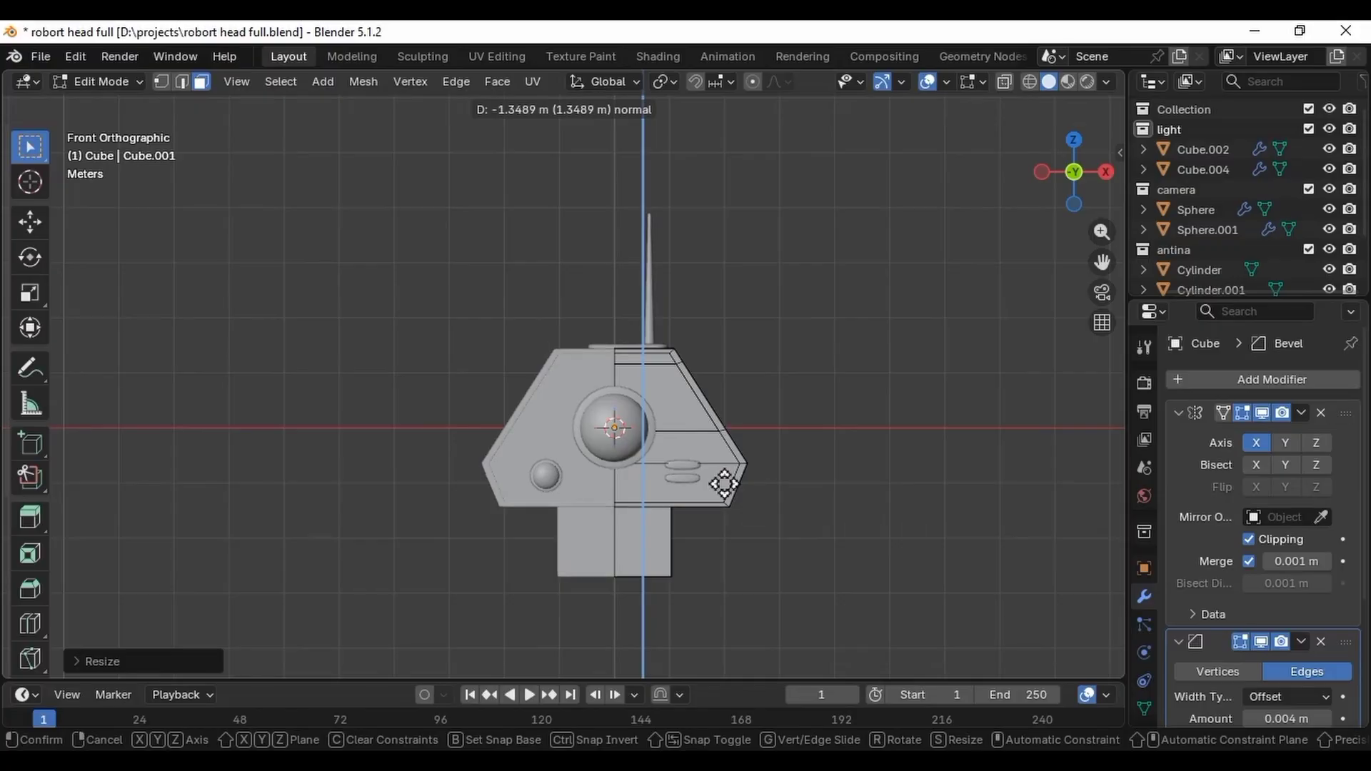
{"action": "left_click", "coordinate": [724, 485]}
Duplicate the neck block's front face, place it just in front of the block and scale it to about 0.42 along Z.
{"action": "middle_click_drag", "start_coordinate": [726, 500], "coordinate": [659, 494]}
{"action": "left_click", "coordinate": [659, 493]}
{"action": "key", "text": "g"}
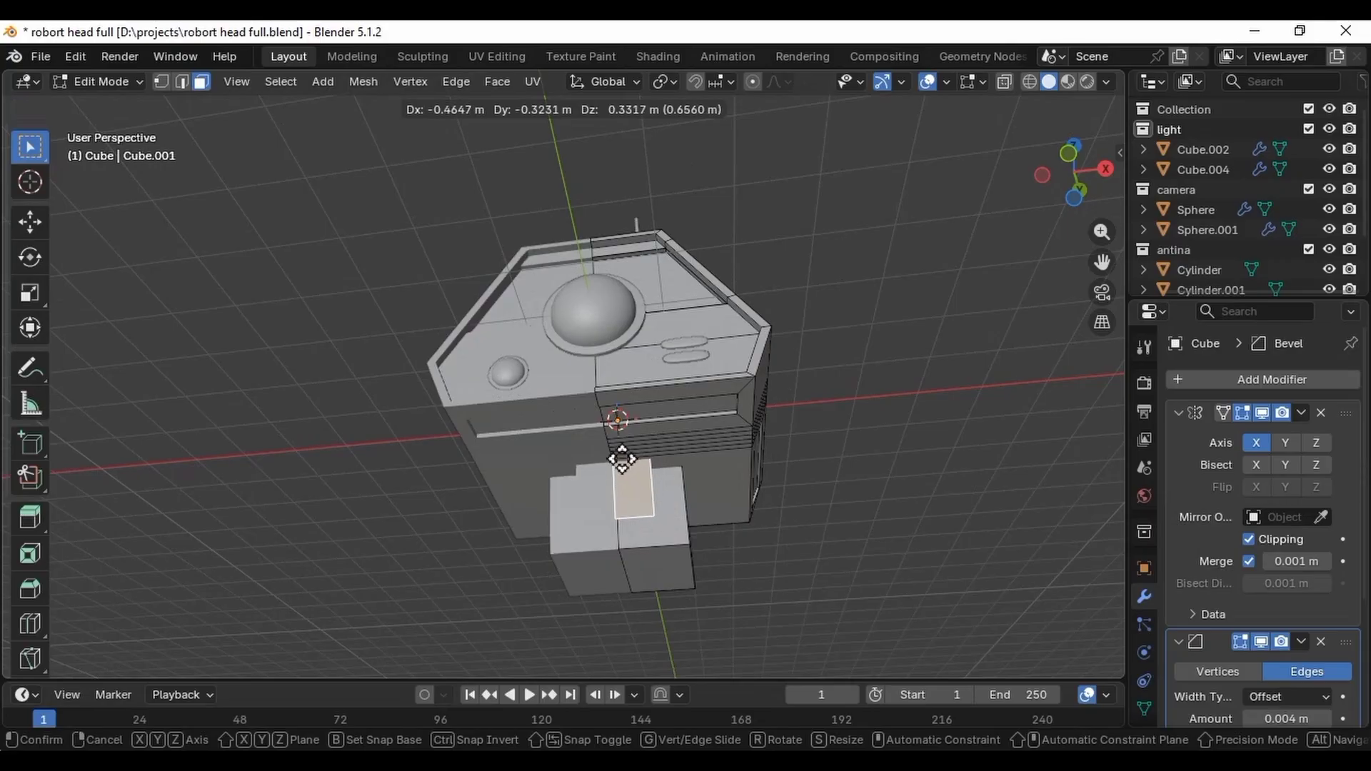
{"action": "left_click", "coordinate": [636, 449]}
{"action": "key", "text": "s"}
{"action": "key", "text": "z"}
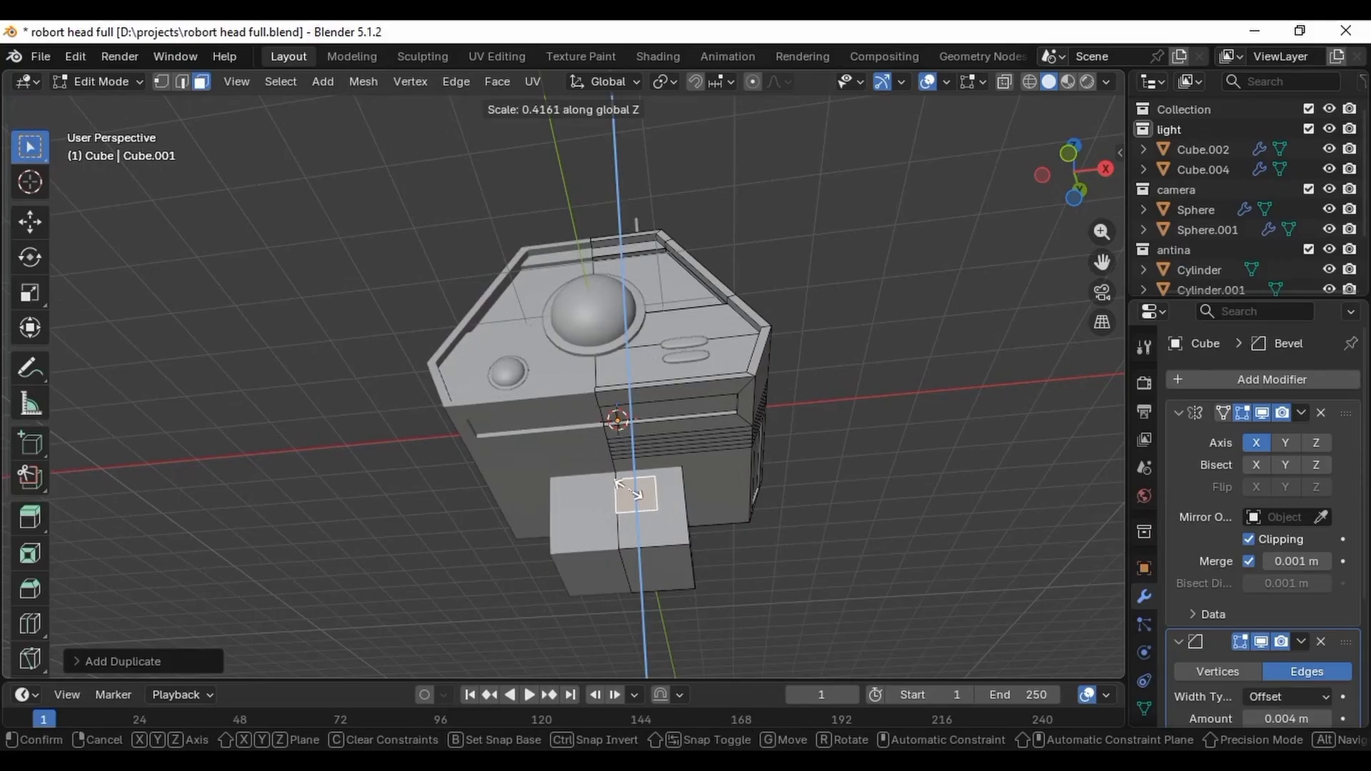
{"action": "left_click", "coordinate": [634, 493]}
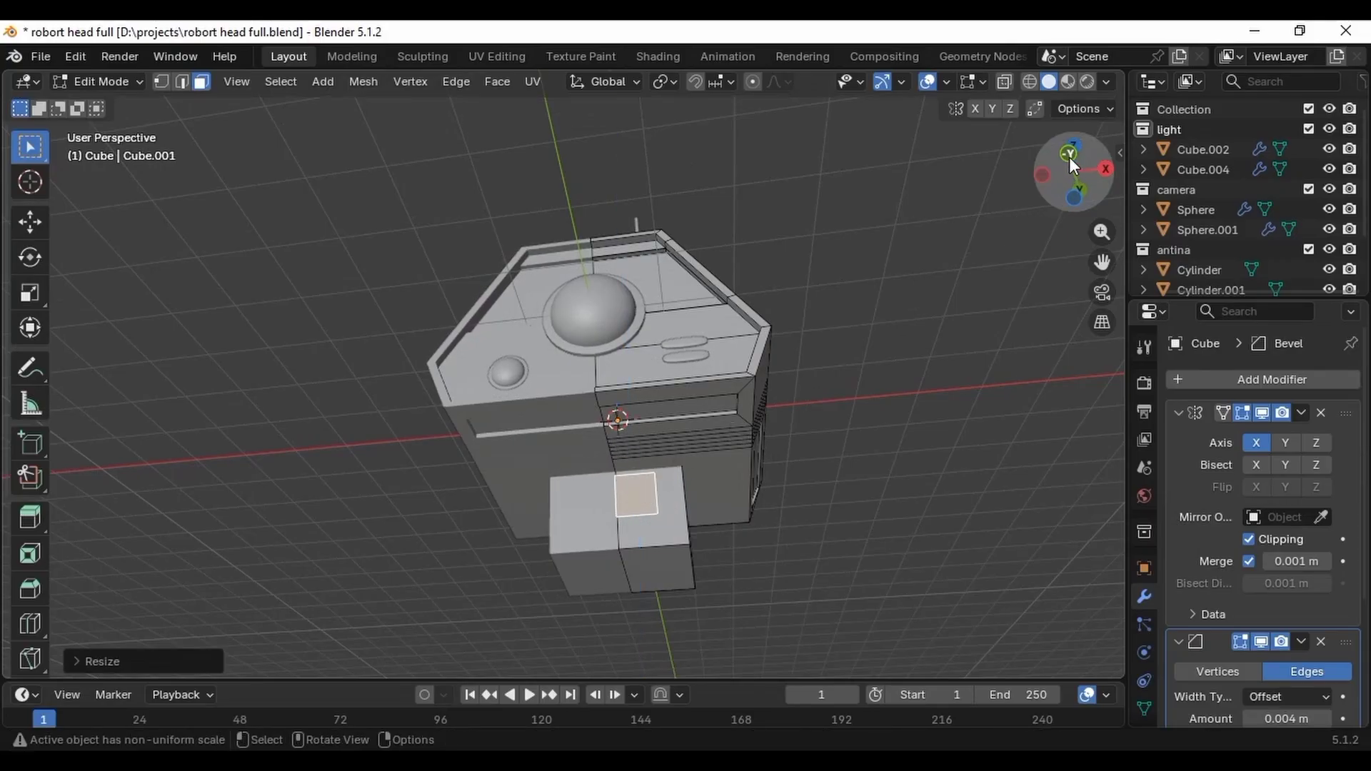
In side view, move the small face forward and up against the head's underside, and extrude it about 0.55 m back to the neck block.
{"action": "left_click", "coordinate": [1106, 171]}
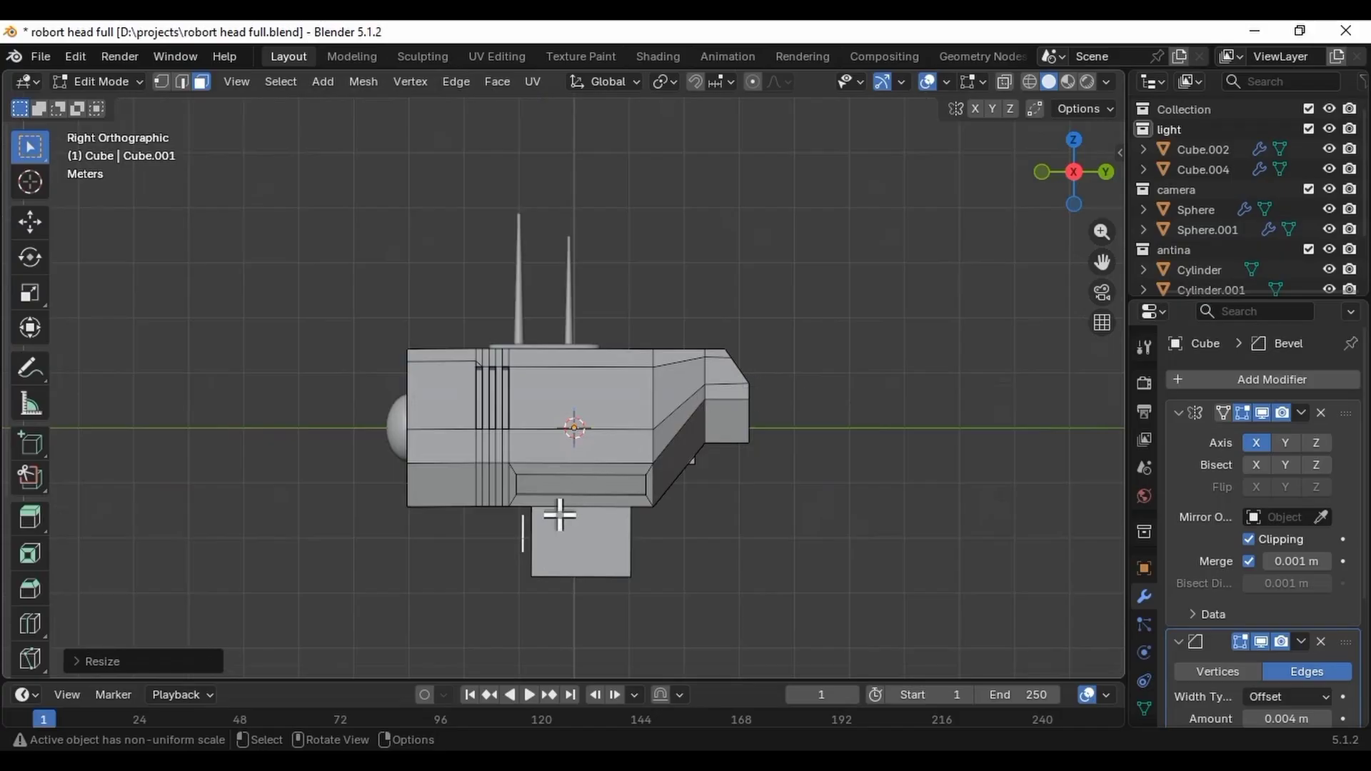
{"action": "key", "text": "g"}
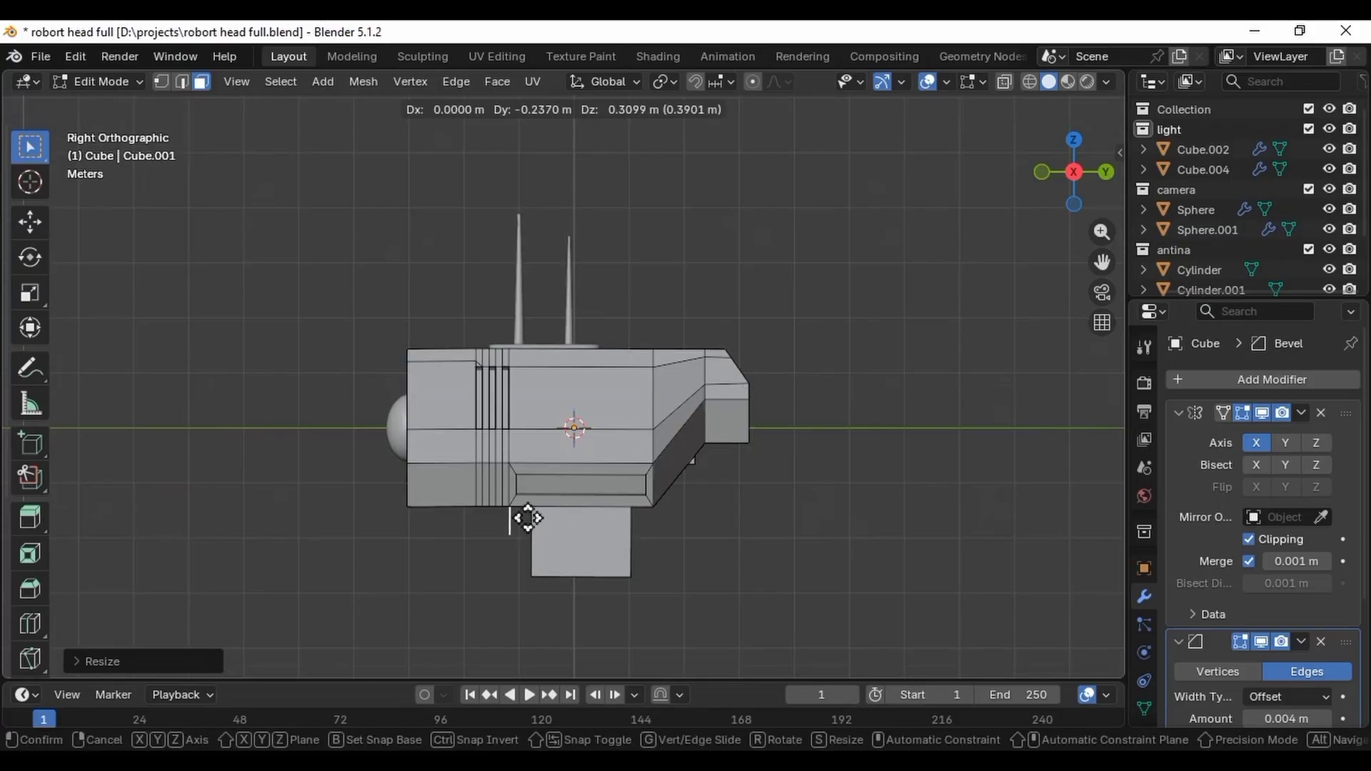
{"action": "left_click", "coordinate": [525, 520]}
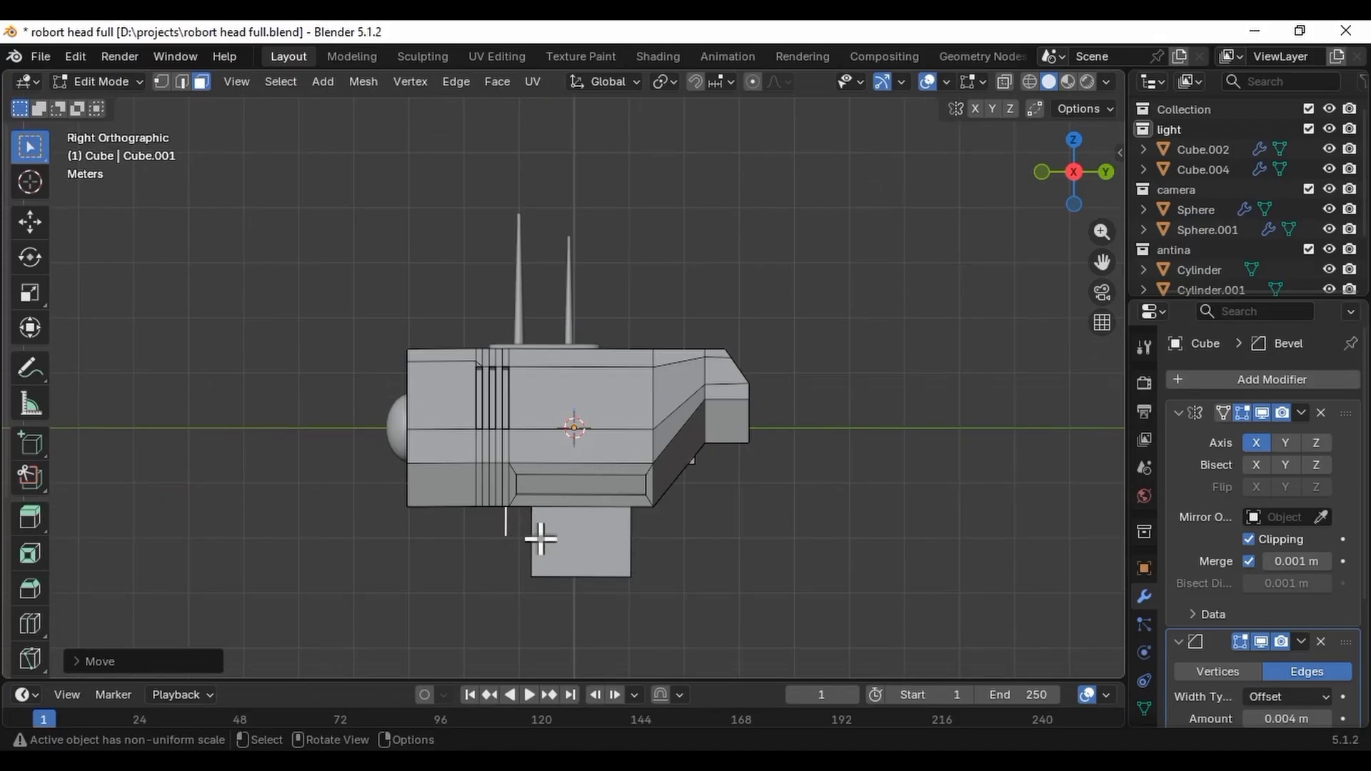
{"action": "key", "text": "e"}
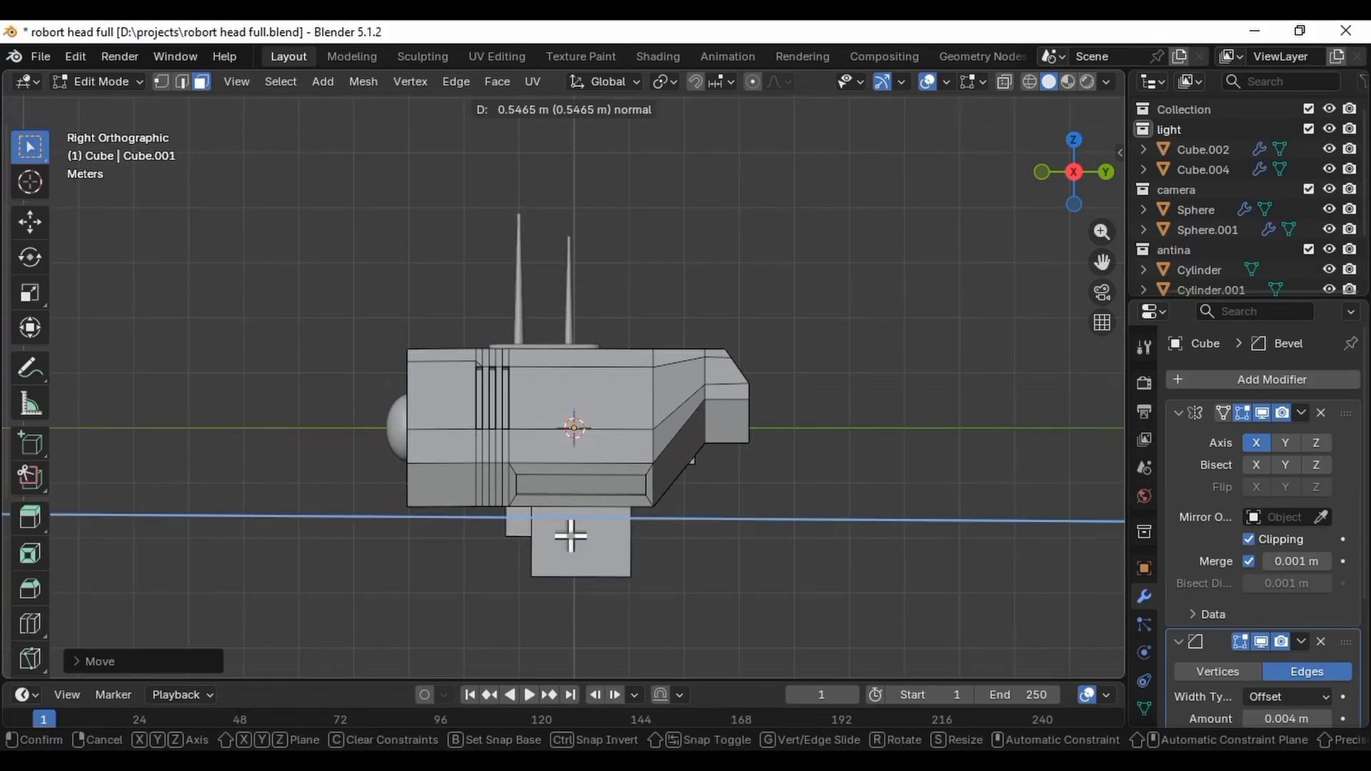
{"action": "left_click", "coordinate": [572, 535]}
{"action": "middle_click_drag", "start_coordinate": [573, 536], "coordinate": [661, 525]}
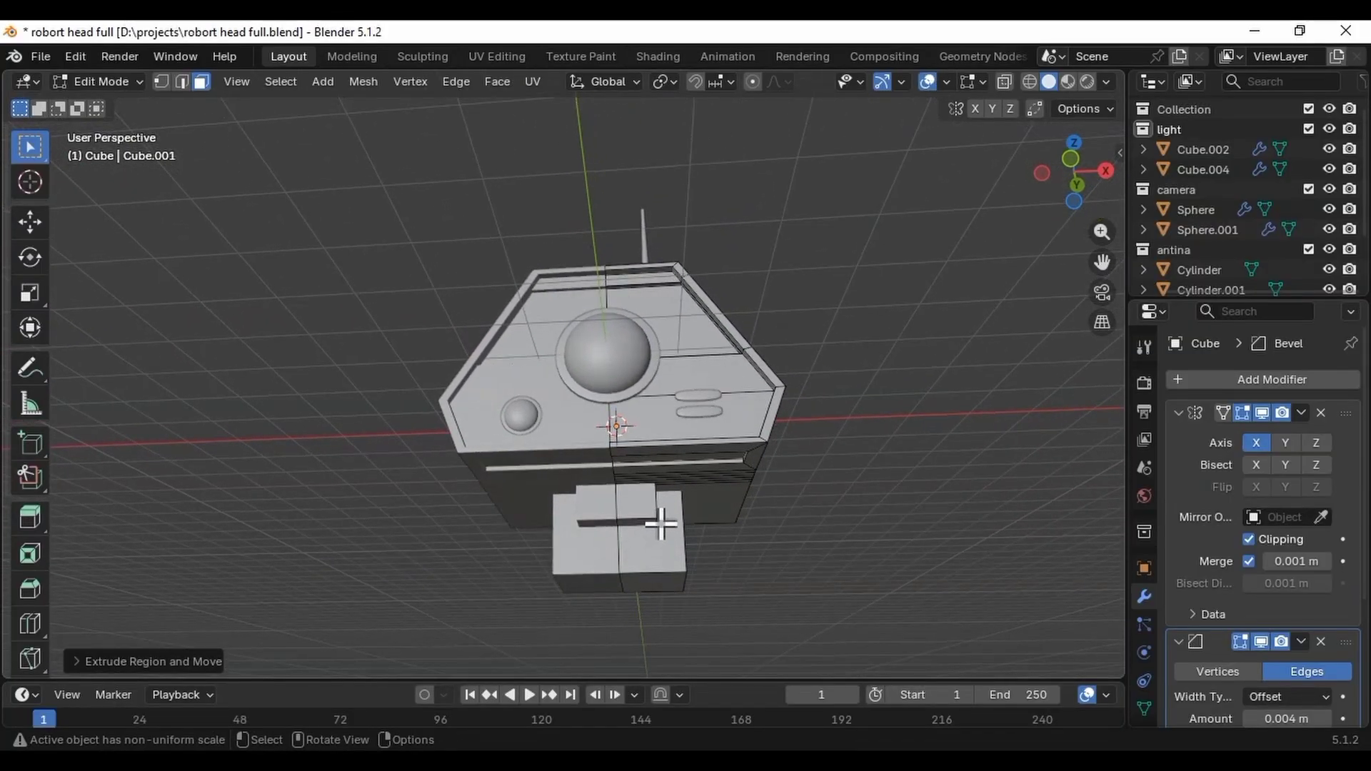
Select the whole small front block and scale it by about 1.28 along X.
{"action": "key", "text": "ctrl+l"}
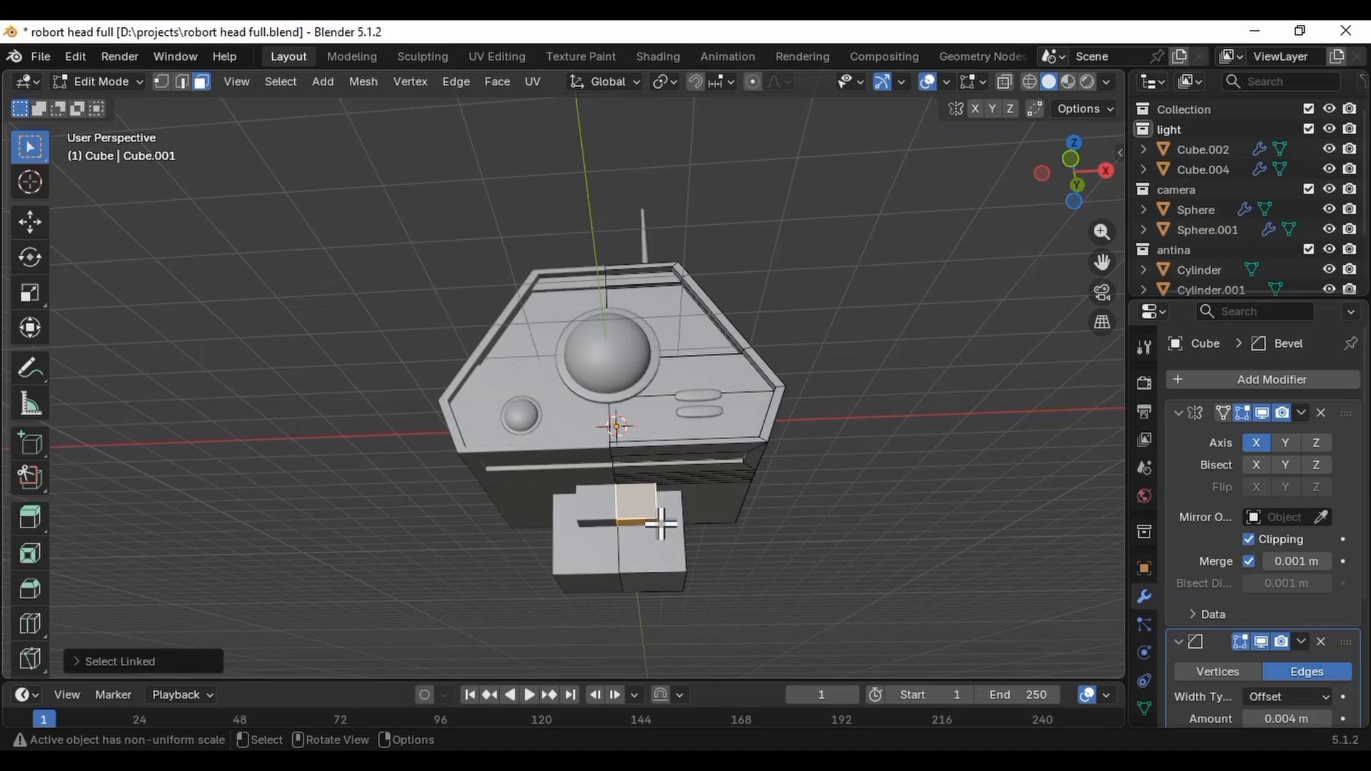
{"action": "key", "text": "s"}
{"action": "key", "text": "x"}
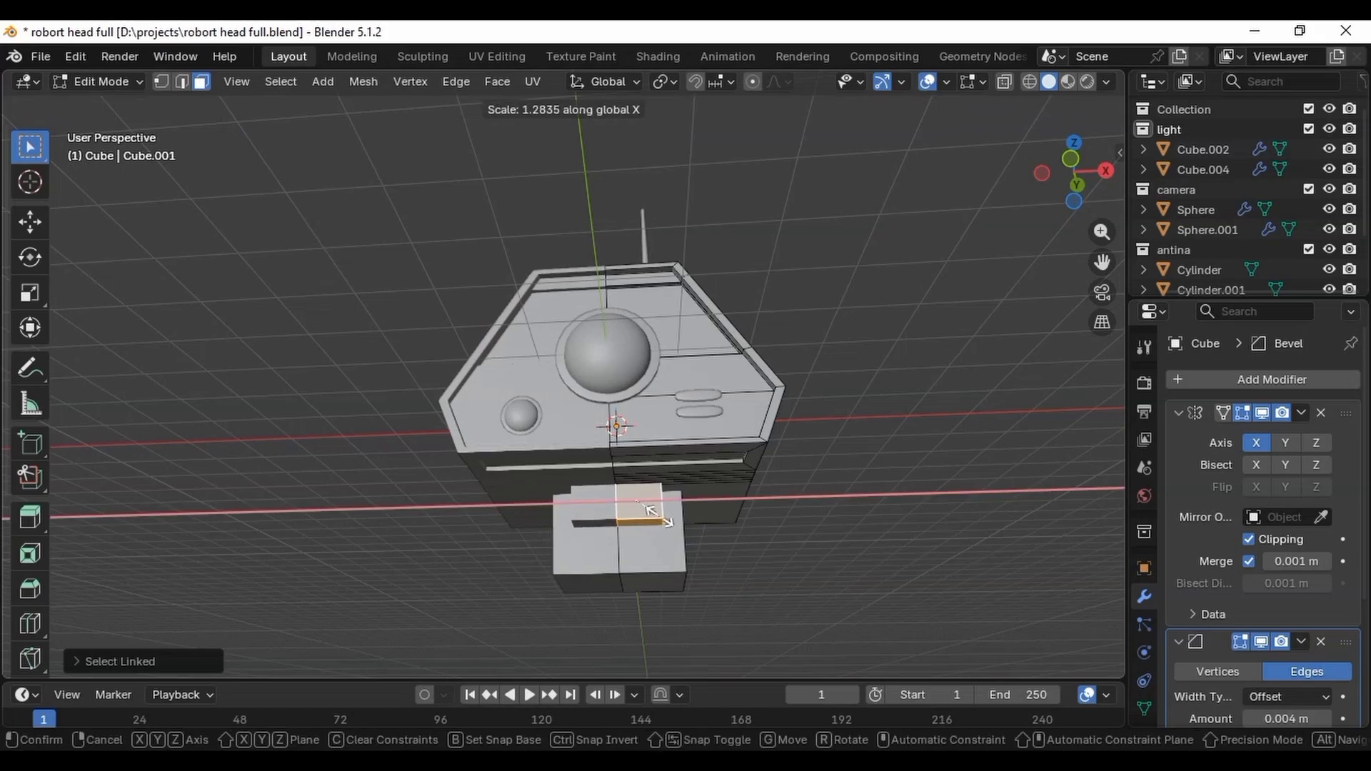
{"action": "left_click", "coordinate": [657, 525]}
Delete the hidden top faces of the small front block and the neck block inside the head.
{"action": "middle_click_drag", "start_coordinate": [657, 525], "coordinate": [582, 496]}
{"action": "scroll", "coordinate": [581, 495], "scroll_direction": "up", "scroll_amount": 6}
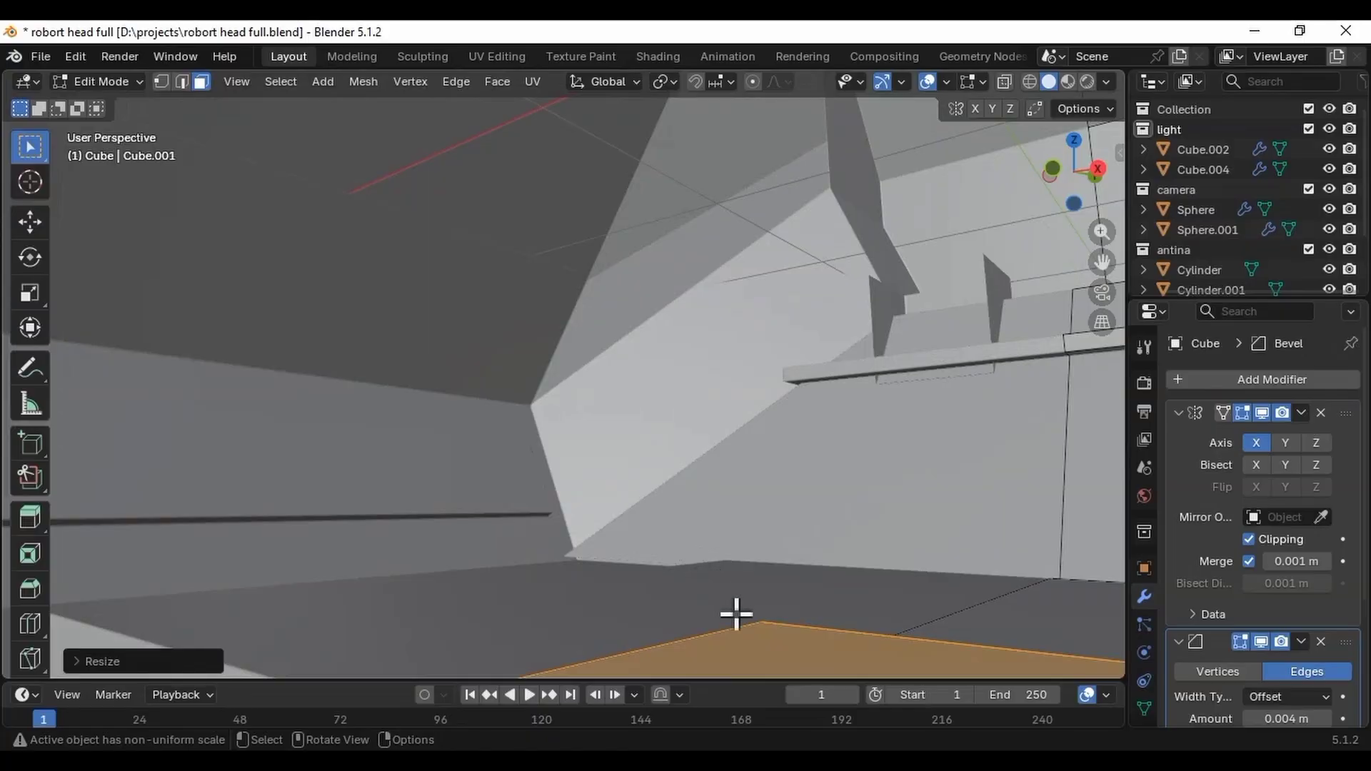
{"action": "middle_click_drag", "start_coordinate": [735, 612], "coordinate": [315, 514]}
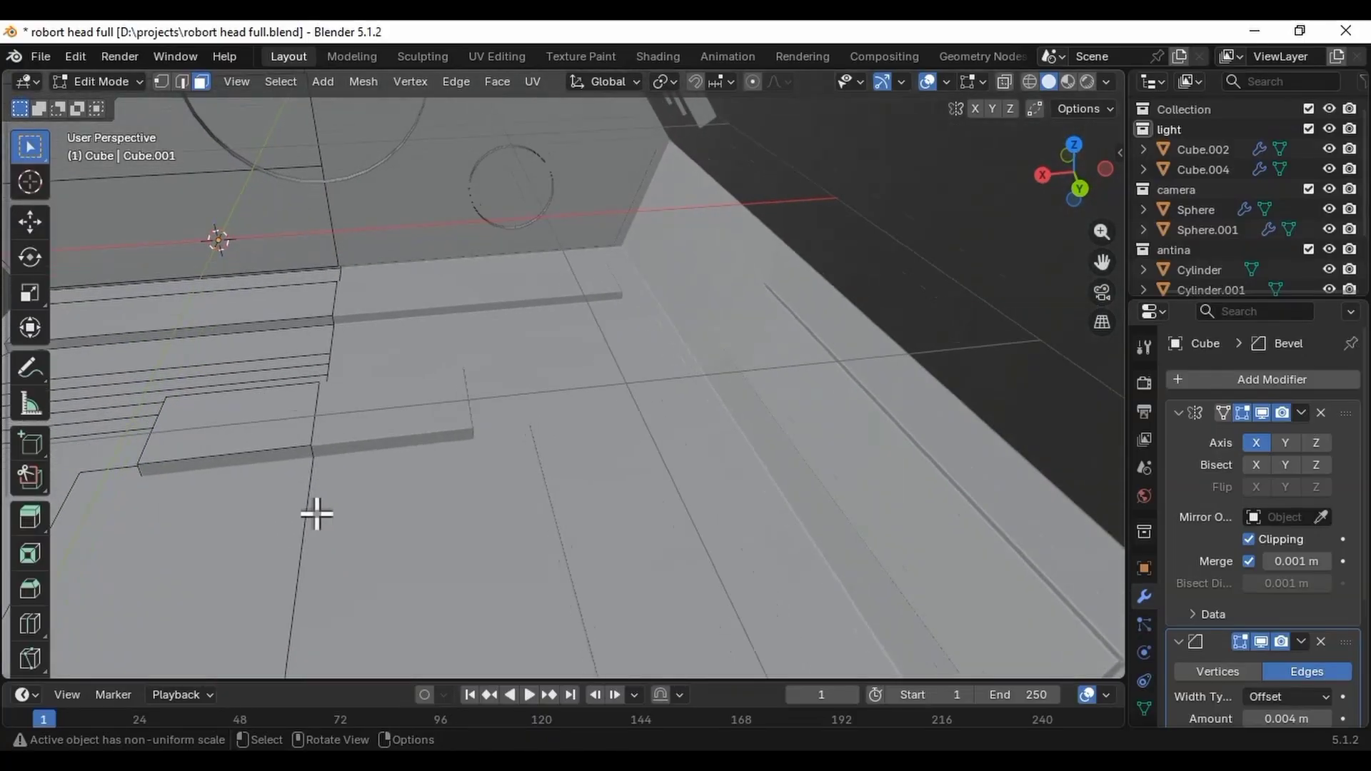
{"action": "scroll", "coordinate": [343, 500], "scroll_direction": "up", "scroll_amount": 2}
{"action": "left_click", "coordinate": [314, 431]}
{"action": "key", "text": "x"}
{"action": "left_click", "coordinate": [414, 417]}
{"action": "left_click", "coordinate": [257, 503]}
{"action": "key", "text": "x"}
{"action": "left_click", "coordinate": [257, 488]}
{"action": "scroll", "coordinate": [259, 487], "scroll_direction": "down", "scroll_amount": 1}
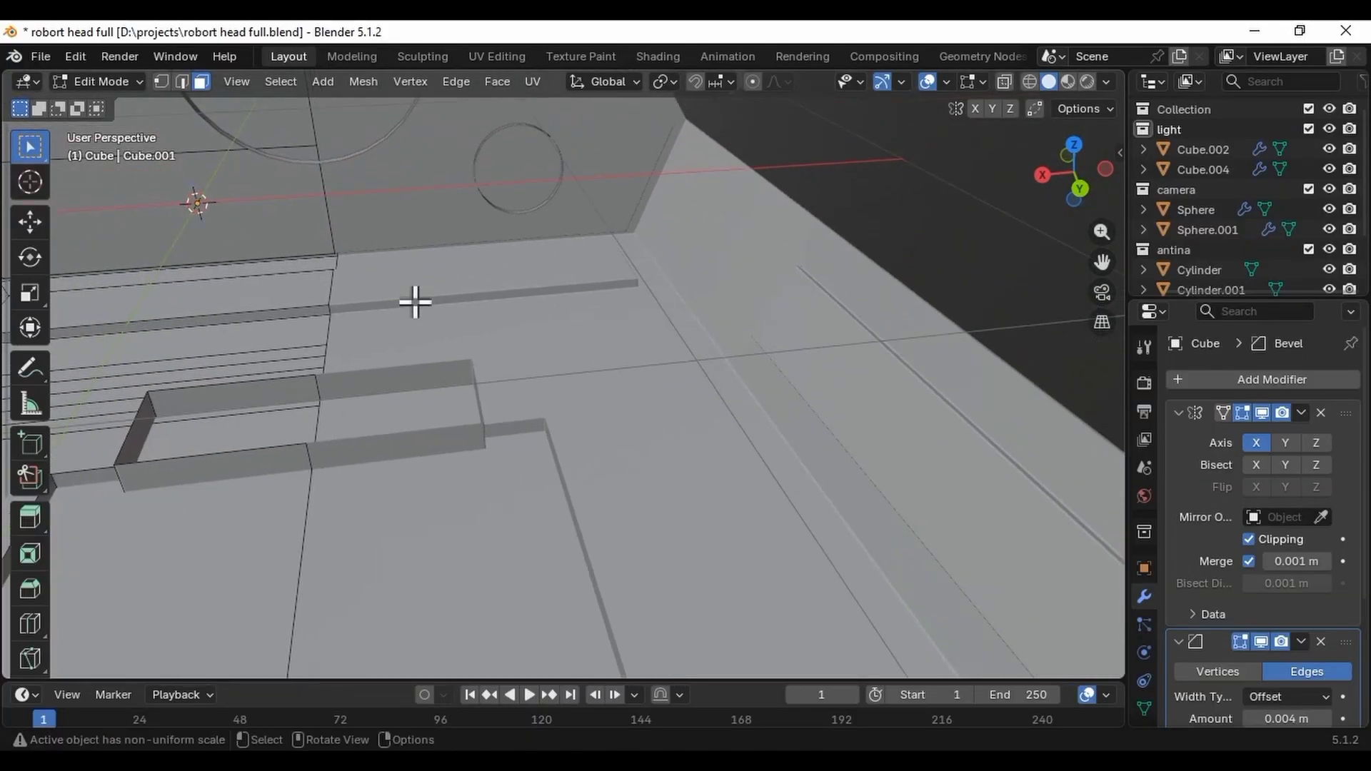
Select the neck block's linked faces beneath the head and recalculate their normals.
{"action": "left_click", "coordinate": [293, 303]}
{"action": "middle_click_drag", "start_coordinate": [286, 306], "coordinate": [303, 305]}
{"action": "scroll", "coordinate": [303, 305], "scroll_direction": "down", "scroll_amount": 3}
{"action": "scroll", "coordinate": [314, 309], "scroll_direction": "down", "scroll_amount": 5}
{"action": "middle_click_drag", "start_coordinate": [628, 436], "coordinate": [924, 499]}
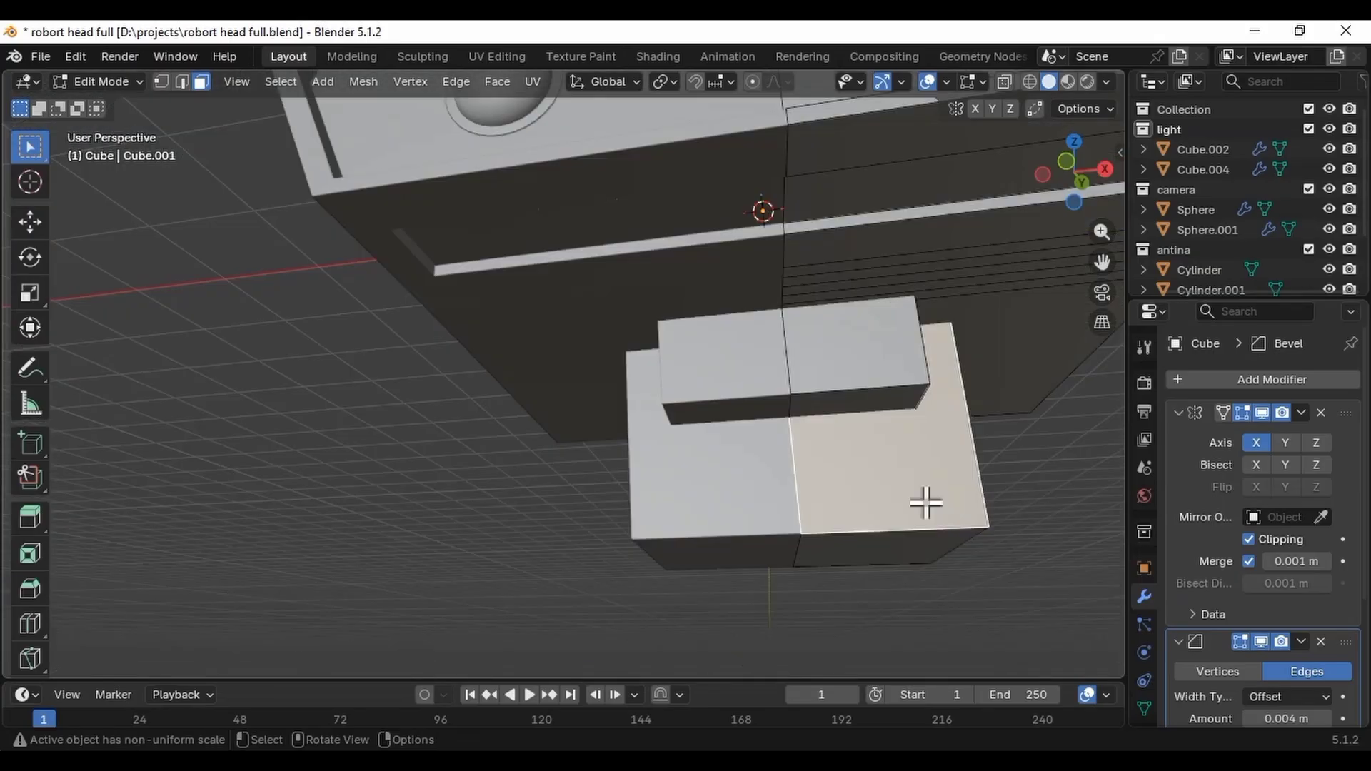
{"action": "key", "text": "ctrl+l"}
{"action": "key", "text": "shift+n"}
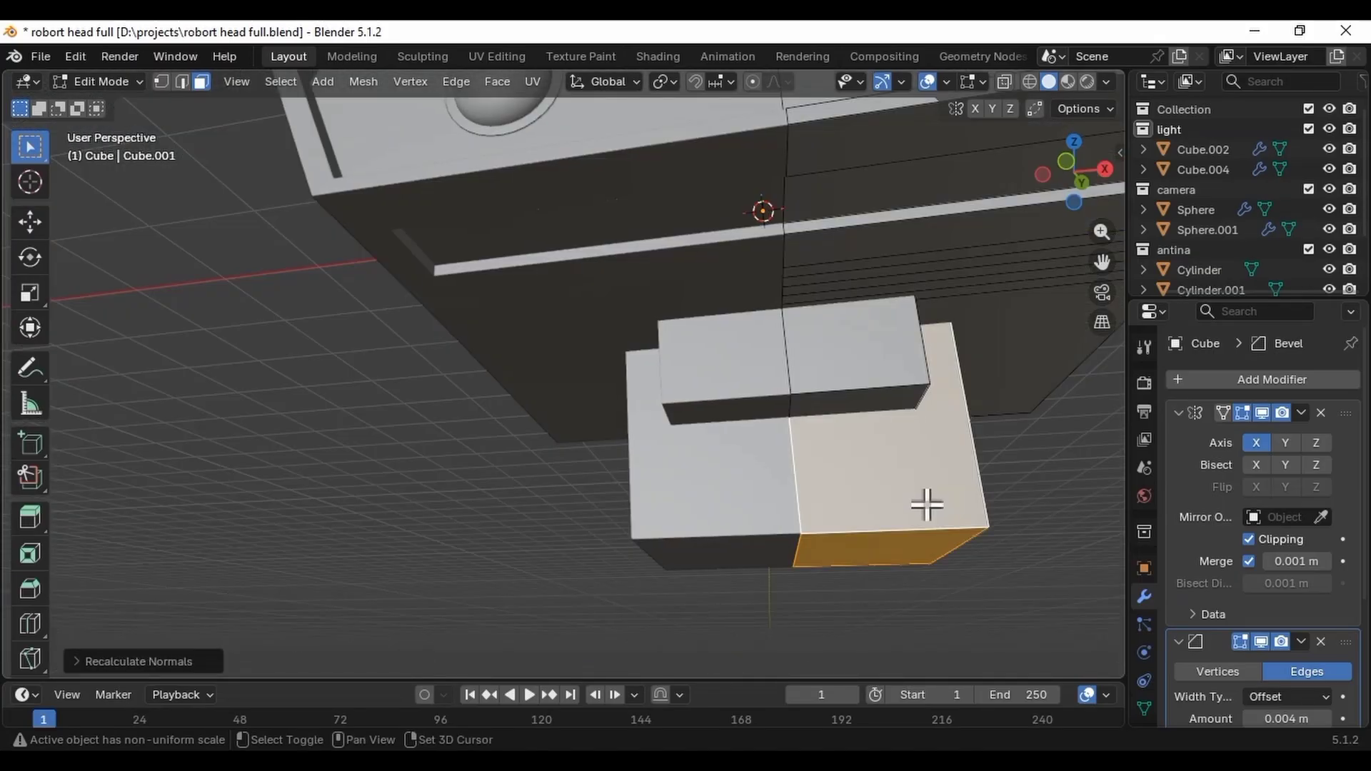
{"action": "left_click", "coordinate": [927, 618]}
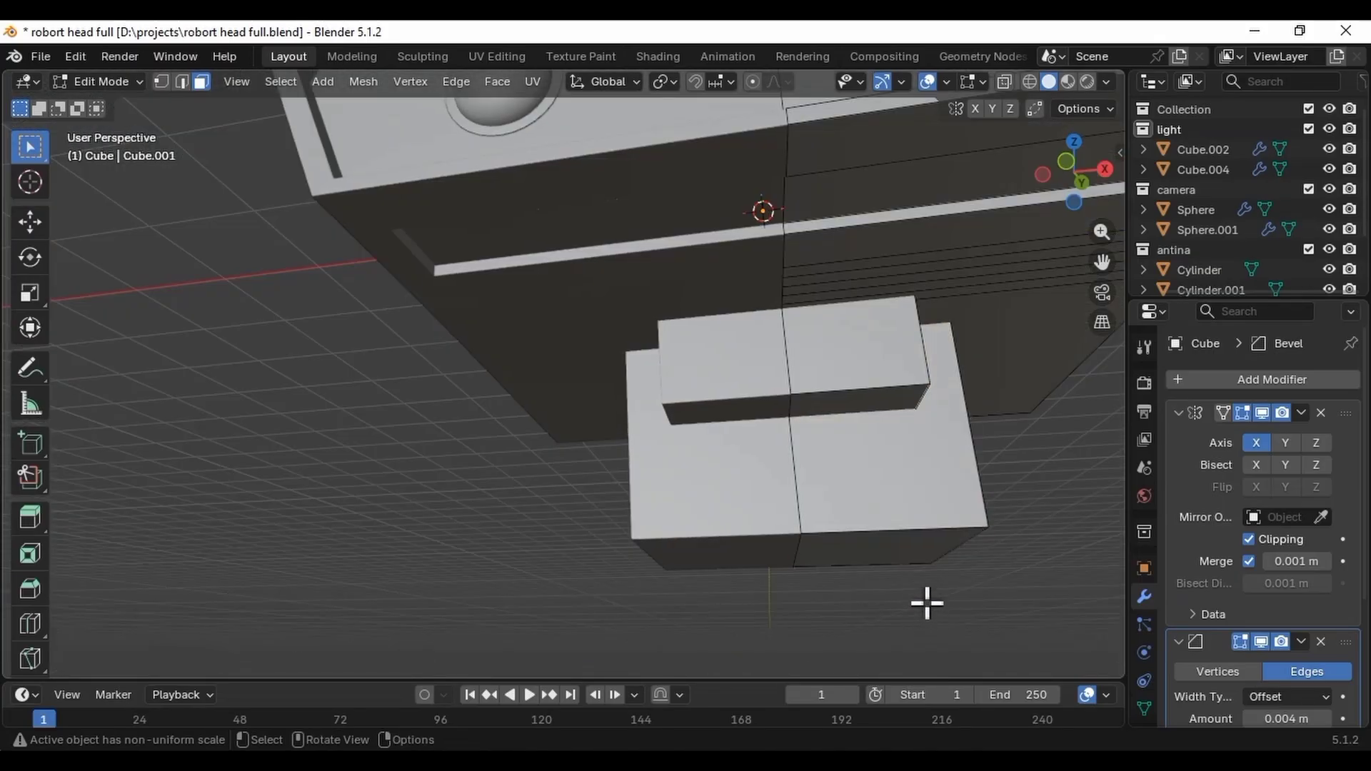
Inset the underside face of the small front block by about 0.08 m.
{"action": "middle_click_drag", "start_coordinate": [927, 604], "coordinate": [609, 345]}
{"action": "left_click", "coordinate": [609, 344]}
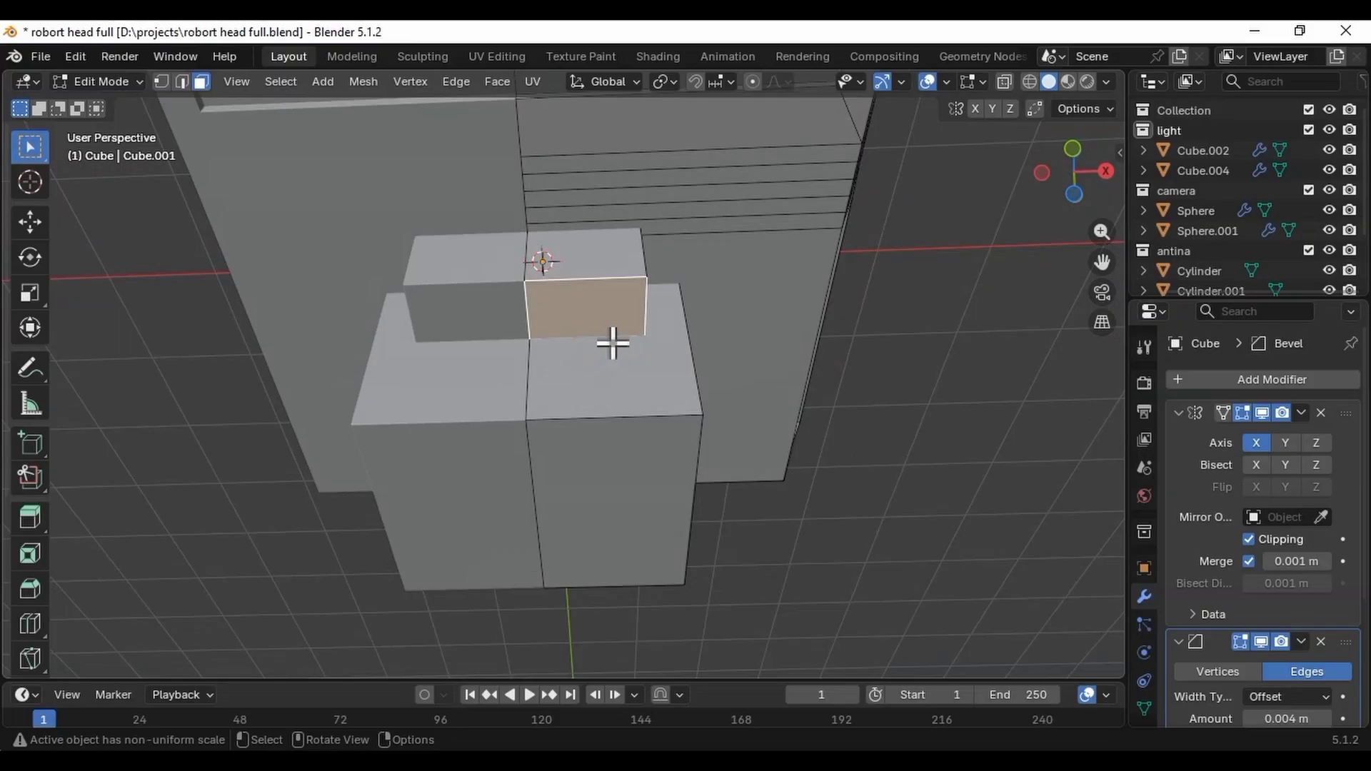
{"action": "left_click", "coordinate": [620, 333], "text": "shift"}
{"action": "left_click", "coordinate": [617, 316]}
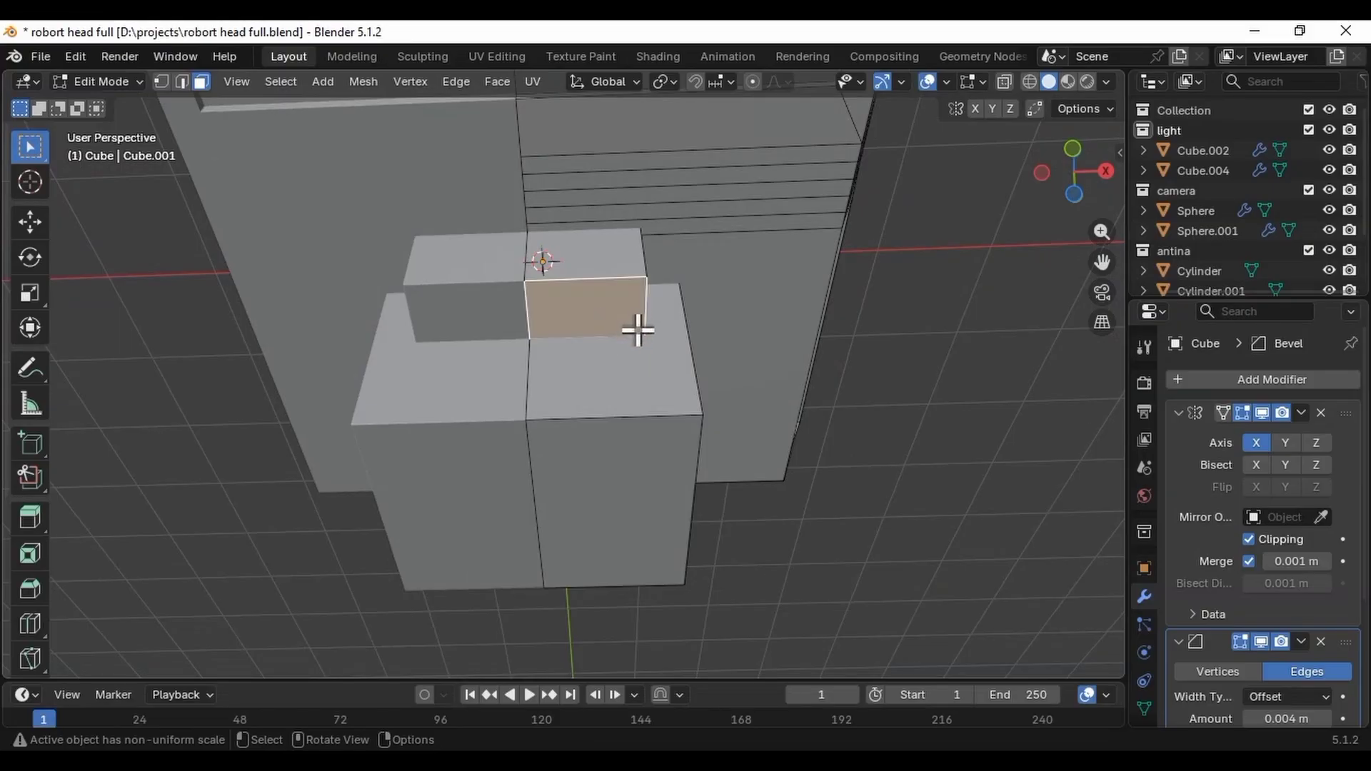
{"action": "key", "text": "i"}
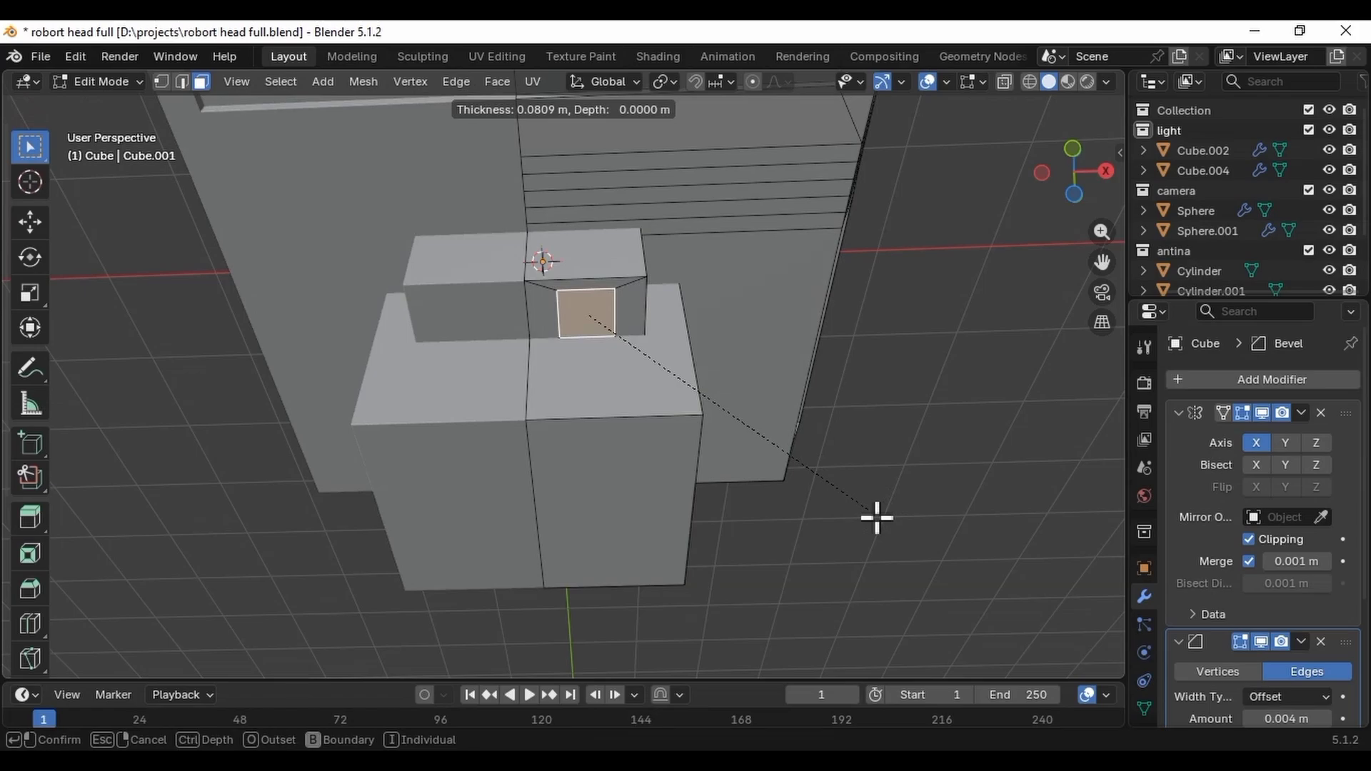
{"action": "left_click", "coordinate": [875, 515]}
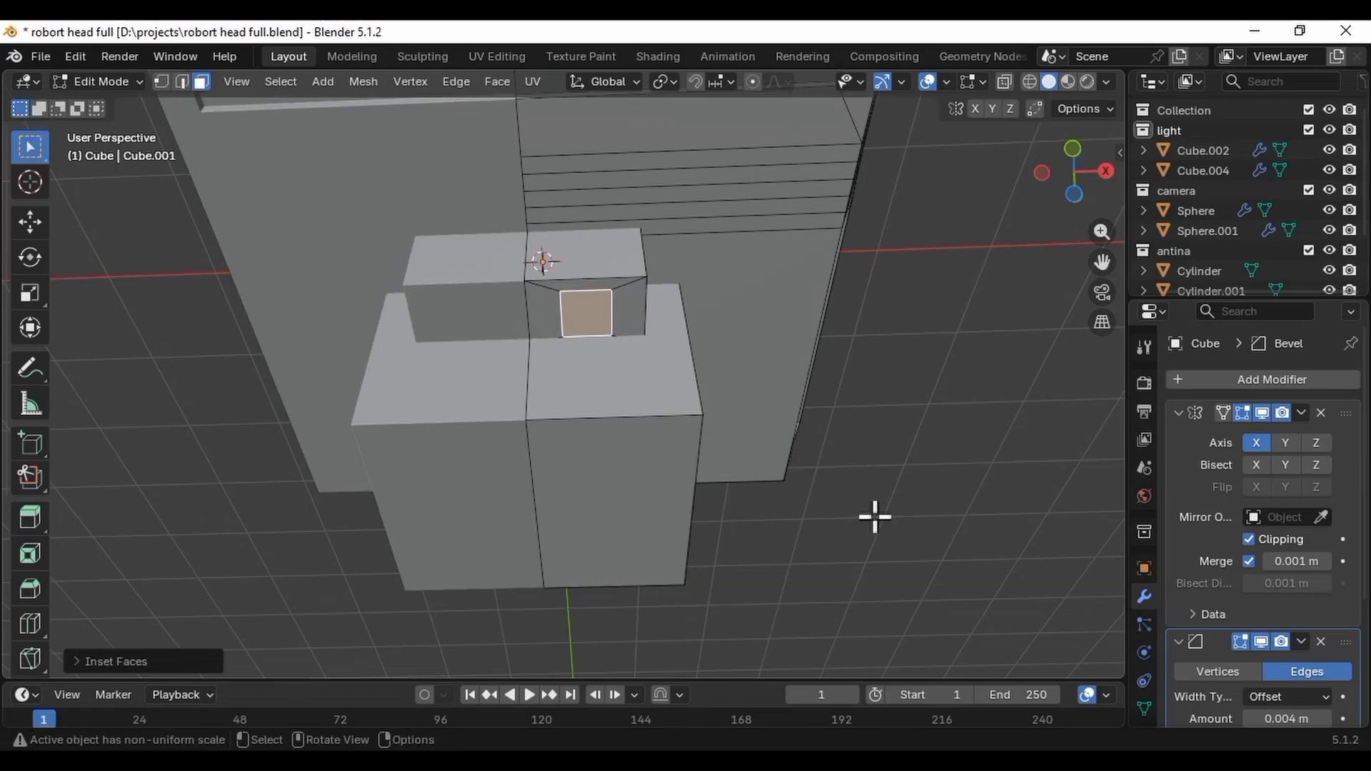
Move the inset face about 0.07 m along Y toward the neck block and scale it to about 0.8 along Y.
{"action": "key", "text": "g"}
{"action": "key", "text": "y"}
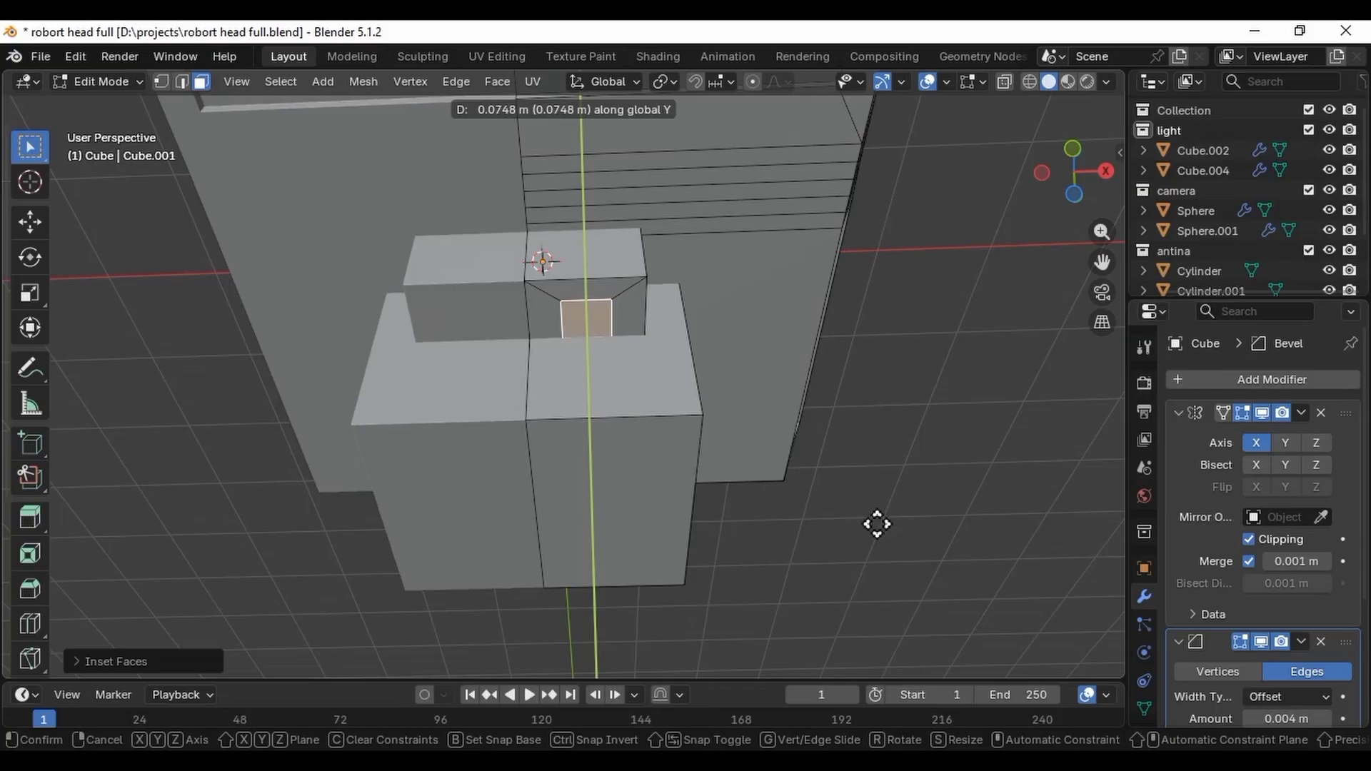
{"action": "left_click", "coordinate": [879, 525]}
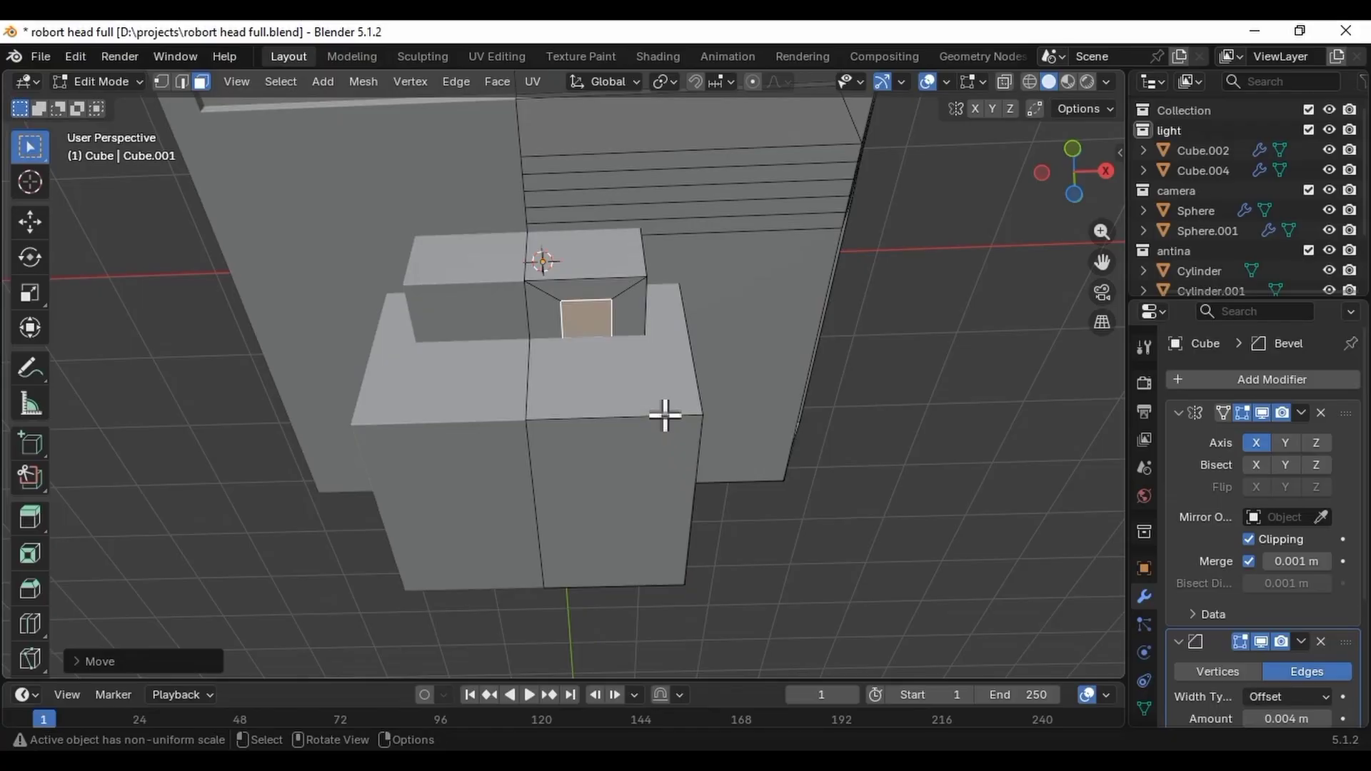
{"action": "key", "text": "s"}
{"action": "key", "text": "y"}
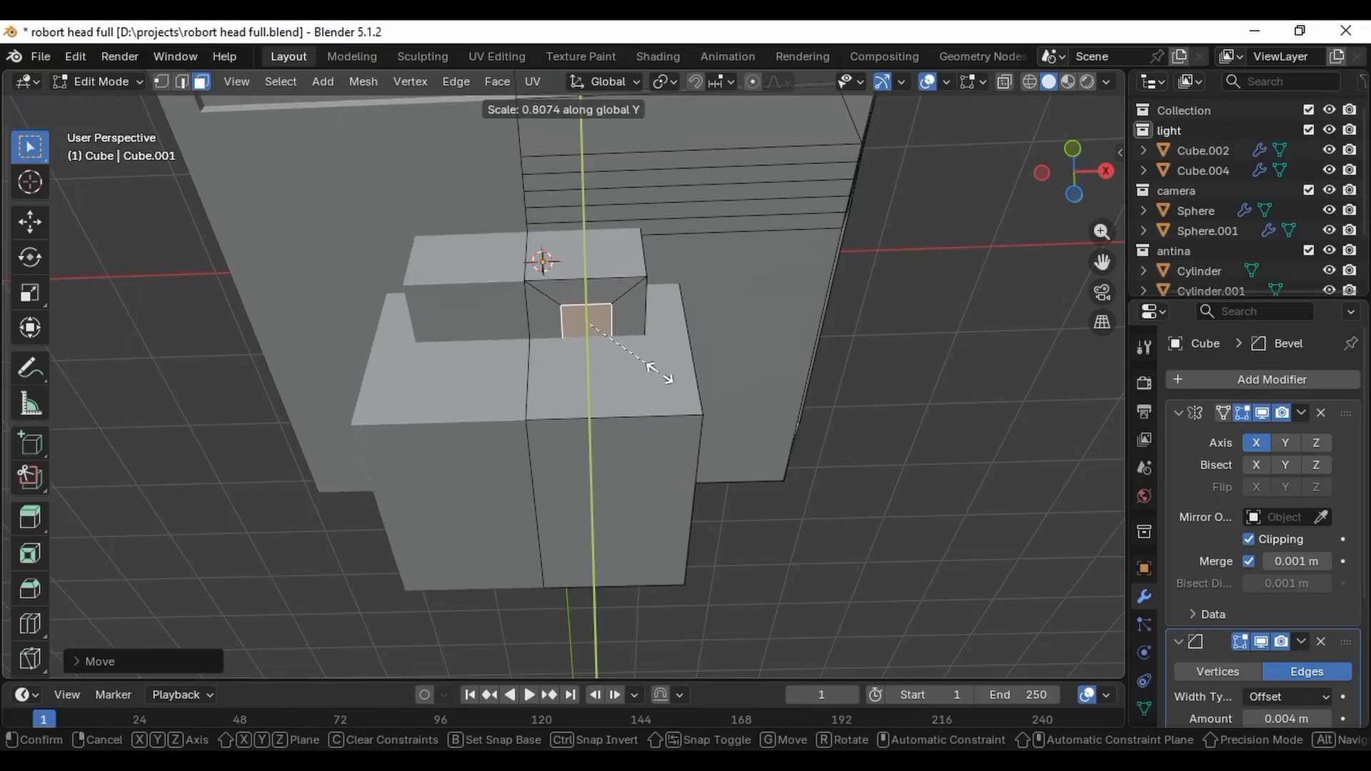
{"action": "left_click", "coordinate": [658, 357]}
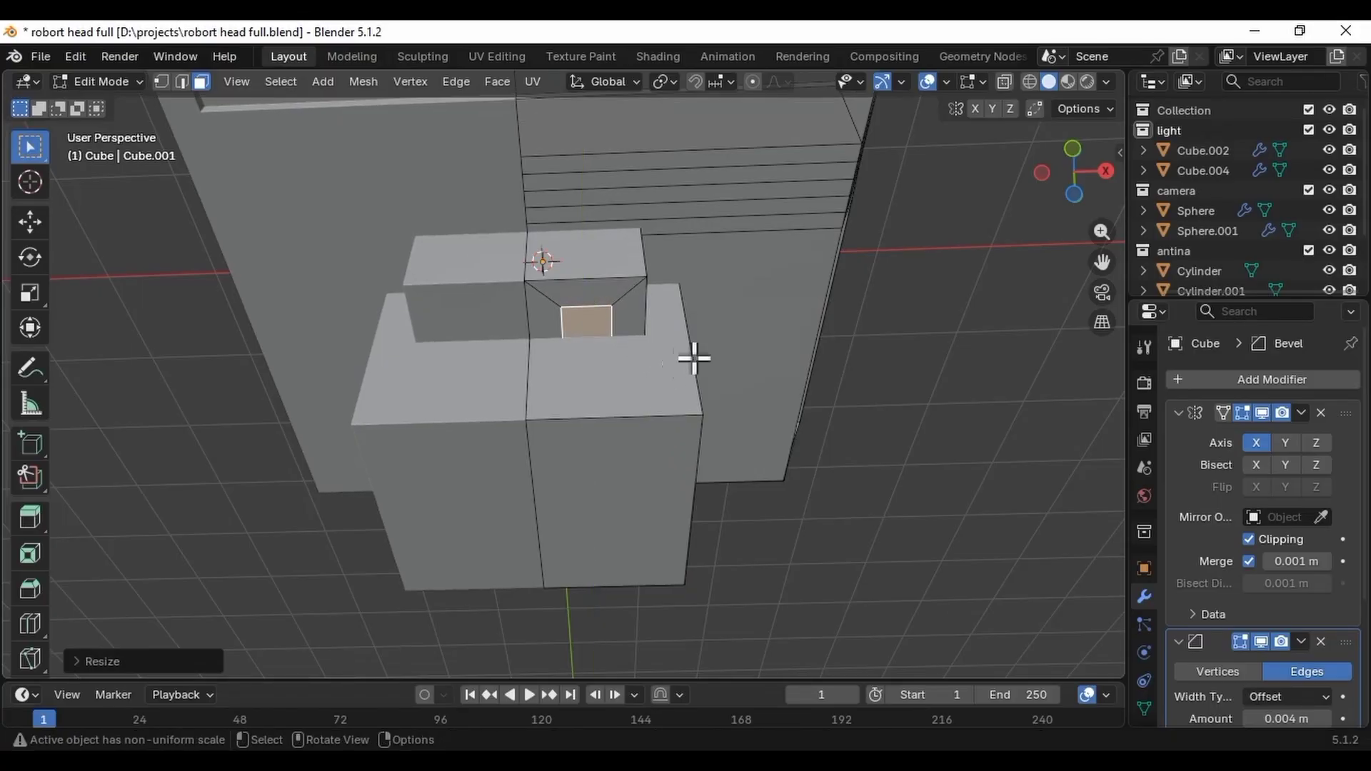
In right side view, extrude the inset face about 0.1 m downward from the small front block.
{"action": "left_click", "coordinate": [1071, 150]}
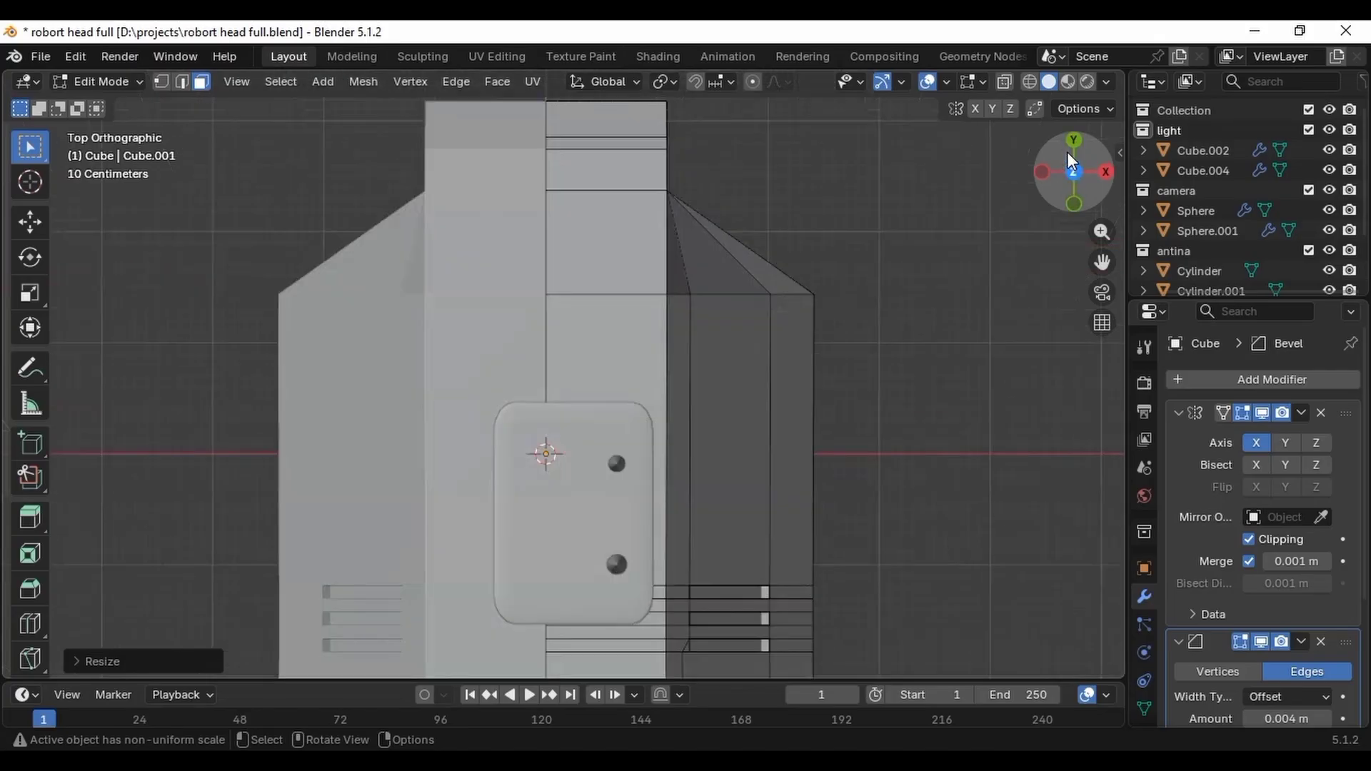
{"action": "left_click", "coordinate": [1107, 171]}
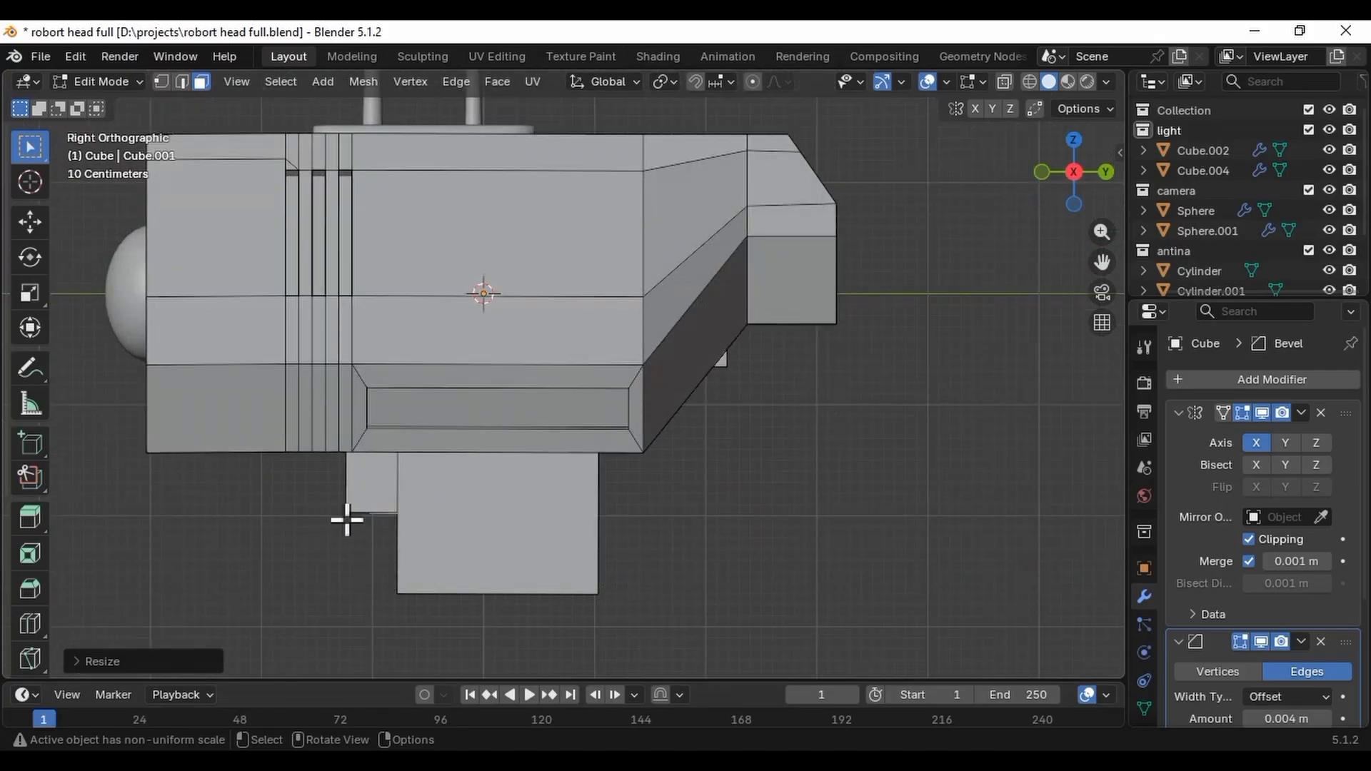
{"action": "key", "text": "e"}
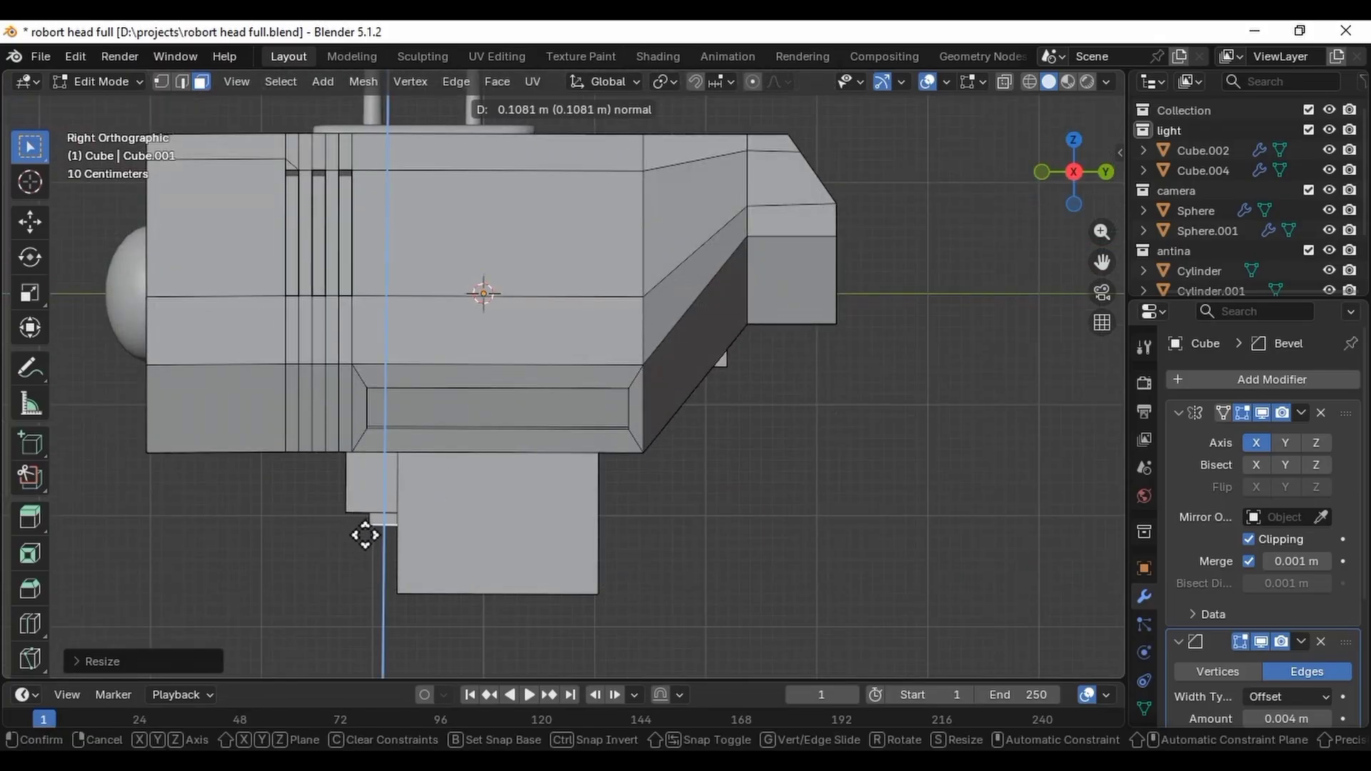
{"action": "left_click", "coordinate": [365, 536]}
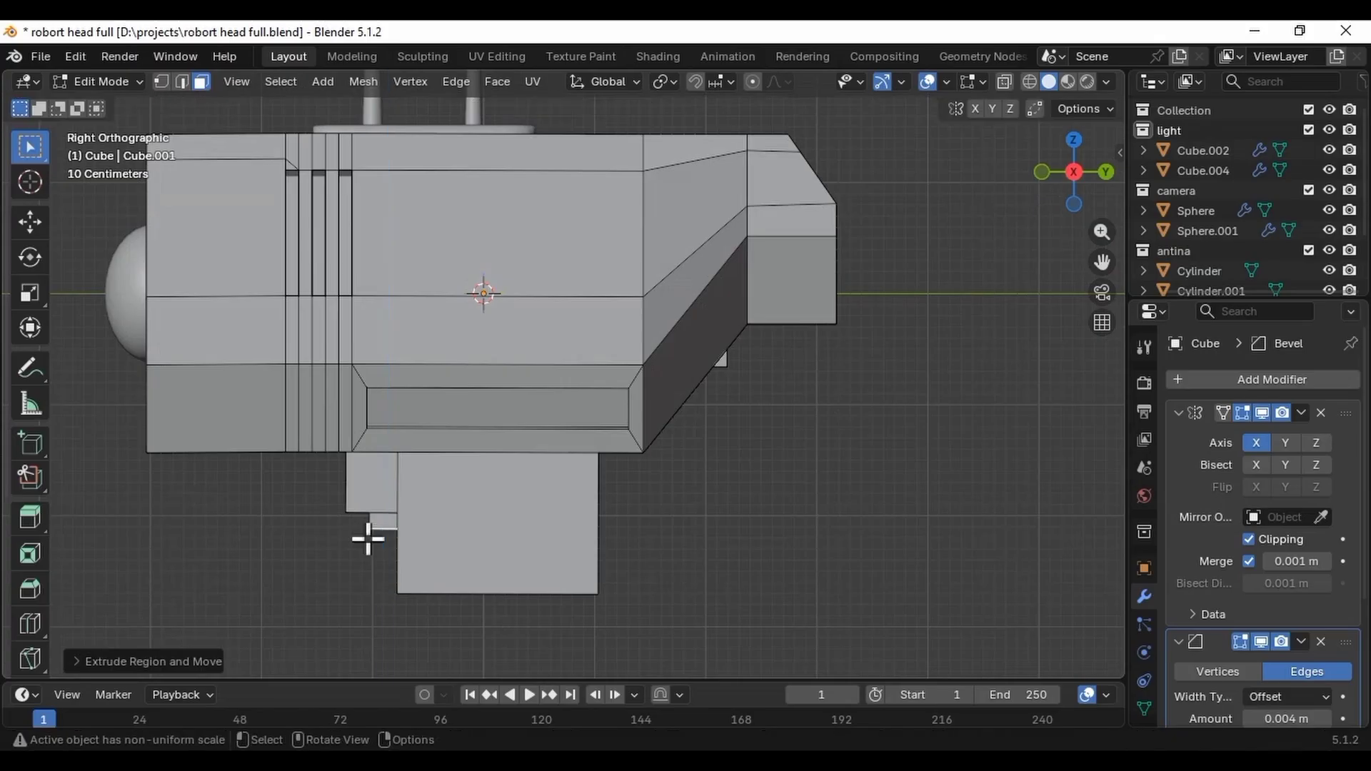
In front view, reset the 3D cursor to the world origin and add a cylinder in Object Mode.
{"action": "middle_click_drag", "start_coordinate": [477, 554], "coordinate": [653, 543]}
{"action": "key", "text": "KP_1"}
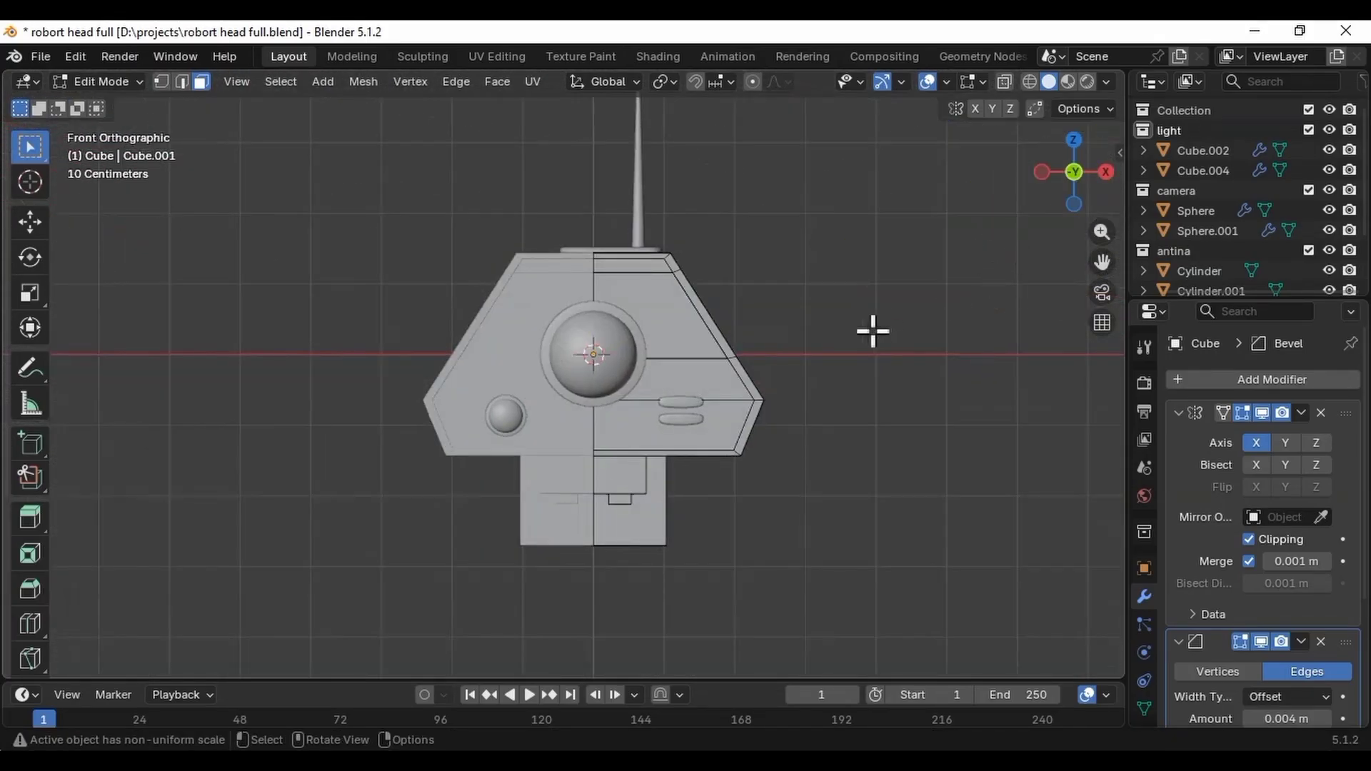
{"action": "key", "text": "shift+c"}
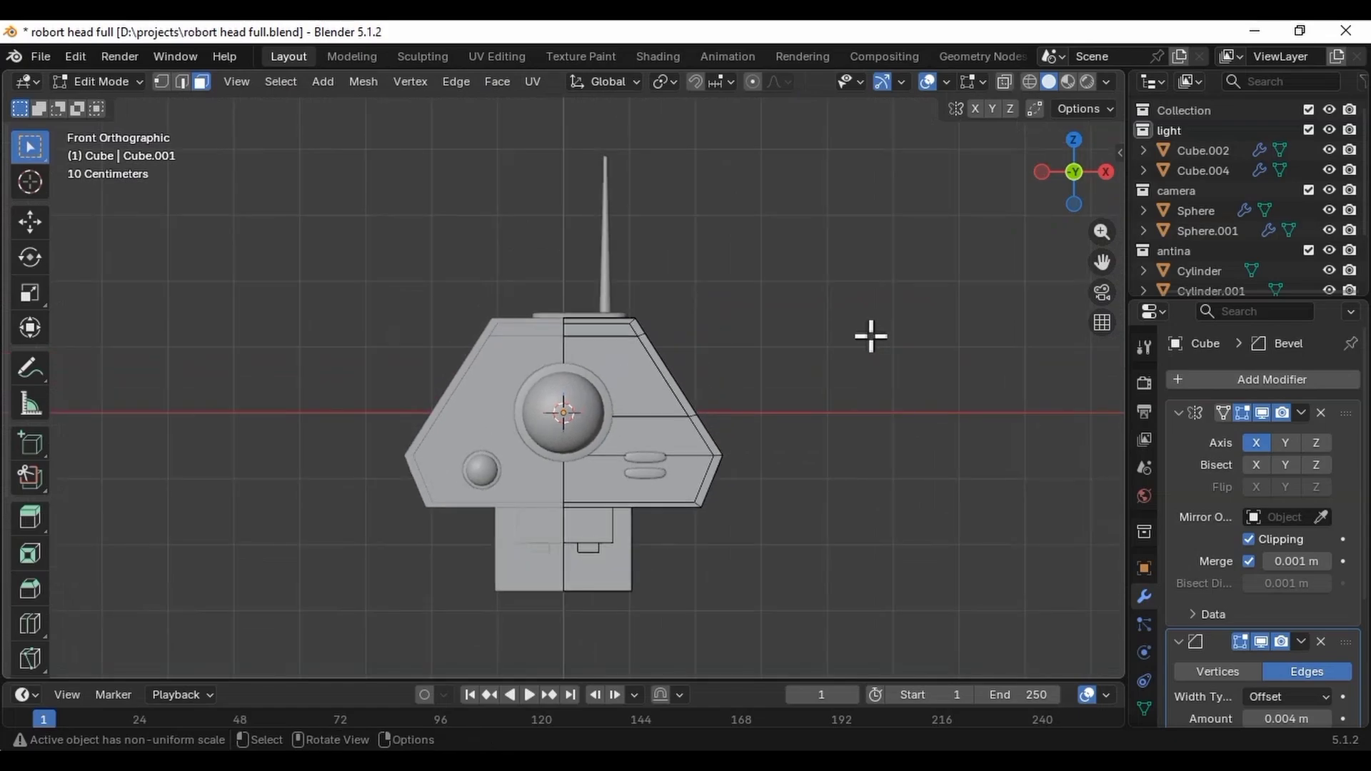
{"action": "key", "text": "Tab"}
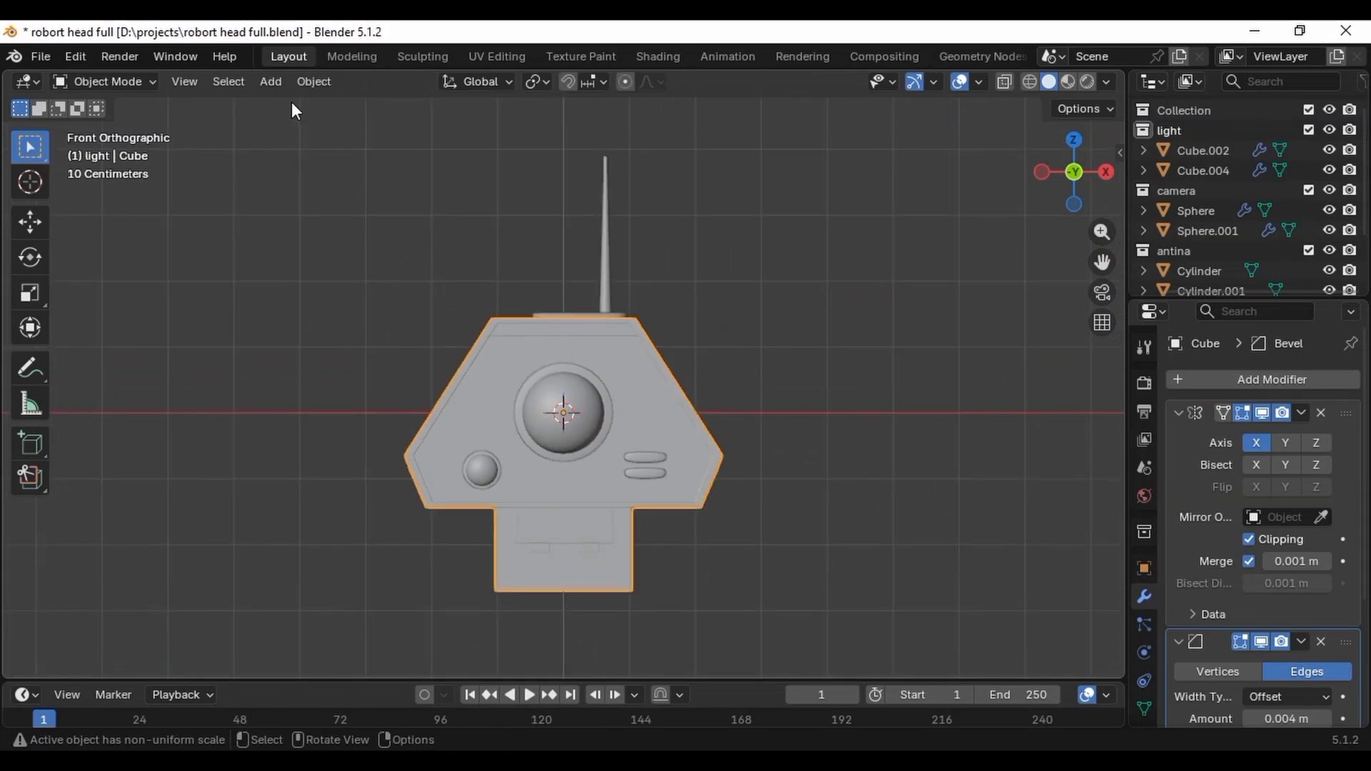
{"action": "left_click", "coordinate": [278, 80]}
{"action": "mouse_move", "coordinate": [381, 107]}
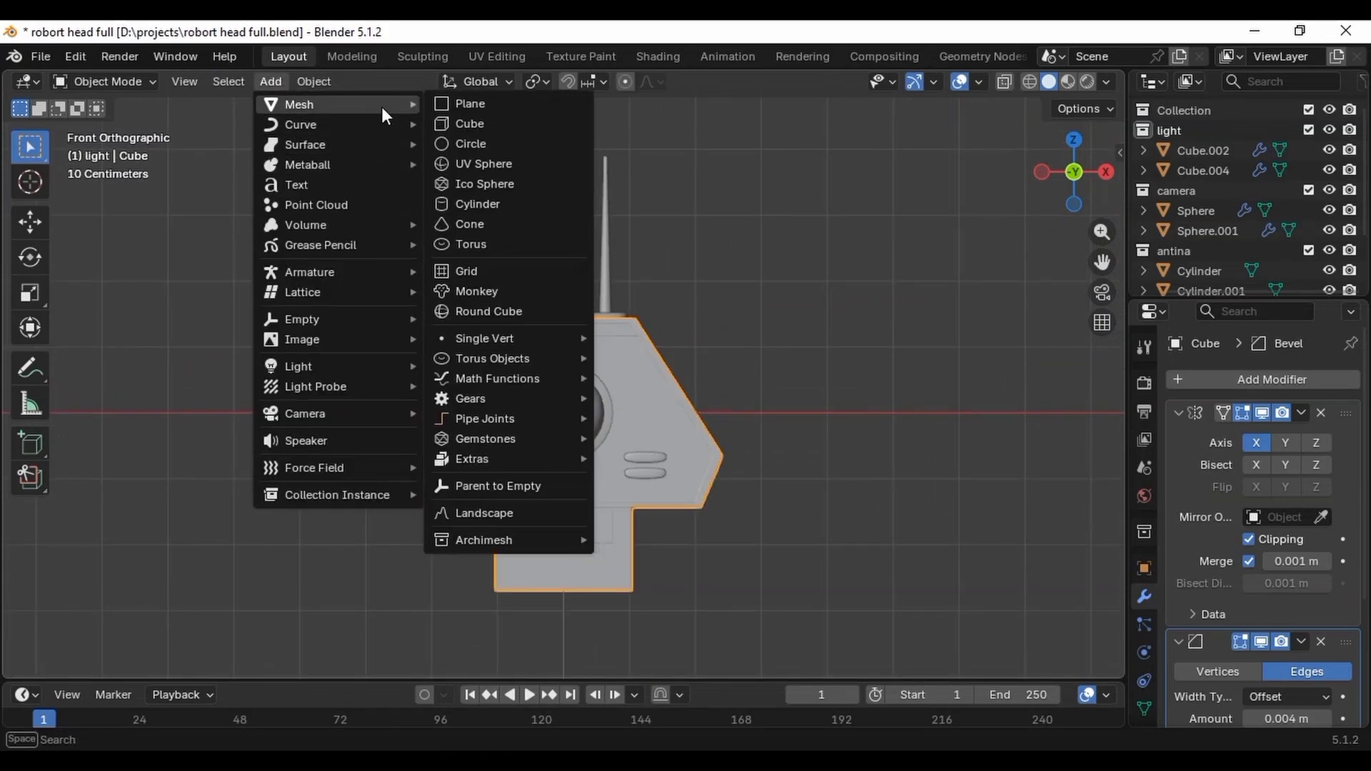
{"action": "left_click", "coordinate": [503, 205]}
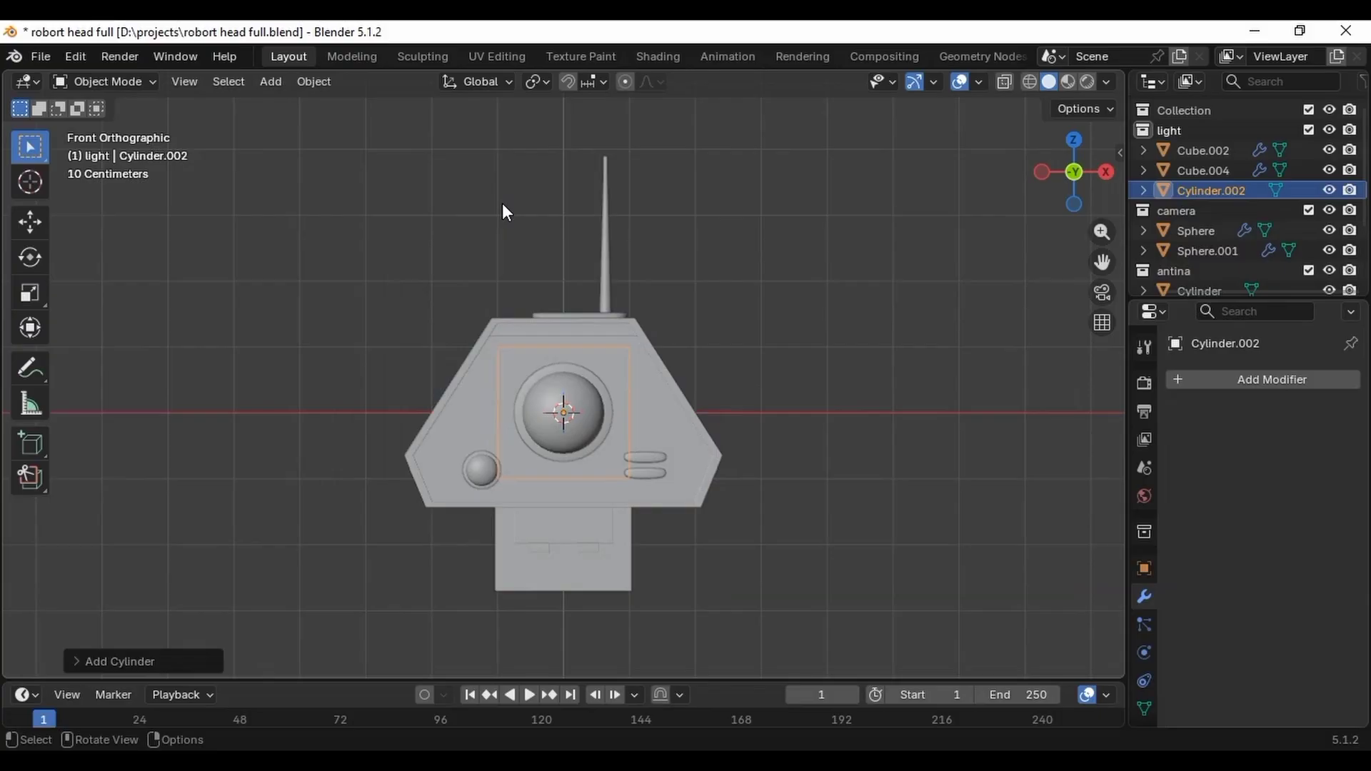
Move the cylinder beside the head on the positive X side and rotate it 90° about the Y axis.
{"action": "key", "text": "g"}
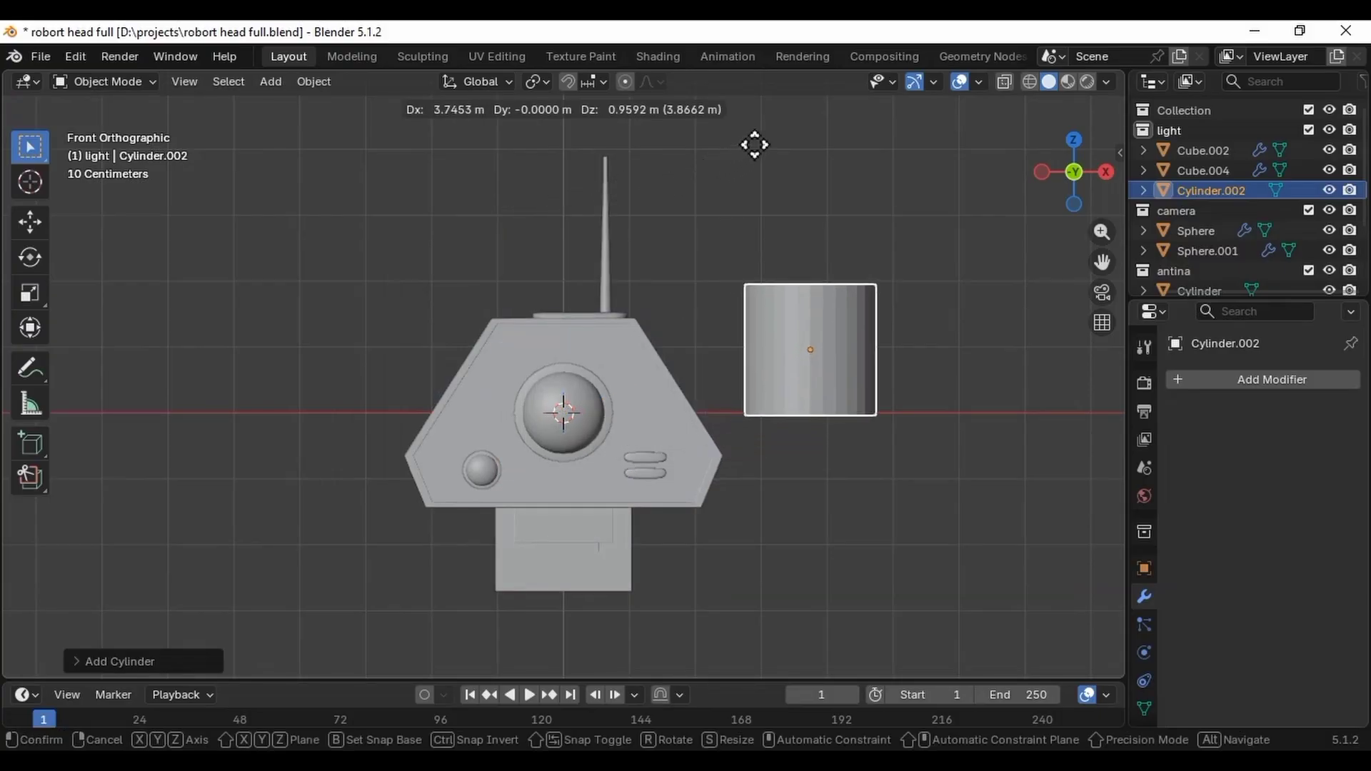
{"action": "left_click", "coordinate": [755, 145]}
{"action": "type", "text": "r"}
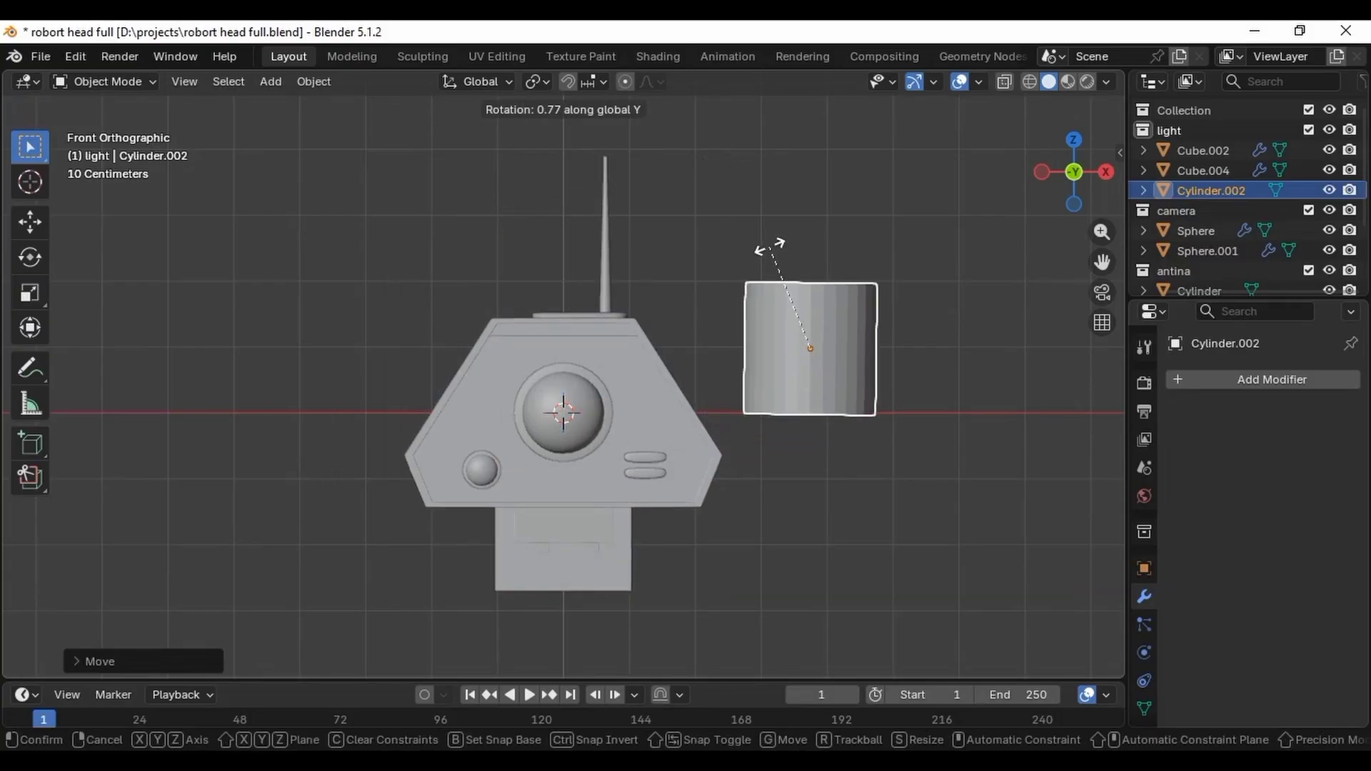
{"action": "type", "text": "90"}
{"action": "key", "text": "Return"}
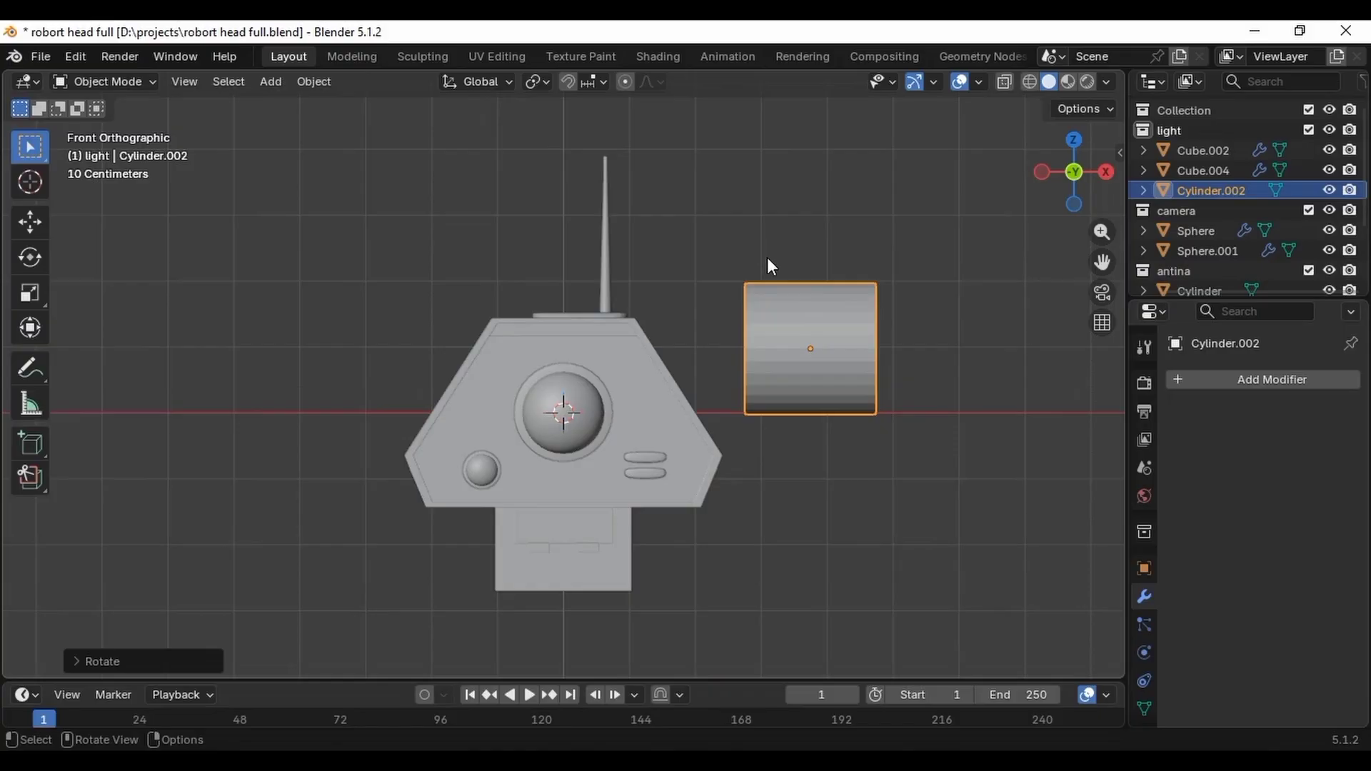
Set the cylinder's origin to the 3D cursor at the centre of the head.
{"action": "left_click", "coordinate": [1074, 140]}
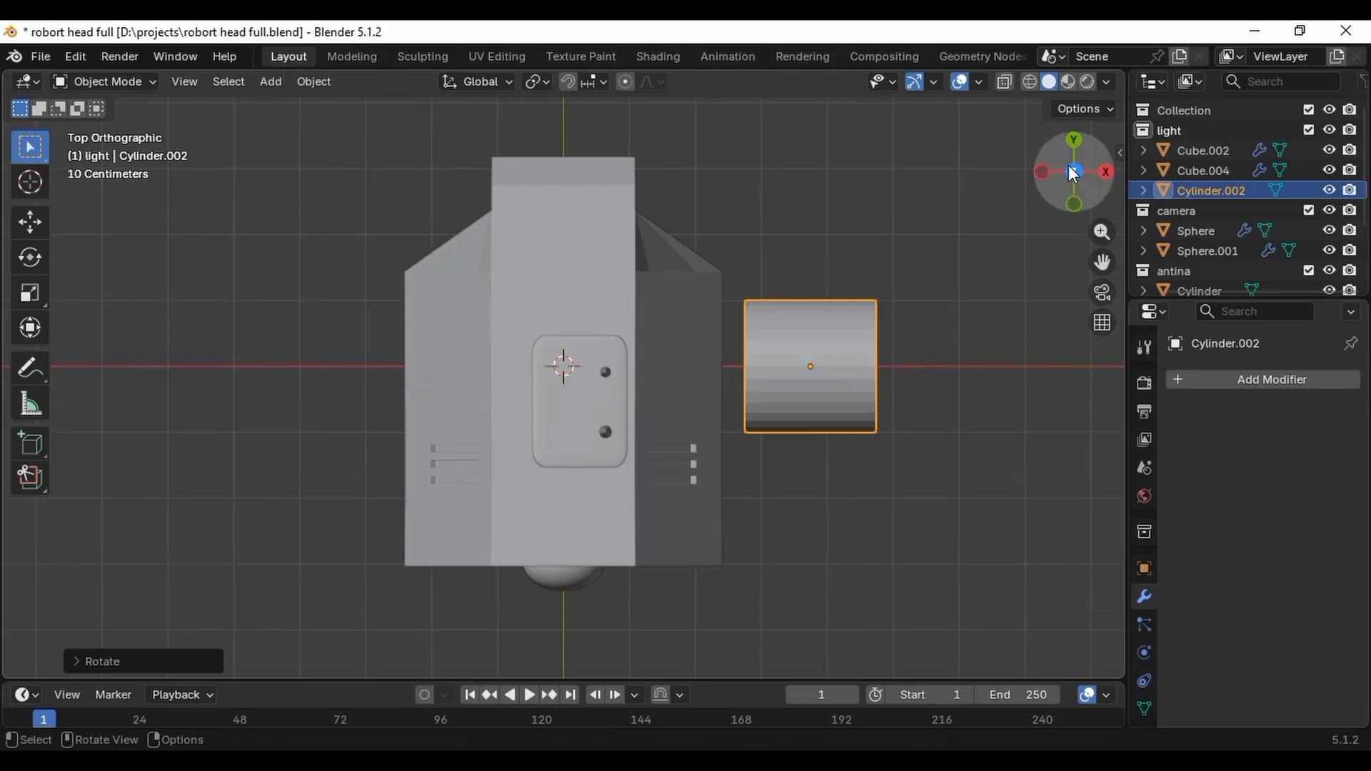
{"action": "left_click", "coordinate": [298, 80]}
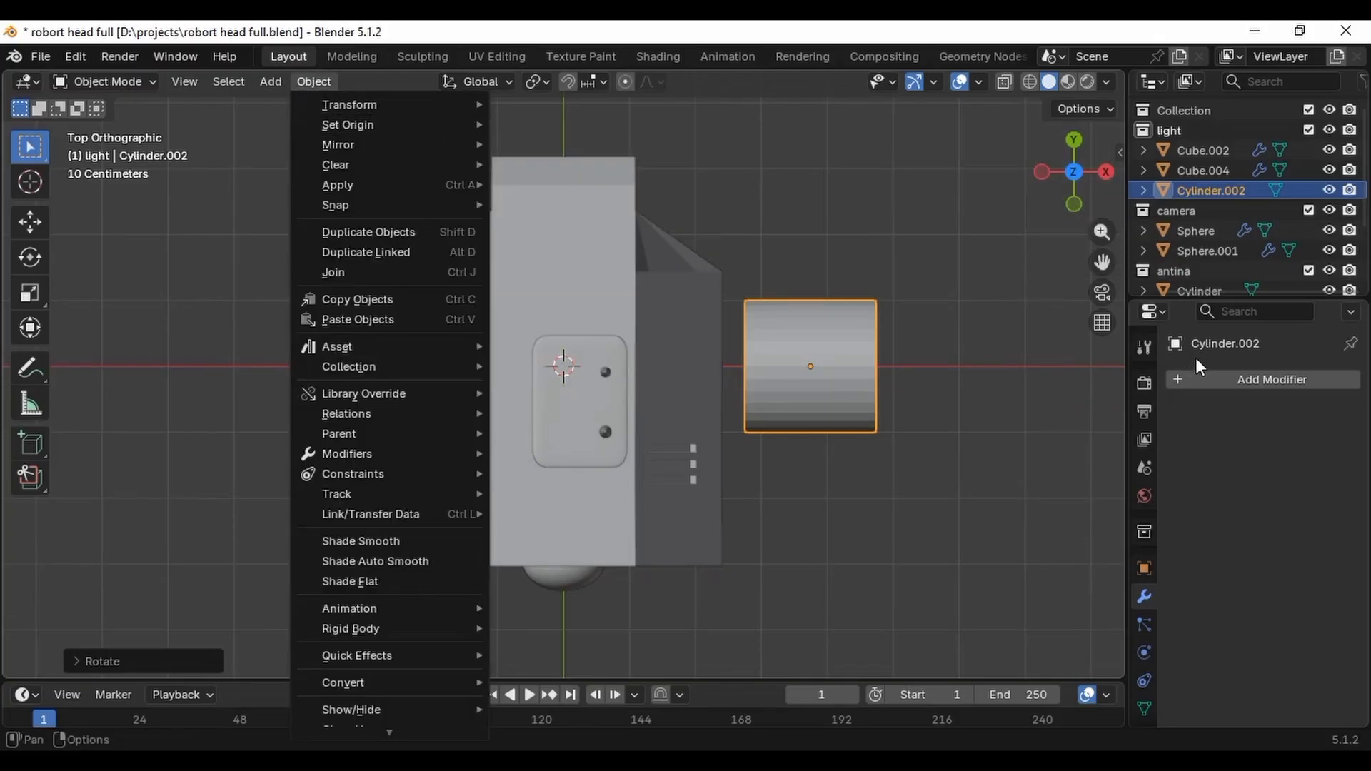
{"action": "mouse_move", "coordinate": [481, 126]}
{"action": "left_click", "coordinate": [604, 169]}
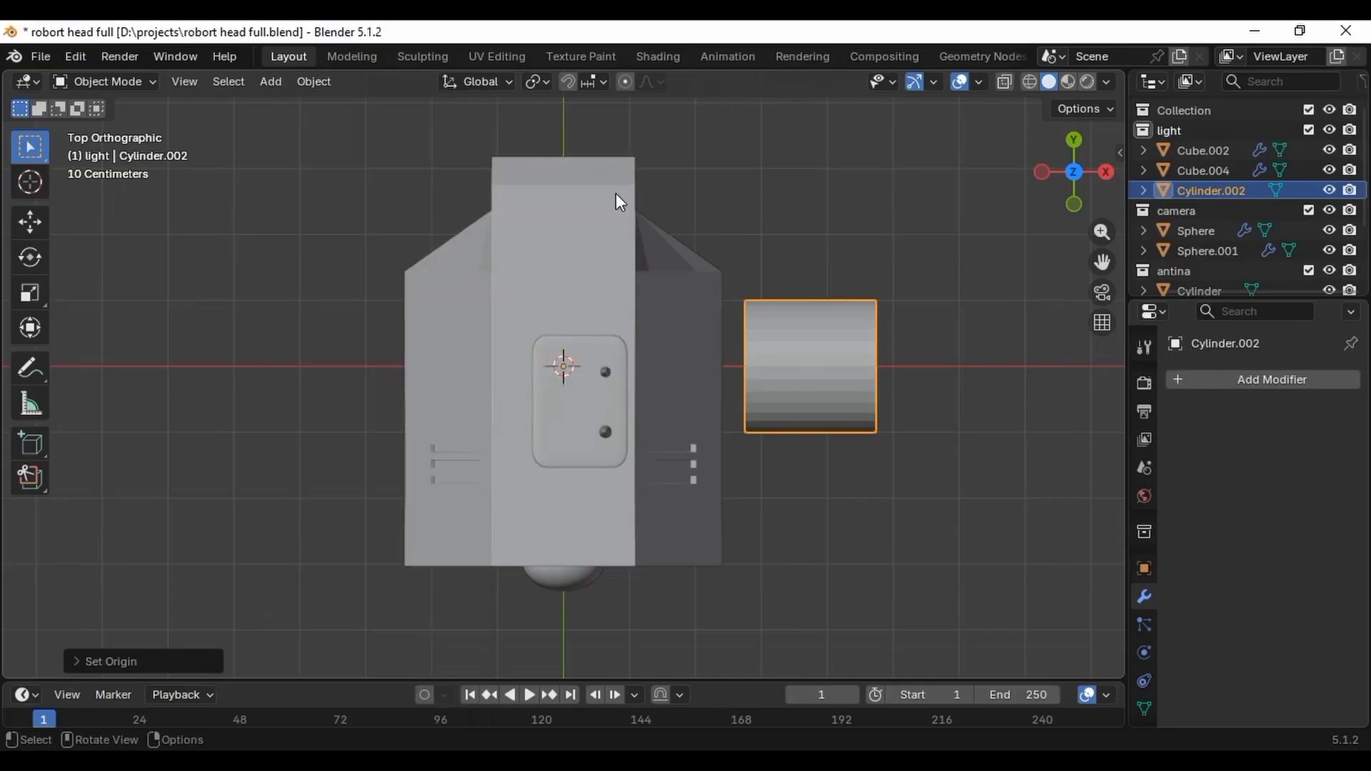
Add a Mirror modifier to the cylinder, with only its Z axis enabled.
{"action": "left_click", "coordinate": [1294, 384]}
{"action": "mouse_move", "coordinate": [1294, 383]}
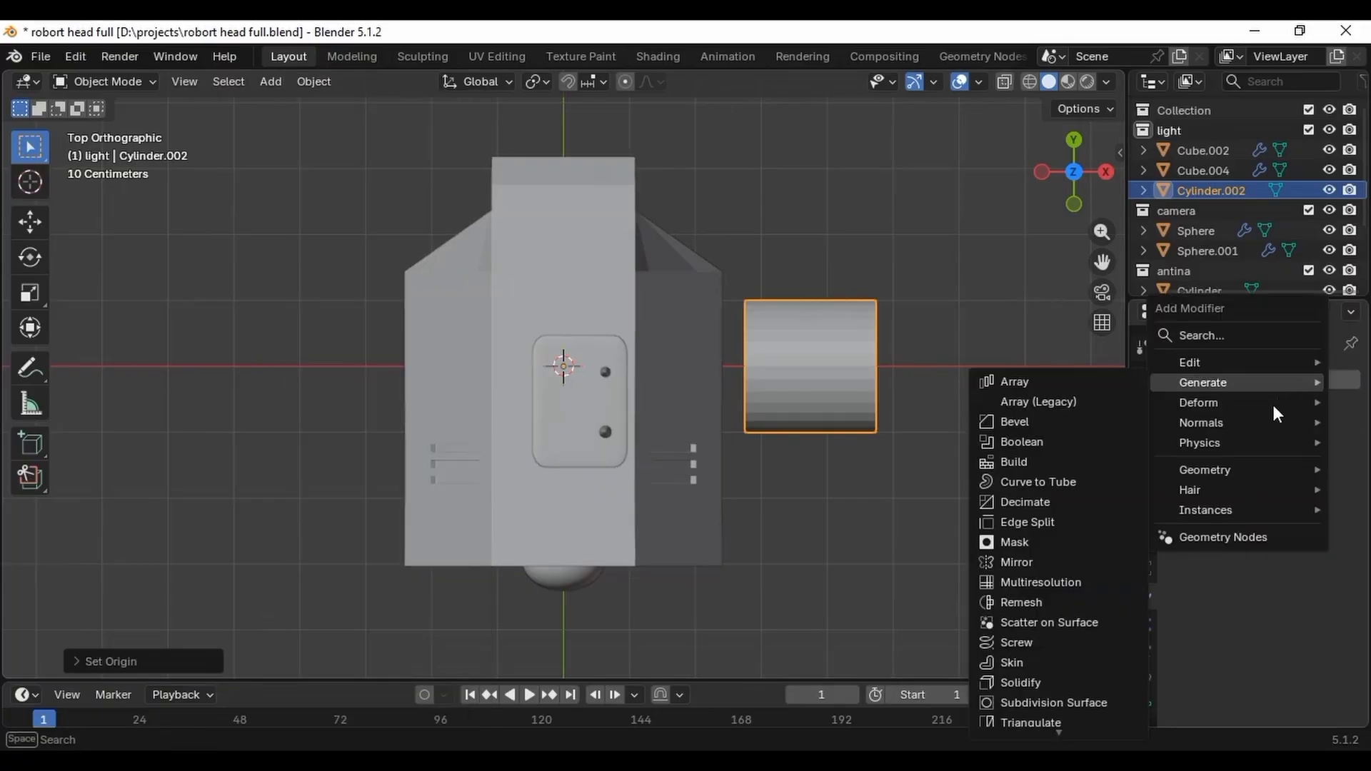
{"action": "left_click", "coordinate": [1214, 336]}
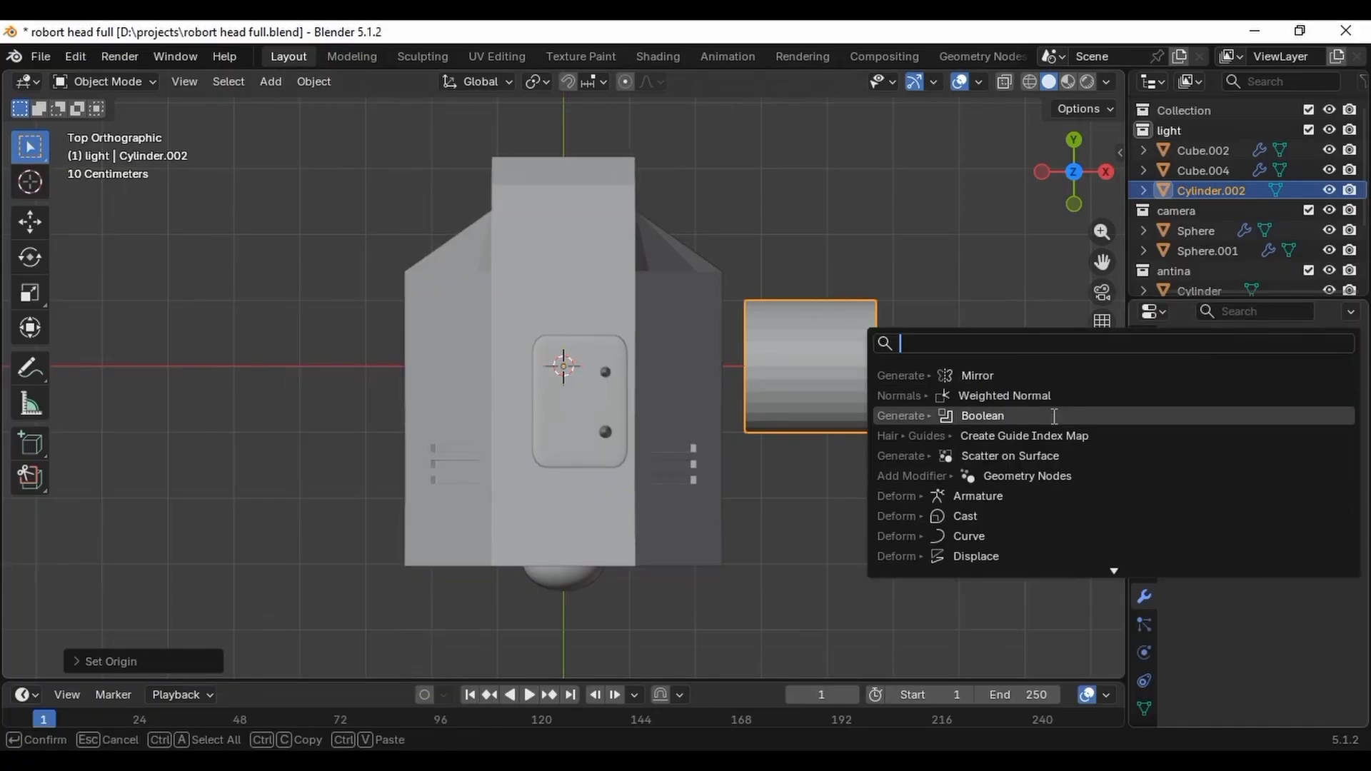
{"action": "left_click", "coordinate": [1032, 376]}
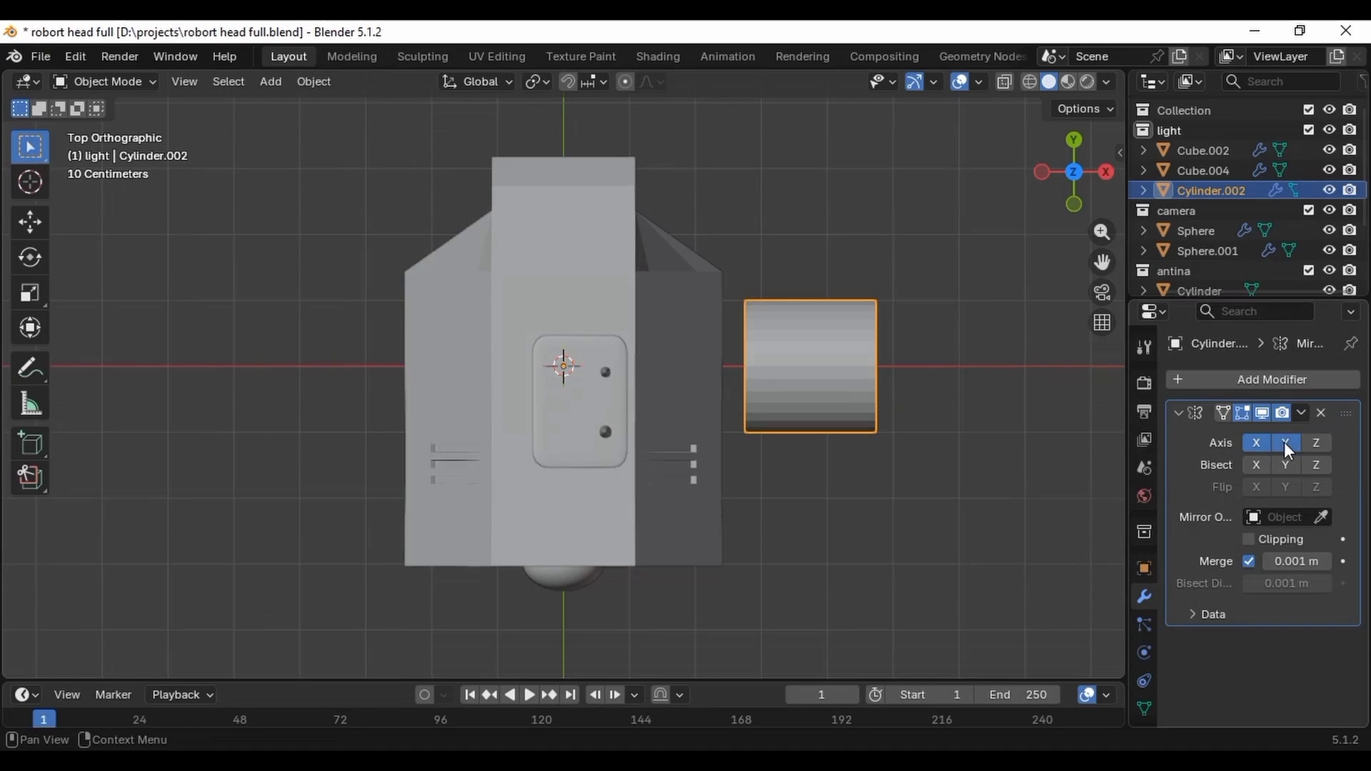
{"action": "left_click", "coordinate": [1315, 443]}
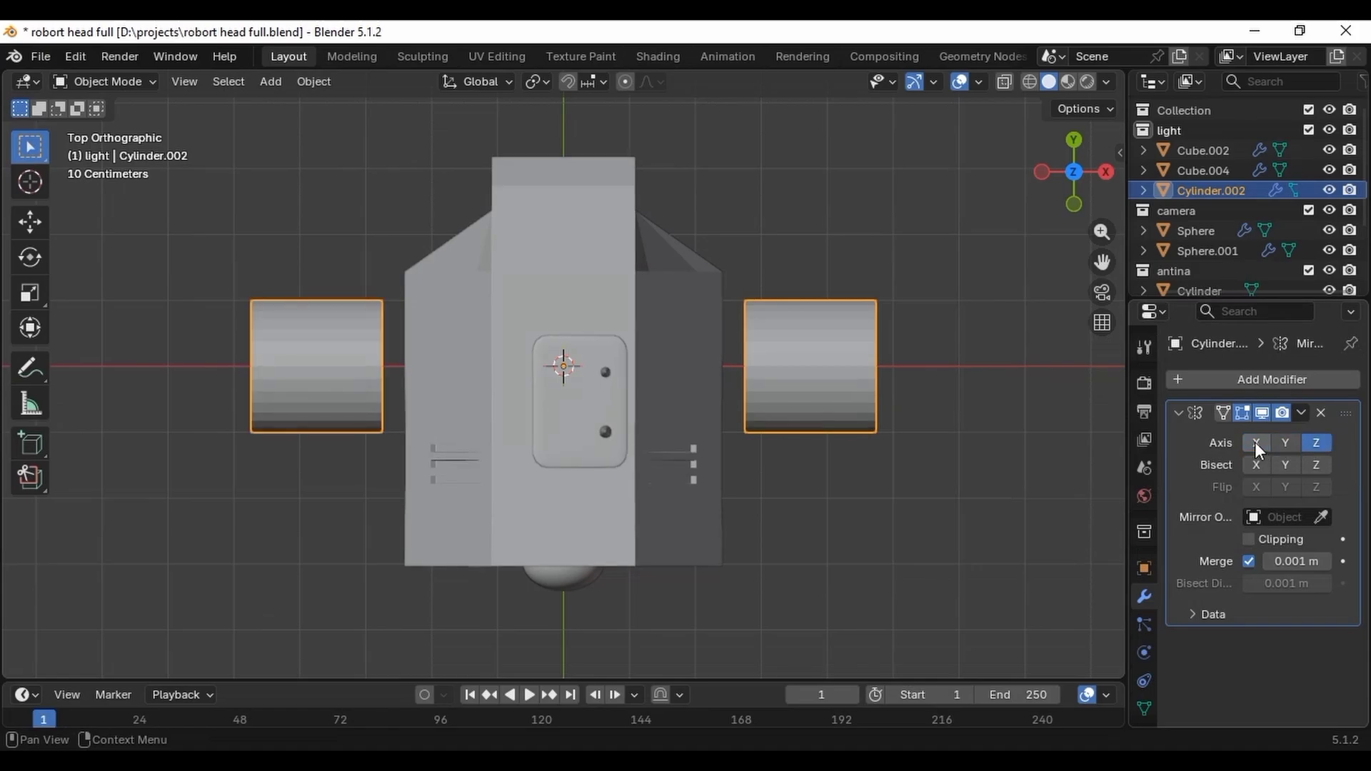
In Edit Mode, delete the cylinder's end face that faces the head.
{"action": "middle_click_drag", "start_coordinate": [997, 482], "coordinate": [675, 375]}
{"action": "key", "text": "Tab"}
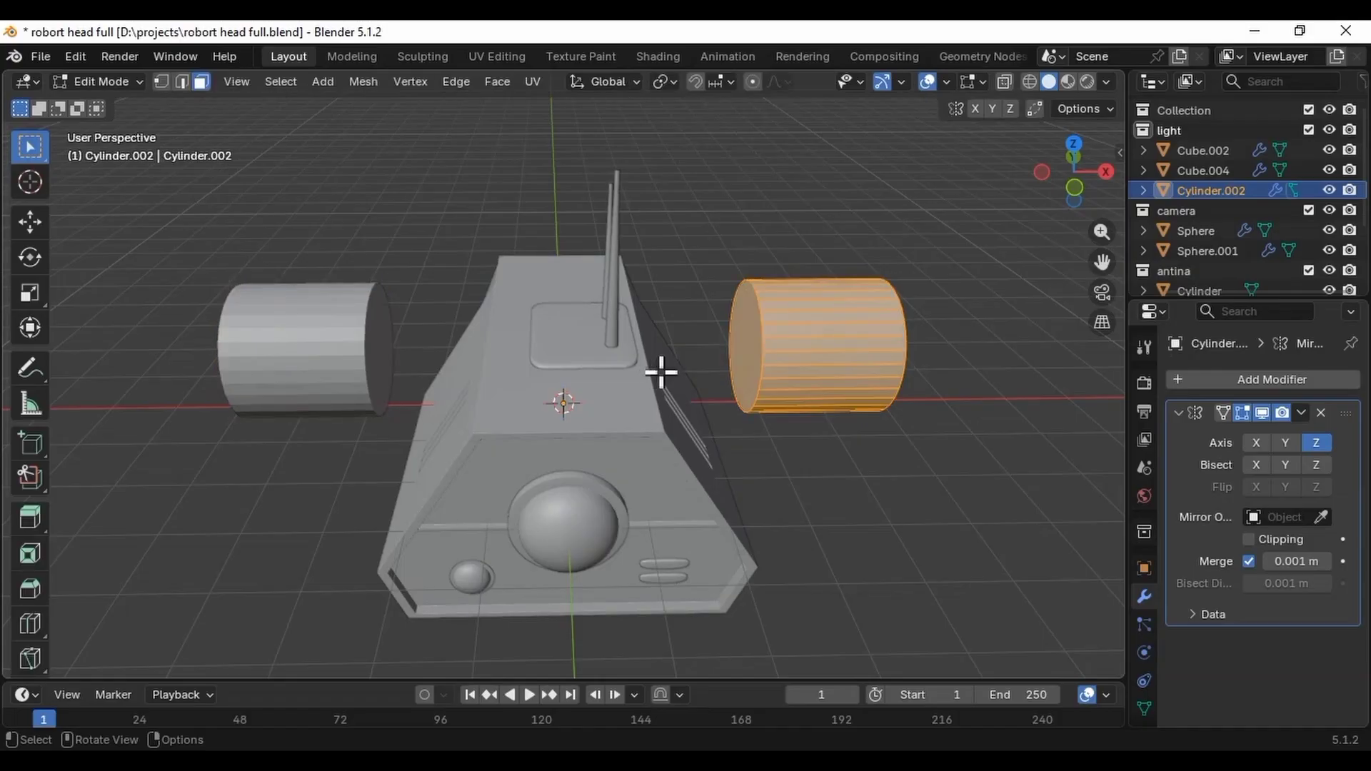
{"action": "left_click", "coordinate": [746, 365]}
{"action": "key", "text": "x"}
{"action": "left_click", "coordinate": [736, 358]}
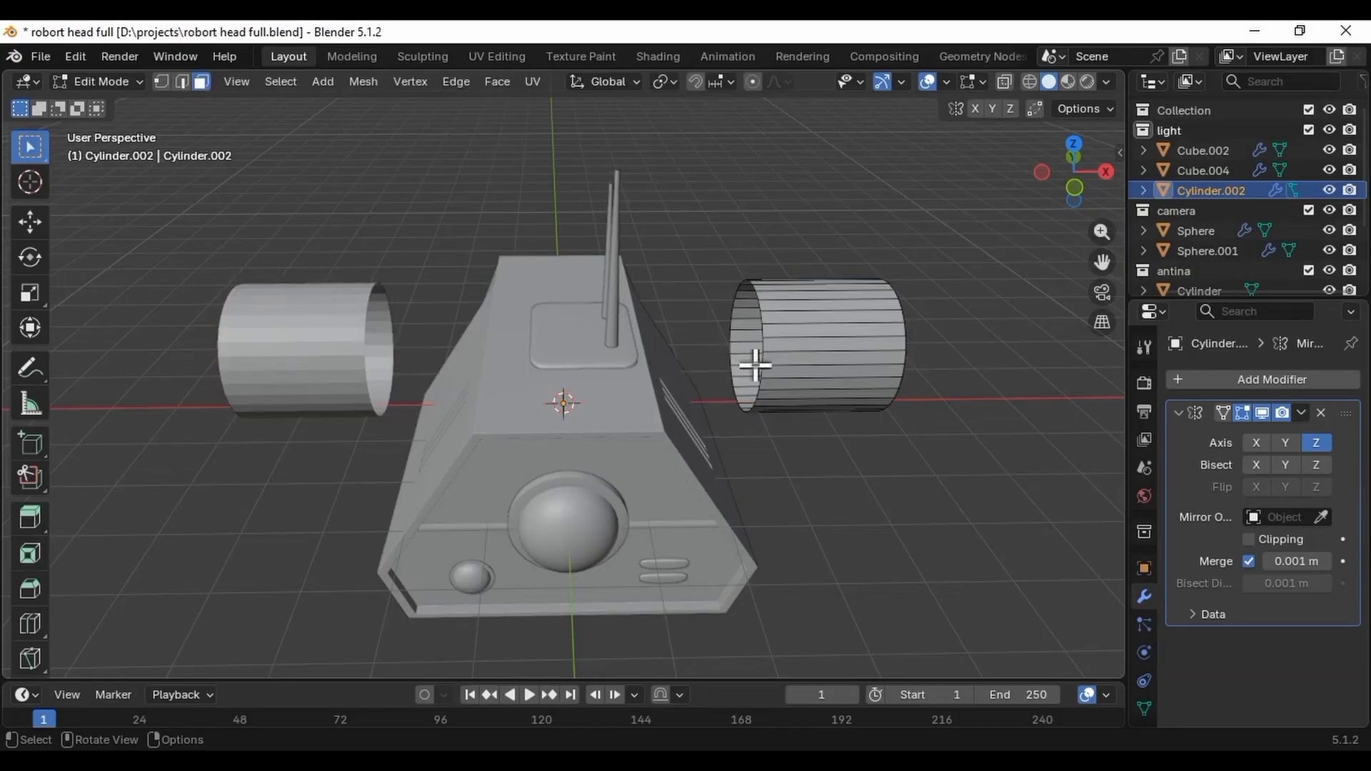
Select the whole open cylinder, move it about 3 m inward to overlap its mirrored copy, and enable Clipping on the Mirror modifier.
{"action": "left_click", "coordinate": [825, 345]}
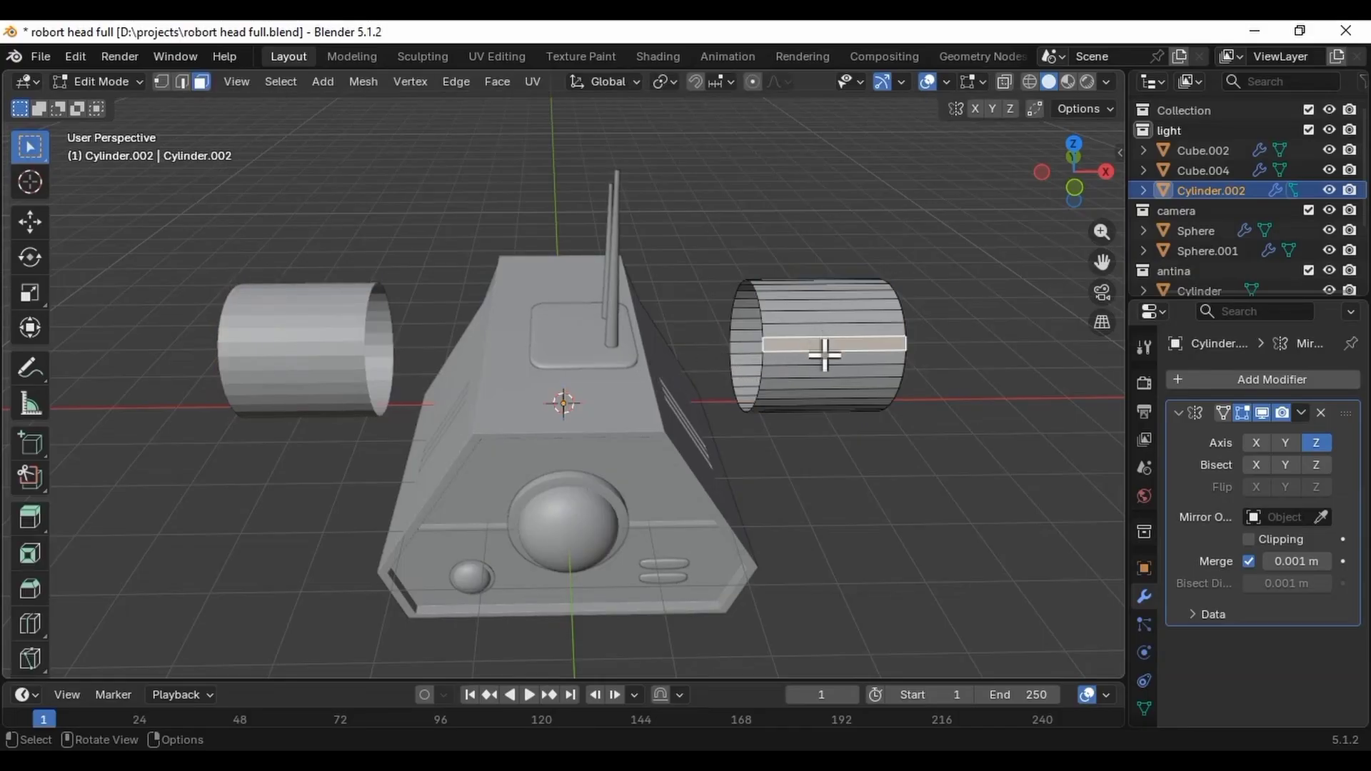
{"action": "key", "text": "l"}
{"action": "key", "text": "g"}
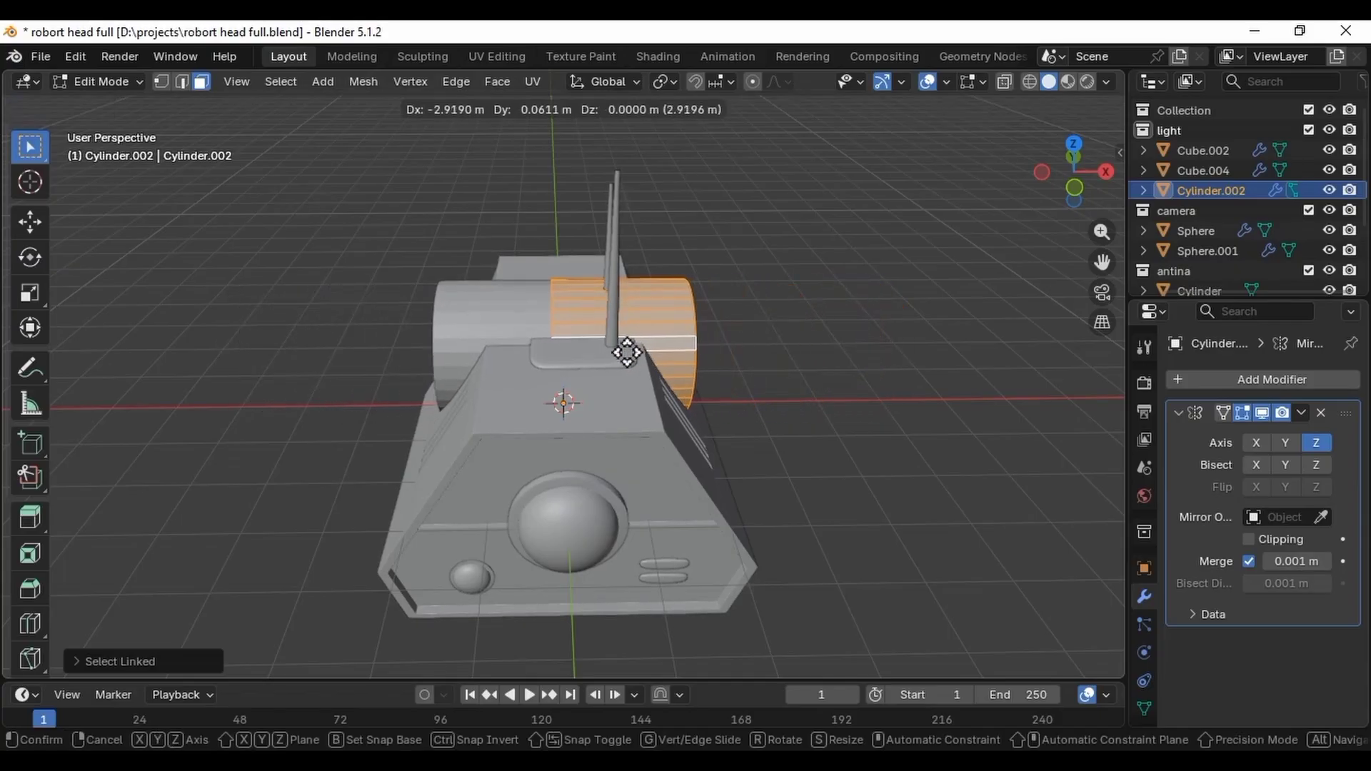
{"action": "left_click", "coordinate": [622, 355]}
{"action": "left_click", "coordinate": [1255, 534]}
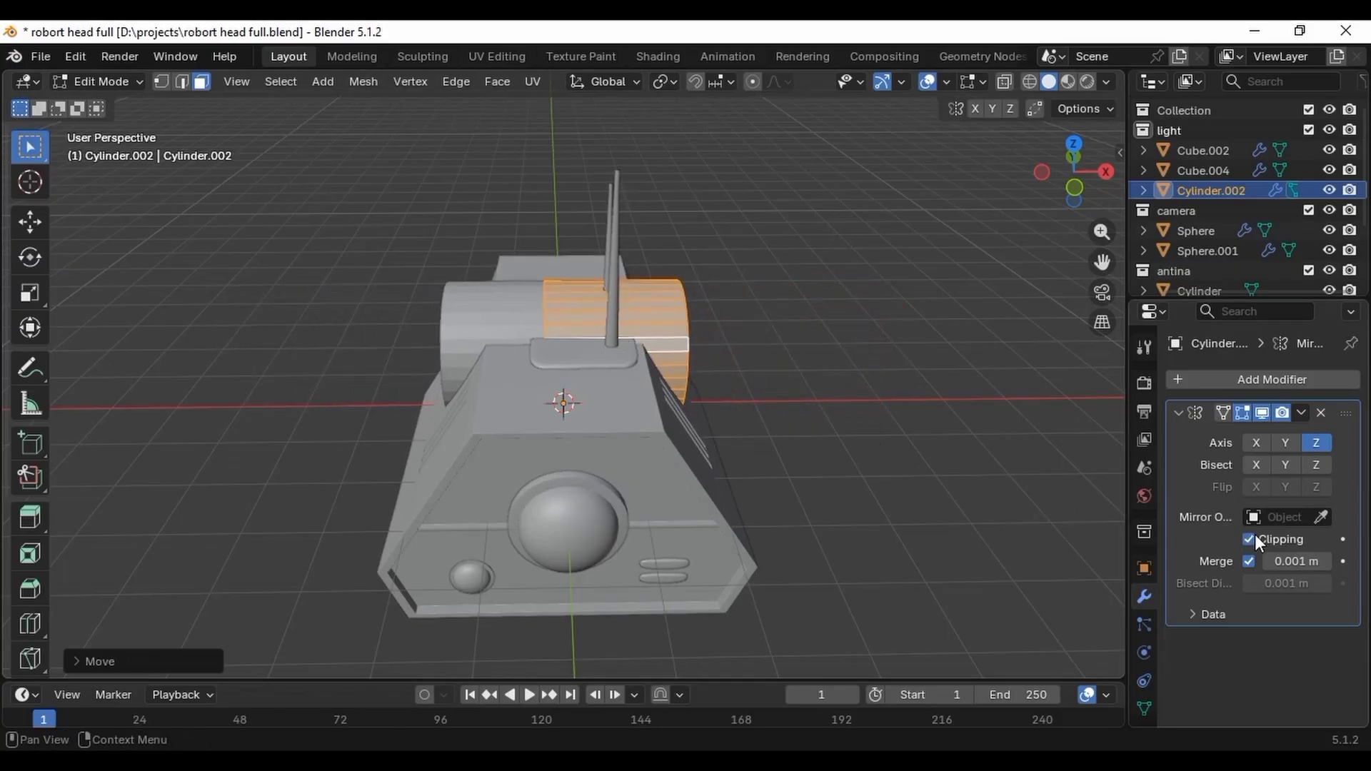
Move the open cylinder outward beyond the side of the head and scale it down.
{"action": "key", "text": "g"}
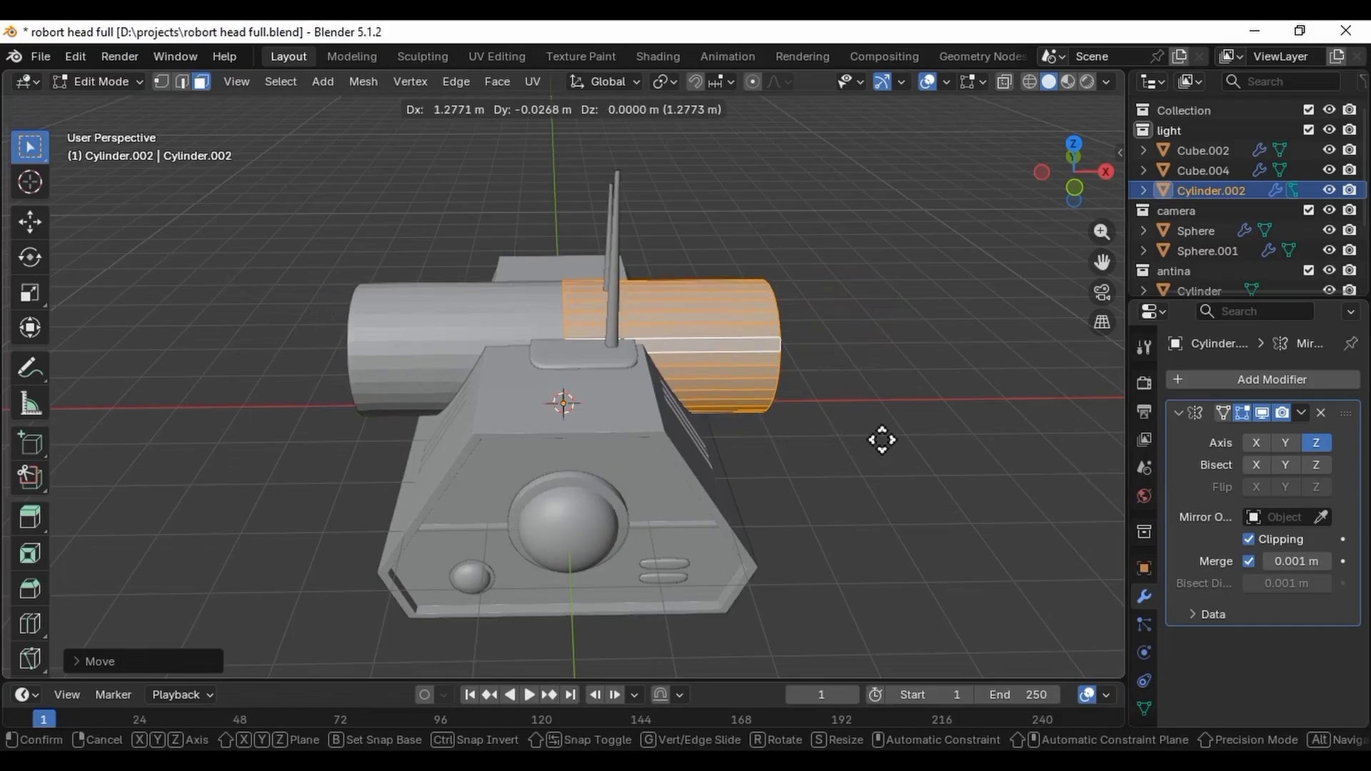
{"action": "left_click", "coordinate": [1038, 469]}
{"action": "key", "text": "s"}
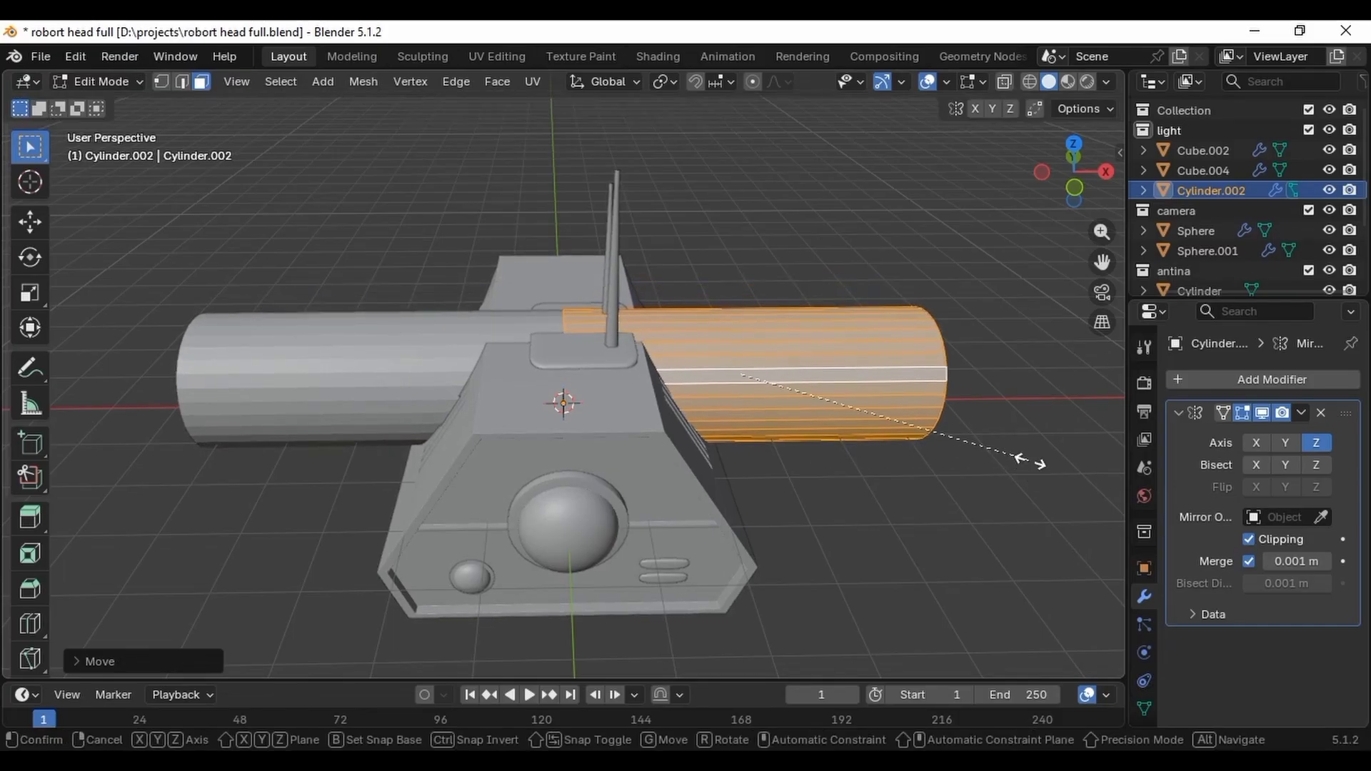
{"action": "left_click", "coordinate": [888, 469]}
In the front view, lower the cylinder beside the neck block and scale it to about 0.9.
{"action": "middle_click_drag", "start_coordinate": [888, 470], "coordinate": [1085, 230]}
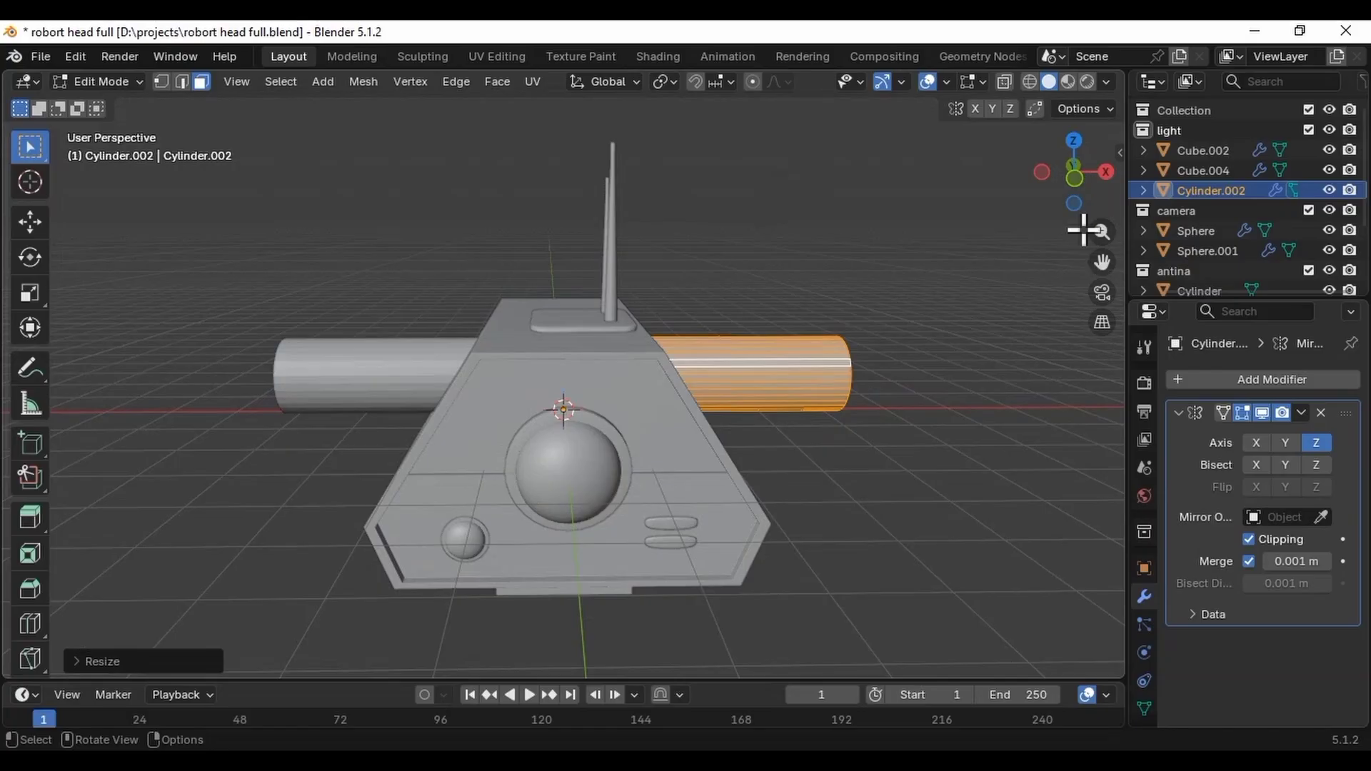
{"action": "left_click", "coordinate": [1076, 178]}
{"action": "key", "text": "g"}
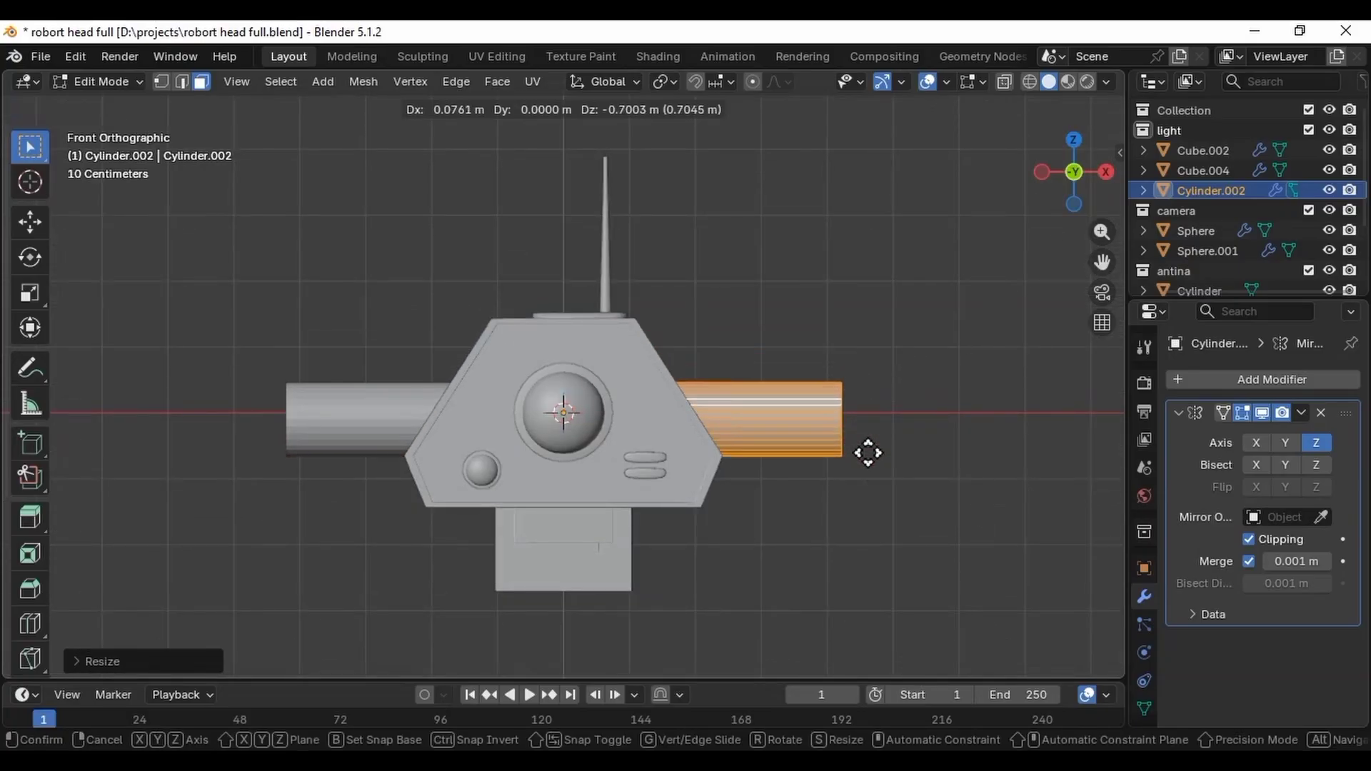
{"action": "left_click", "coordinate": [834, 568]}
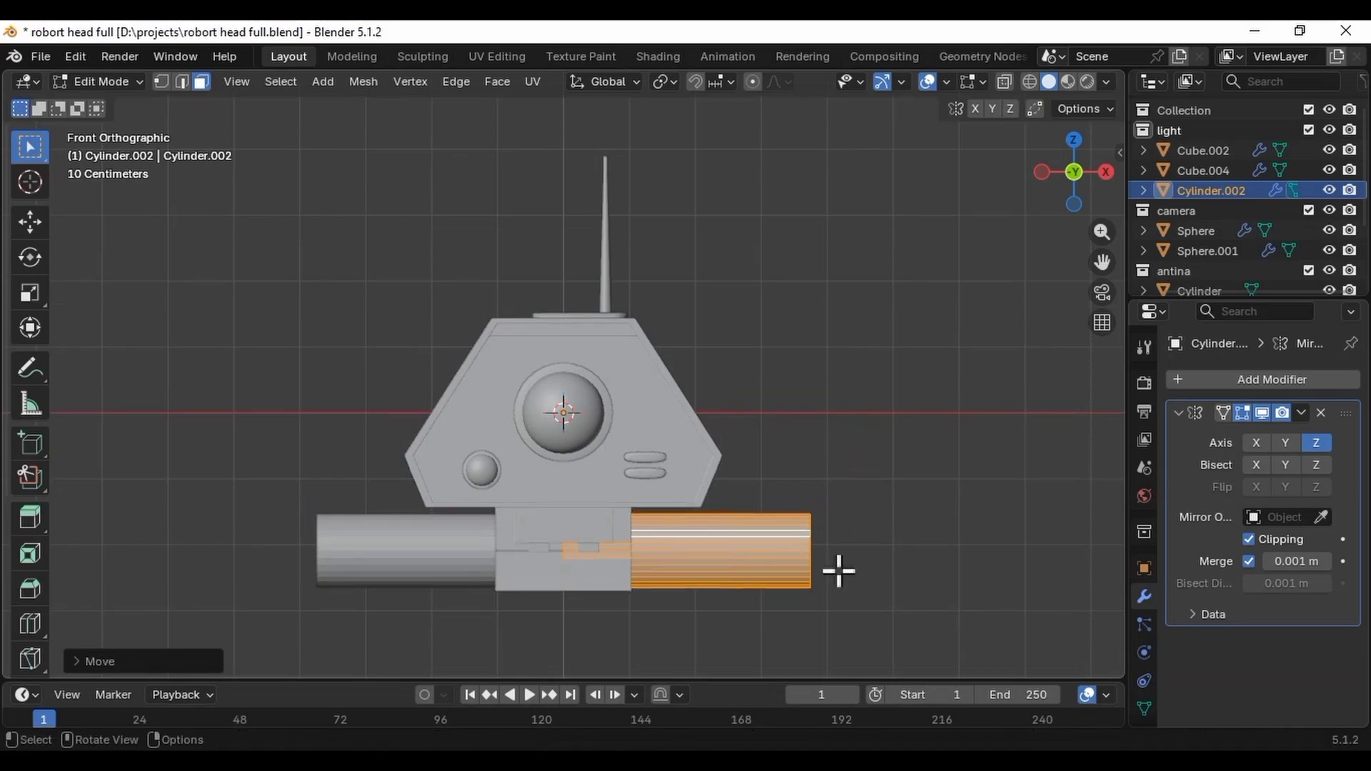
{"action": "key", "text": "s"}
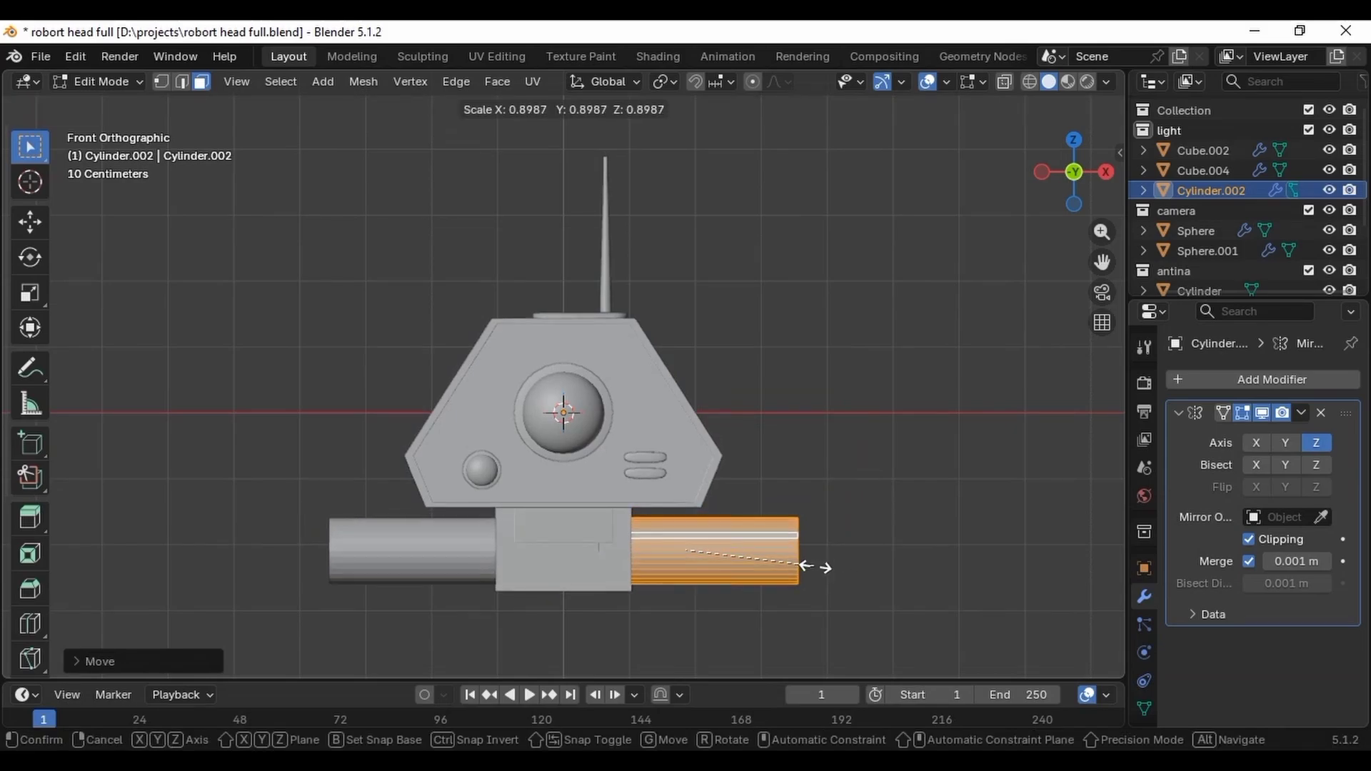
{"action": "left_click", "coordinate": [803, 573]}
Shorten the cylinder along X to a short stub, and centre it on the neck block's side in the right view.
{"action": "key", "text": "s"}
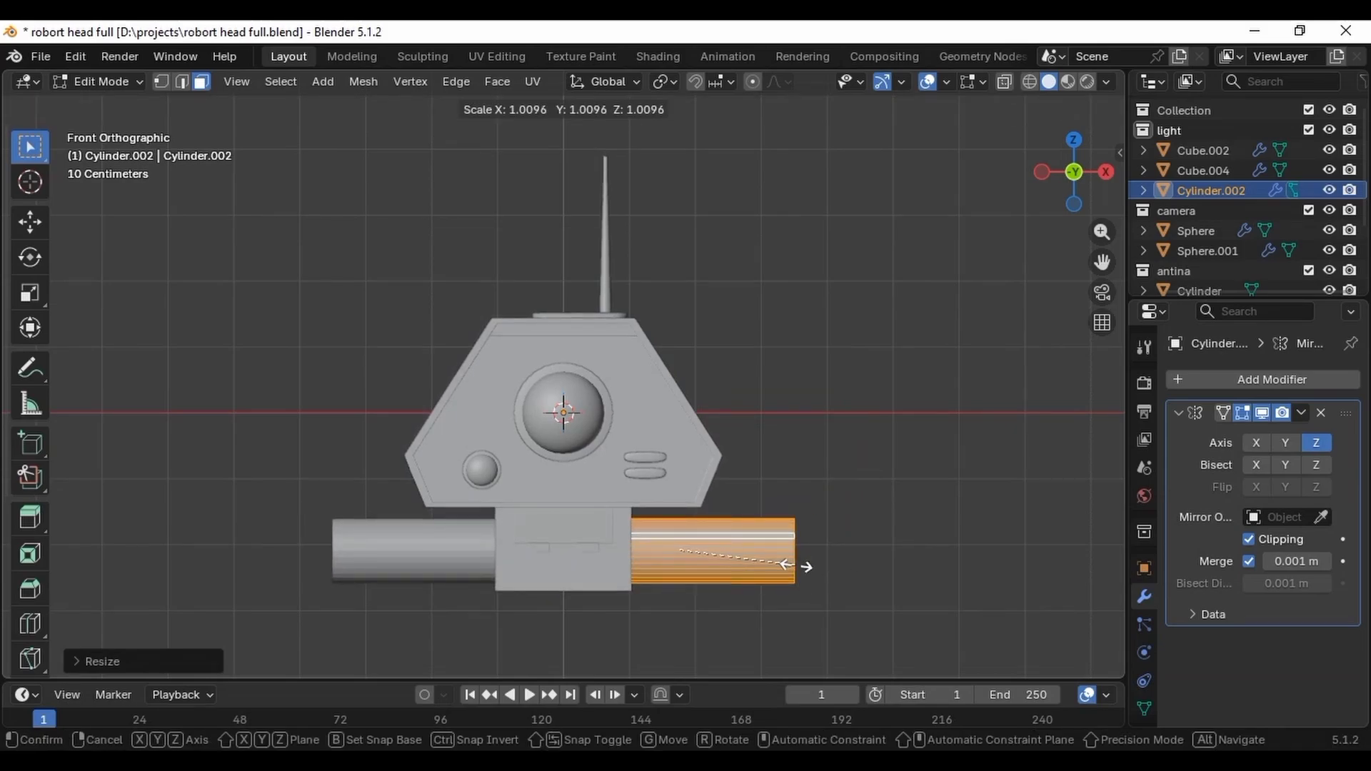
{"action": "key", "text": "x"}
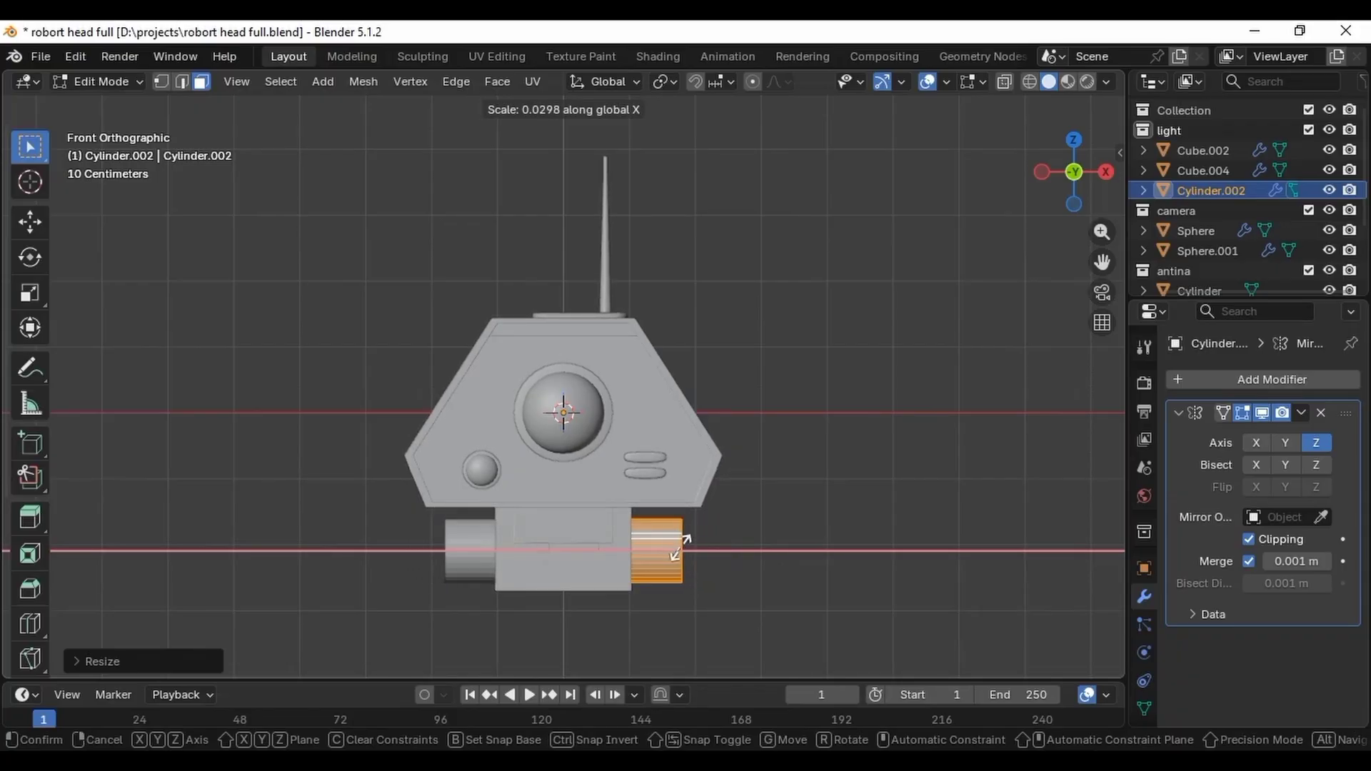
{"action": "left_click", "coordinate": [683, 554]}
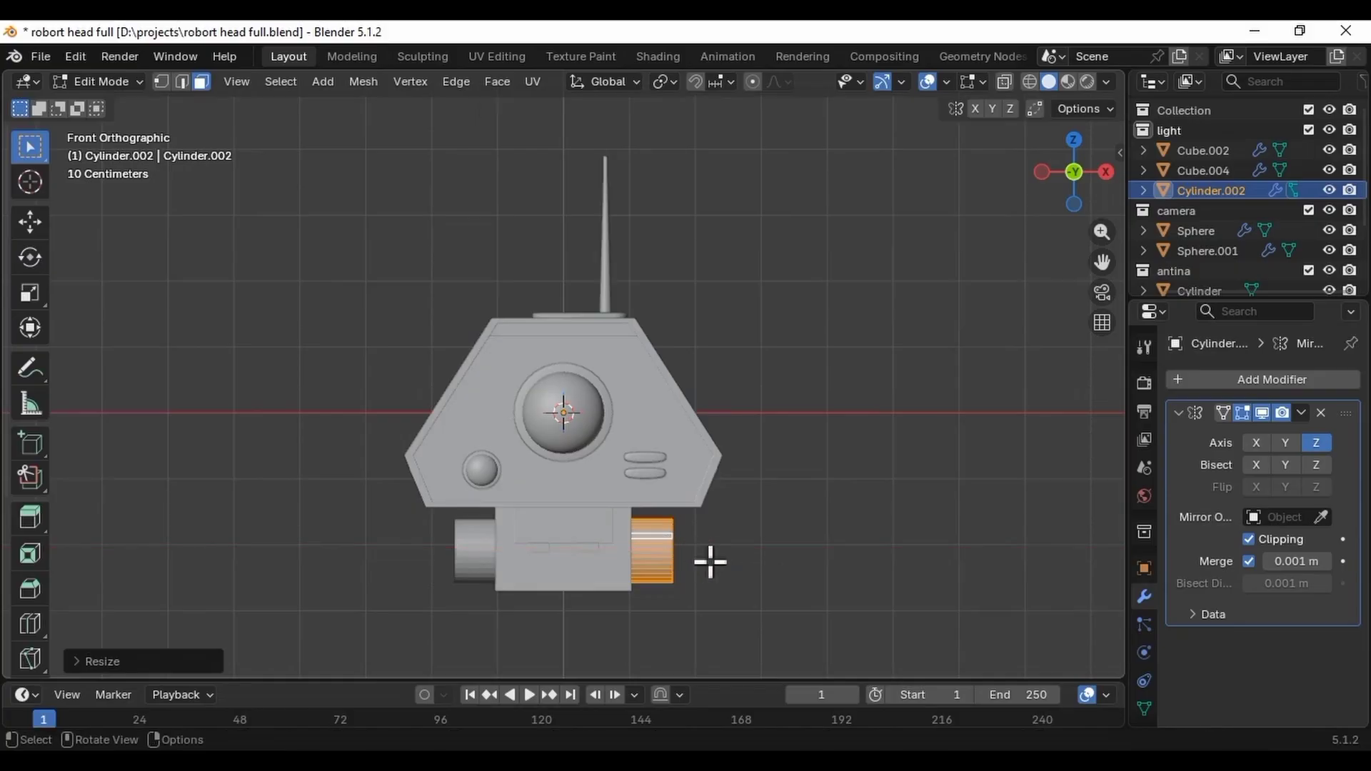
{"action": "middle_click_drag", "start_coordinate": [714, 565], "coordinate": [716, 575]}
{"action": "left_click", "coordinate": [1082, 169]}
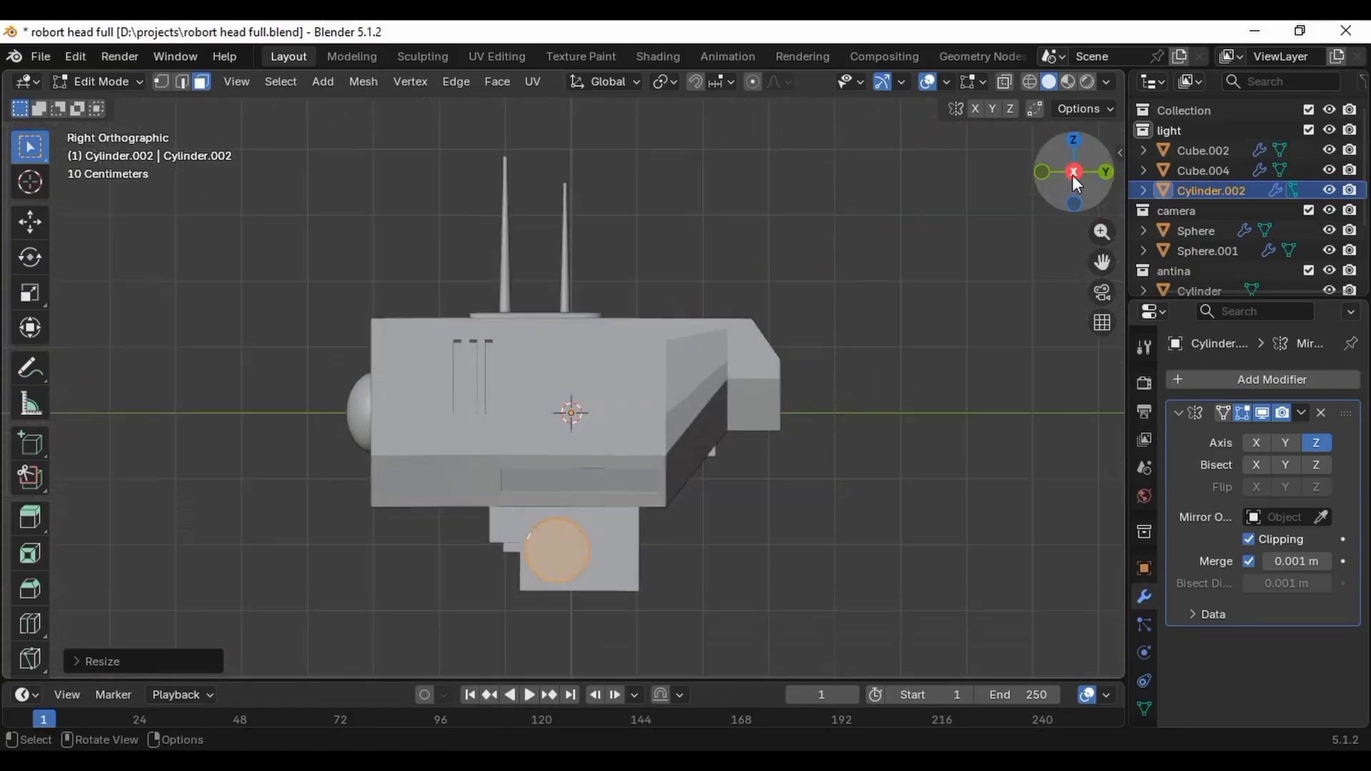
{"action": "key", "text": "g"}
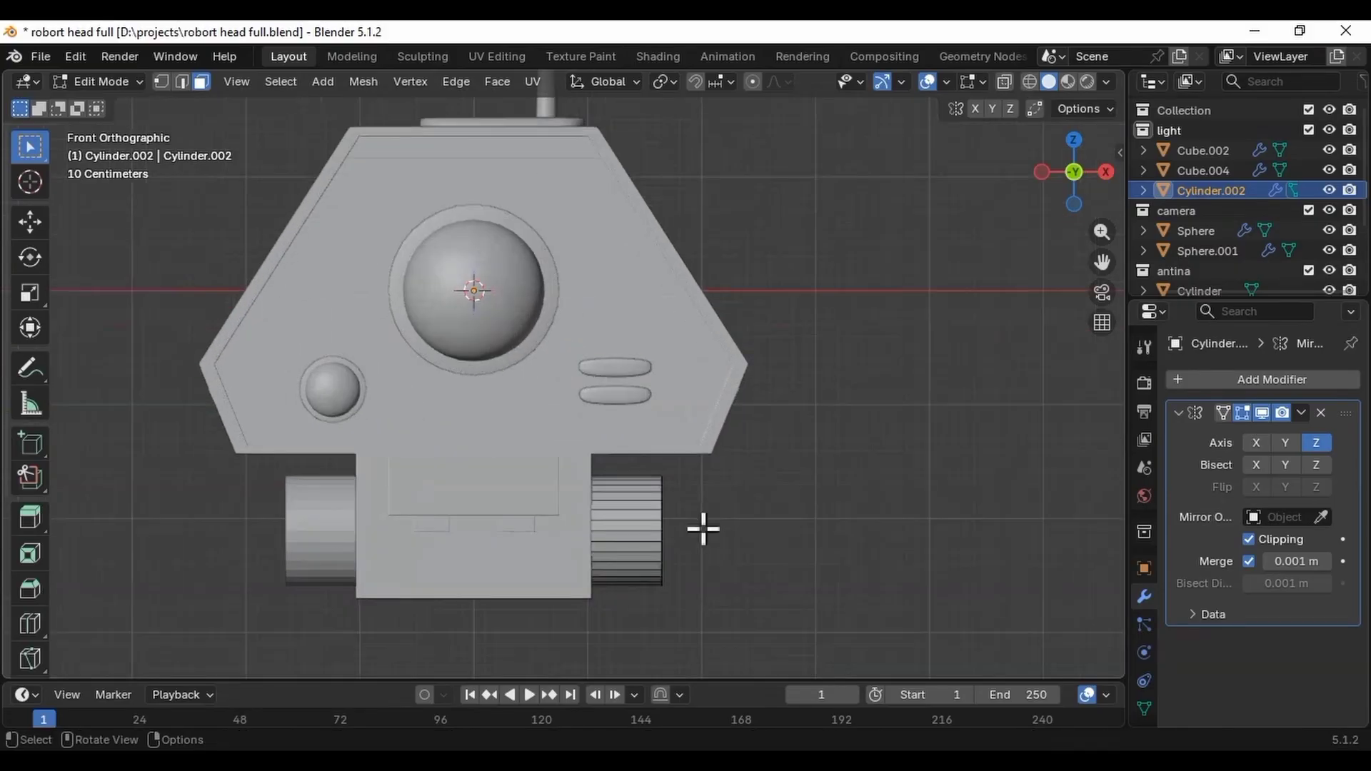
Select the cylinder's outer end edge loop and extrude it outward twice, the second time by about 0.04 m.
{"action": "scroll", "coordinate": [692, 528], "scroll_direction": "up", "scroll_amount": 4}
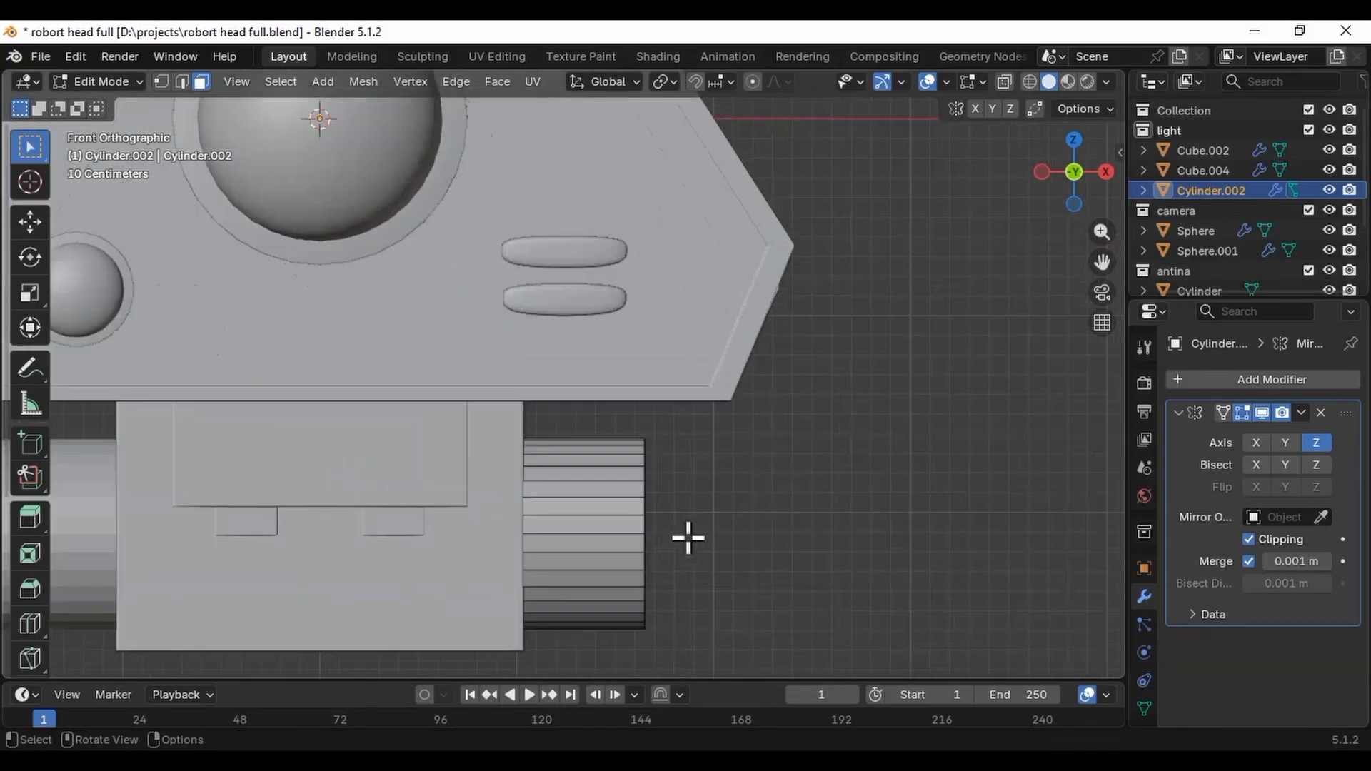
{"action": "middle_click_drag", "start_coordinate": [664, 545], "coordinate": [622, 484]}
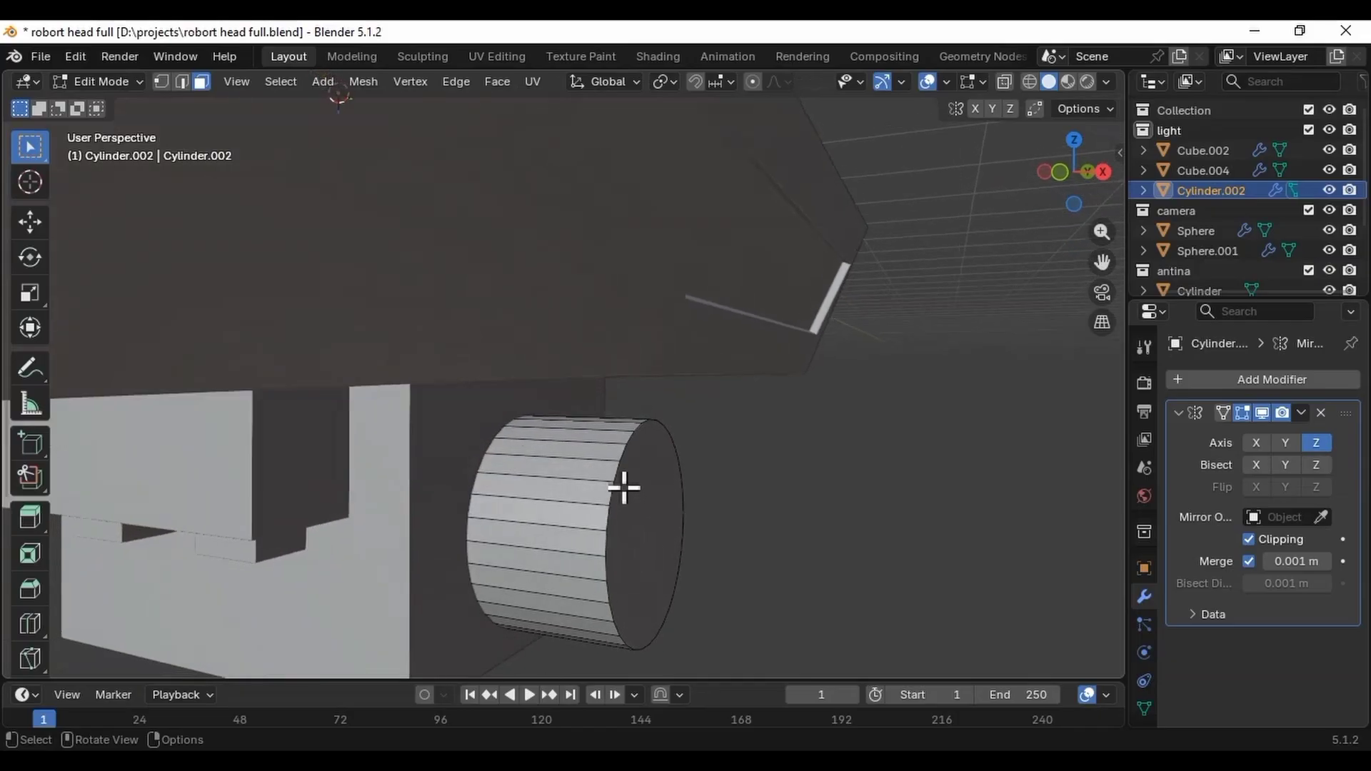
{"action": "left_click", "coordinate": [628, 462], "text": "alt"}
{"action": "left_click", "coordinate": [182, 82]}
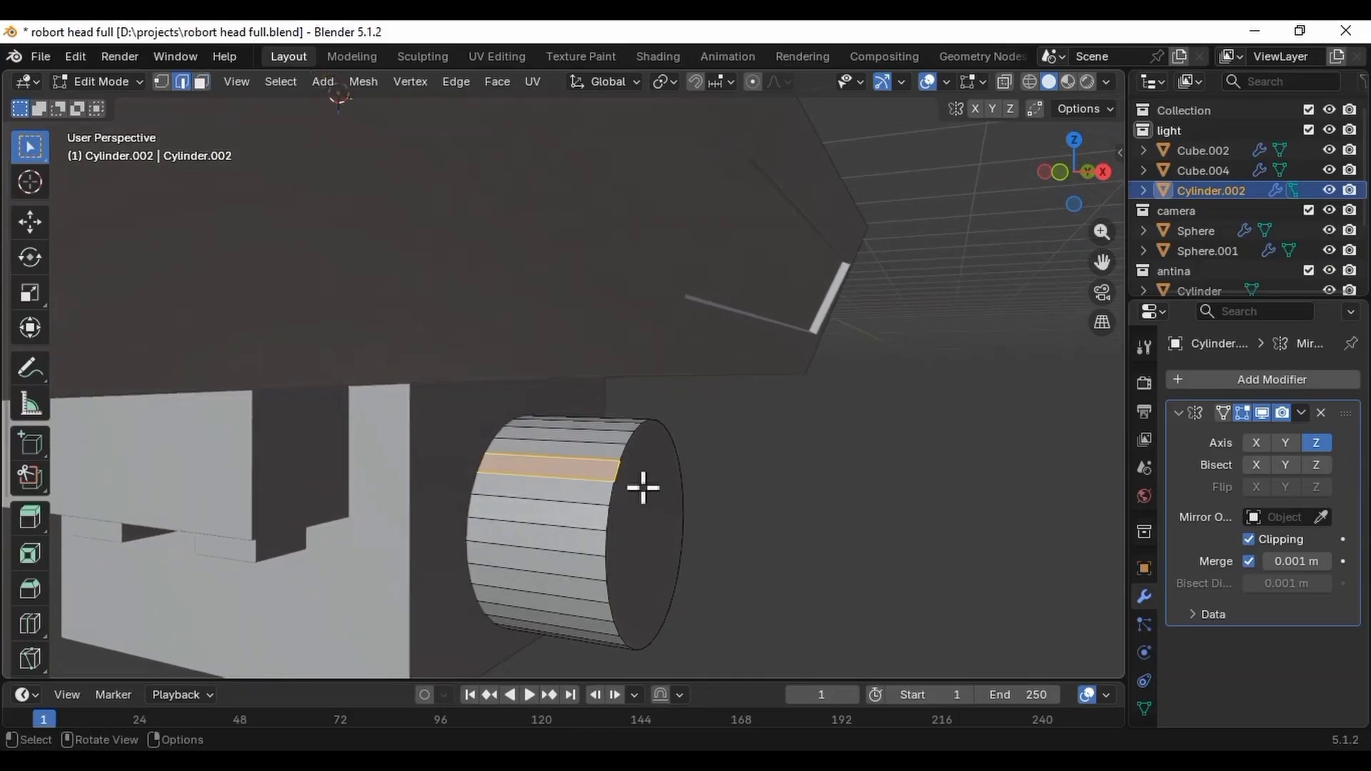
{"action": "left_click", "coordinate": [632, 462], "text": "alt"}
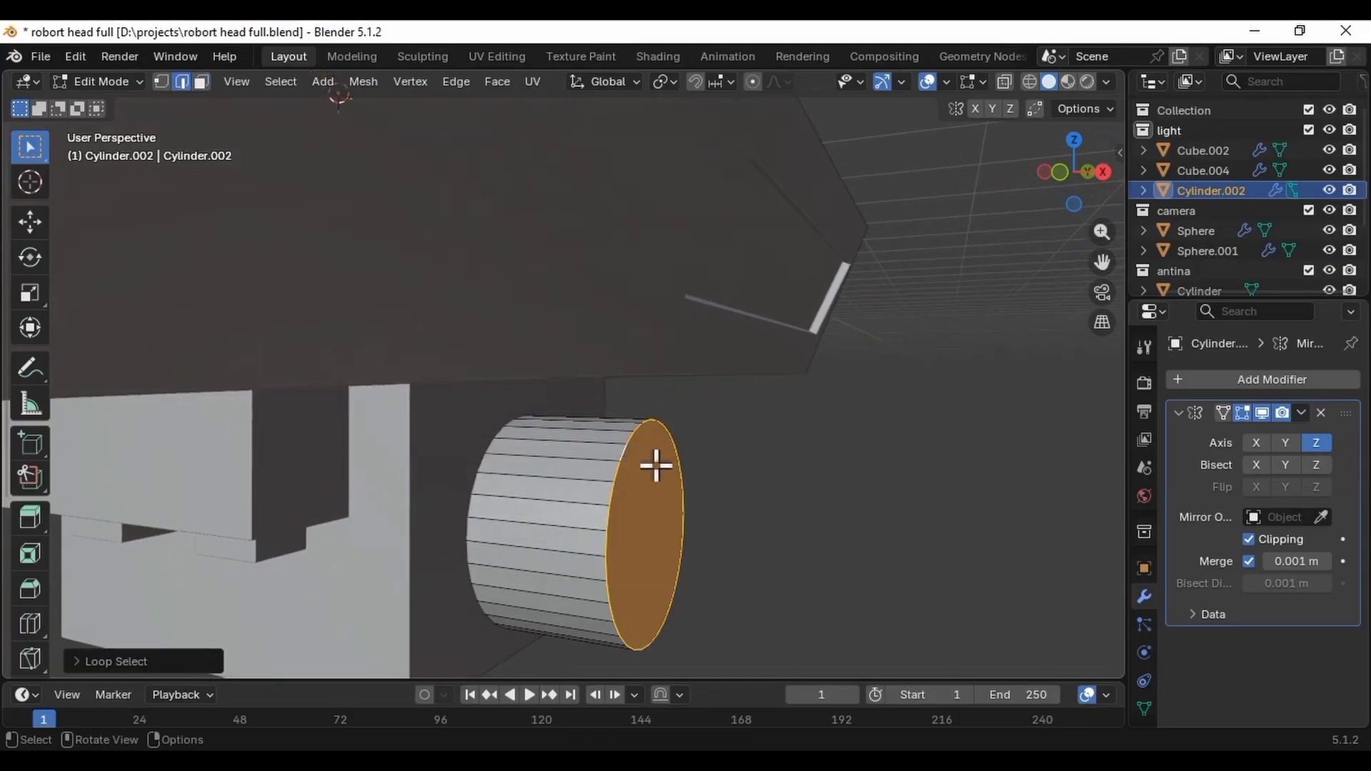
{"action": "left_click", "coordinate": [1060, 172]}
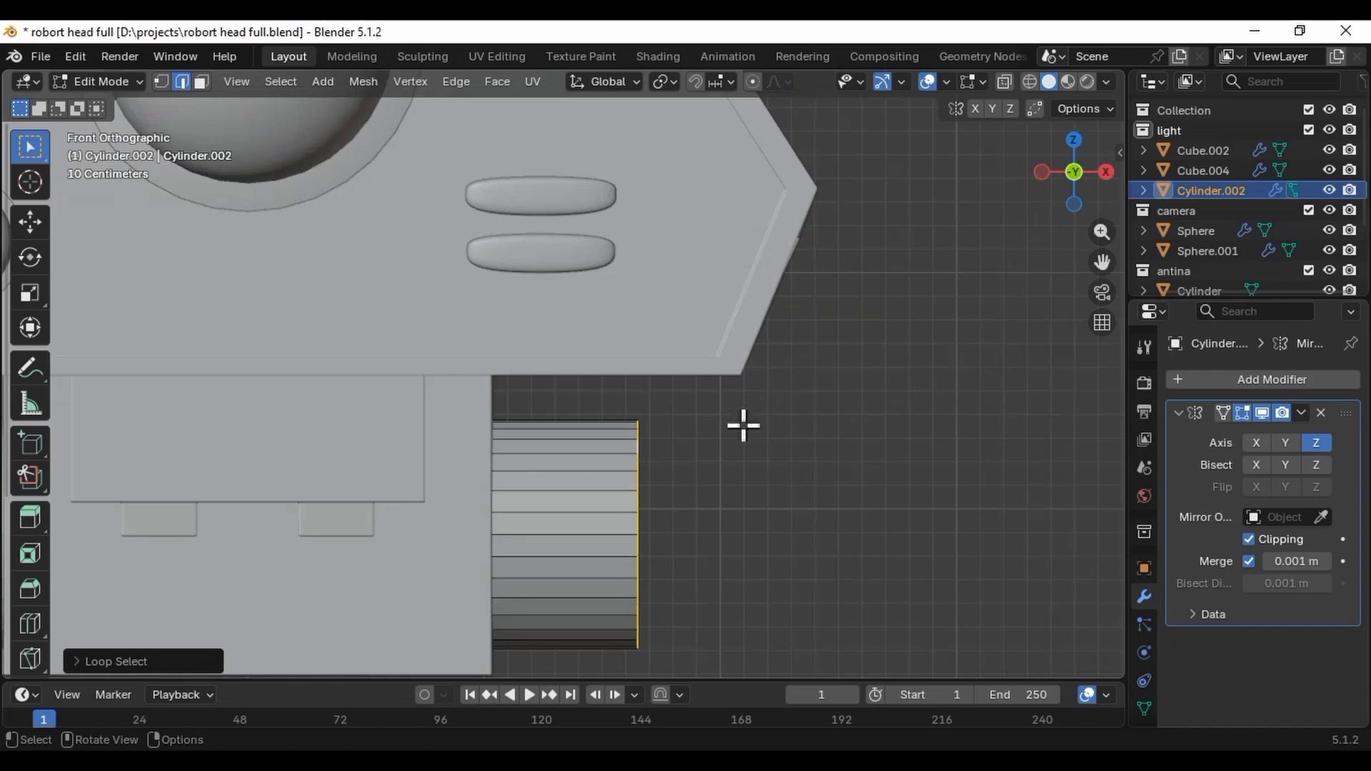
{"action": "key", "text": "e"}
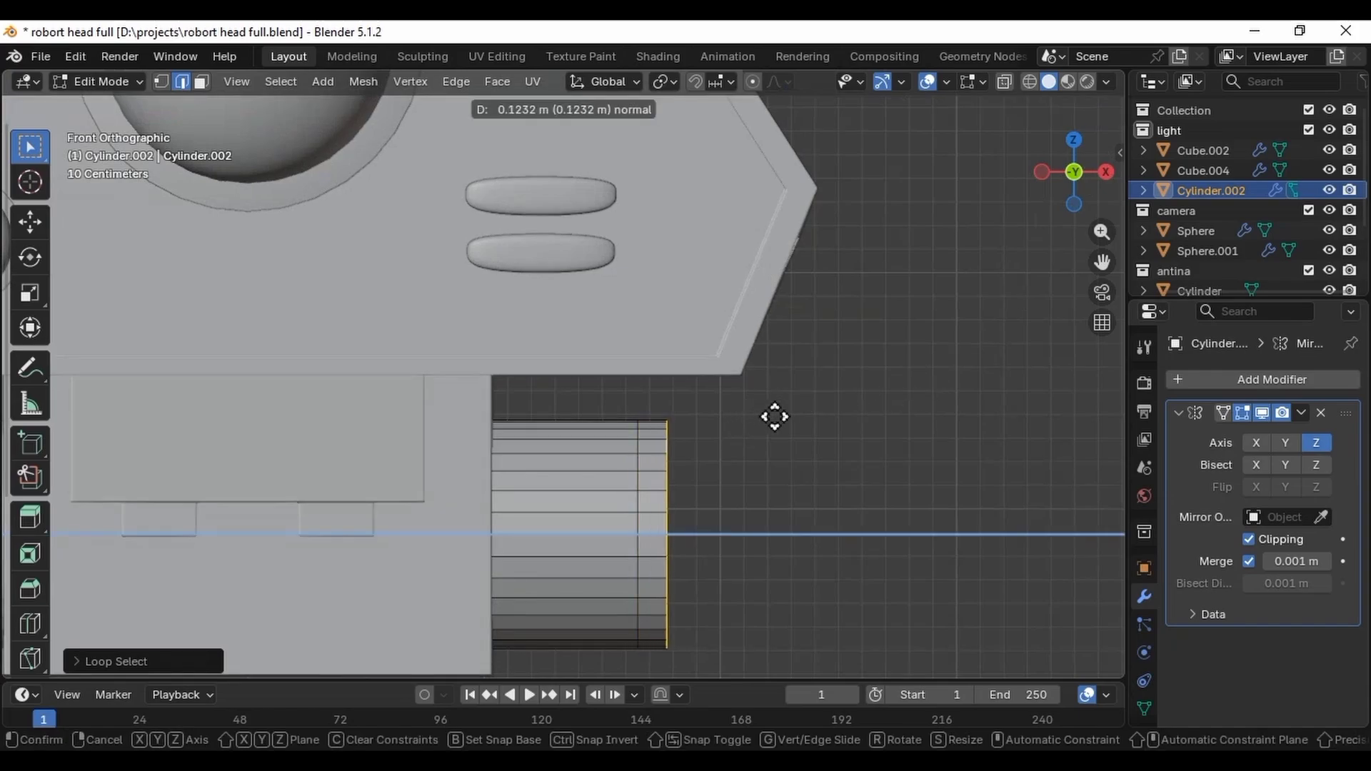
{"action": "left_click", "coordinate": [821, 412]}
{"action": "key", "text": "e"}
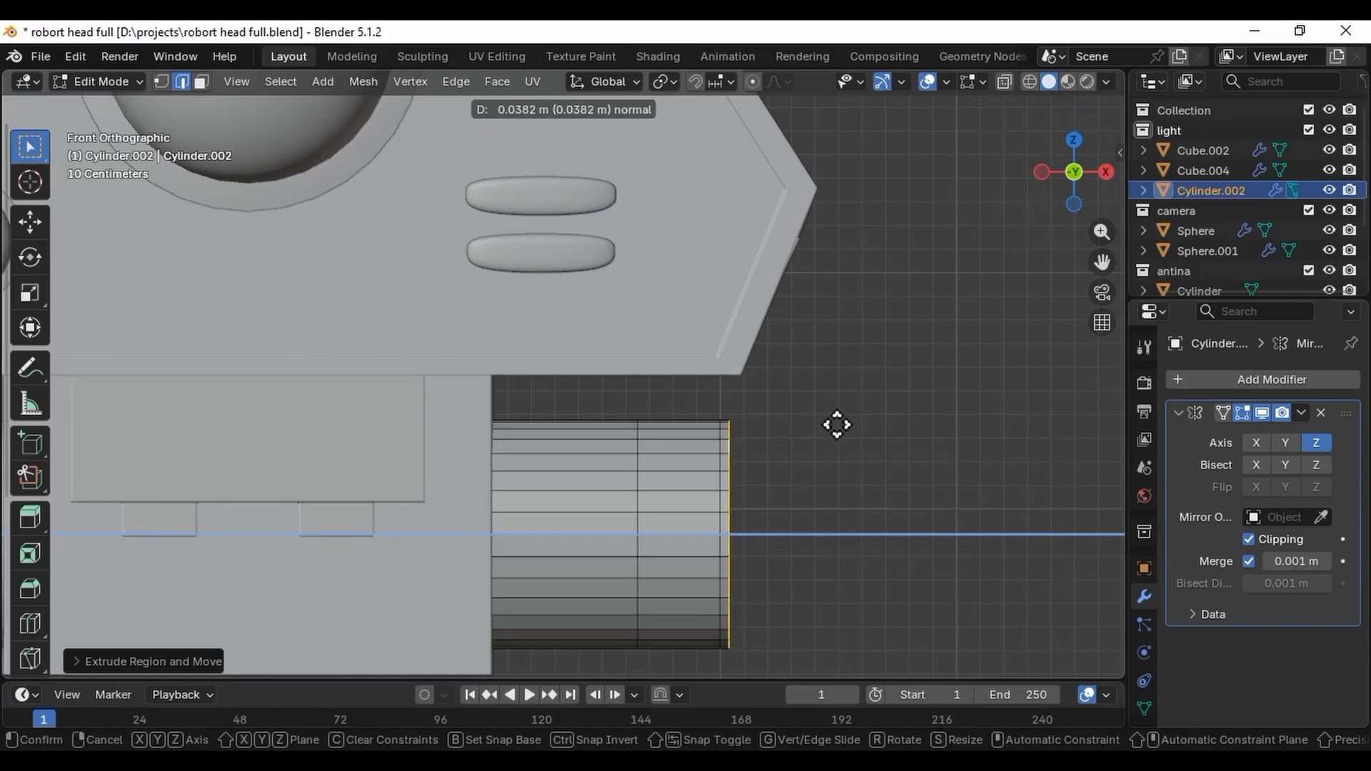
{"action": "left_click", "coordinate": [837, 425]}
Extrude the end cap in place, scale it up to about 1.2, and extrude it about 0.23 m outward as a flange.
{"action": "key", "text": "e"}
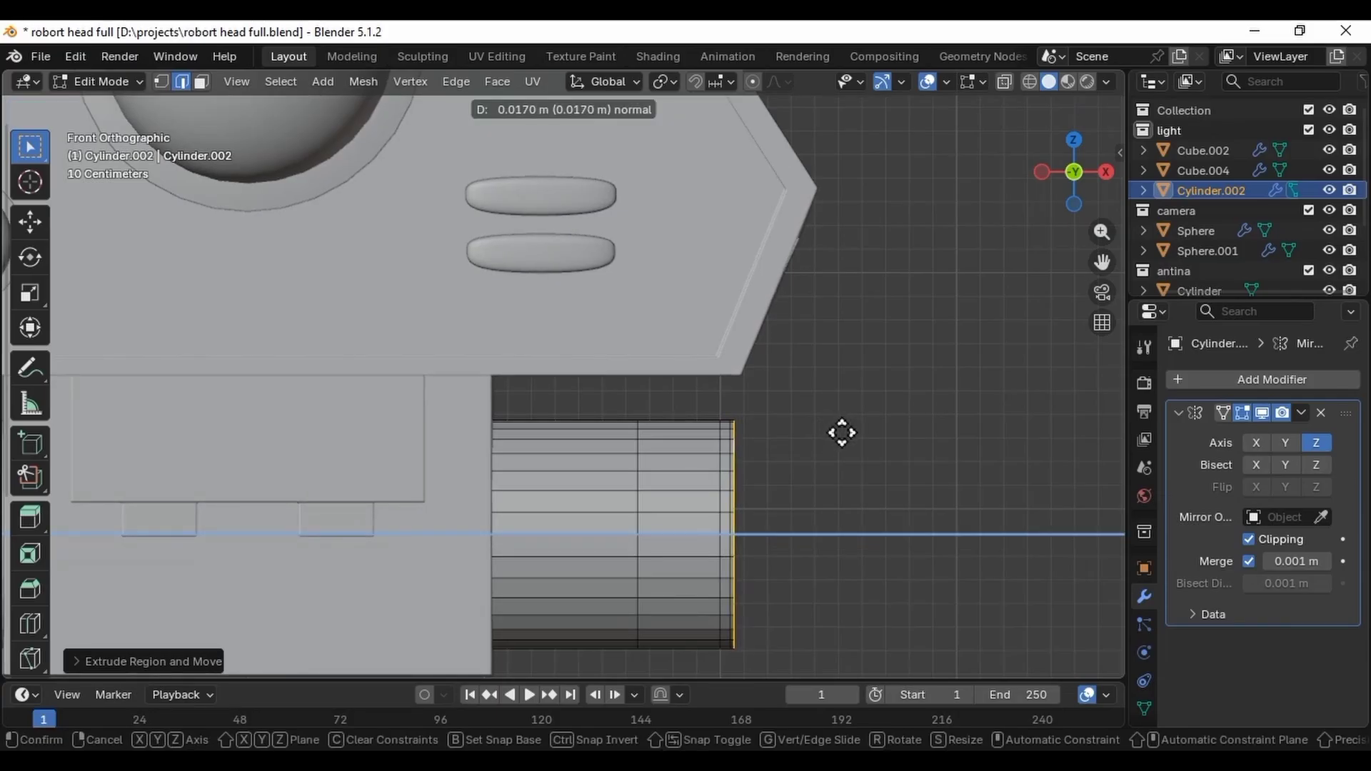
{"action": "key", "text": "s"}
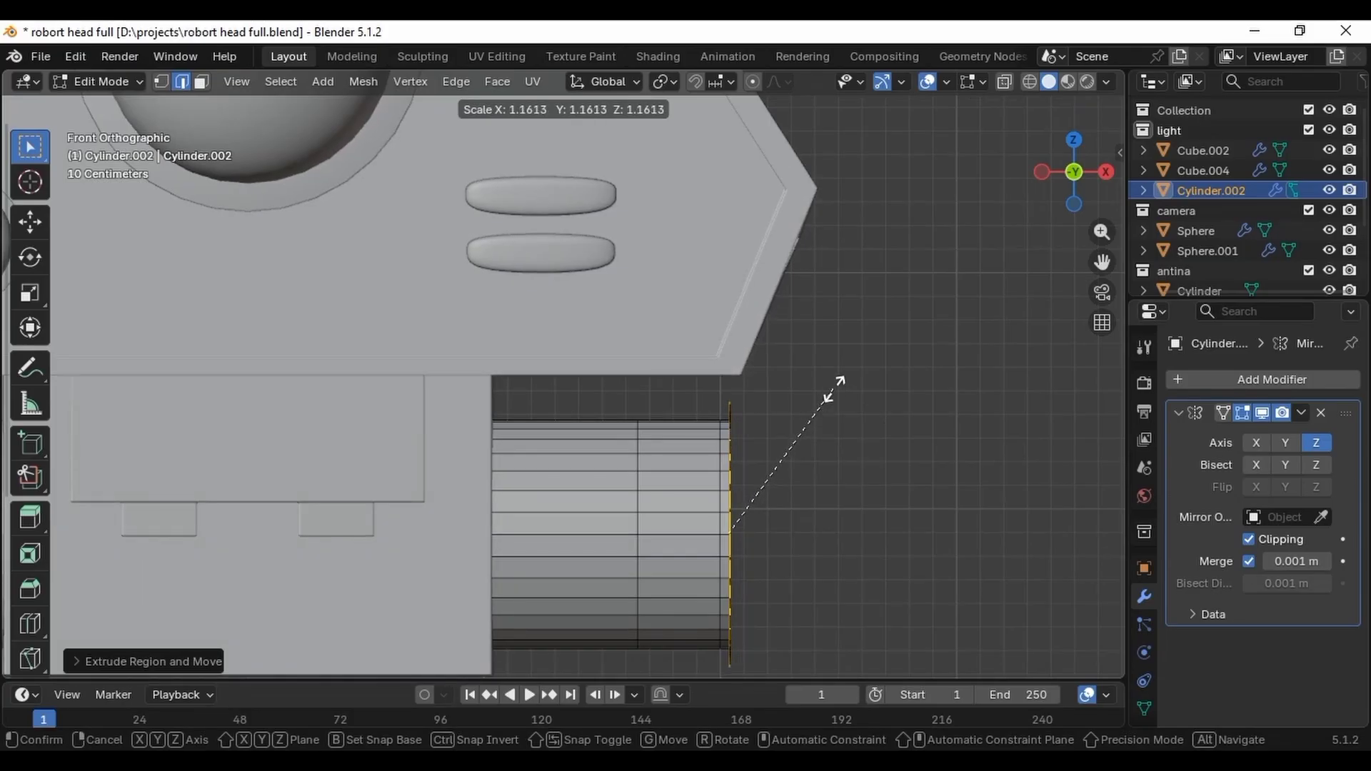
{"action": "left_click", "coordinate": [843, 400]}
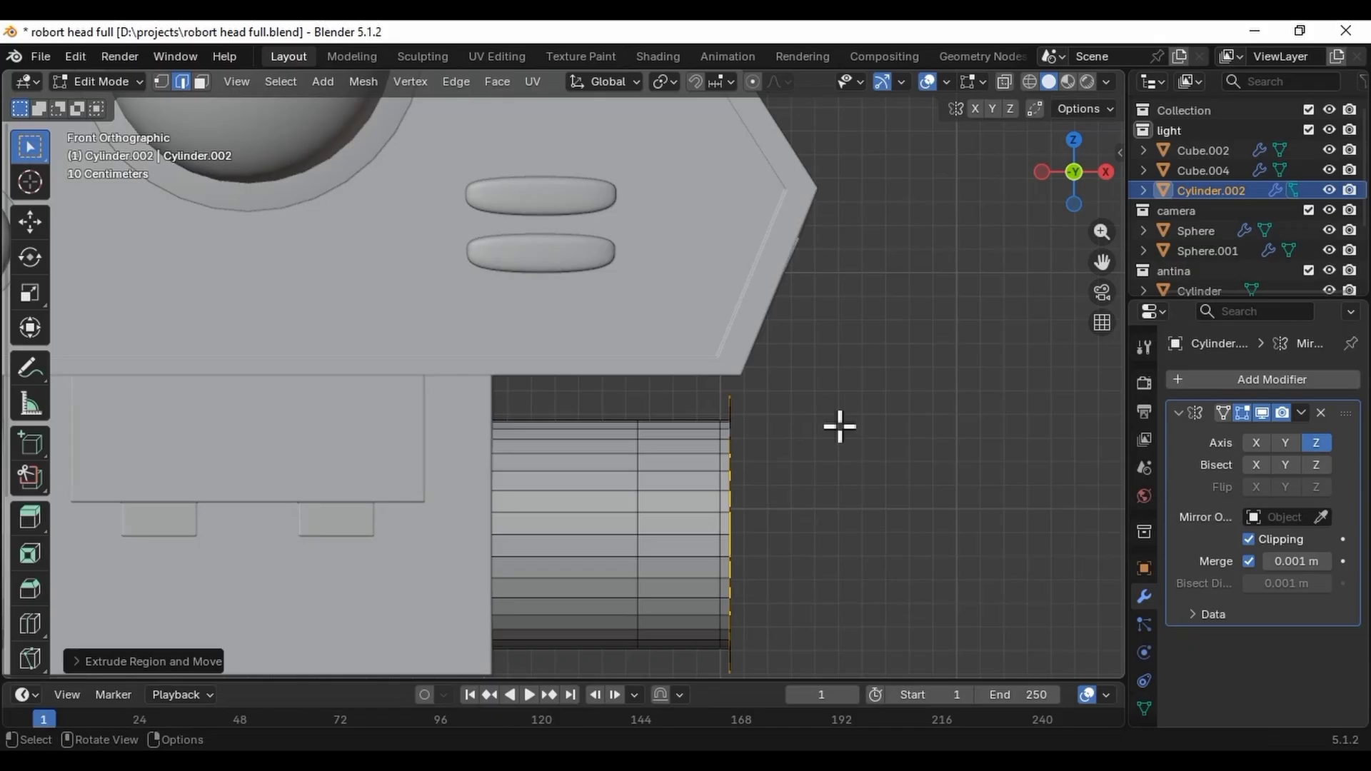
{"action": "key", "text": "e"}
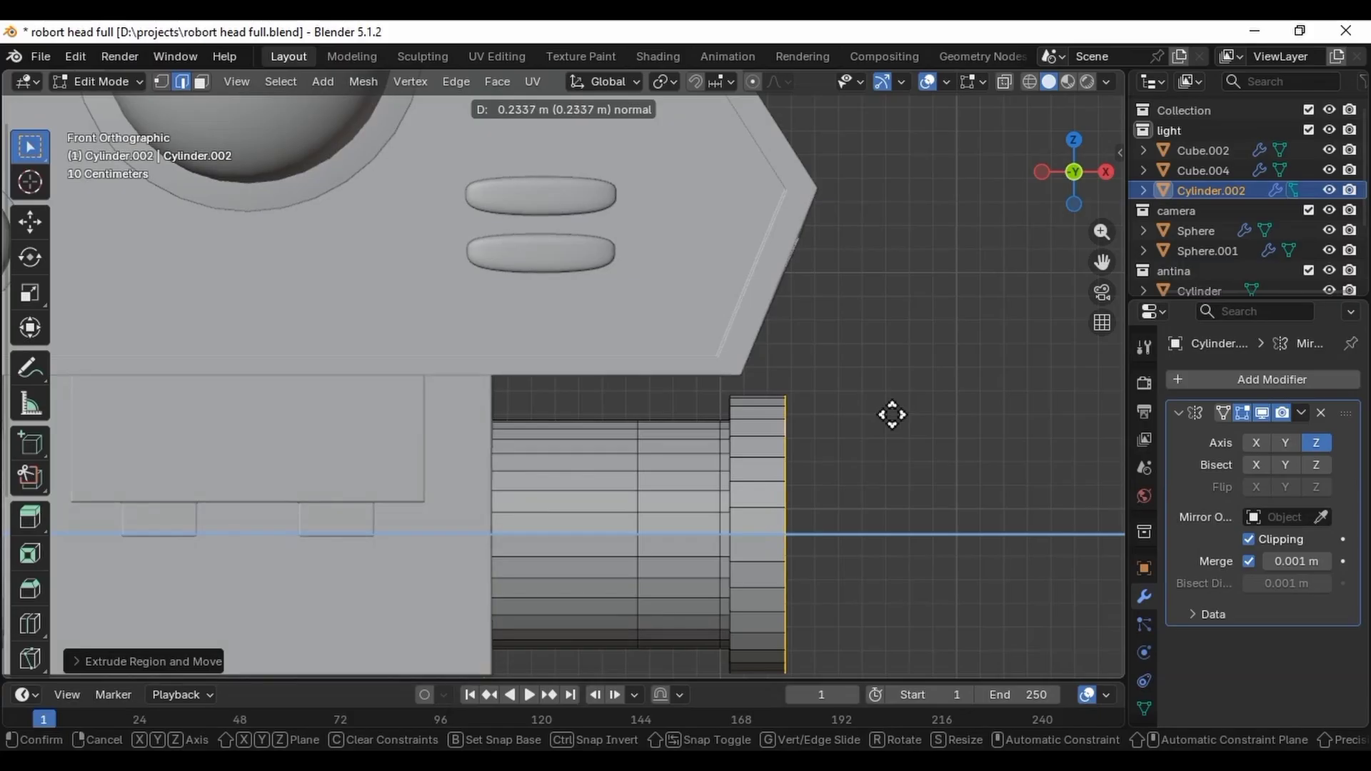
{"action": "left_click", "coordinate": [892, 415]}
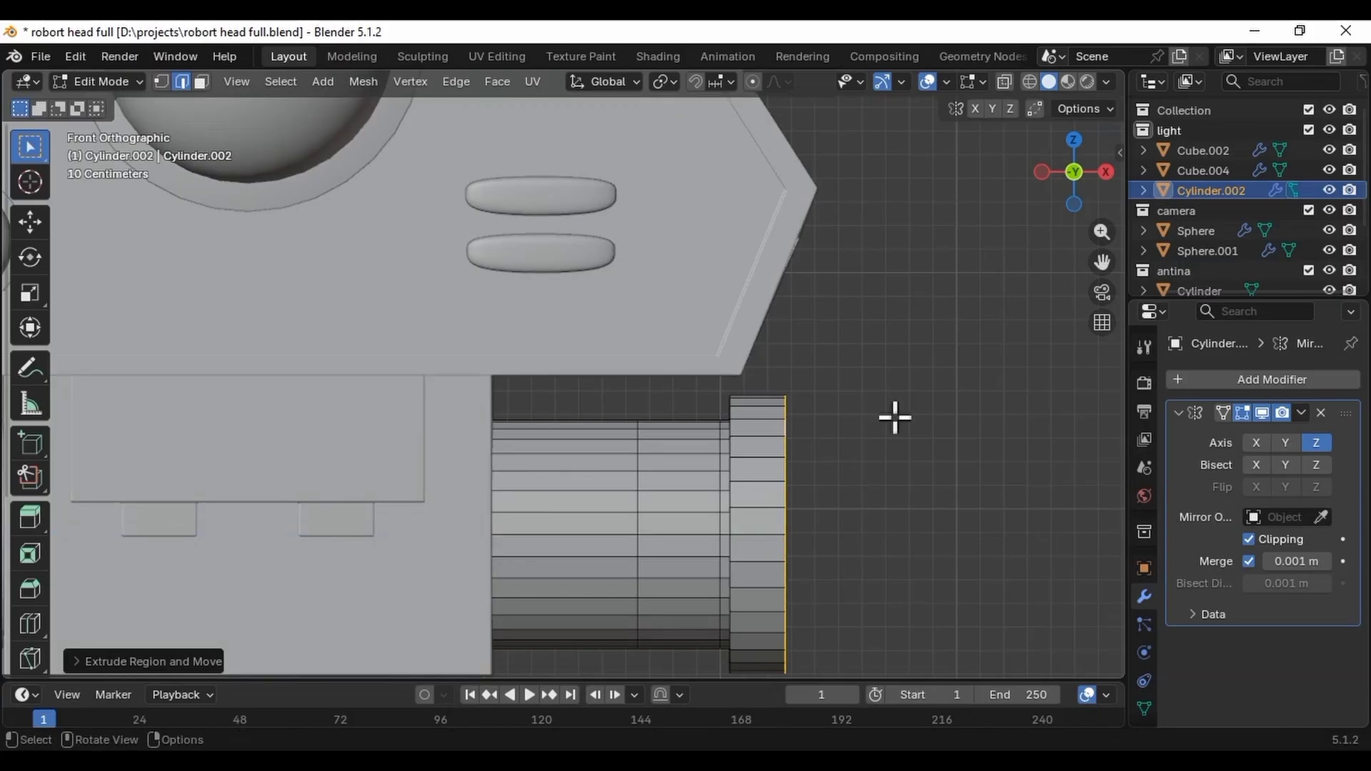
Inset the flange's outer face by about 0.1 m and extrude the inner face about 0.07 m inward.
{"action": "left_click", "coordinate": [1106, 172]}
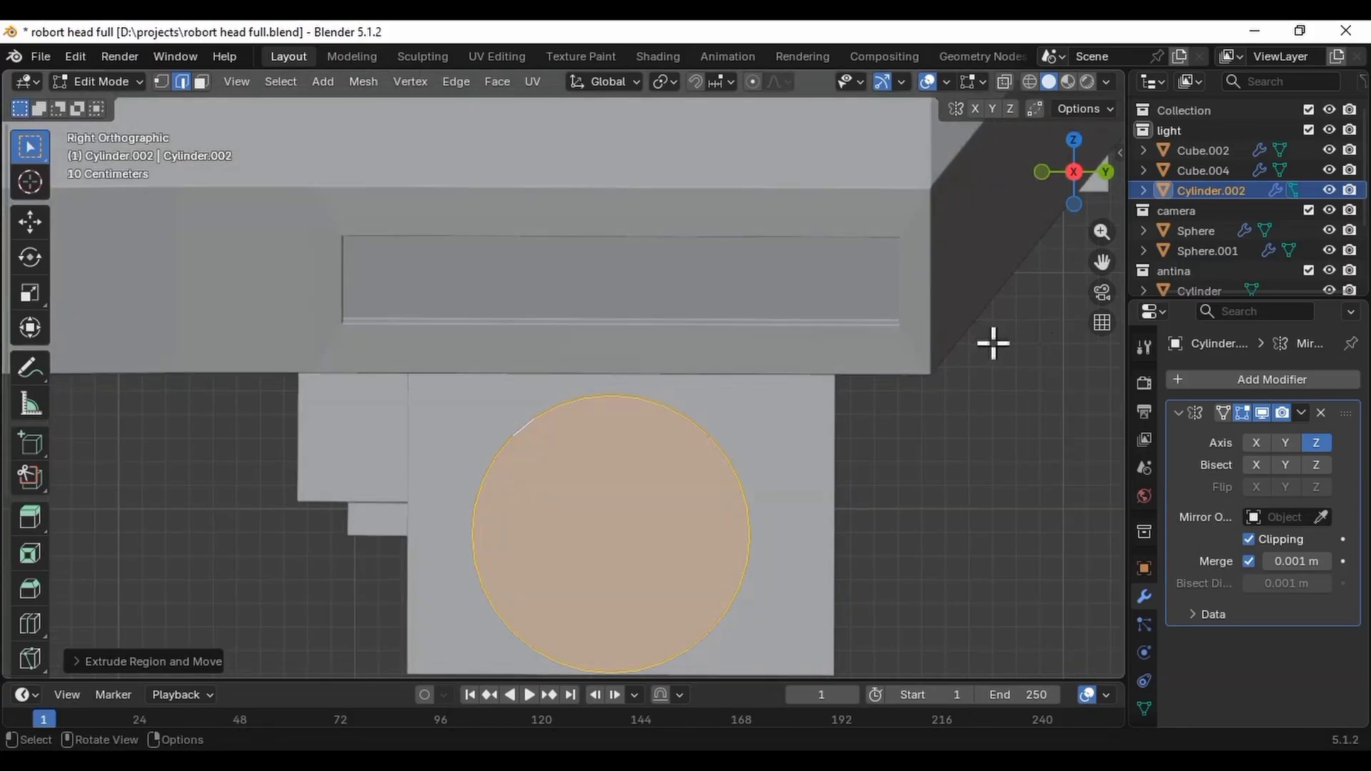
{"action": "left_click_drag", "start_coordinate": [1103, 264], "coordinate": [1069, 188]}
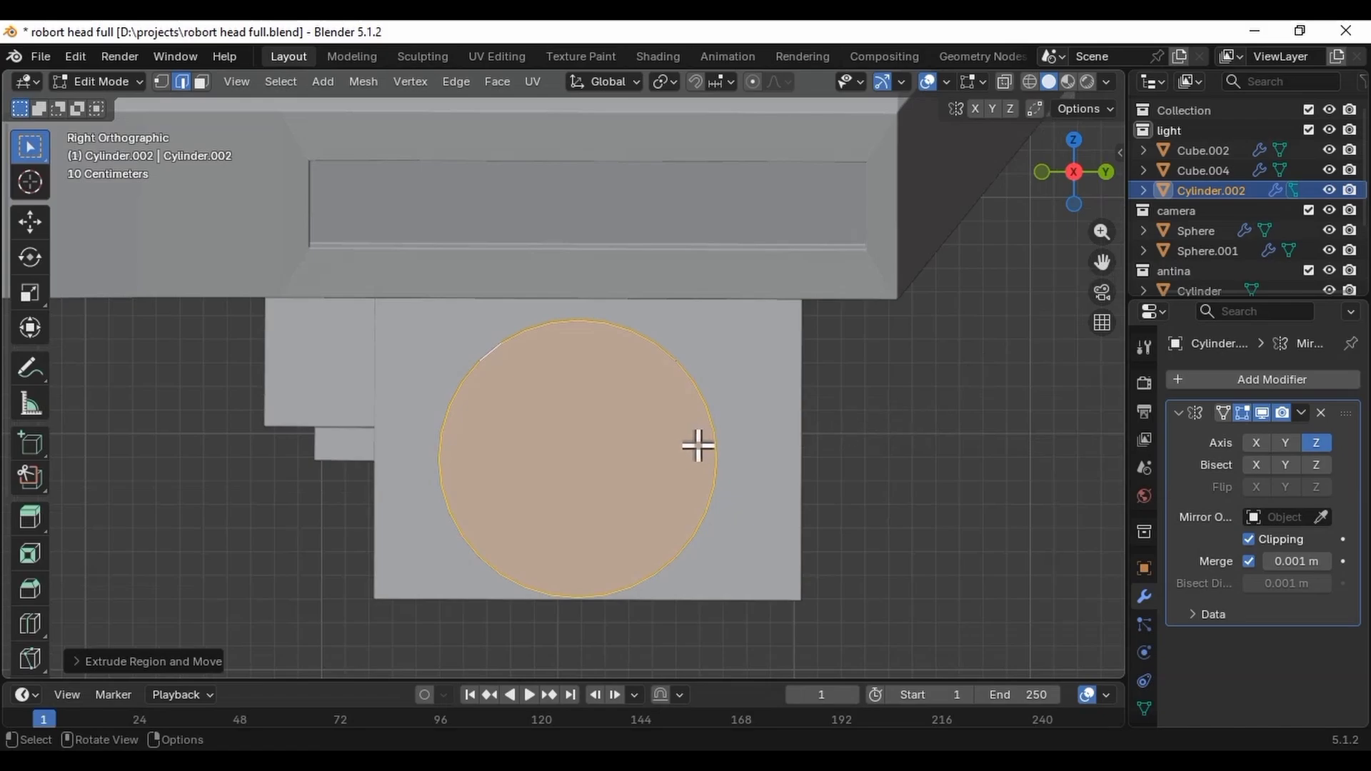
{"action": "key", "text": "i"}
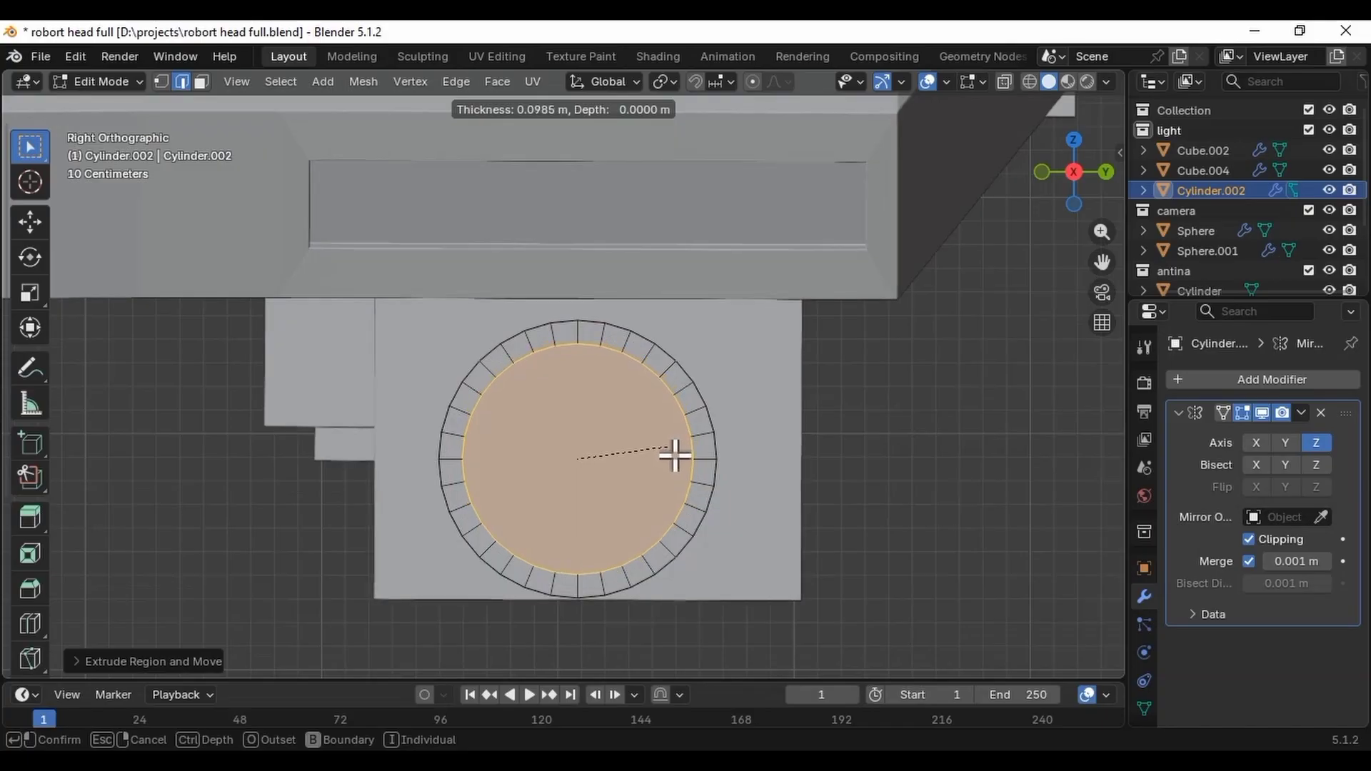
{"action": "left_click", "coordinate": [670, 456]}
{"action": "middle_click_drag", "start_coordinate": [670, 455], "coordinate": [751, 451]}
{"action": "key", "text": "e"}
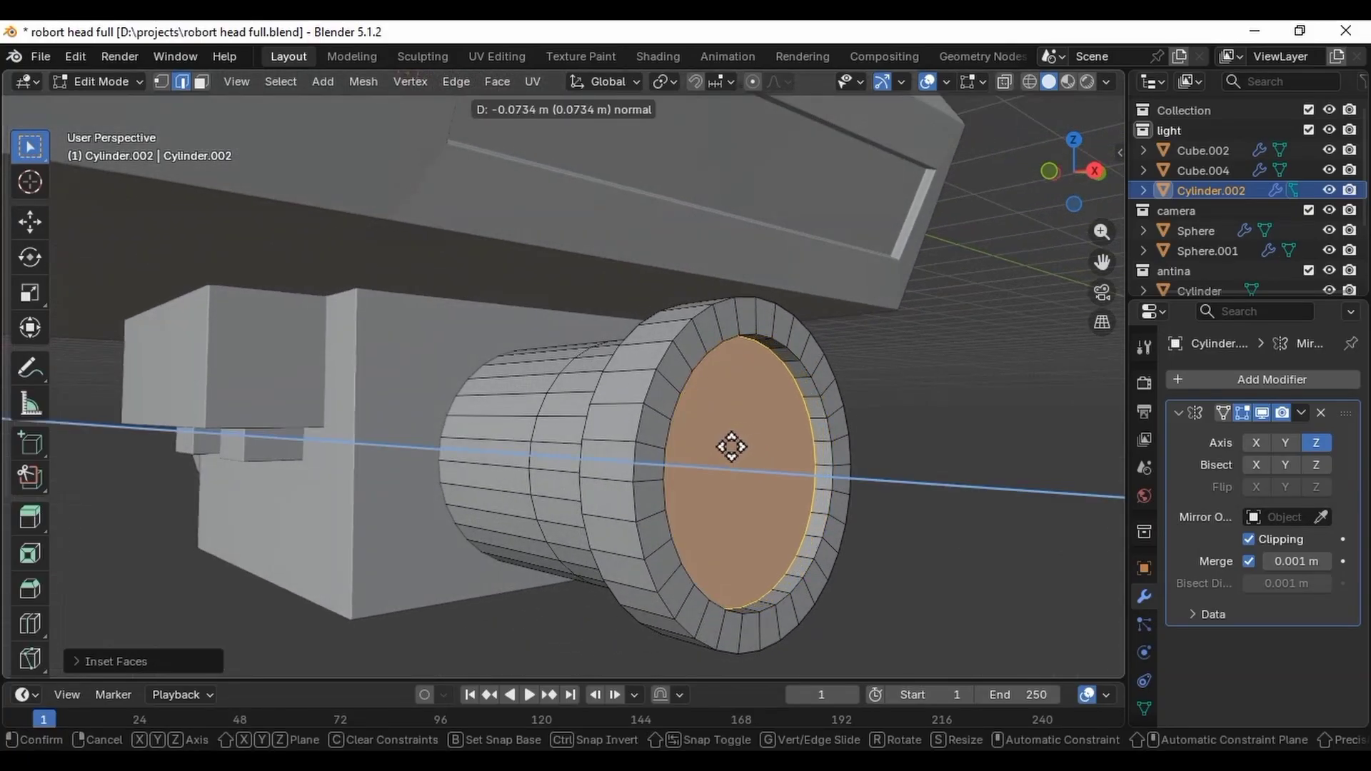
{"action": "left_click", "coordinate": [725, 448]}
Inset the recessed circular face by about 0.11 m and extrude it about 0.1 m outward.
{"action": "key", "text": "i"}
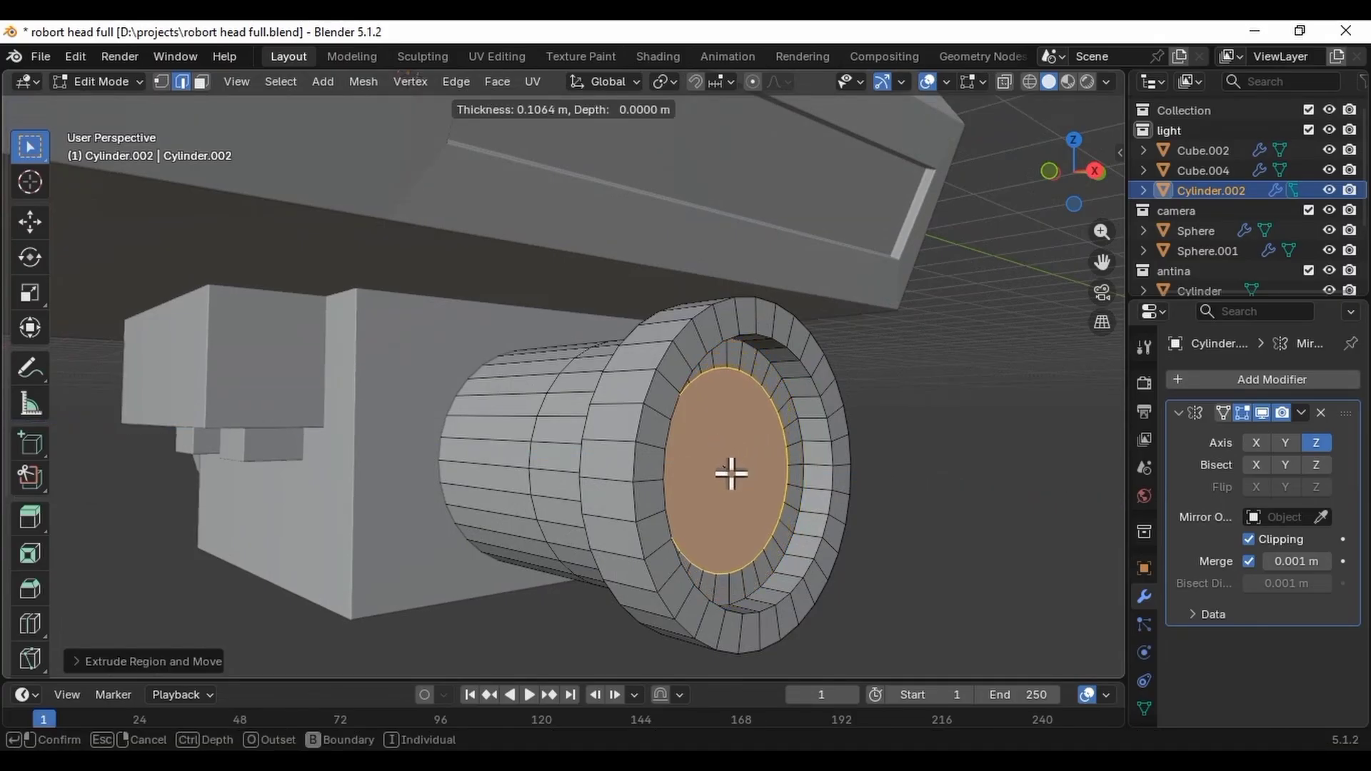
{"action": "left_click", "coordinate": [732, 473]}
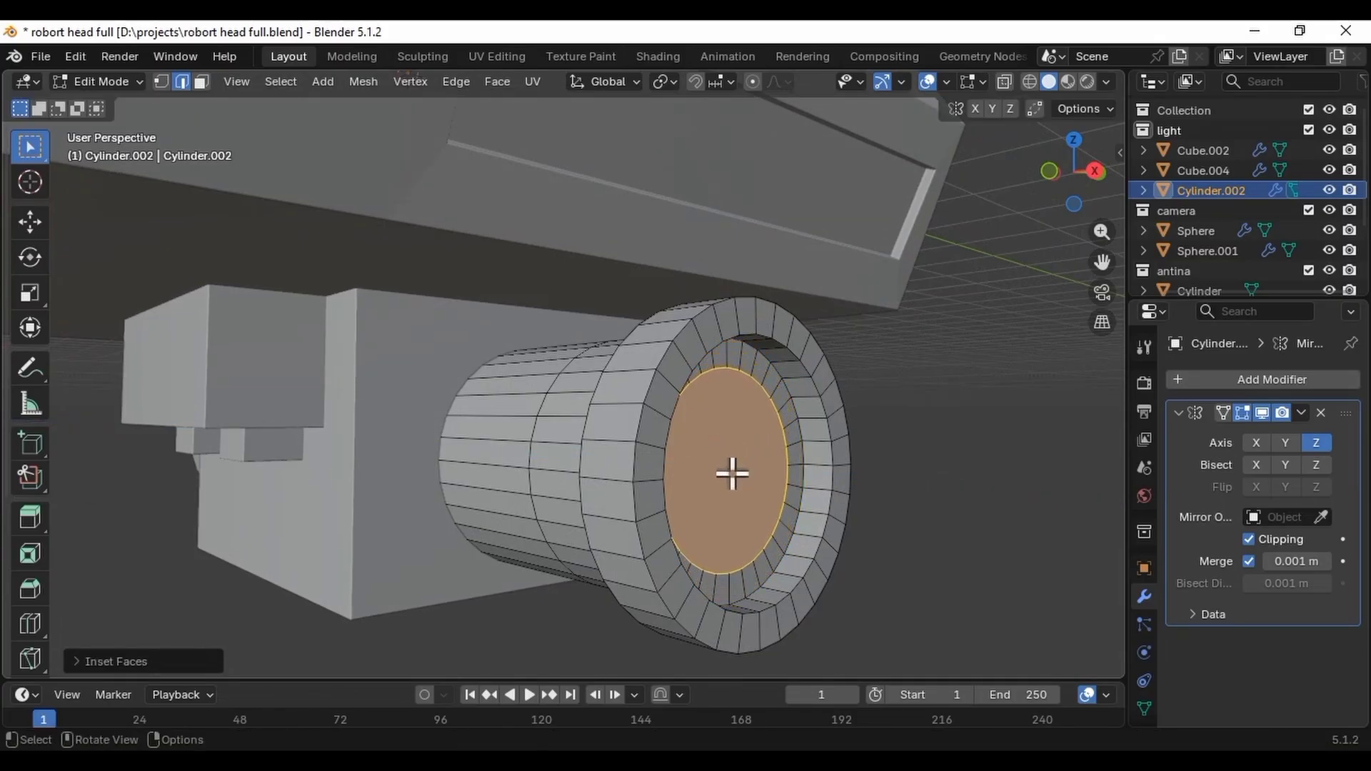
{"action": "key", "text": "e"}
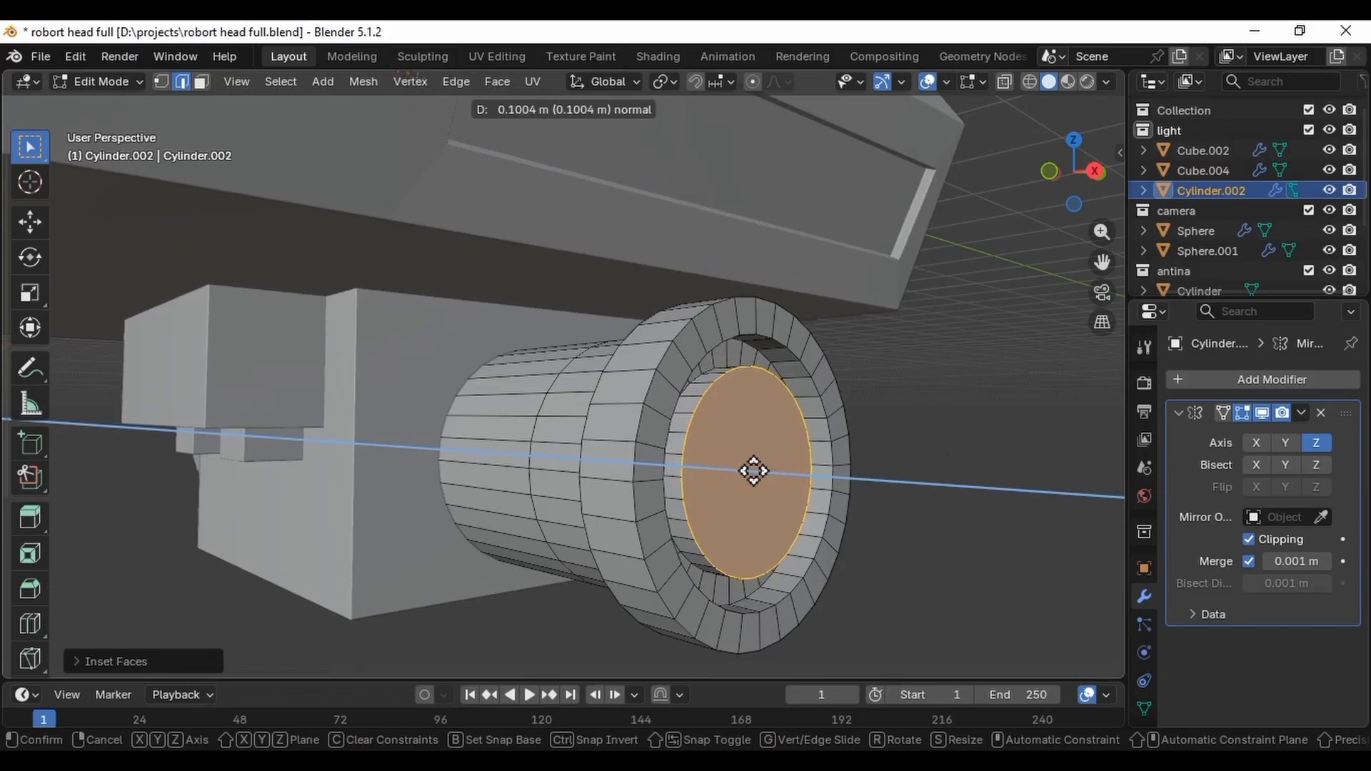
{"action": "left_click", "coordinate": [750, 469]}
Inset the raised central face by about 0.1 m and extrude it inward to form a recess.
{"action": "key", "text": "i"}
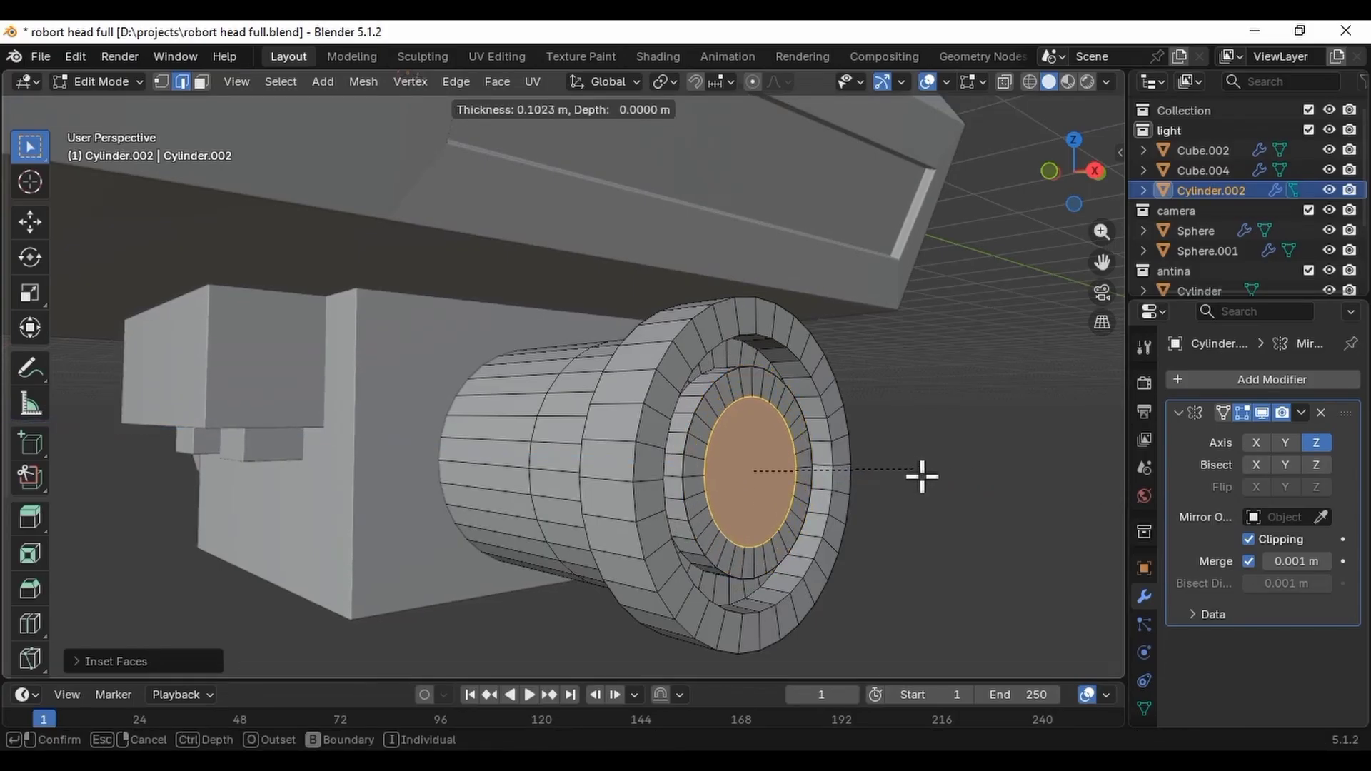
{"action": "left_click", "coordinate": [923, 477]}
{"action": "key", "text": "e"}
{"action": "left_click", "coordinate": [939, 452]}
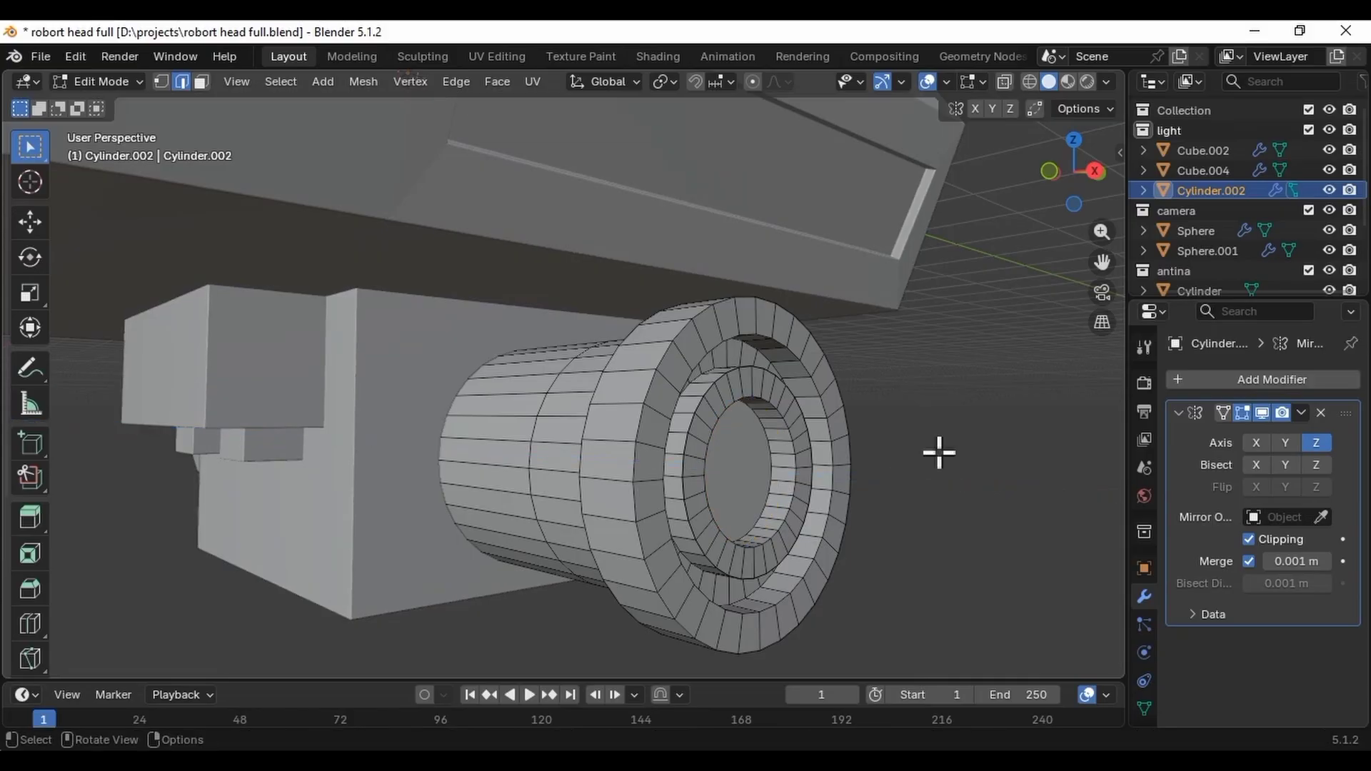
Extrude the face loop beside the flange in place and scale it to about 0.77, excluding X, as a groove.
{"action": "middle_click_drag", "start_coordinate": [939, 452], "coordinate": [937, 450]}
{"action": "scroll", "coordinate": [589, 487], "scroll_direction": "down", "scroll_amount": 5}
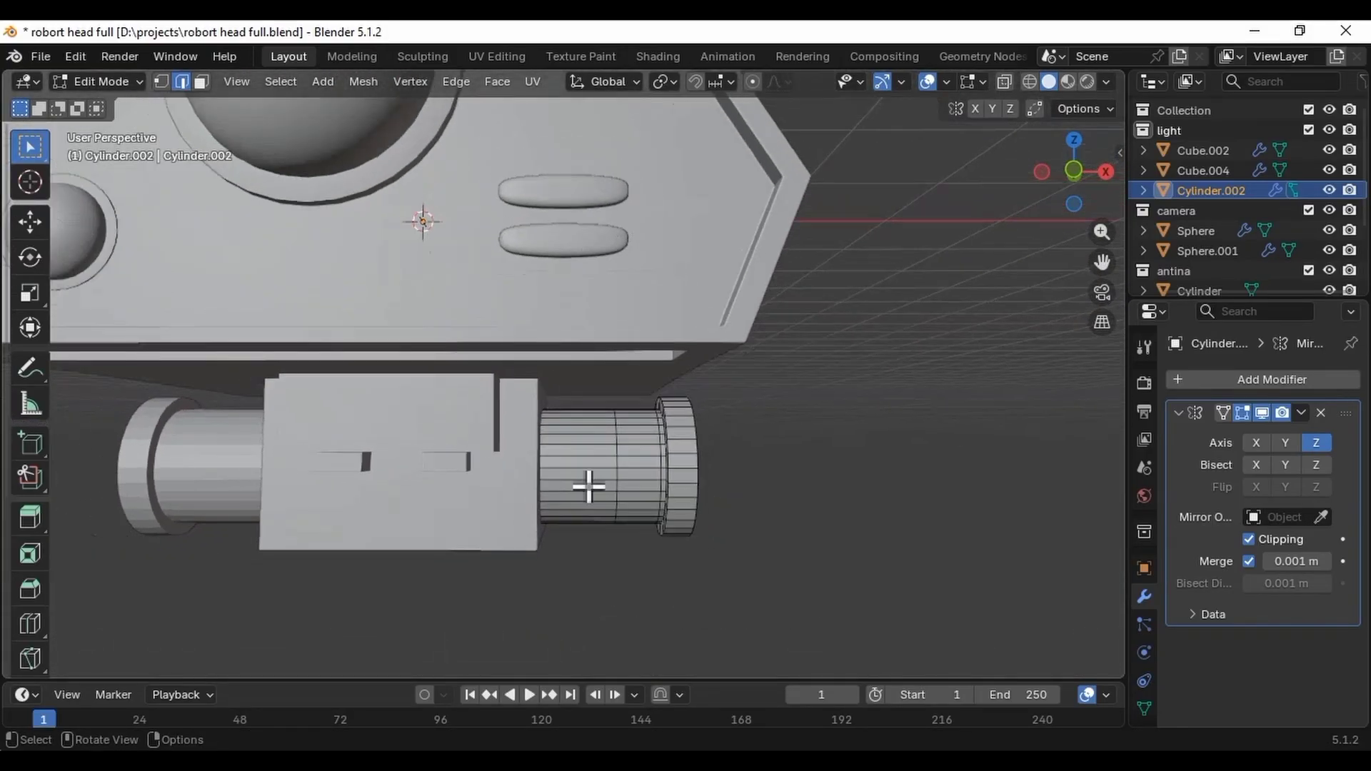
{"action": "middle_click_drag", "start_coordinate": [588, 486], "coordinate": [719, 533]}
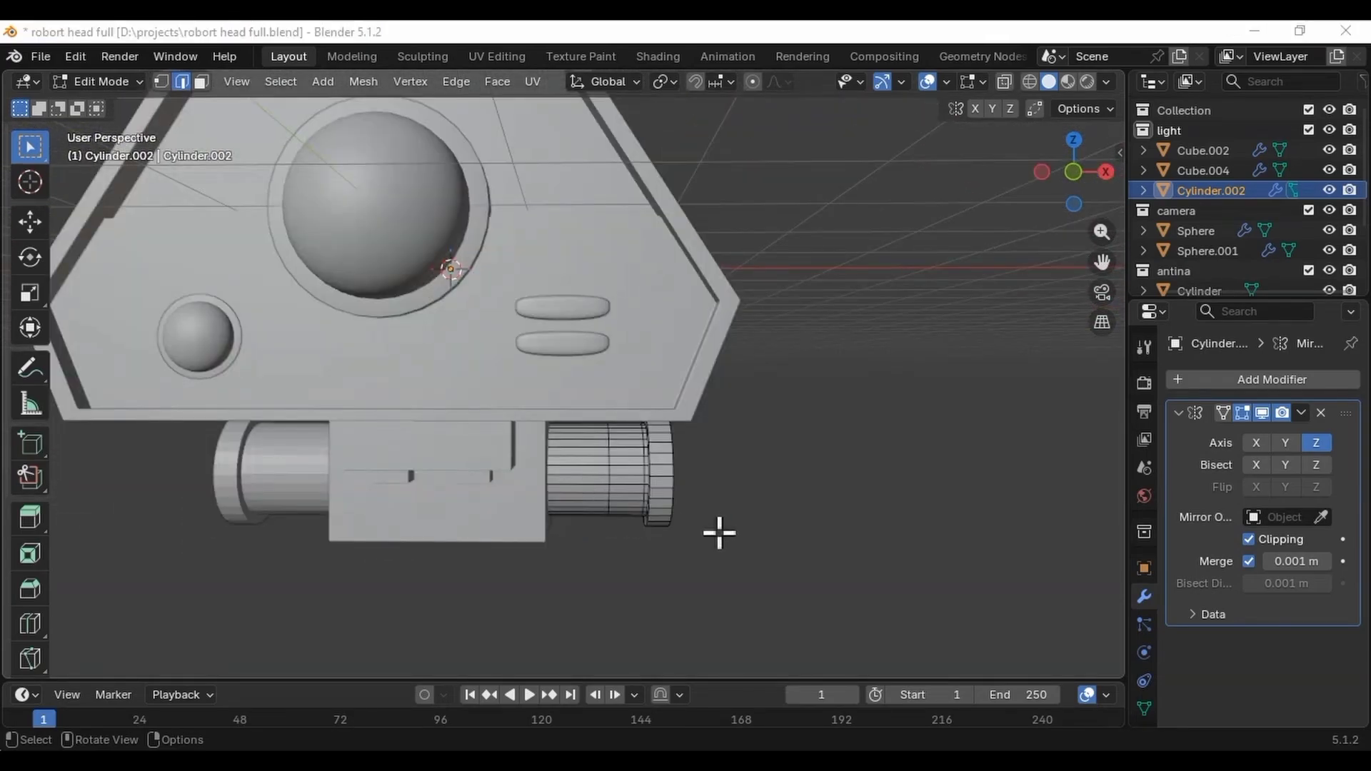
{"action": "left_click", "coordinate": [201, 82]}
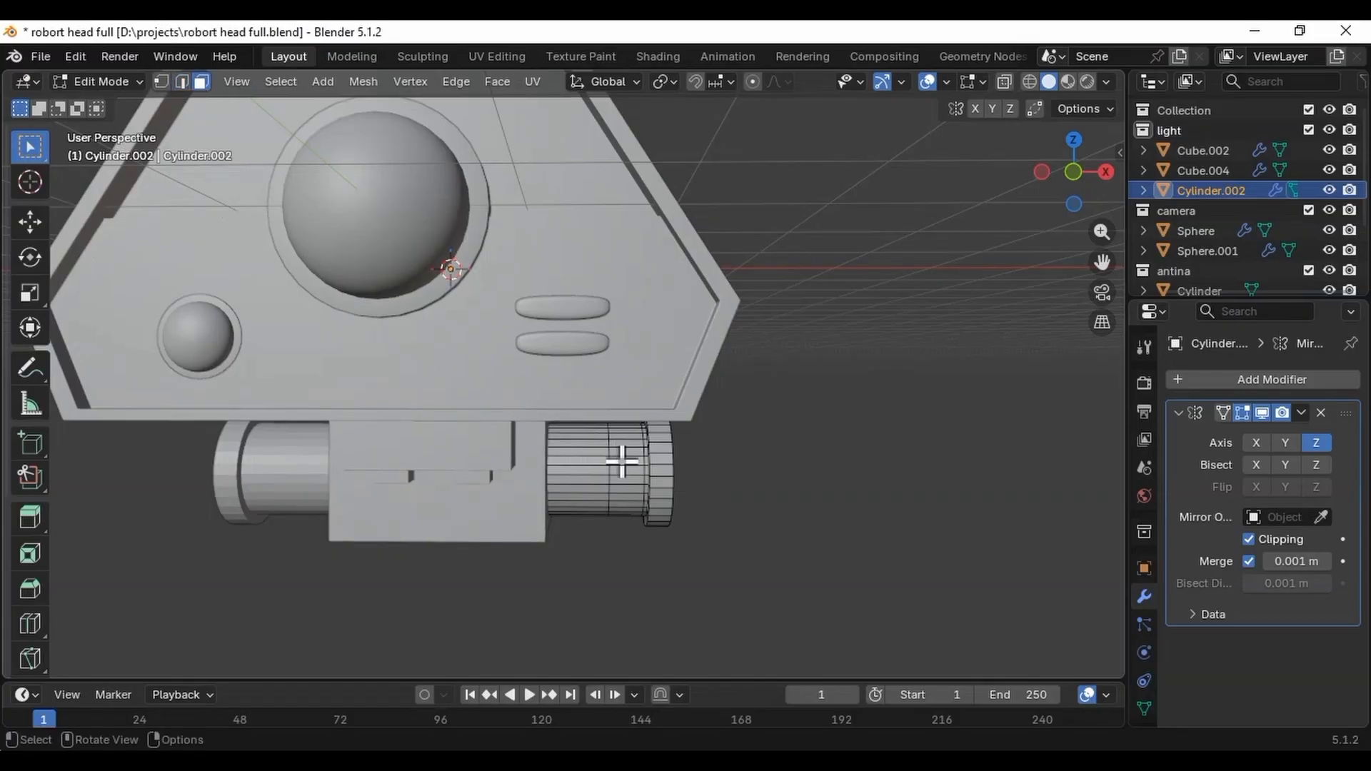
{"action": "scroll", "coordinate": [632, 475], "scroll_direction": "up", "scroll_amount": 6}
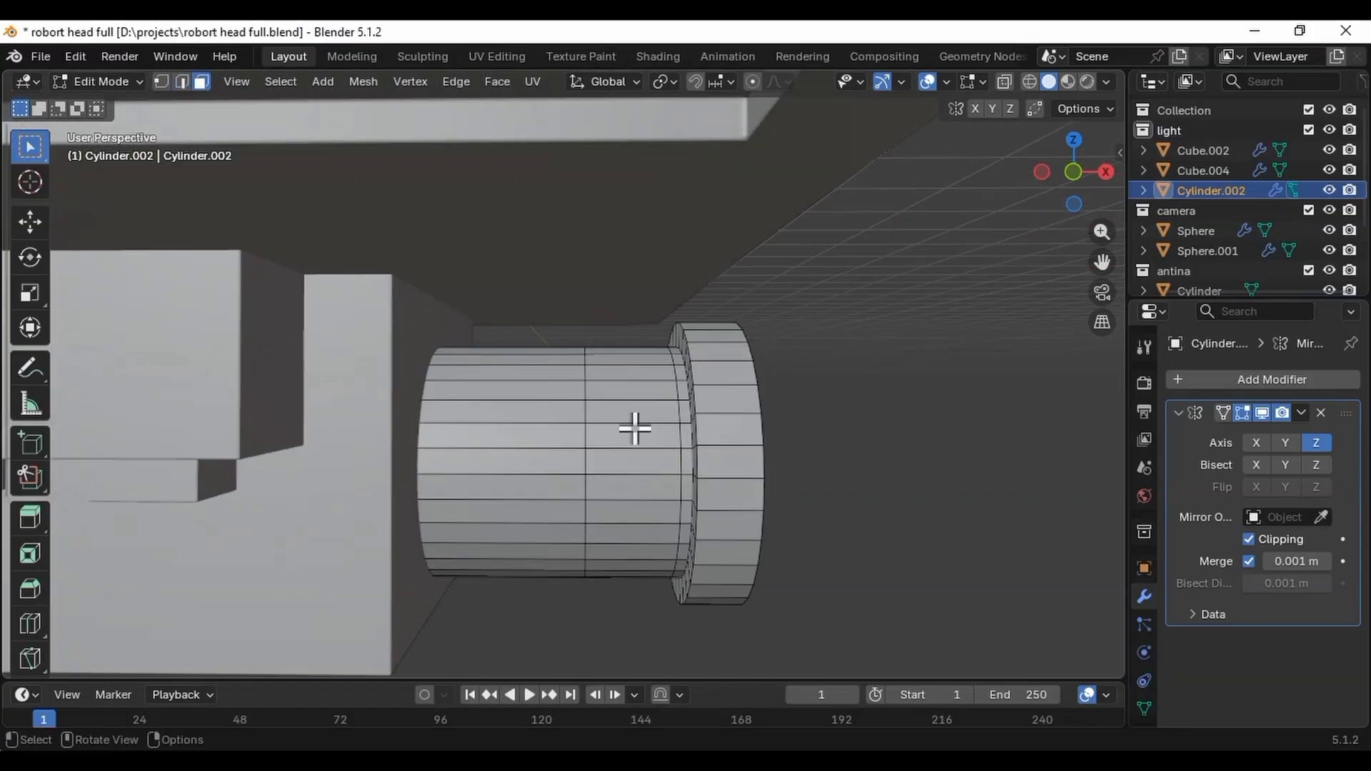
{"action": "left_click", "coordinate": [635, 429], "text": "alt"}
{"action": "key", "text": "e"}
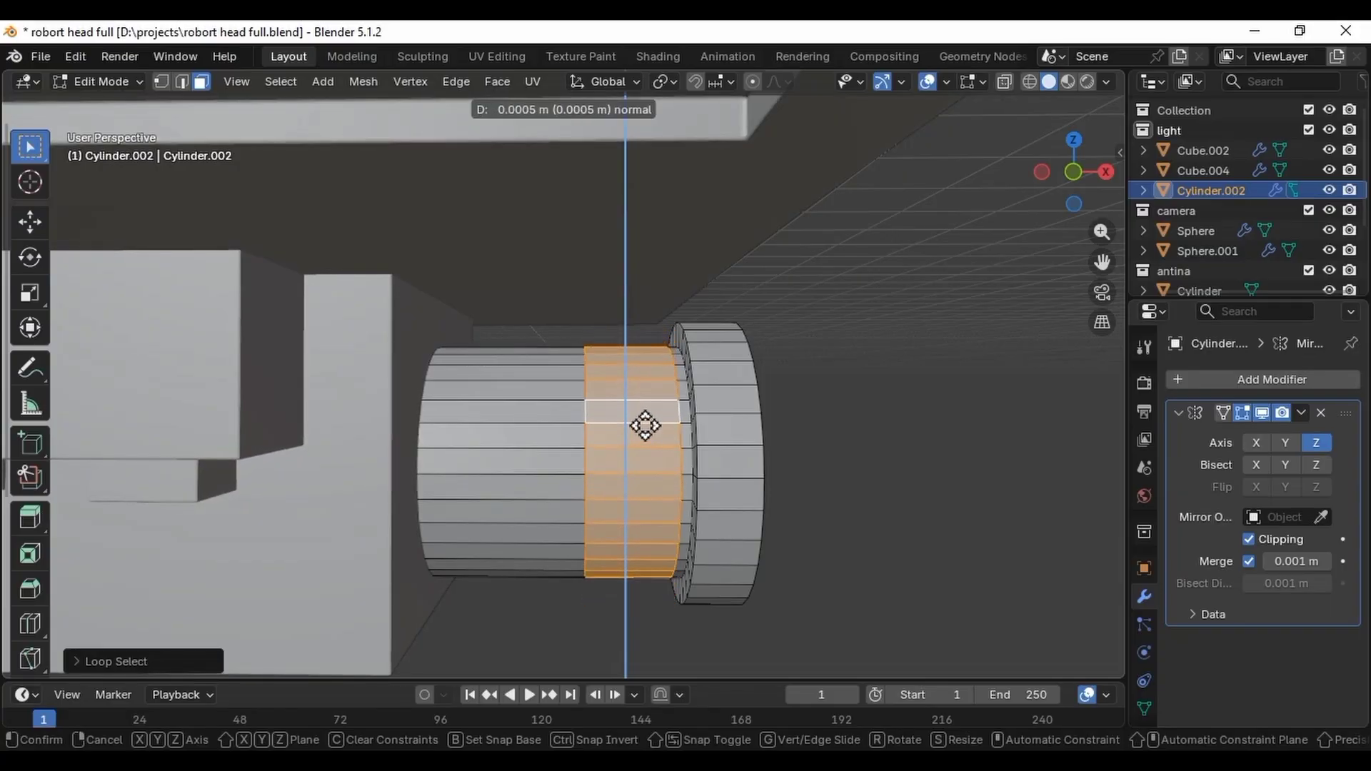
{"action": "key", "text": "s"}
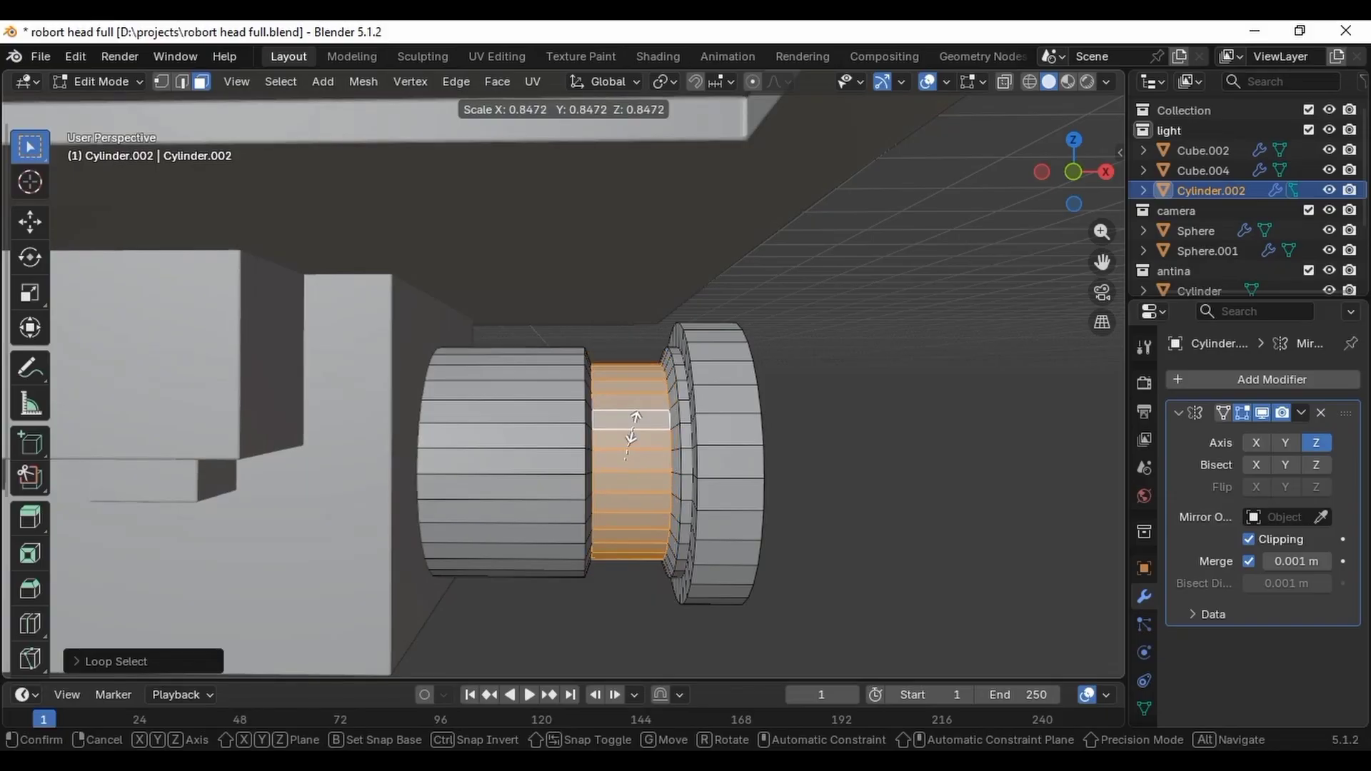
{"action": "key", "text": "shift+x"}
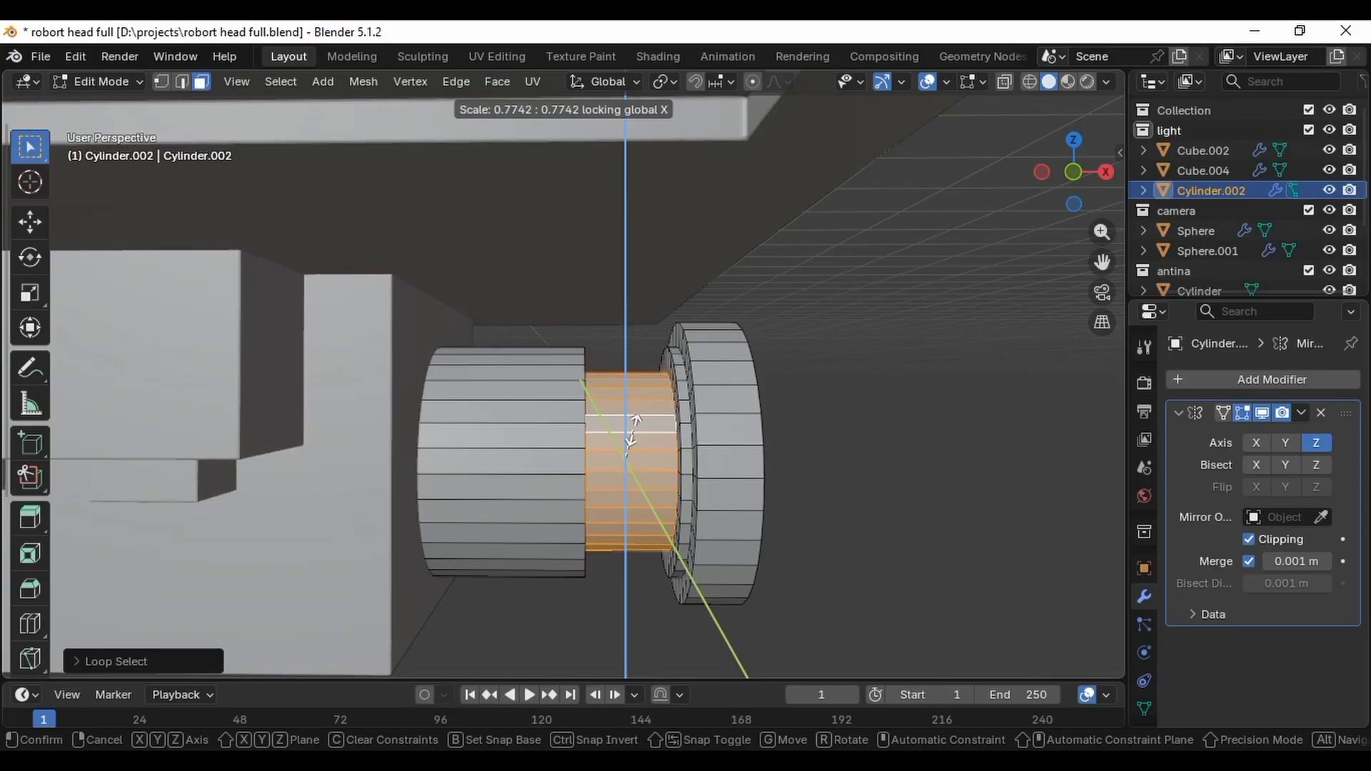
{"action": "left_click", "coordinate": [632, 429]}
{"action": "left_click", "coordinate": [848, 460]}
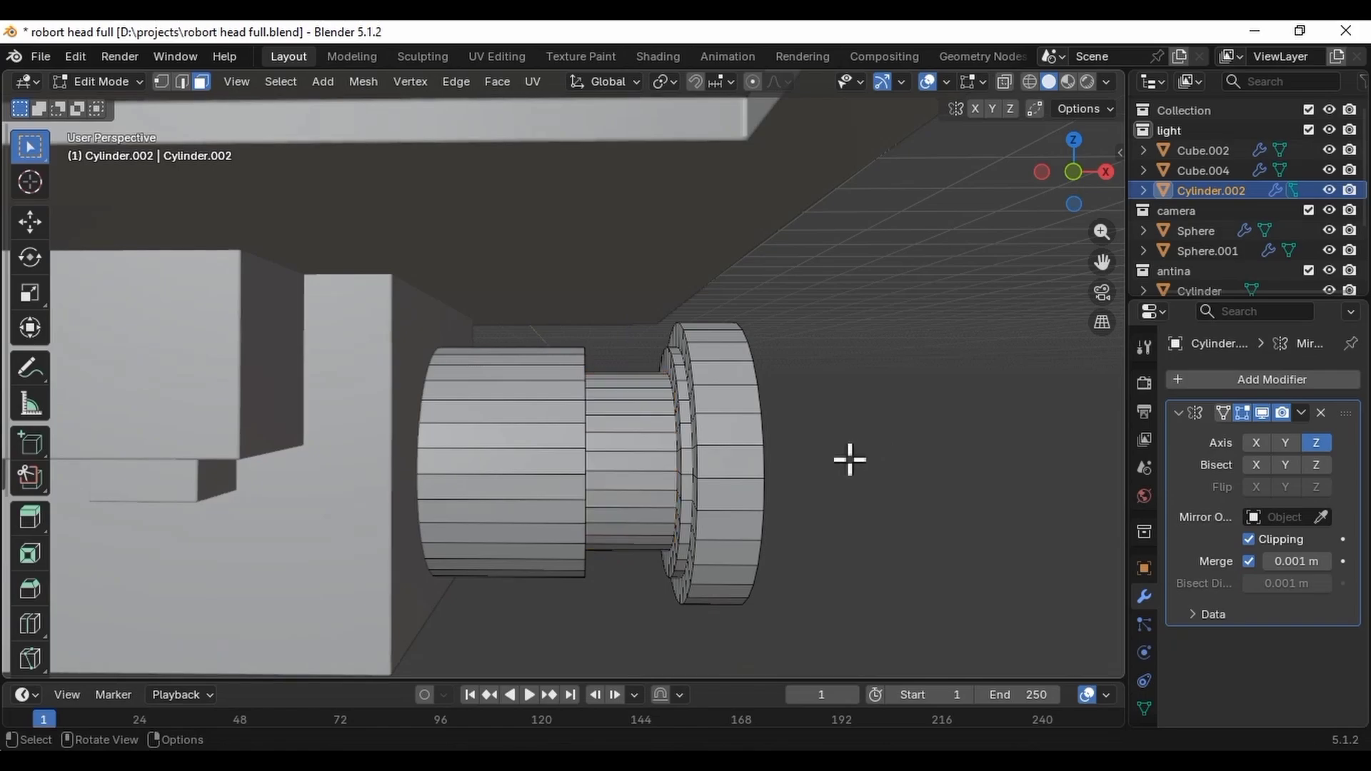
Extrude pairs of rim faces on the flange's four sides and scale them outward to about 1.06, excluding X, as raised tabs.
{"action": "middle_click_drag", "start_coordinate": [846, 461], "coordinate": [553, 557]}
{"action": "left_click", "coordinate": [550, 343]}
{"action": "left_click", "coordinate": [588, 344], "text": "shift"}
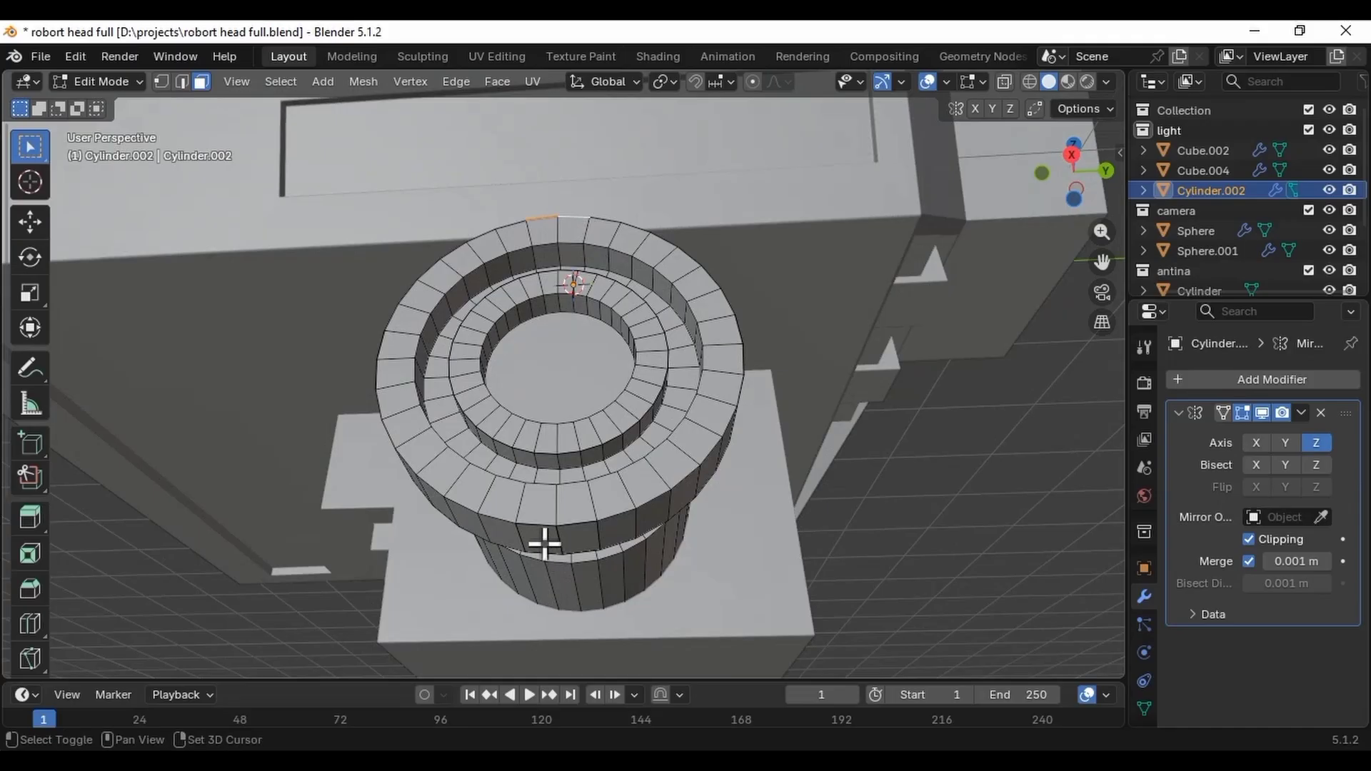
{"action": "left_click", "coordinate": [546, 544], "text": "shift"}
{"action": "left_click", "coordinate": [588, 545], "text": "shift"}
{"action": "middle_click_drag", "start_coordinate": [664, 475], "coordinate": [658, 514]}
{"action": "left_click", "coordinate": [669, 488], "text": "shift"}
{"action": "left_click", "coordinate": [473, 453], "text": "shift"}
{"action": "left_click", "coordinate": [479, 488], "text": "shift"}
{"action": "key", "text": "e"}
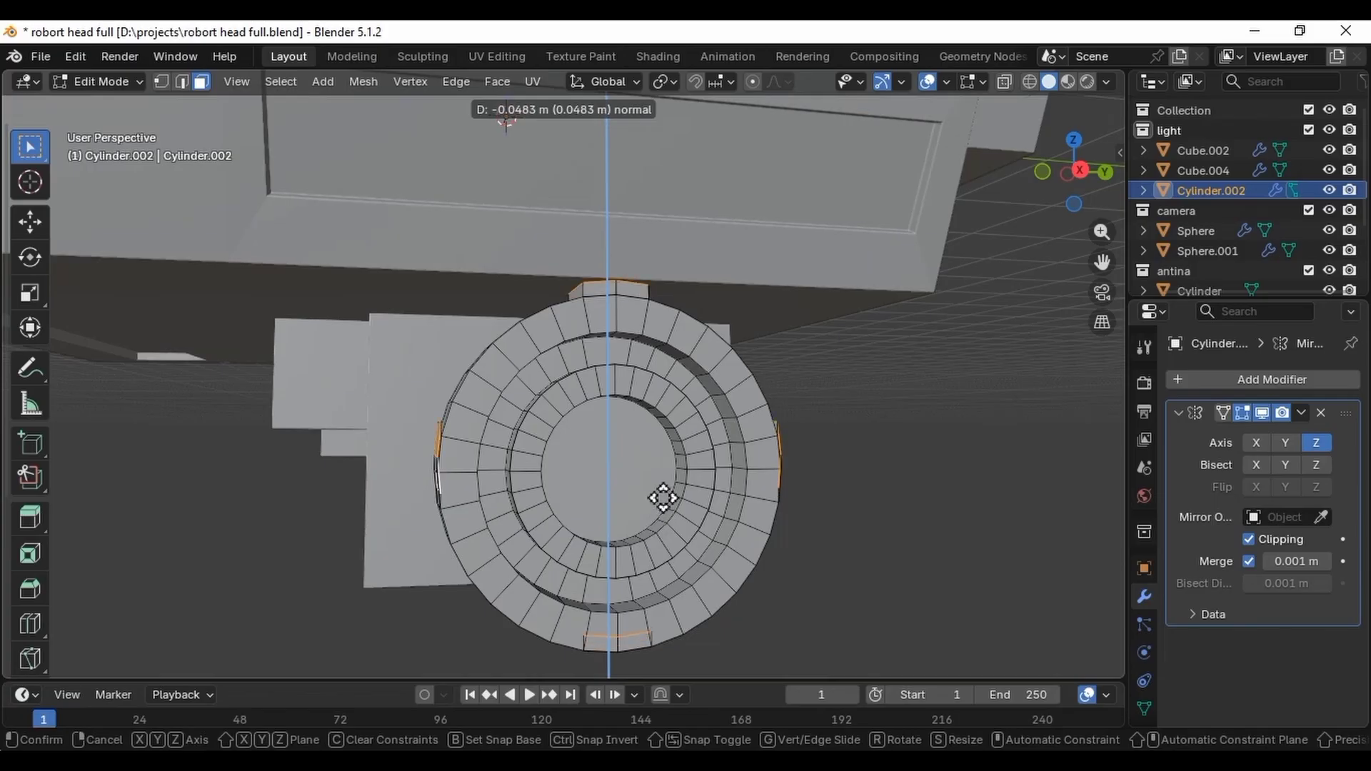
{"action": "left_click", "coordinate": [659, 490]}
{"action": "key", "text": "s"}
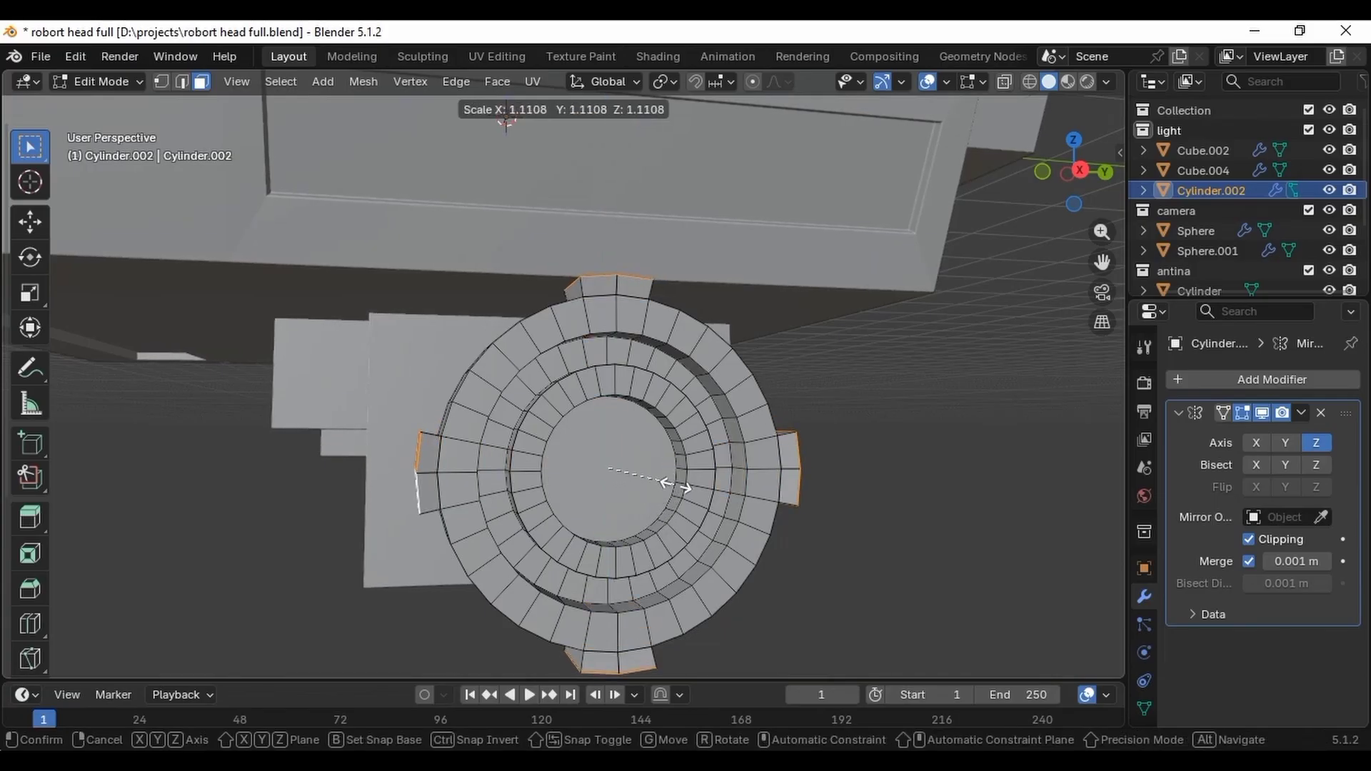
{"action": "key", "text": "shift+x"}
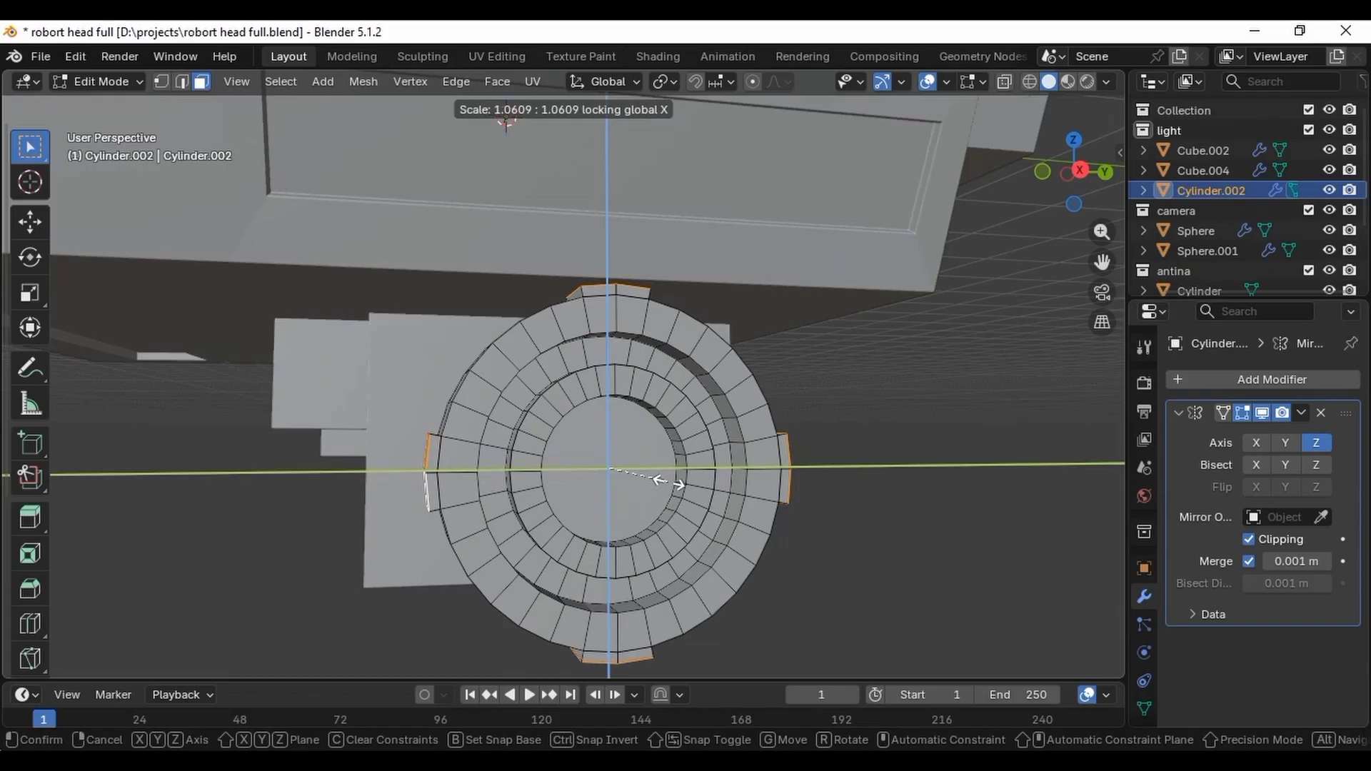
{"action": "left_click", "coordinate": [676, 489]}
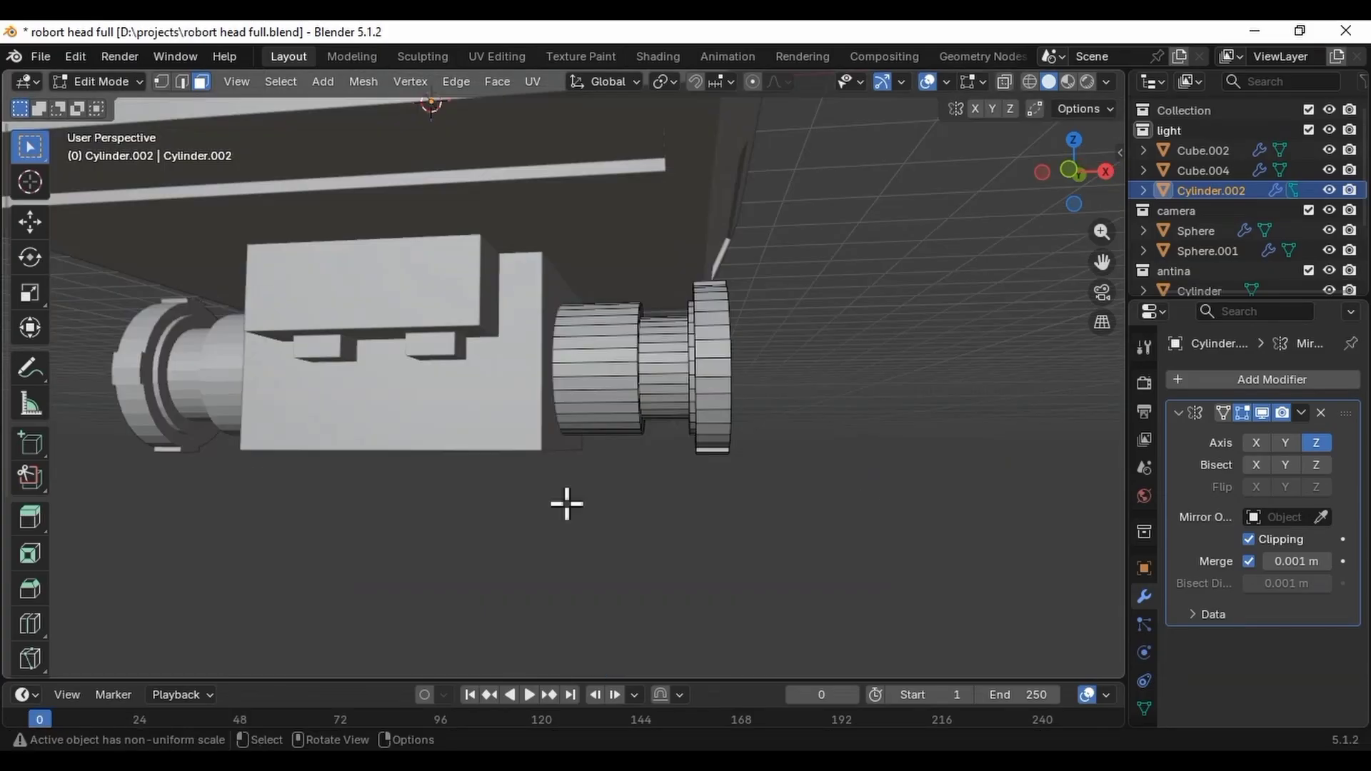
Return to Object Mode and add a Bevel modifier to the mirrored cylinder.
{"action": "key", "text": "Tab"}
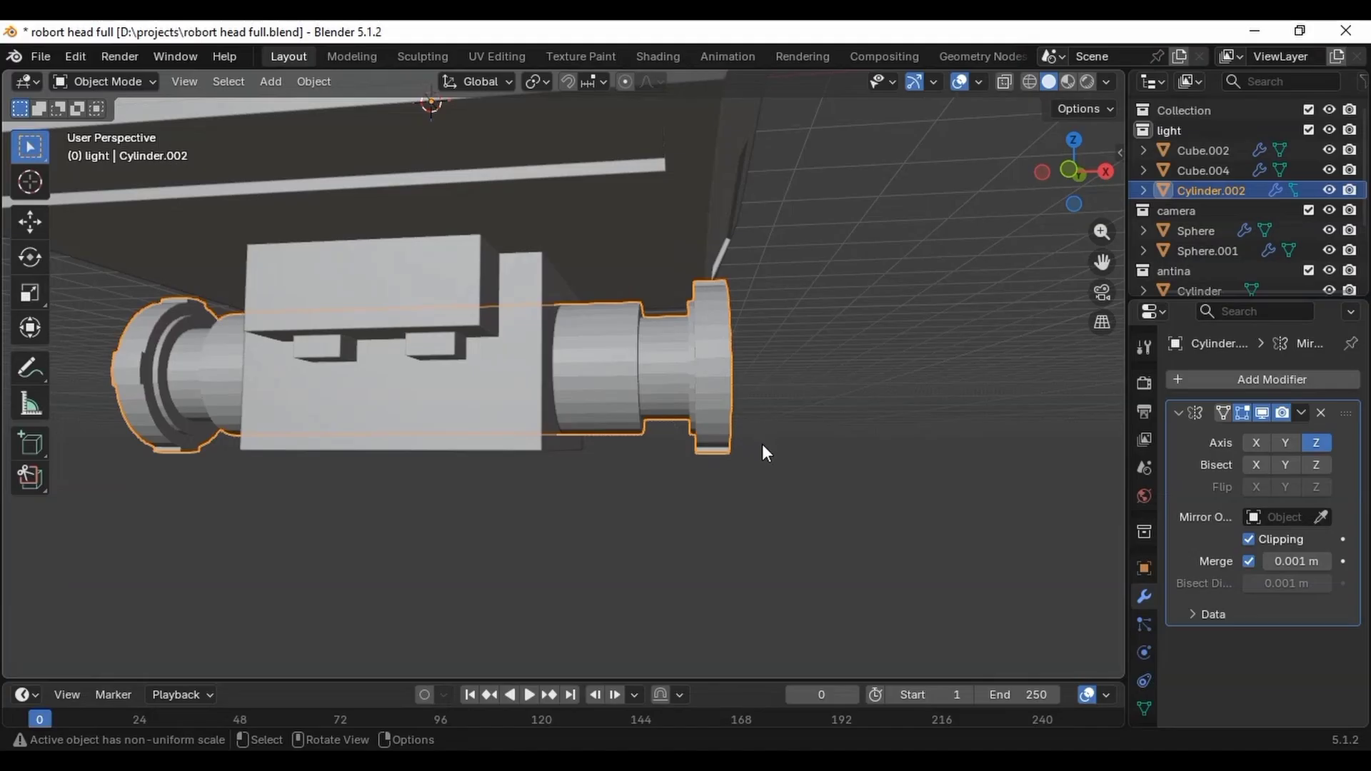
{"action": "middle_click_drag", "start_coordinate": [764, 453], "coordinate": [636, 371]}
{"action": "middle_click_drag", "start_coordinate": [802, 438], "coordinate": [900, 459]}
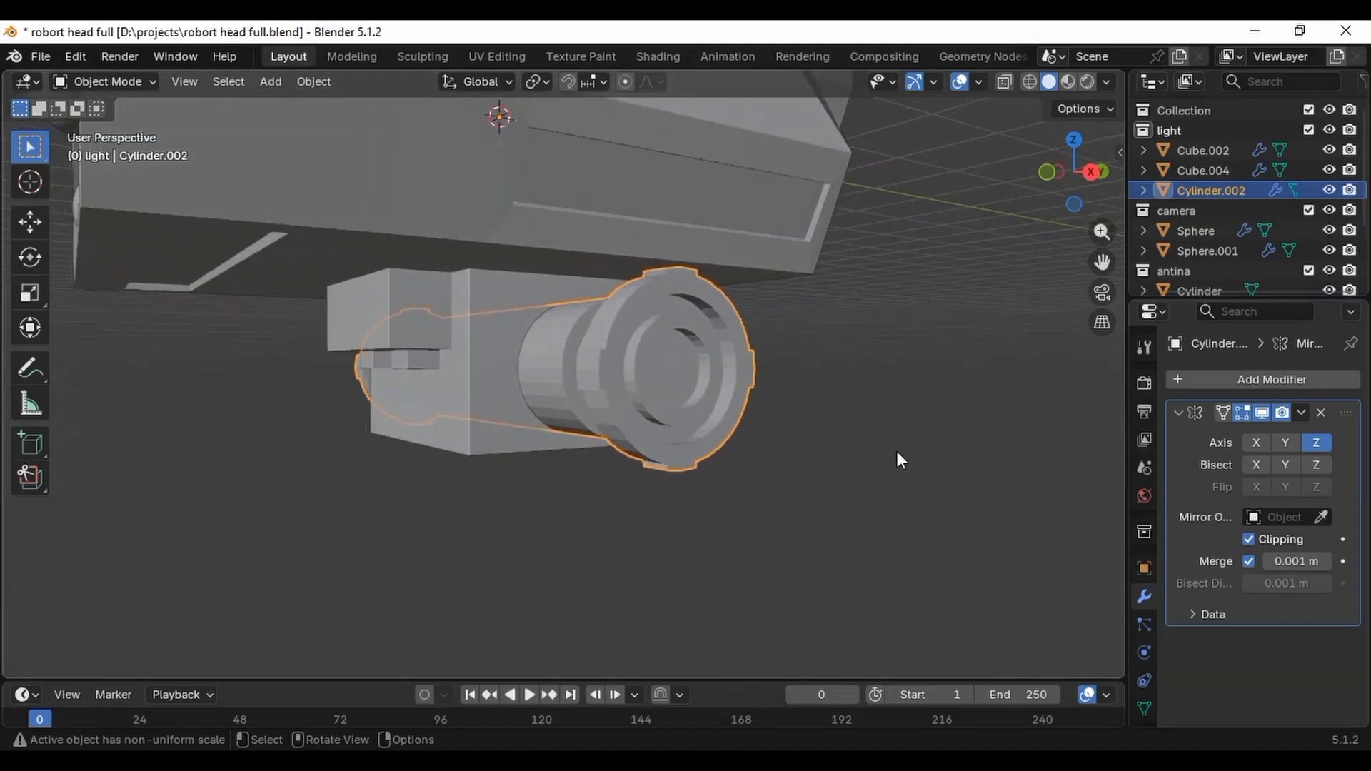
{"action": "left_click", "coordinate": [1312, 380]}
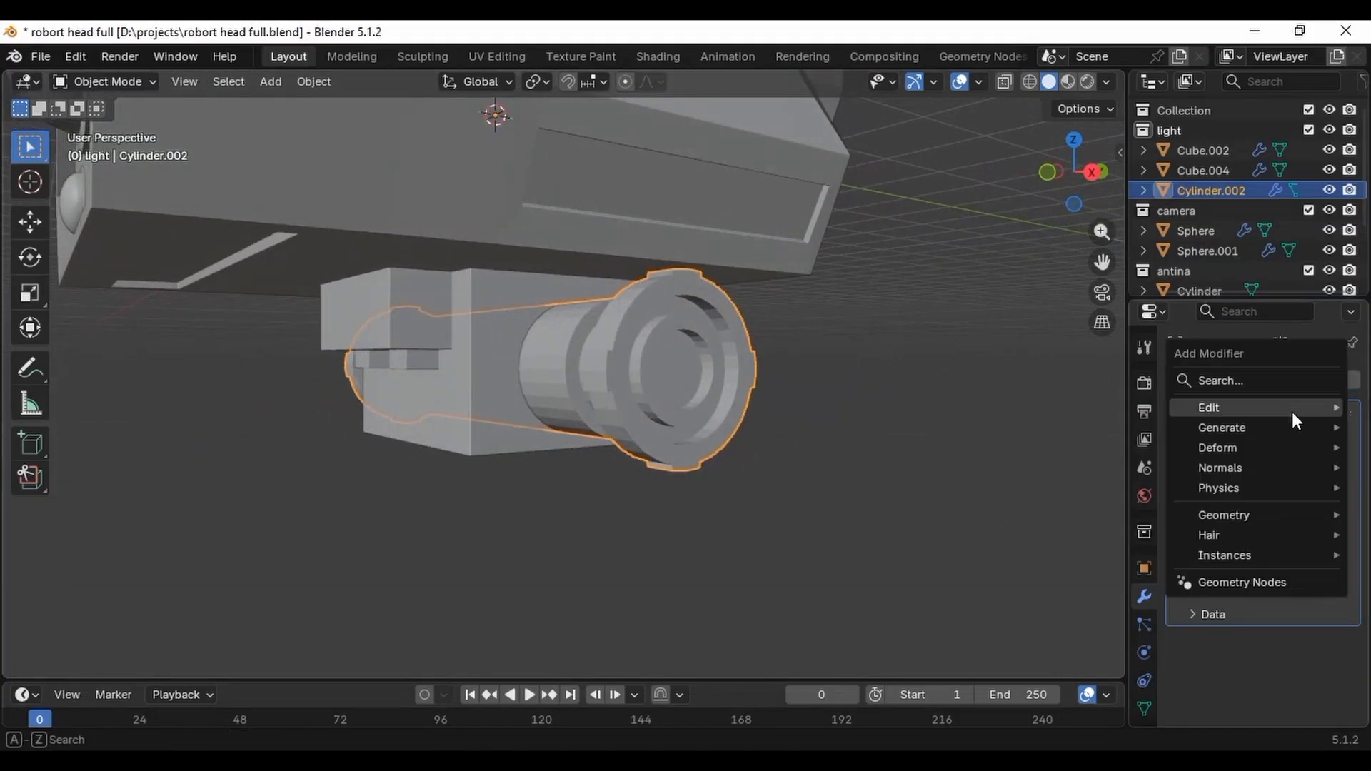
{"action": "mouse_move", "coordinate": [1267, 429]}
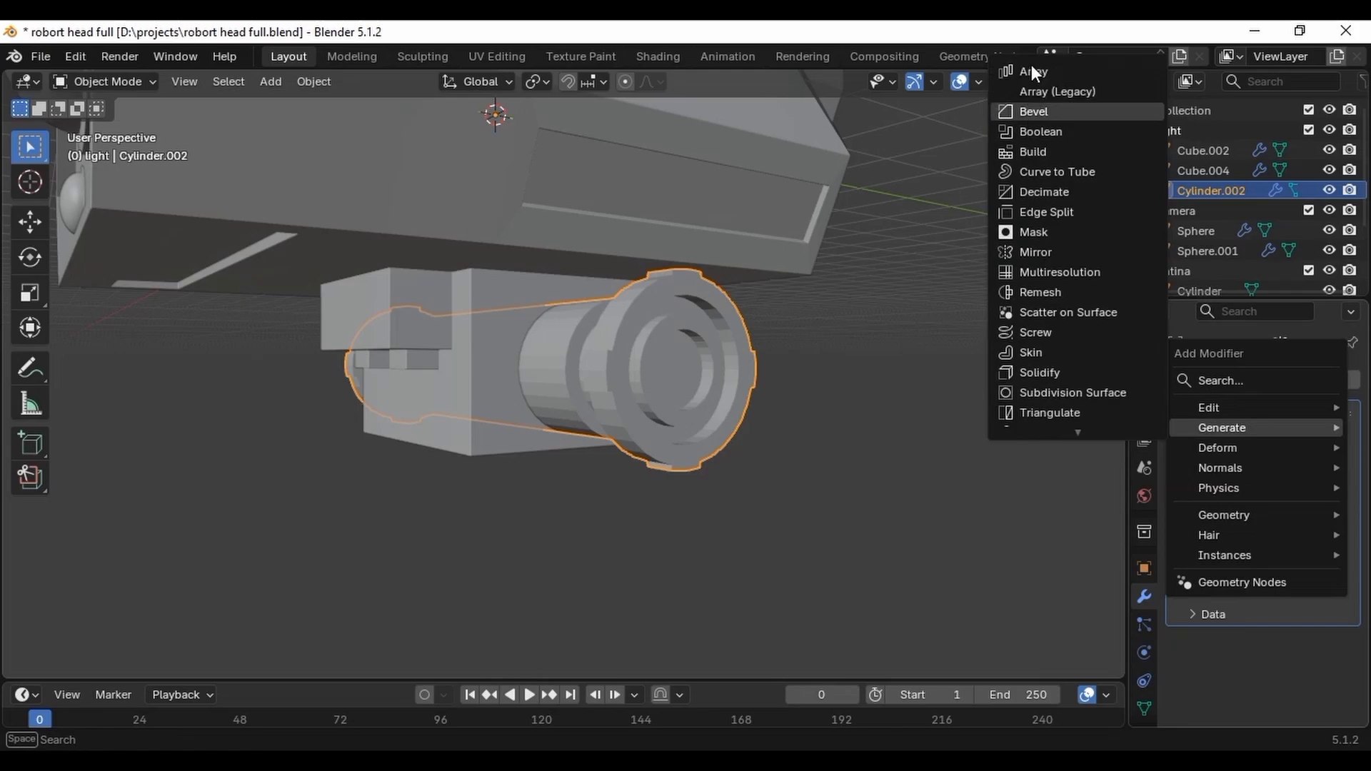
{"action": "left_click", "coordinate": [1034, 111]}
{"action": "scroll", "coordinate": [1327, 643], "scroll_direction": "down", "scroll_amount": 2}
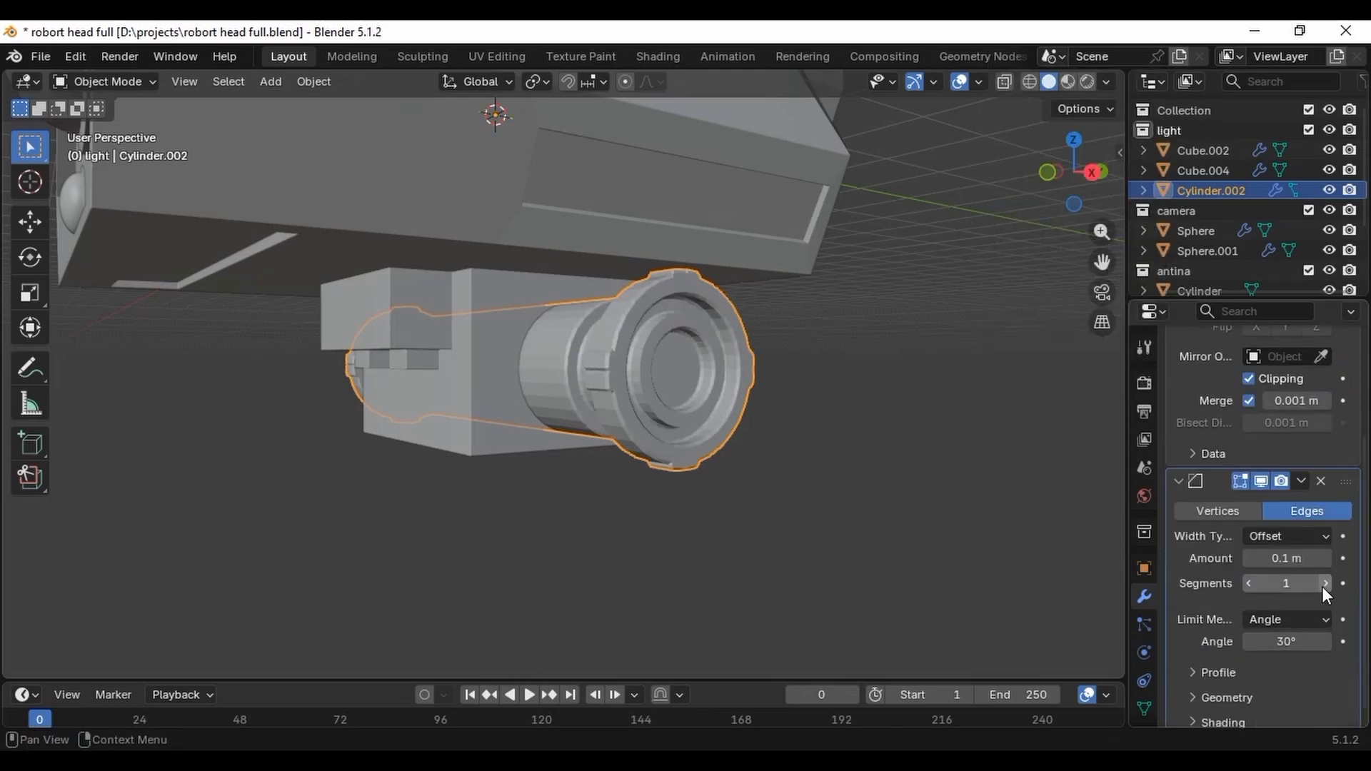
Set the cylinder's bevel to 3 segments and an amount of 0.003 m.
{"action": "left_click", "coordinate": [1325, 584]}
{"action": "left_click", "coordinate": [1325, 584]}
{"action": "left_click", "coordinate": [1325, 584]}
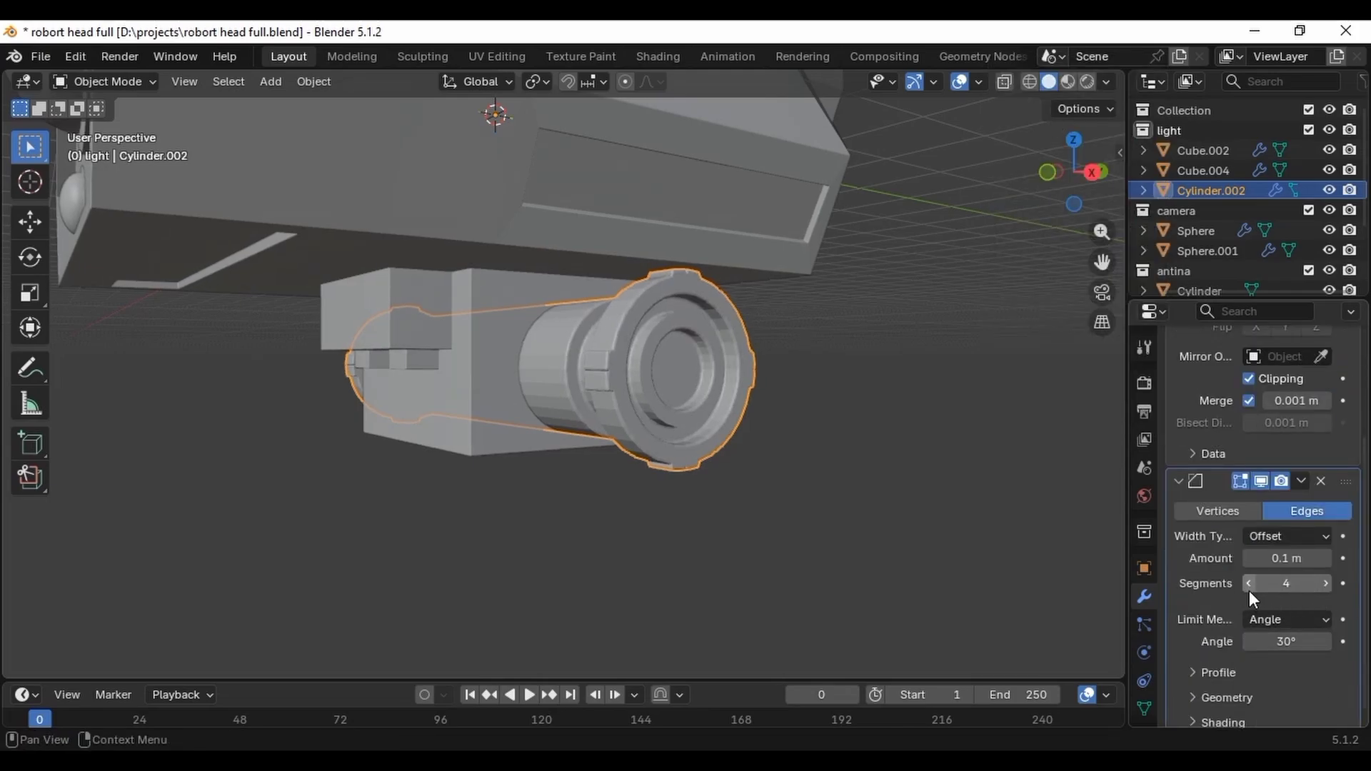
{"action": "left_click", "coordinate": [1250, 583]}
{"action": "left_click", "coordinate": [1311, 556]}
{"action": "type", "text": "0.00"}
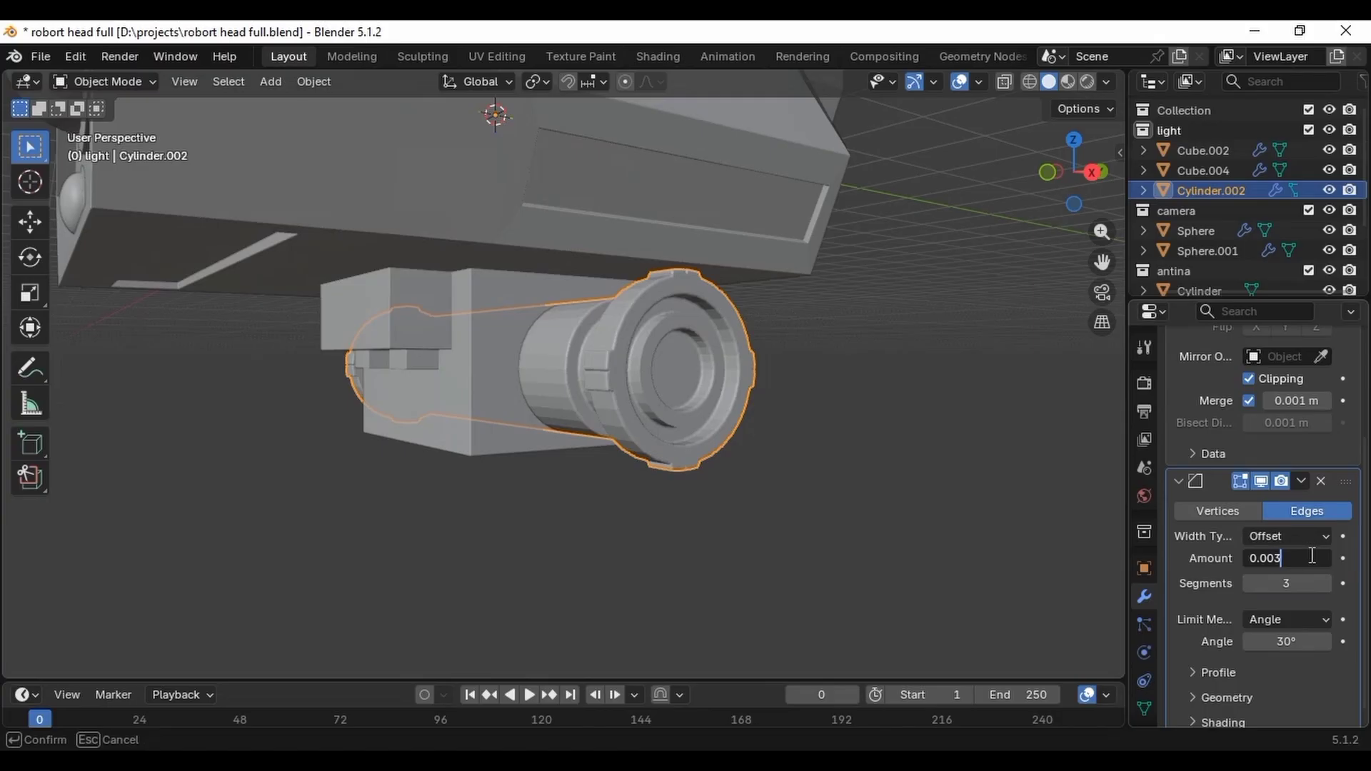
{"action": "type", "text": "3"}
{"action": "key", "text": "Return"}
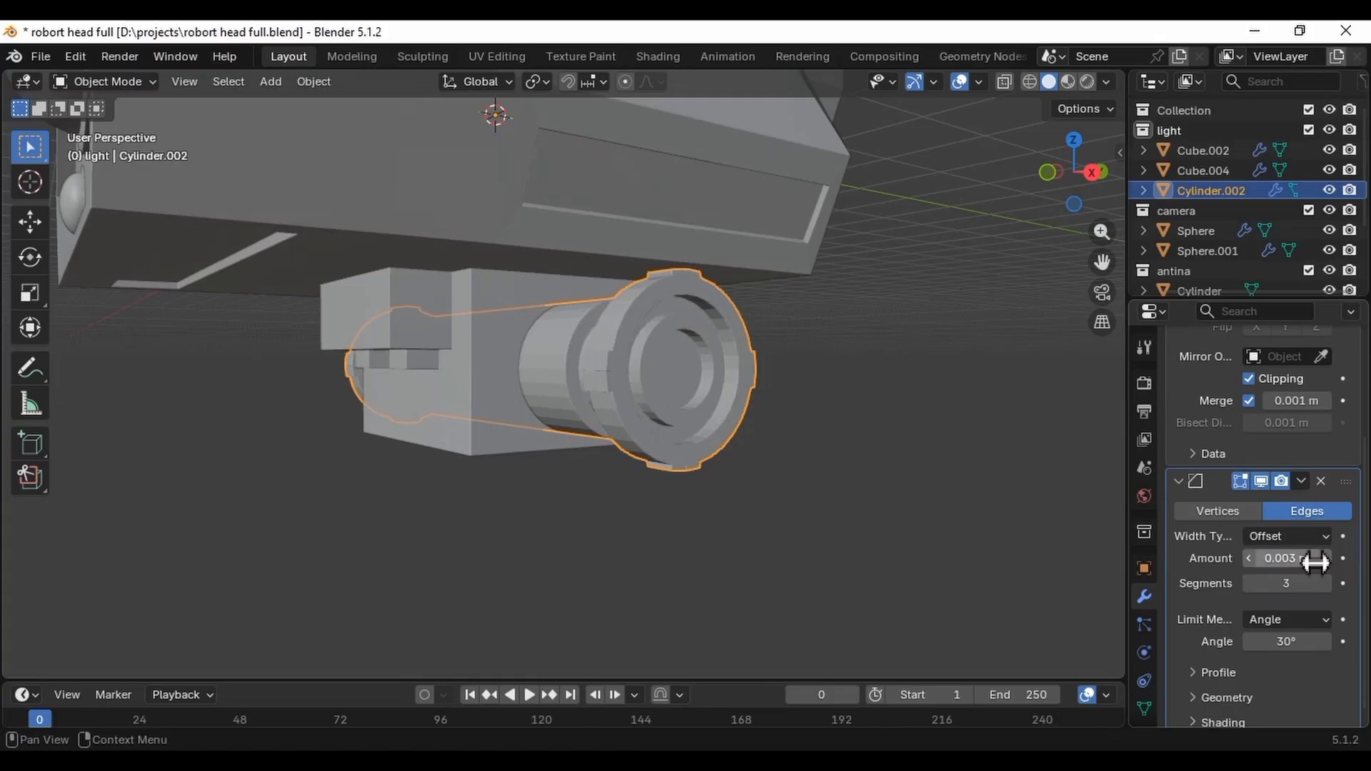
Apply Shade Auto Smooth to the mirrored cylinder and deselect it.
{"action": "right_click", "coordinate": [655, 388]}
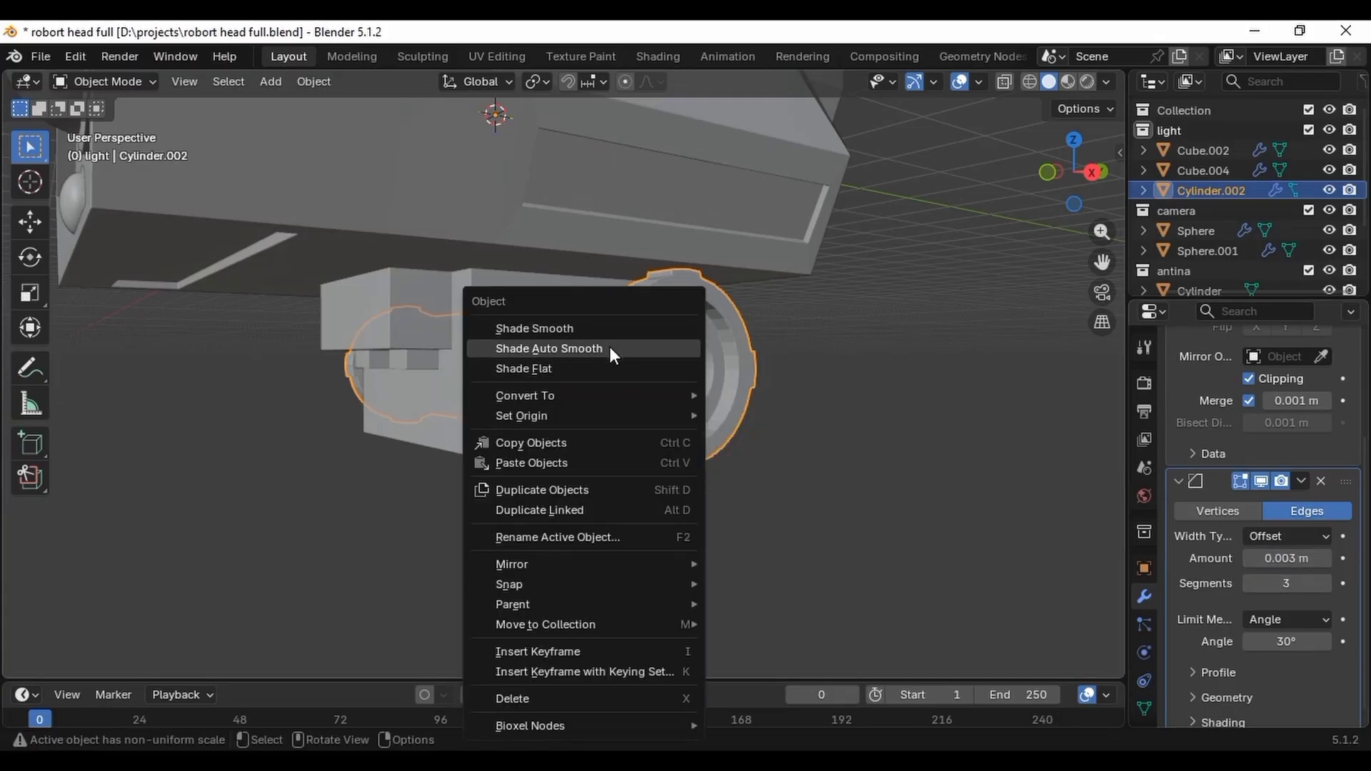
{"action": "left_click", "coordinate": [610, 347]}
{"action": "middle_click_drag", "start_coordinate": [850, 411], "coordinate": [637, 407]}
{"action": "left_click", "coordinate": [894, 433]}
{"action": "left_click", "coordinate": [638, 407]}
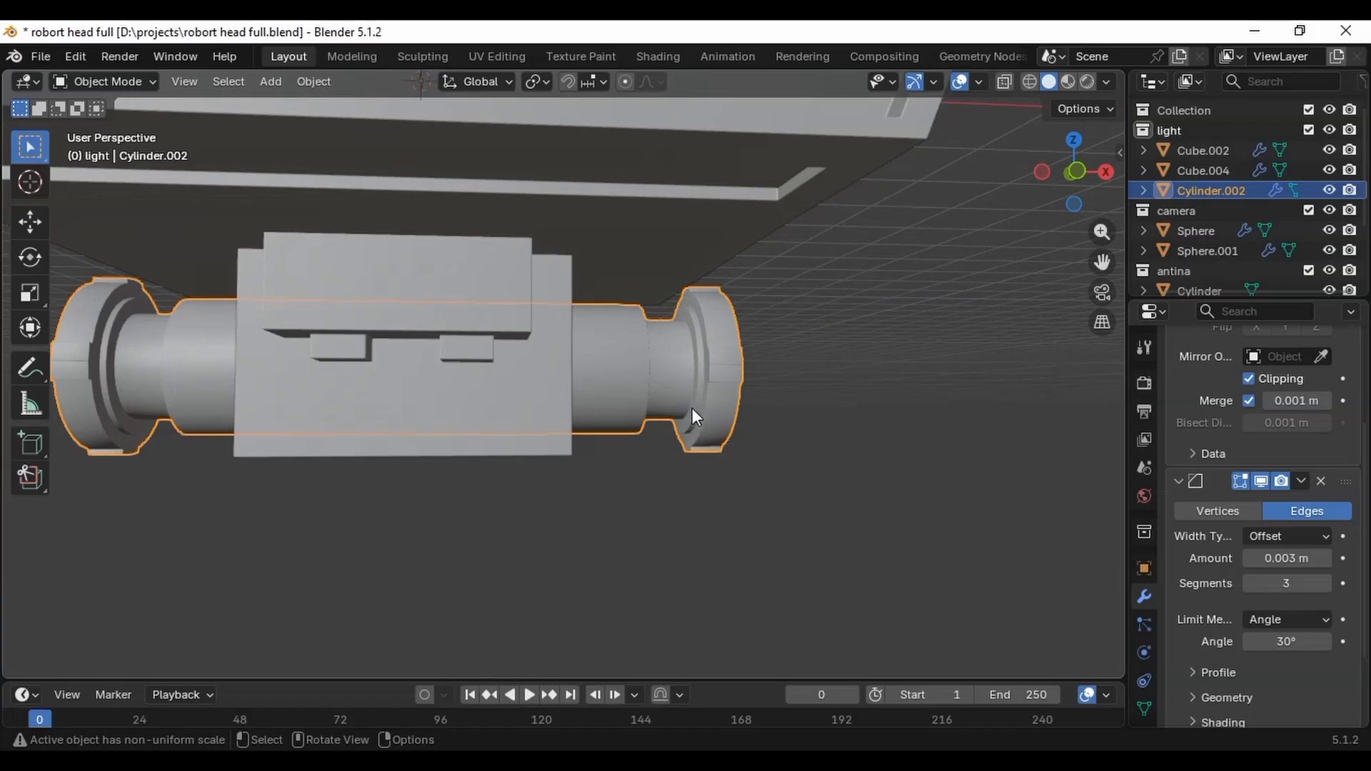
{"action": "left_click", "coordinate": [767, 432]}
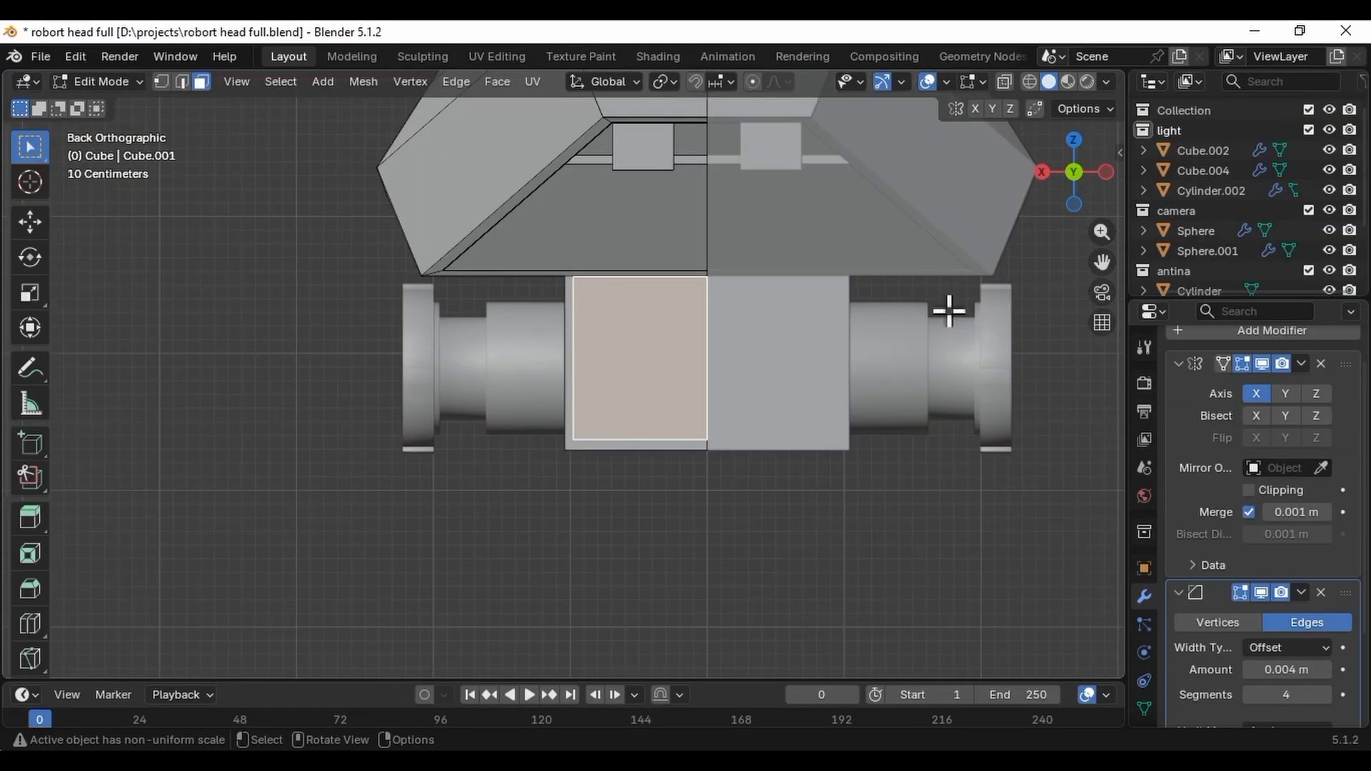
Scale down the selected face on the neck block's back and stretch it along Z into a narrow strip nearly the block's height.
{"action": "key", "text": "s"}
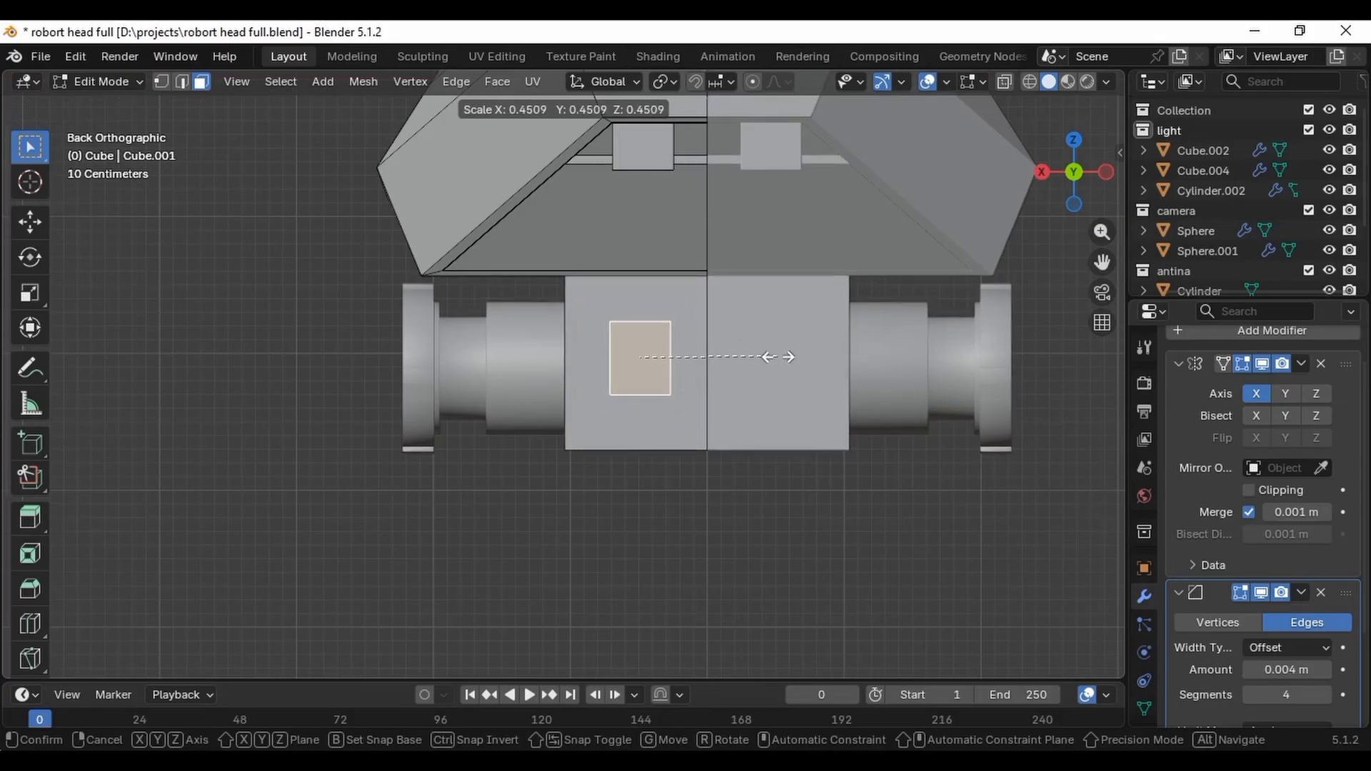
{"action": "left_click", "coordinate": [725, 371]}
{"action": "key", "text": "s"}
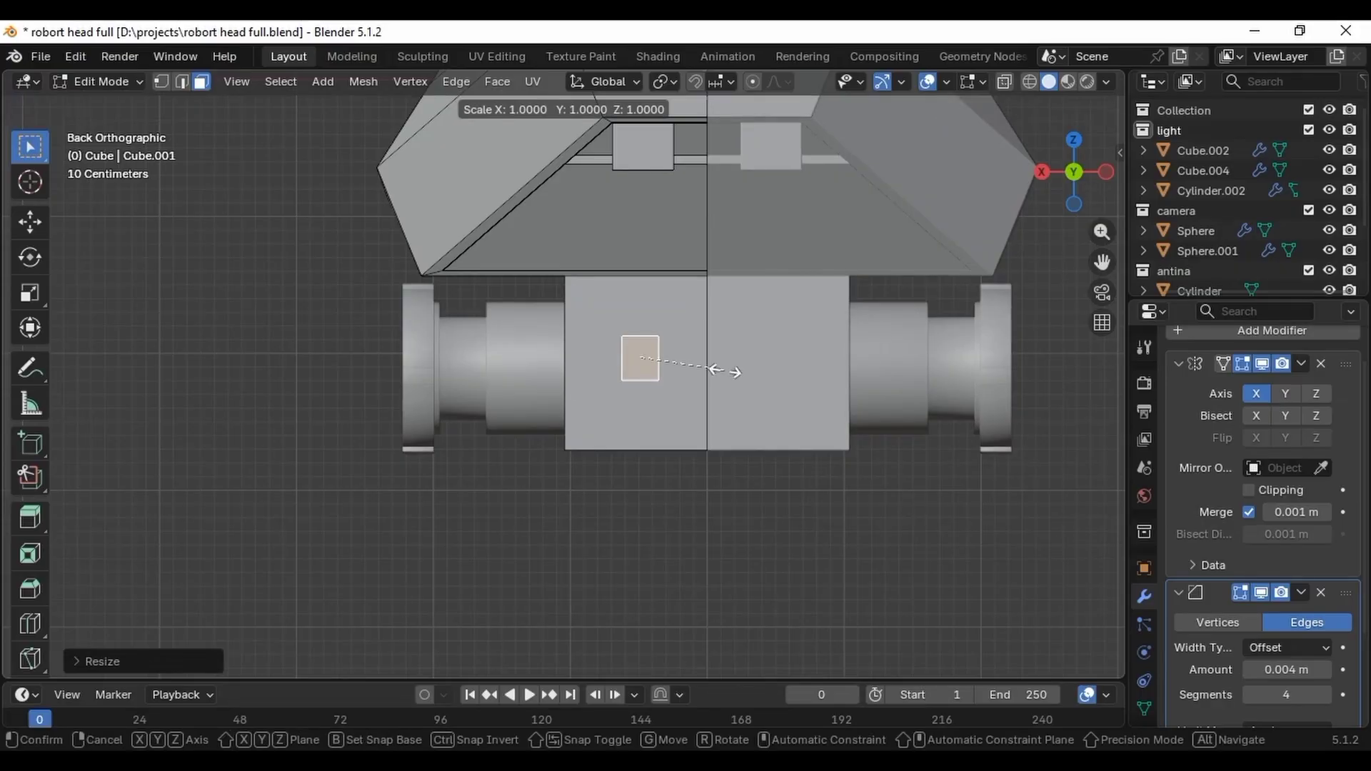
{"action": "key", "text": "z"}
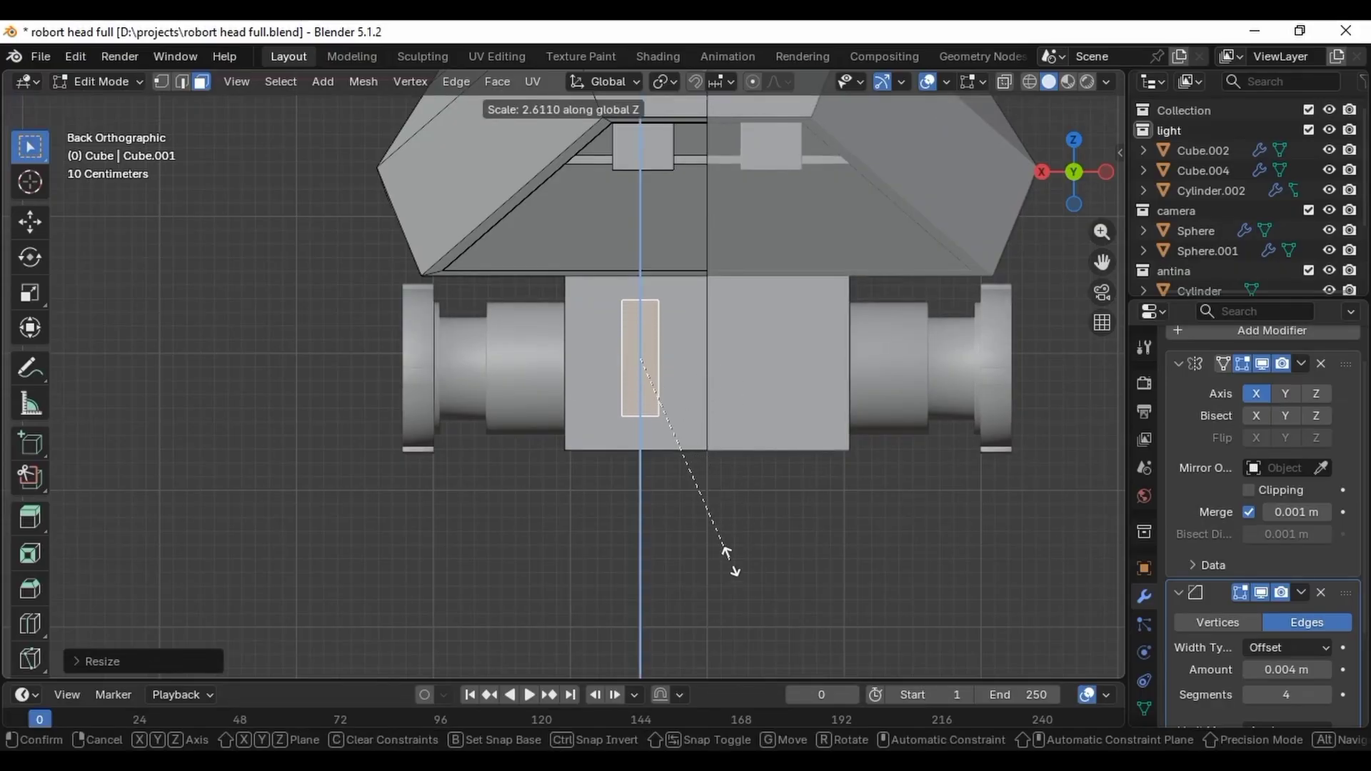
{"action": "left_click", "coordinate": [728, 655]}
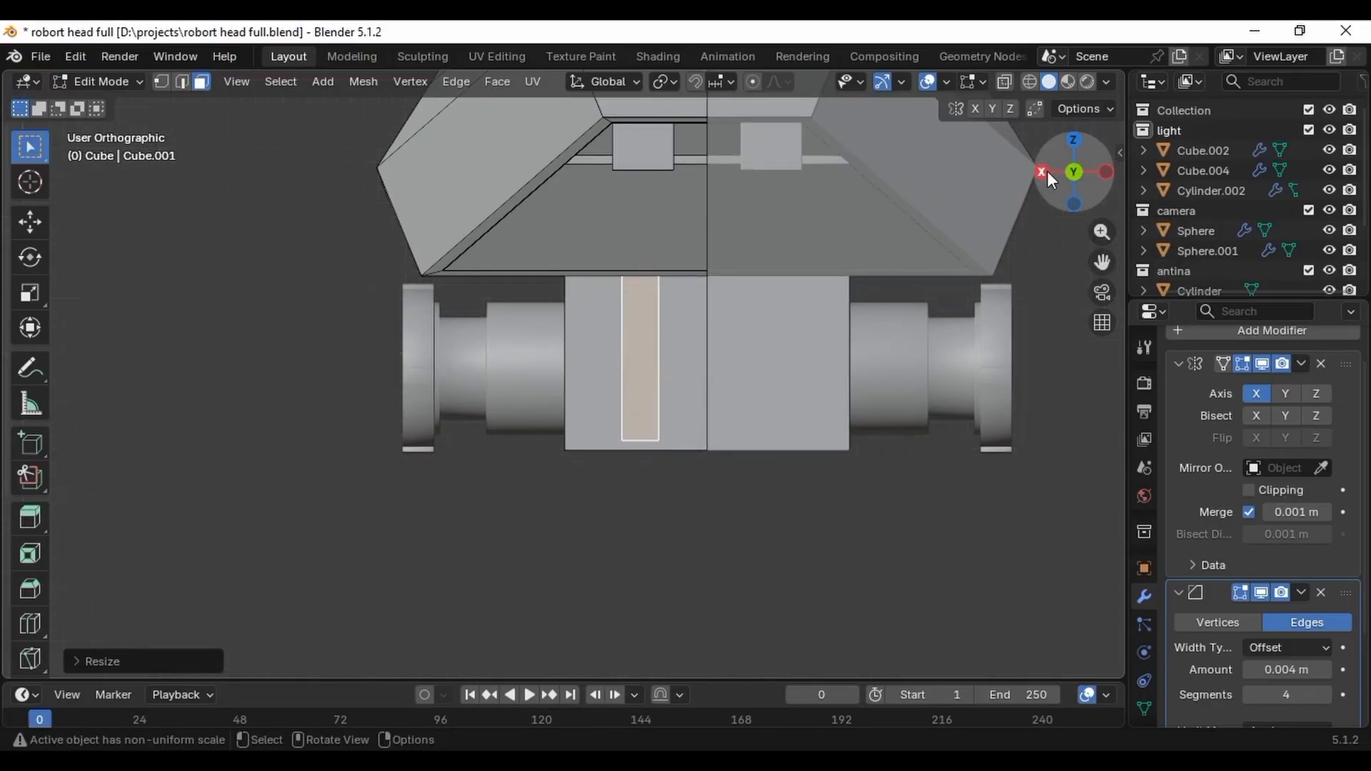
Extrude the narrow vertical strip by about 0.15 m in the right view to form a solid bar.
{"action": "left_click", "coordinate": [1044, 172]}
{"action": "key", "text": "e"}
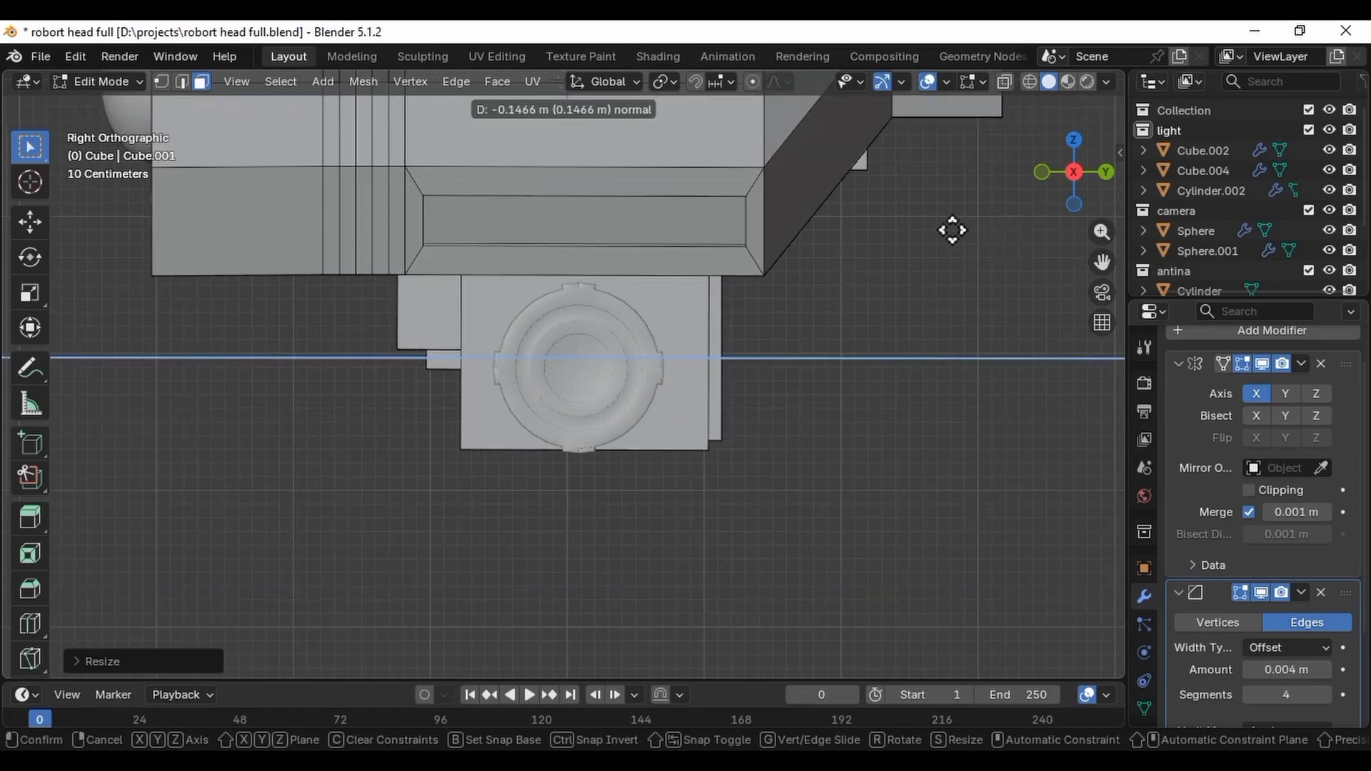
{"action": "left_click", "coordinate": [952, 230]}
{"action": "middle_click_drag", "start_coordinate": [950, 315], "coordinate": [841, 374]}
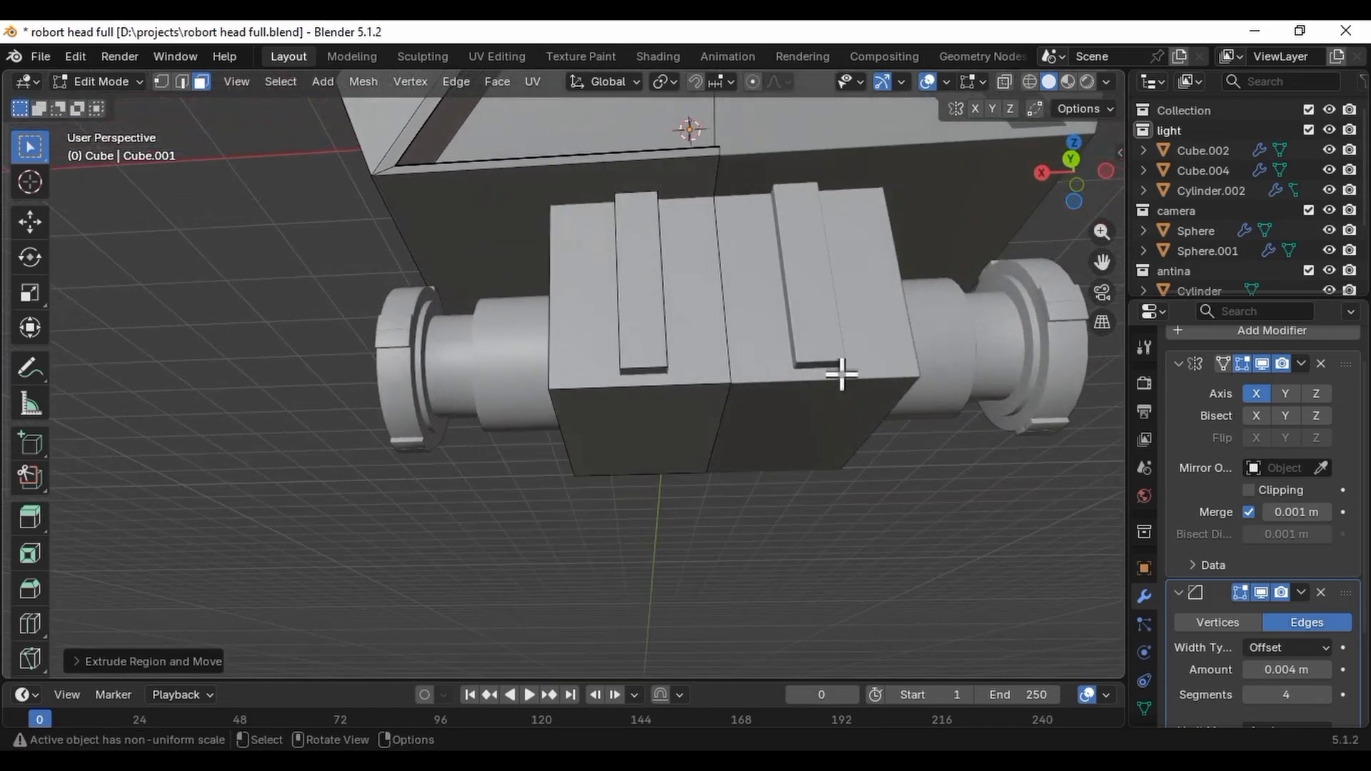
{"action": "middle_click_drag", "start_coordinate": [657, 374], "coordinate": [654, 374]}
Select all linked faces of the vertical bar, recalculate their normals, and check the bar from the side.
{"action": "left_click", "coordinate": [666, 370]}
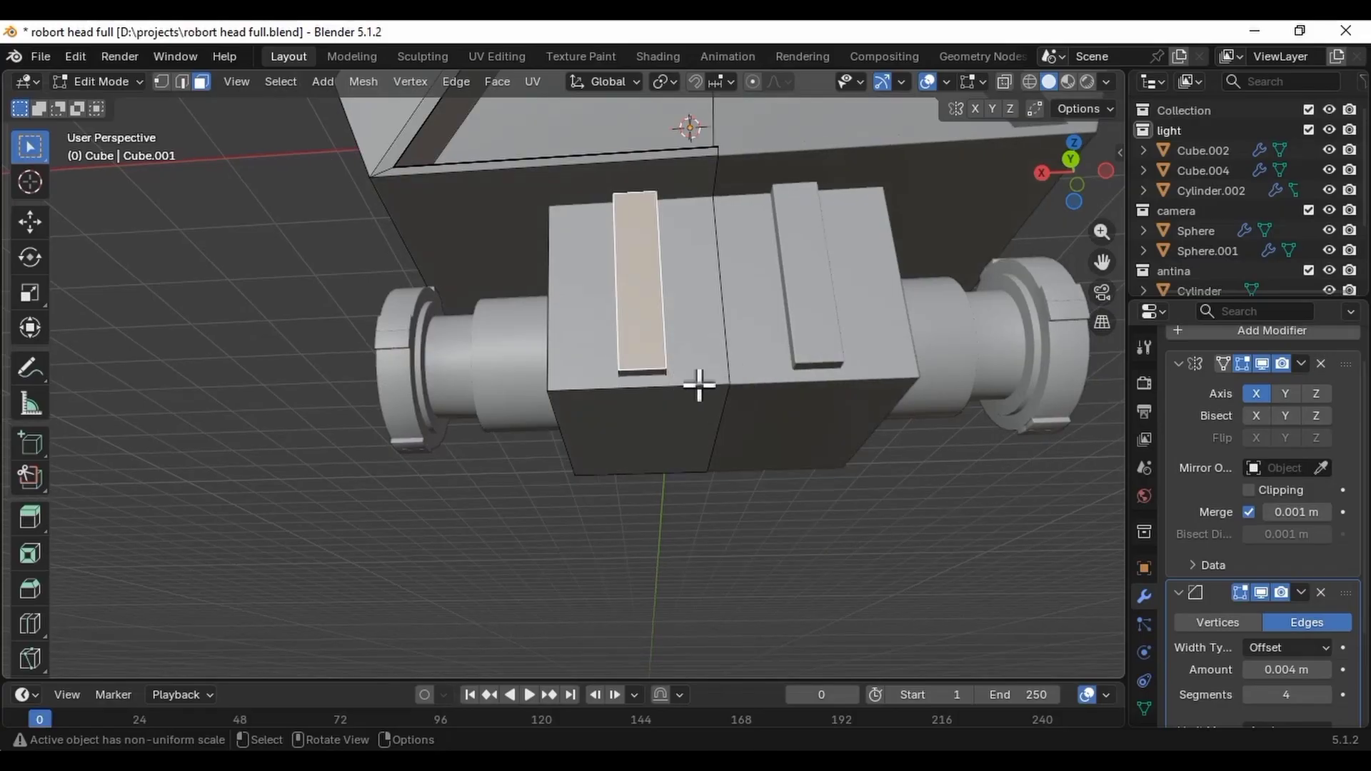
{"action": "key", "text": "ctrl+l"}
{"action": "left_click", "coordinate": [761, 523]}
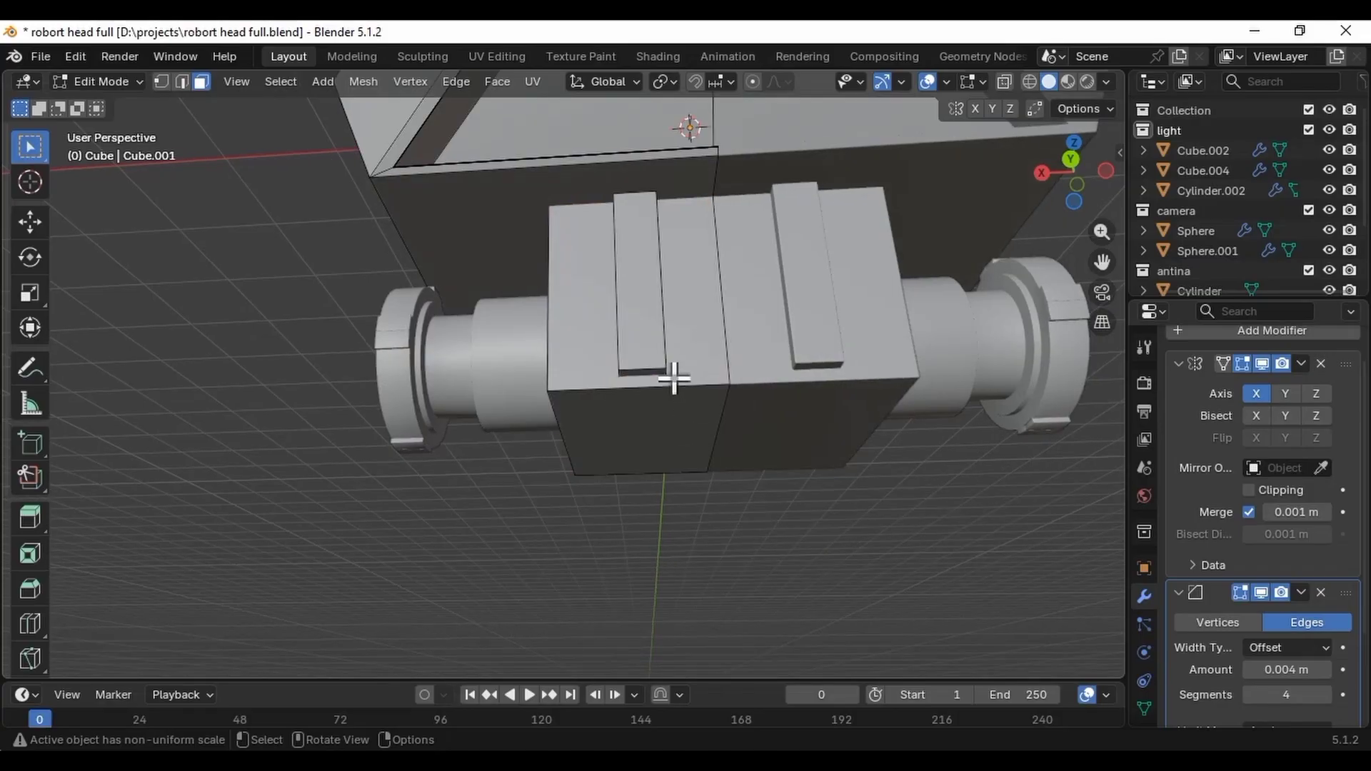
{"action": "key", "text": "ctrl+l"}
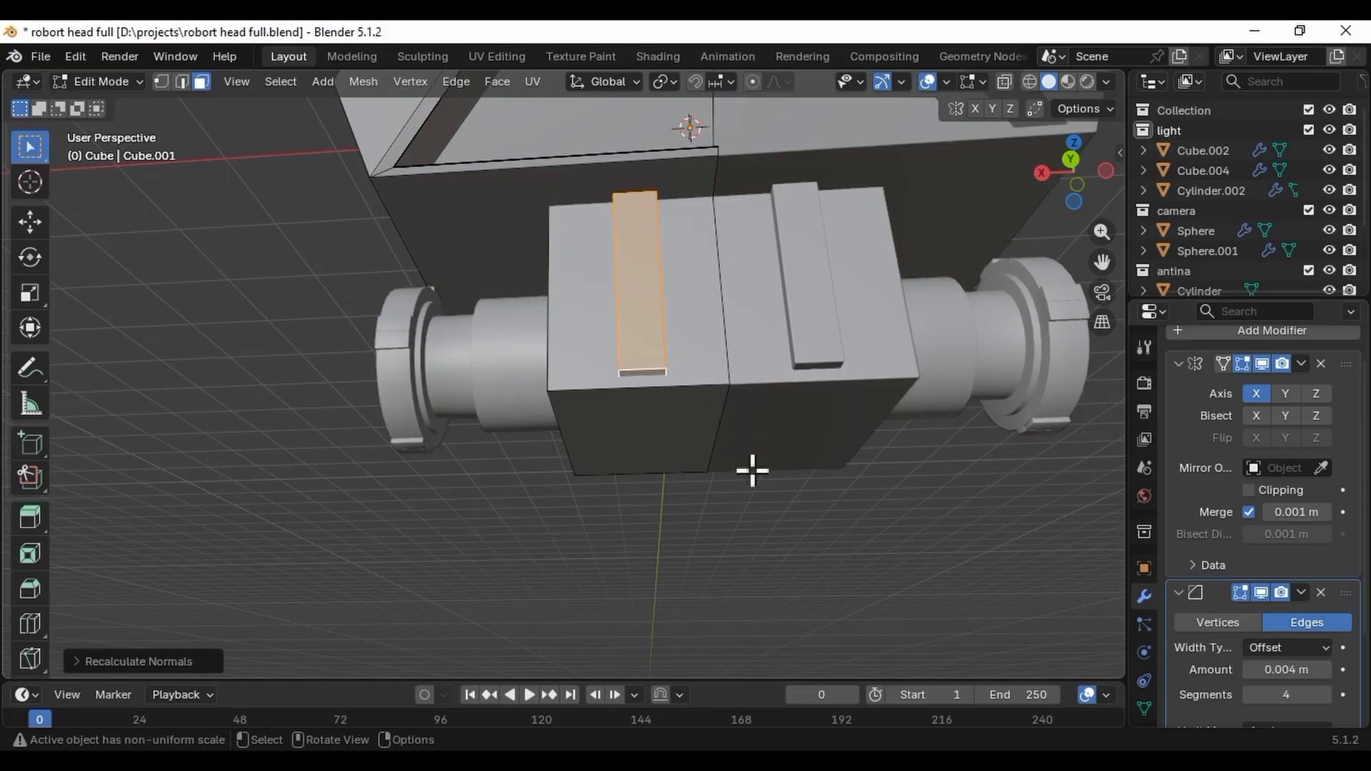
{"action": "left_click", "coordinate": [769, 531]}
{"action": "middle_click_drag", "start_coordinate": [763, 532], "coordinate": [707, 422]}
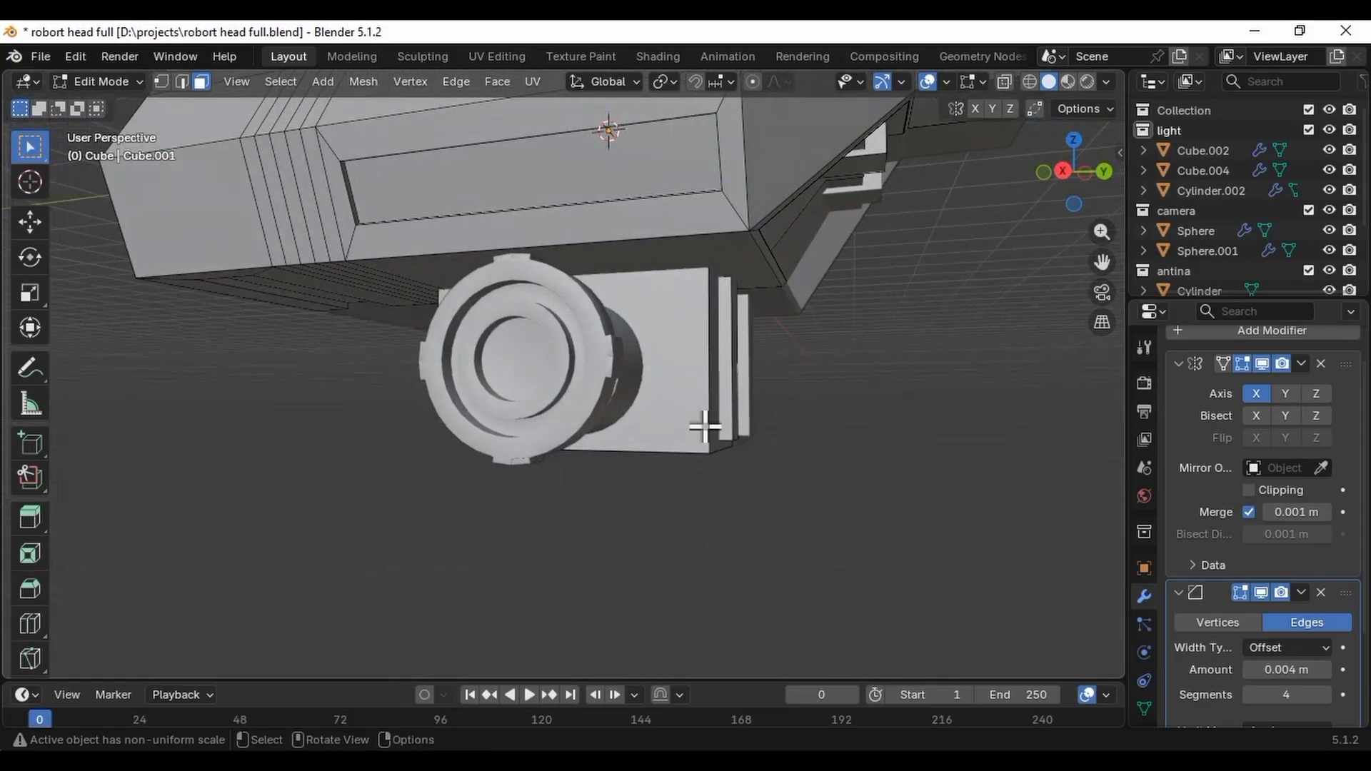
{"action": "scroll", "coordinate": [707, 422], "scroll_direction": "up", "scroll_amount": 5}
{"action": "scroll", "coordinate": [718, 416], "scroll_direction": "up", "scroll_amount": 5}
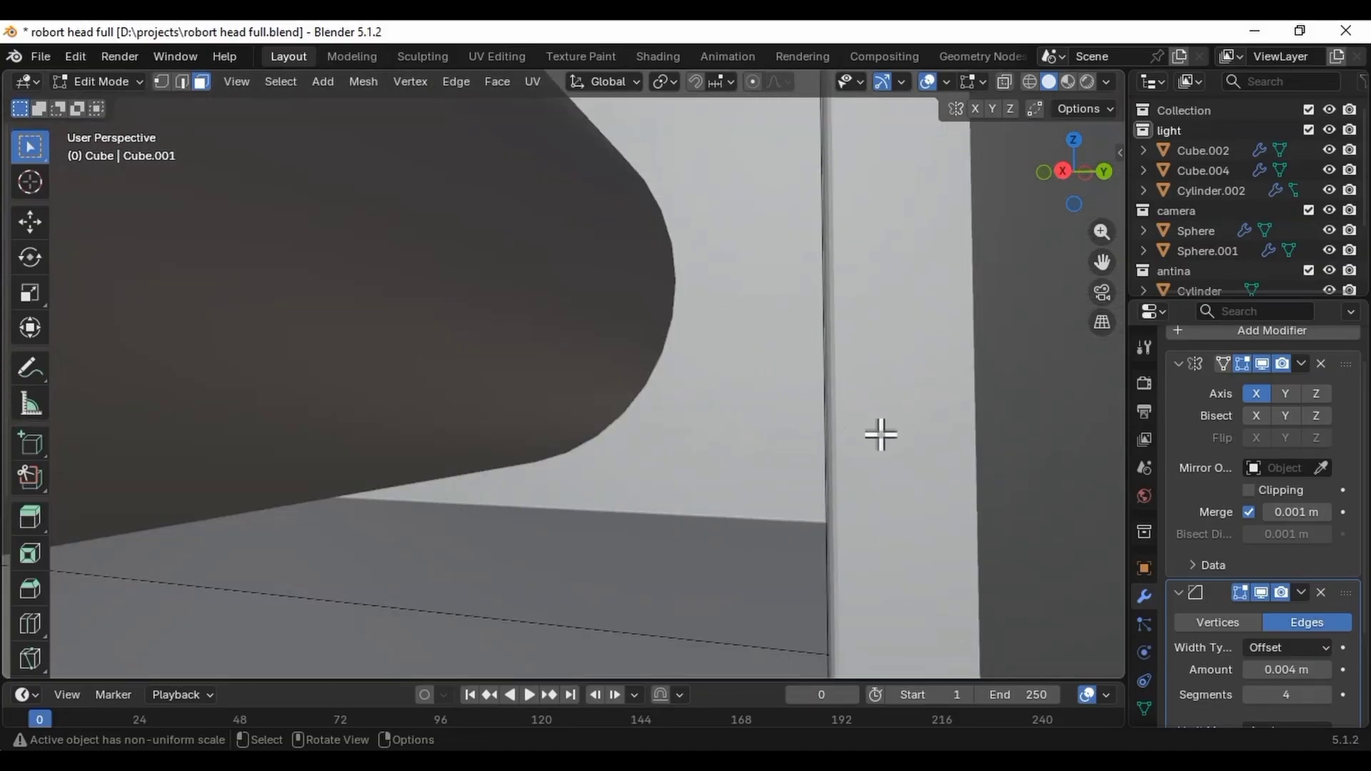
Delete the selected narrow face of the vertical bar inside the neck block and return to object mode.
{"action": "middle_click_drag", "start_coordinate": [881, 434], "coordinate": [628, 403]}
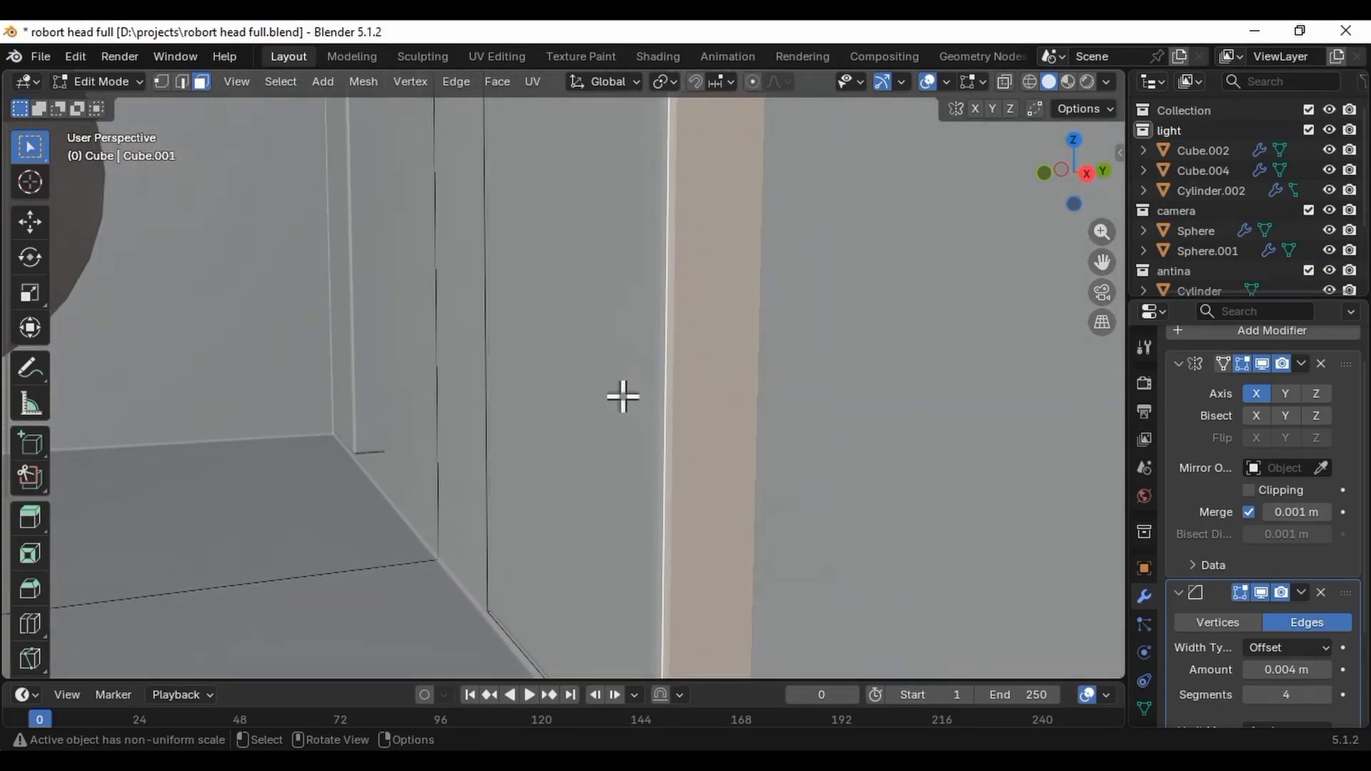
{"action": "key", "text": "x"}
{"action": "left_click", "coordinate": [704, 384]}
{"action": "scroll", "coordinate": [709, 383], "scroll_direction": "down", "scroll_amount": 12}
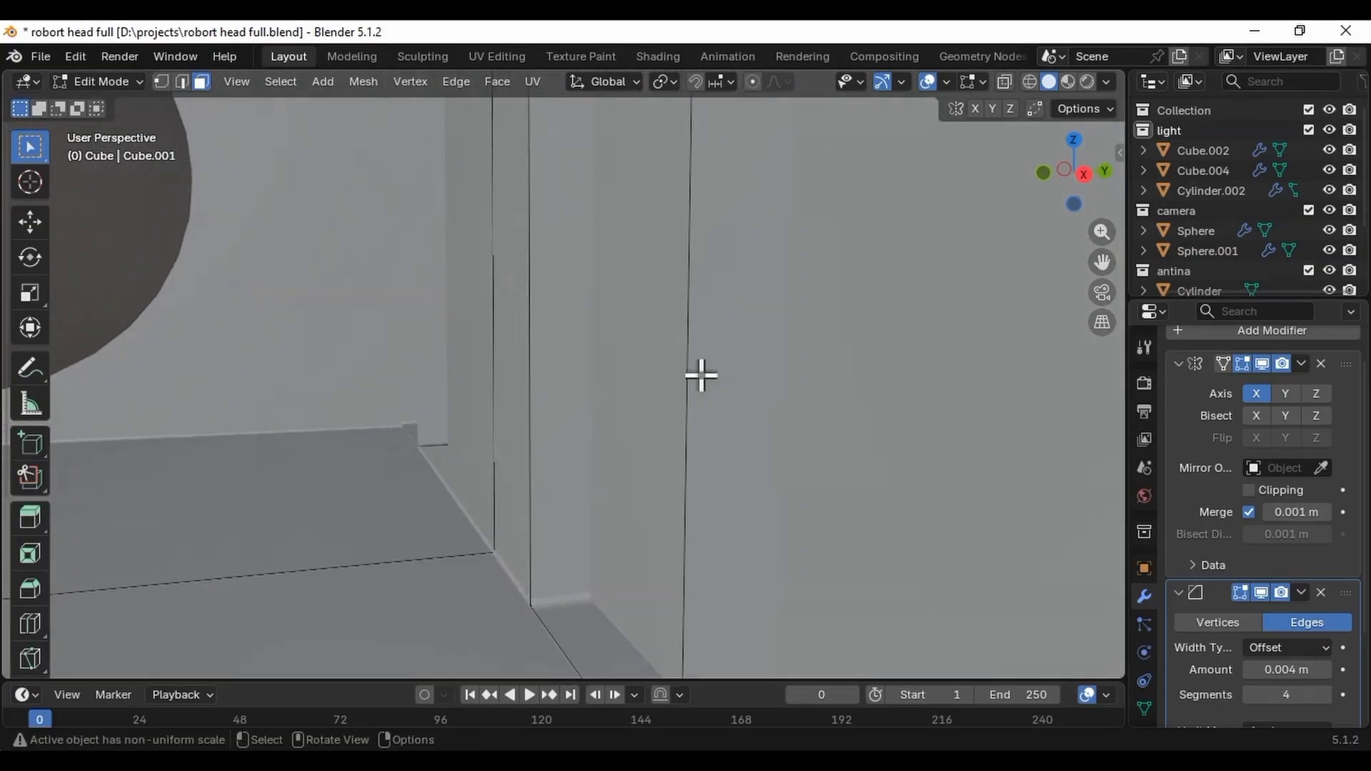
{"action": "middle_click_drag", "start_coordinate": [747, 385], "coordinate": [670, 393]}
{"action": "key", "text": "Tab"}
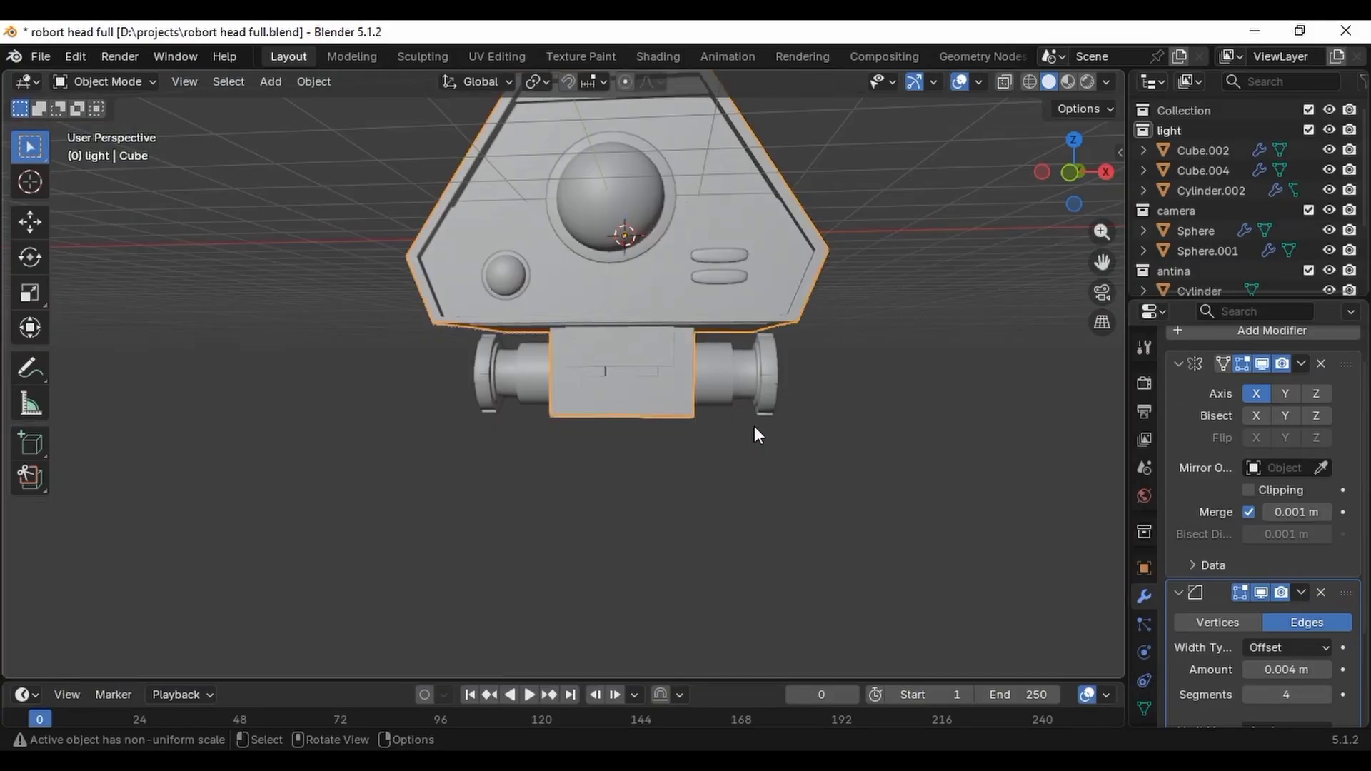
Duplicate the edge loop just inside the cylinder's end flange and move the copy along X over the narrower middle section.
{"action": "left_click", "coordinate": [754, 380]}
{"action": "key", "text": "Tab"}
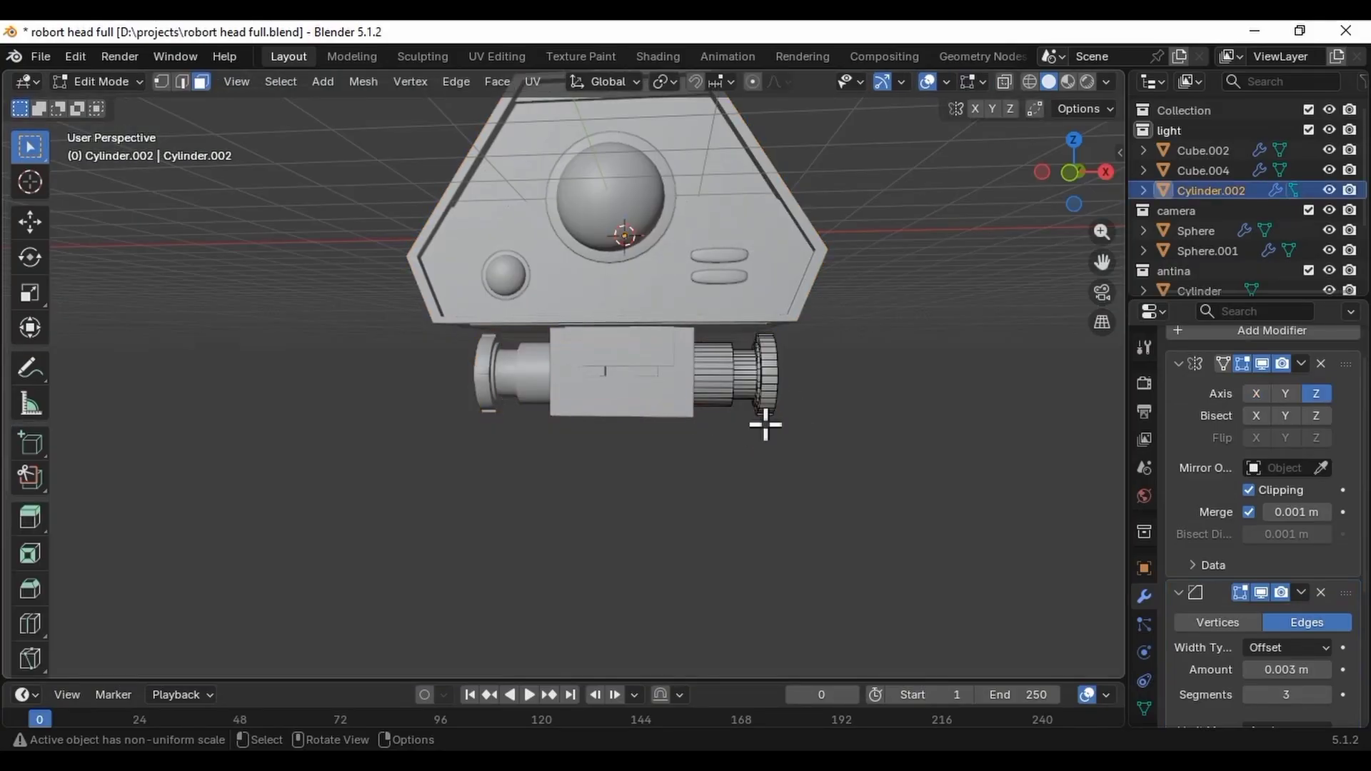
{"action": "key", "text": "KP_Decimal"}
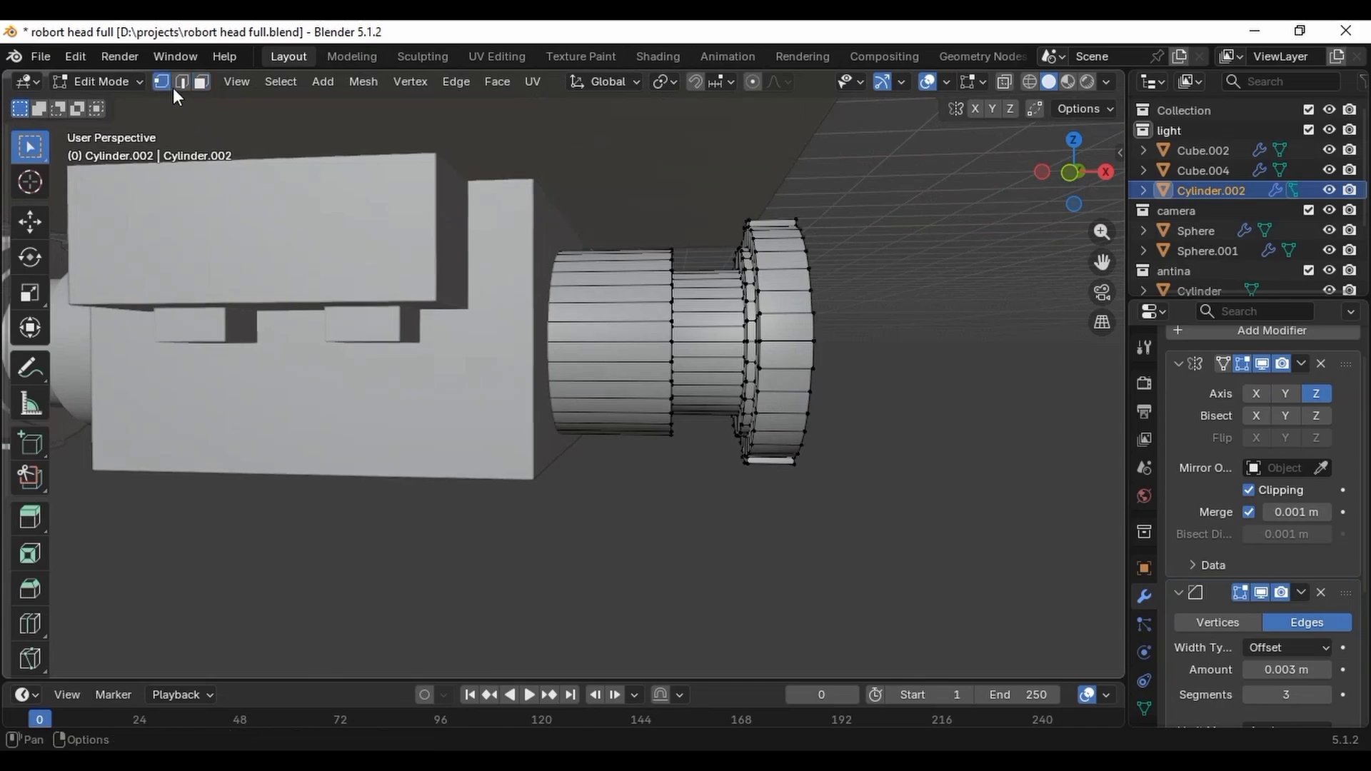
{"action": "middle_click_drag", "start_coordinate": [722, 425], "coordinate": [729, 427]}
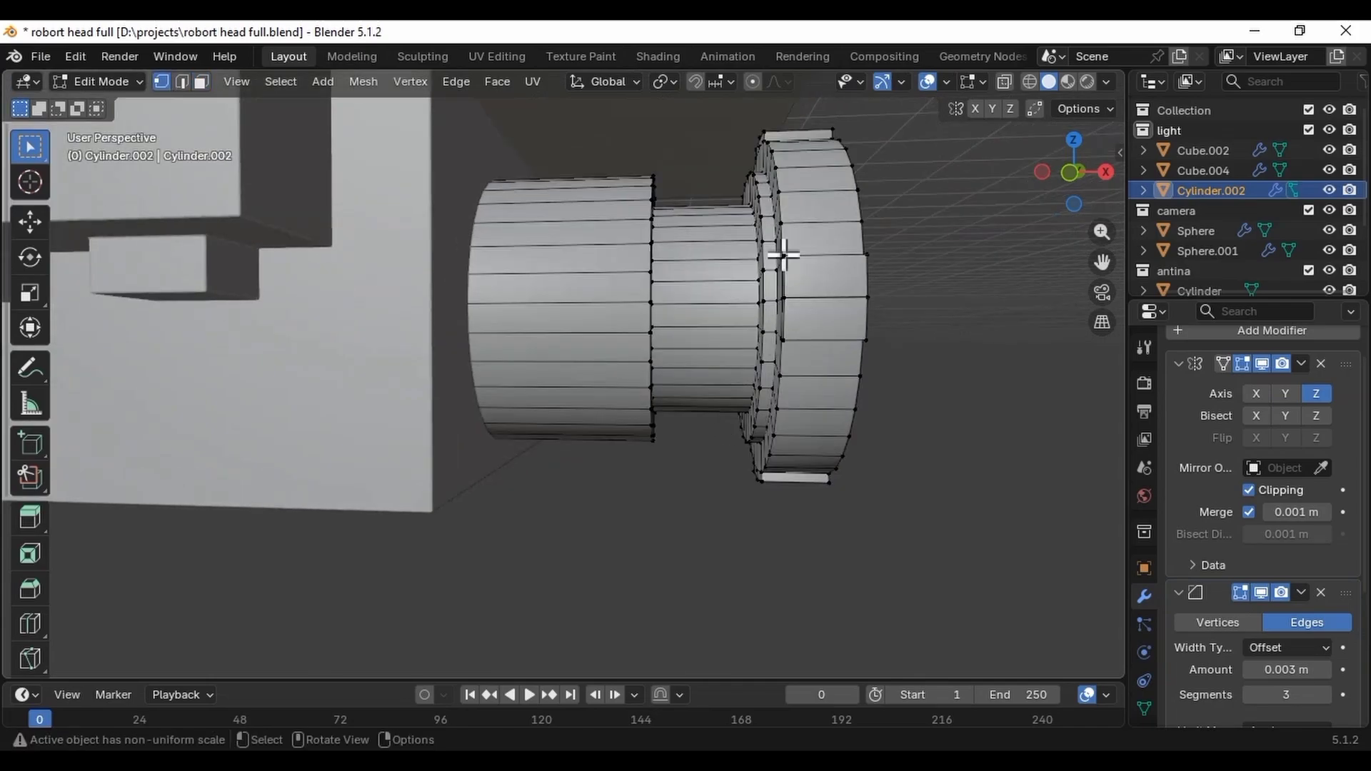
{"action": "left_click", "coordinate": [768, 215], "text": "alt"}
{"action": "key", "text": "g"}
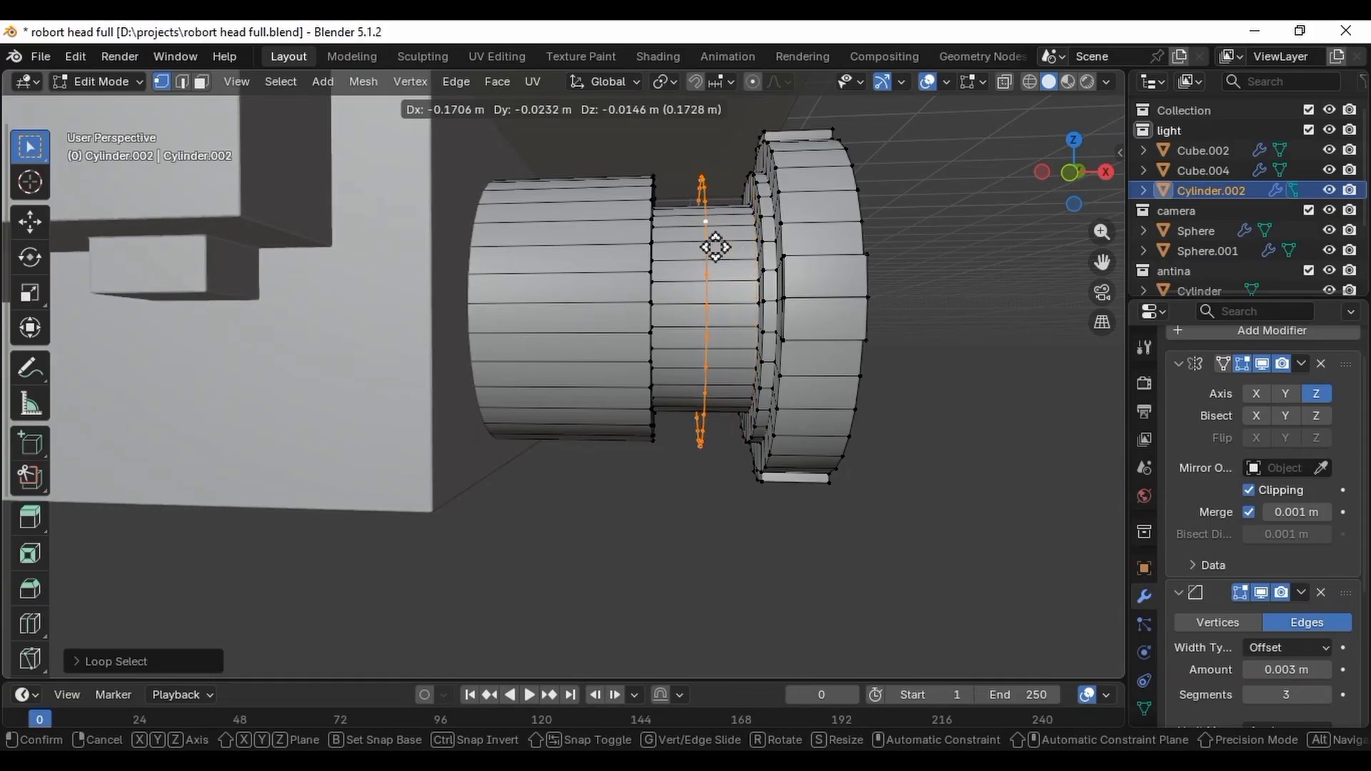
{"action": "key", "text": "x"}
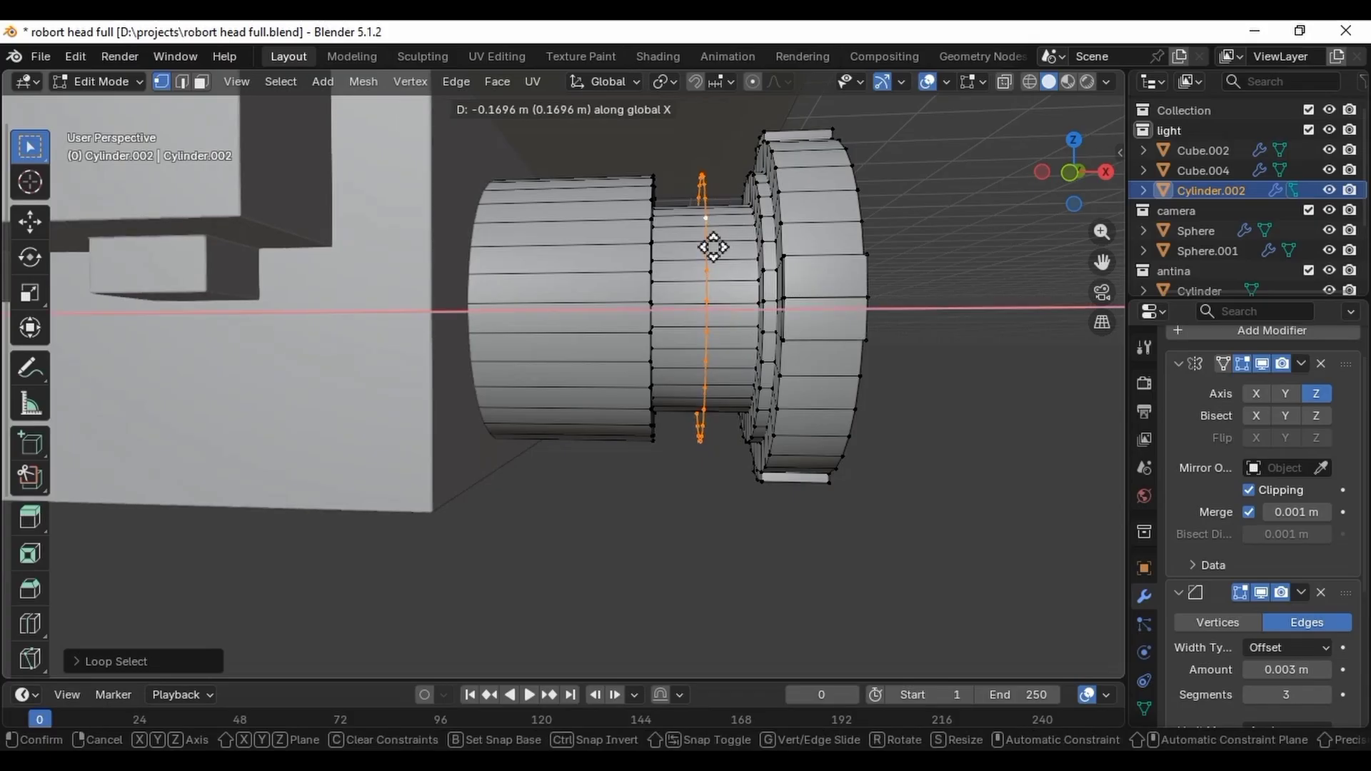
{"action": "left_click", "coordinate": [694, 250]}
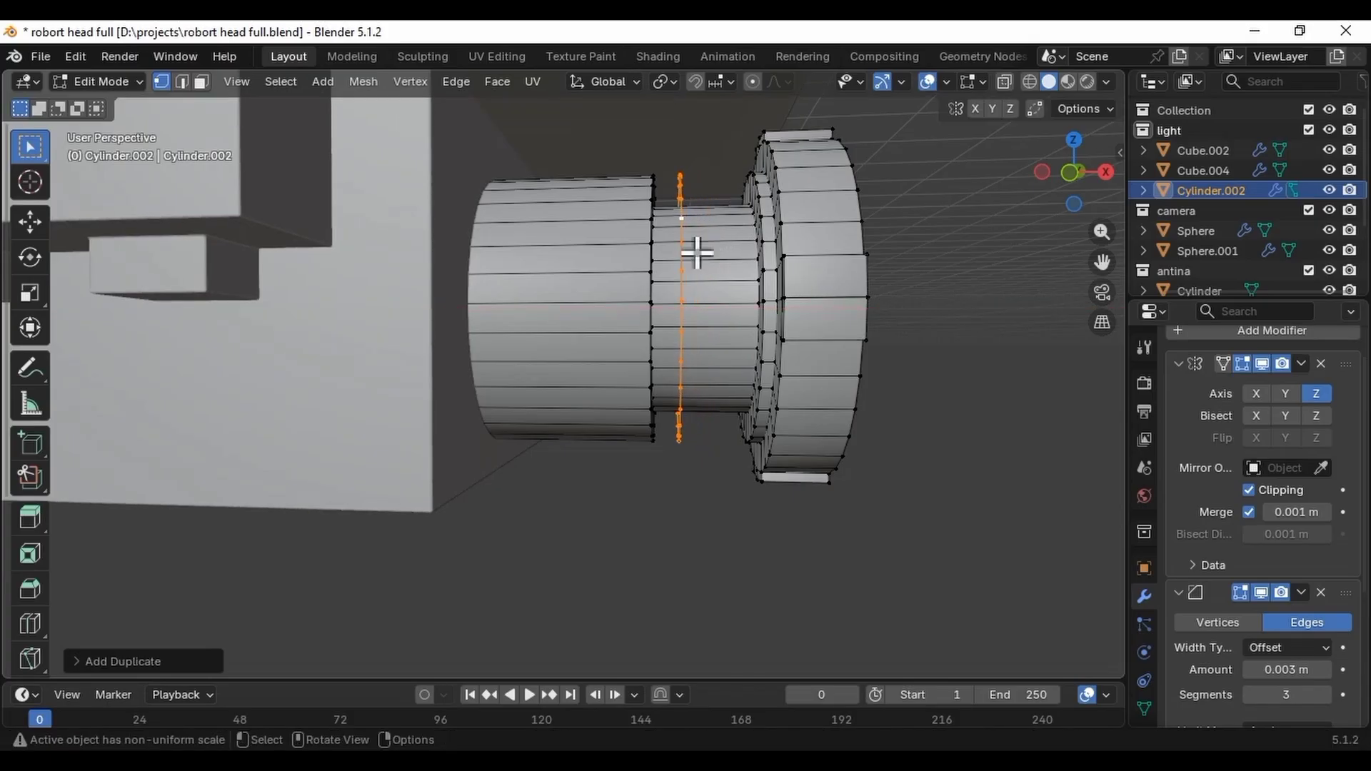
Separate the duplicated edge loop into its own object and select it.
{"action": "key", "text": "p"}
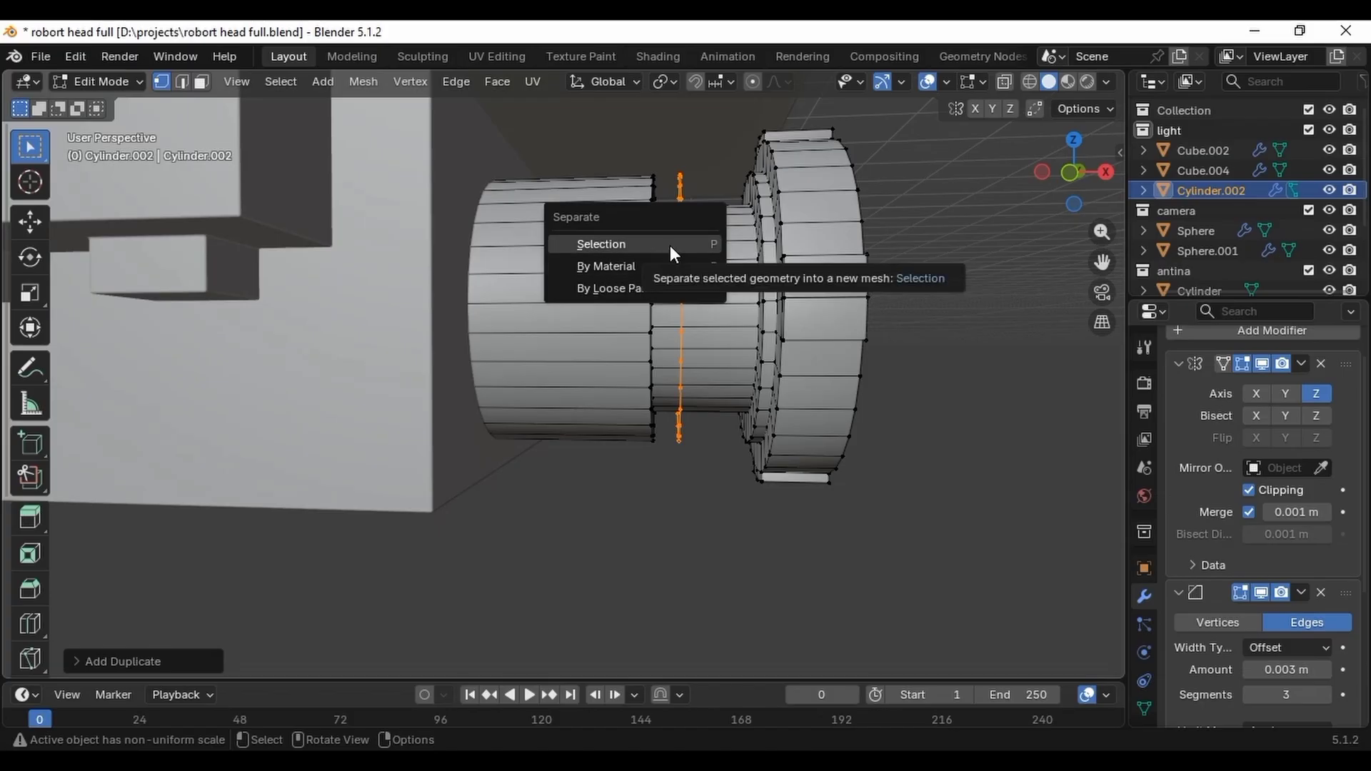
{"action": "left_click", "coordinate": [671, 246]}
{"action": "key", "text": "Tab"}
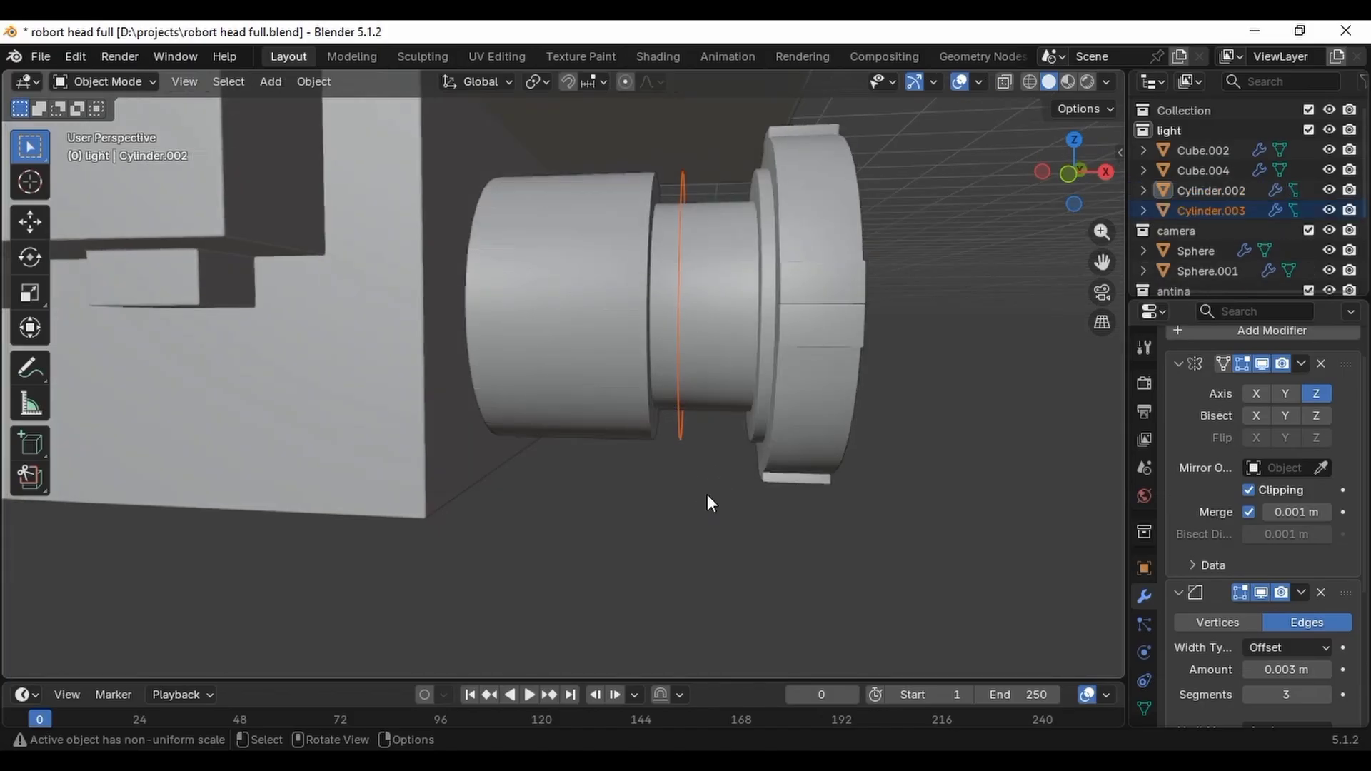
{"action": "left_click", "coordinate": [680, 428]}
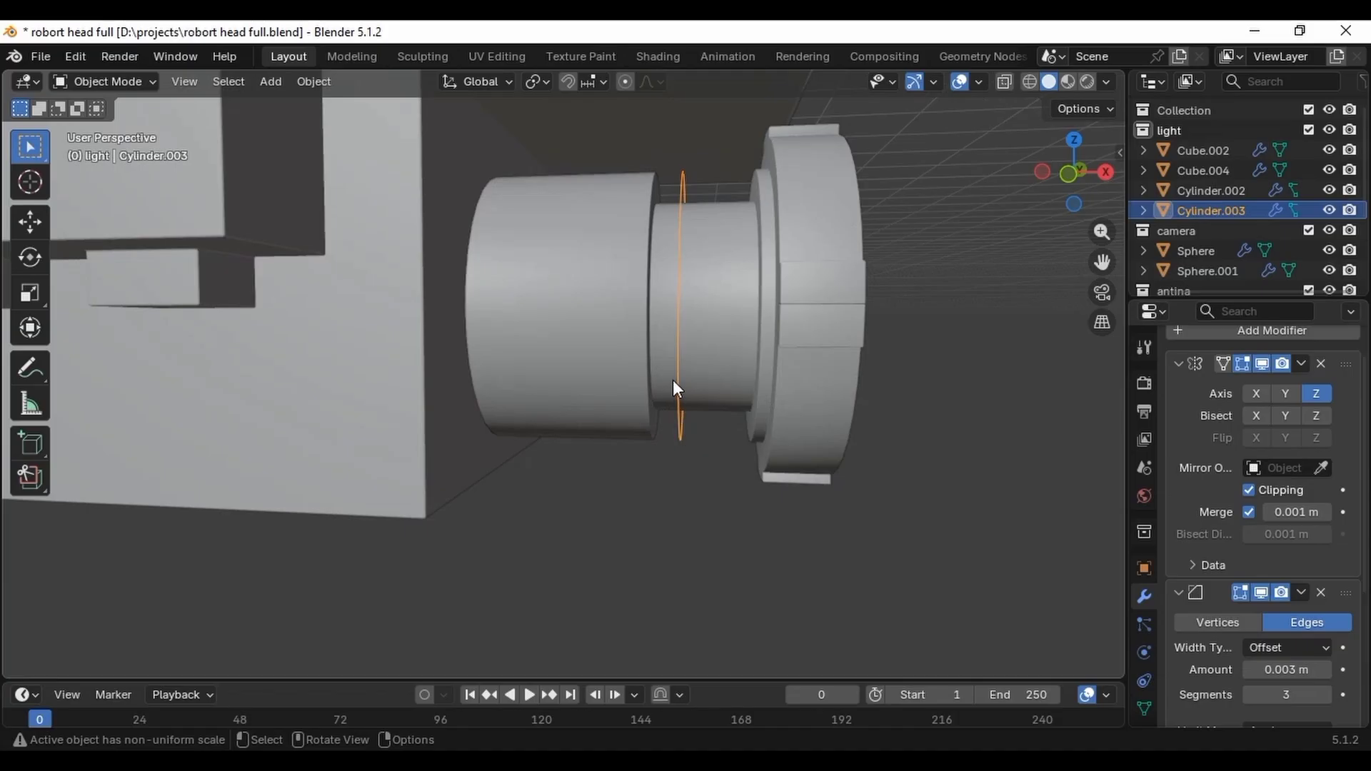
{"action": "scroll", "coordinate": [672, 380], "scroll_direction": "up", "scroll_amount": 1}
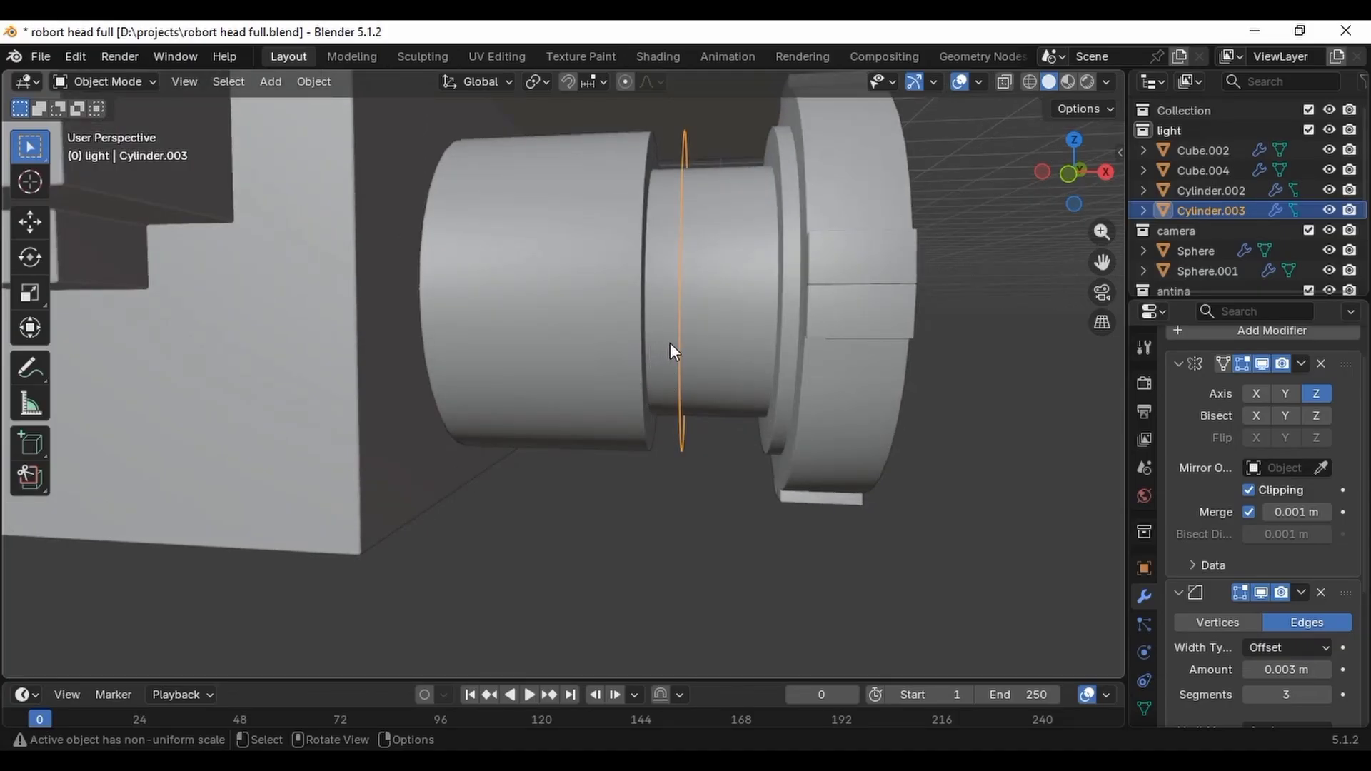
{"action": "key", "text": "g"}
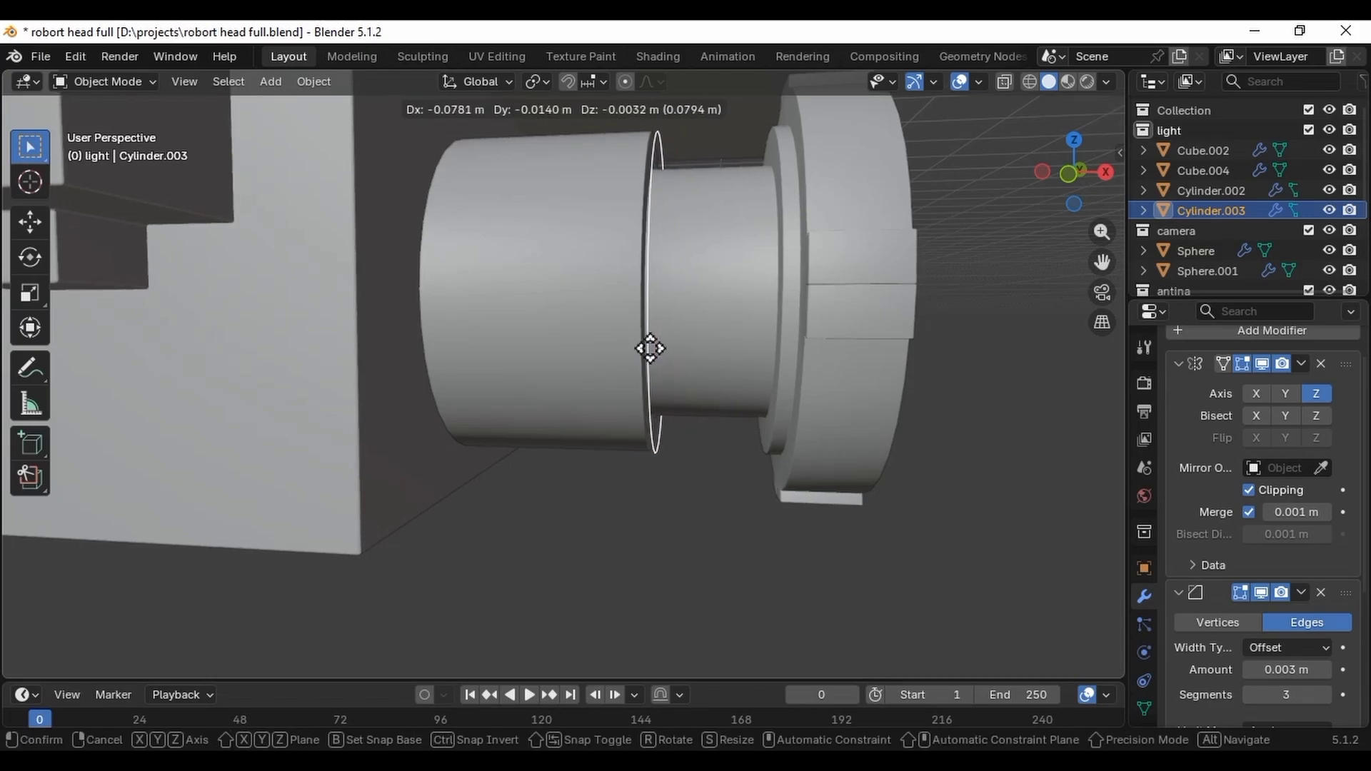
{"action": "key", "text": "s"}
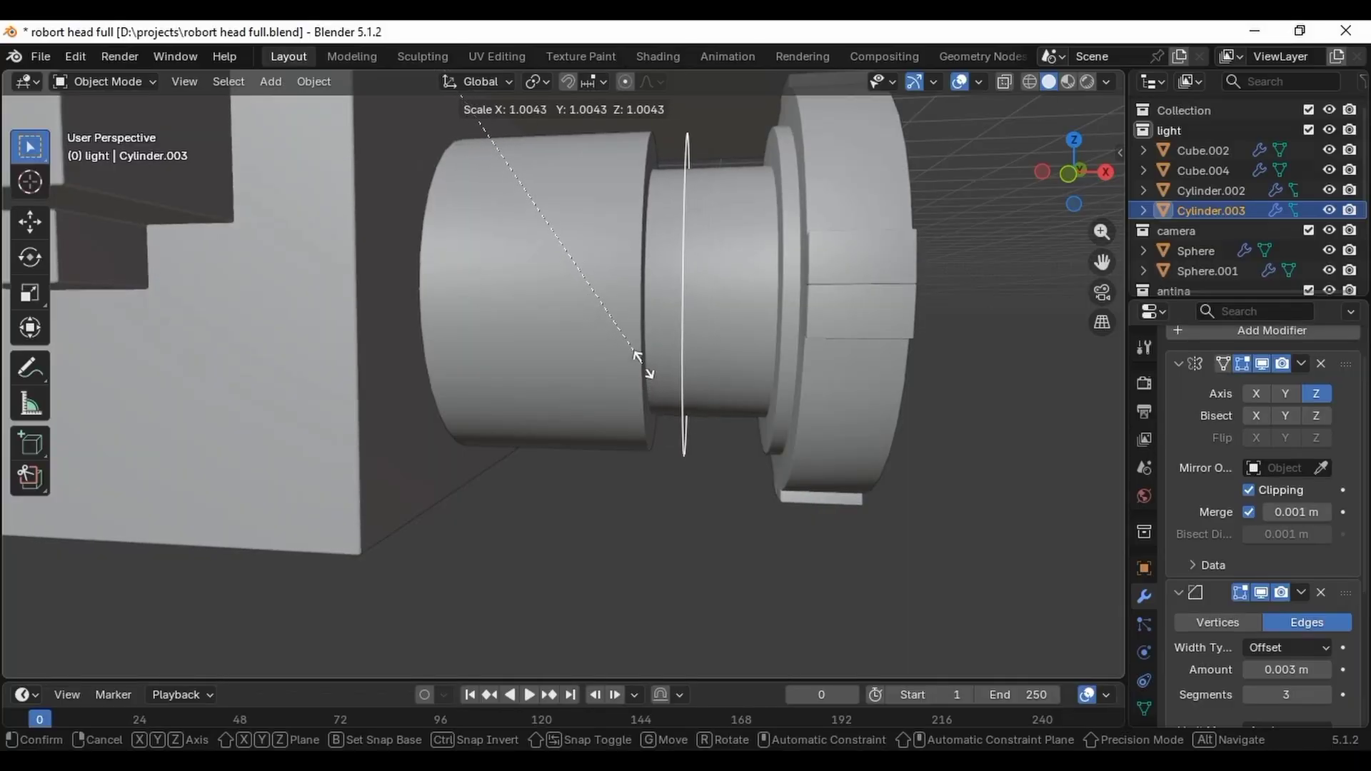
{"action": "right_click", "coordinate": [645, 368]}
{"action": "key", "text": "ctrl+z"}
{"action": "key", "text": "ctrl+z"}
Place the separated edge loop at the end of the wide cylinder section and scale it up to about 1.4 times, beyond the cylinder's diameter.
{"action": "middle_click_drag", "start_coordinate": [671, 443], "coordinate": [705, 524]}
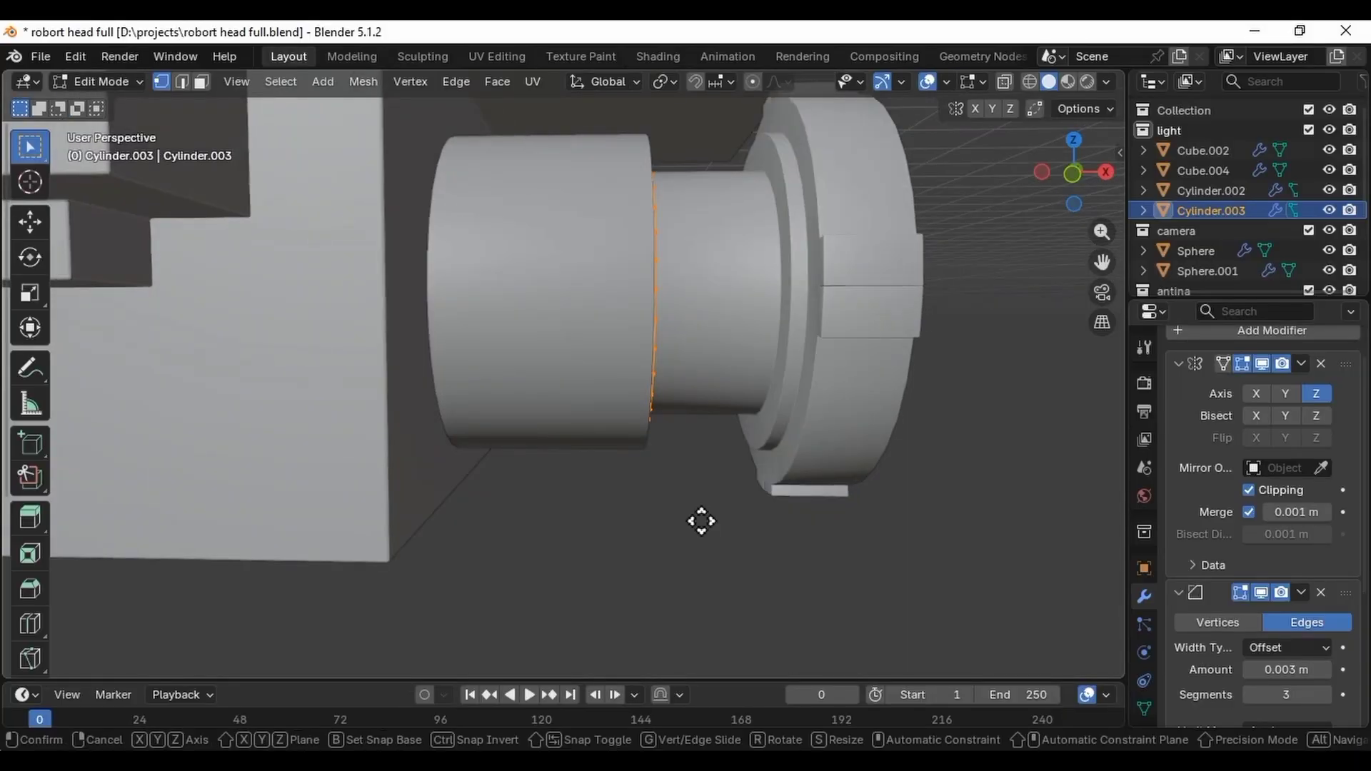
{"action": "key", "text": "s"}
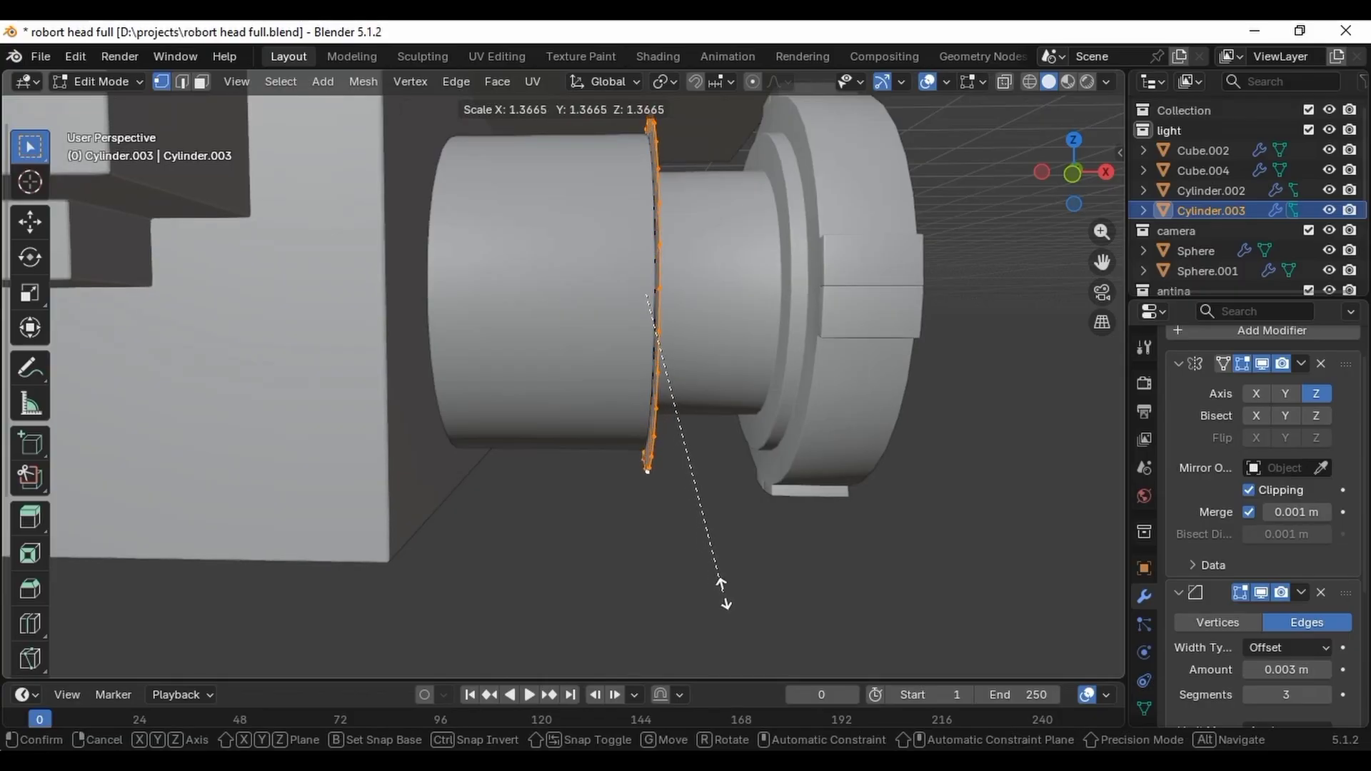
{"action": "left_click", "coordinate": [733, 607]}
Extrude the enlarged loop along X in the front view up to the end flange to form a ring around the narrow section.
{"action": "key", "text": "KP_1"}
{"action": "key", "text": "e"}
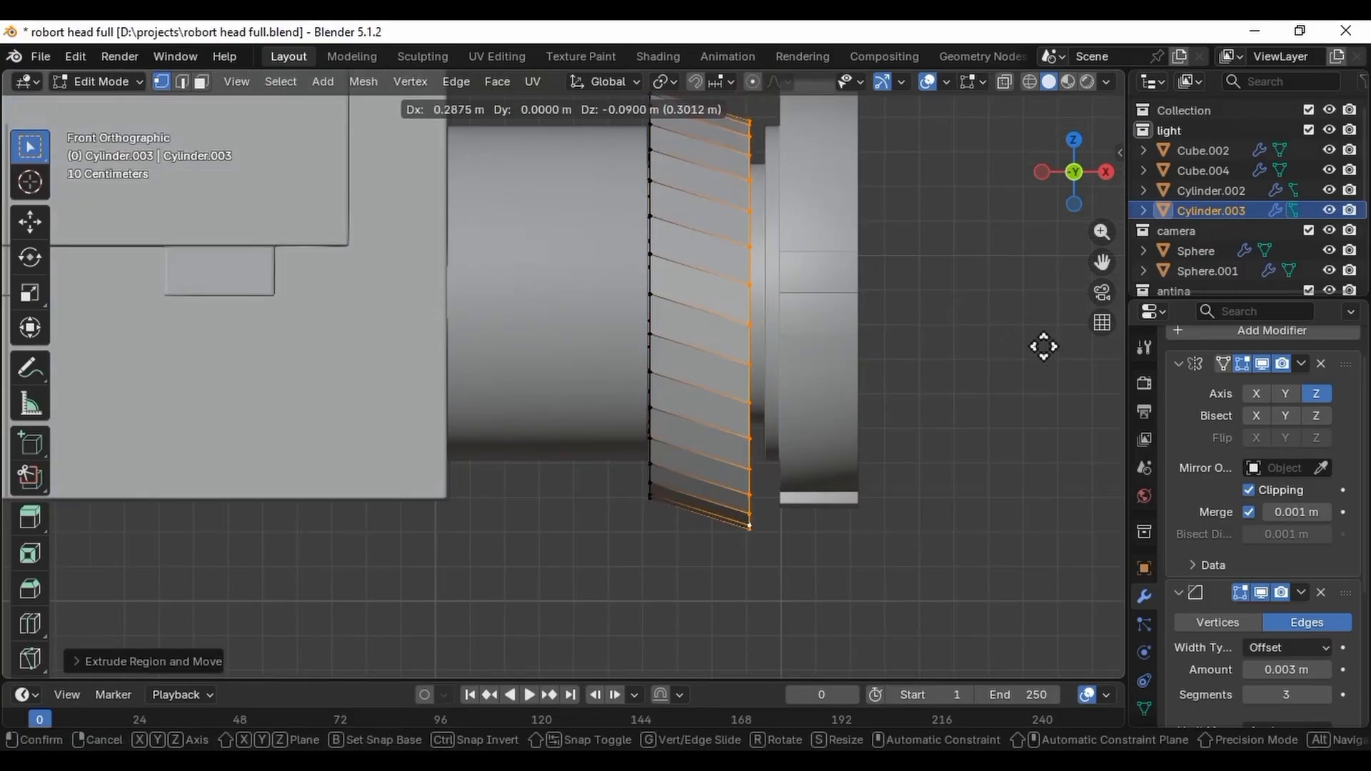
{"action": "key", "text": "x"}
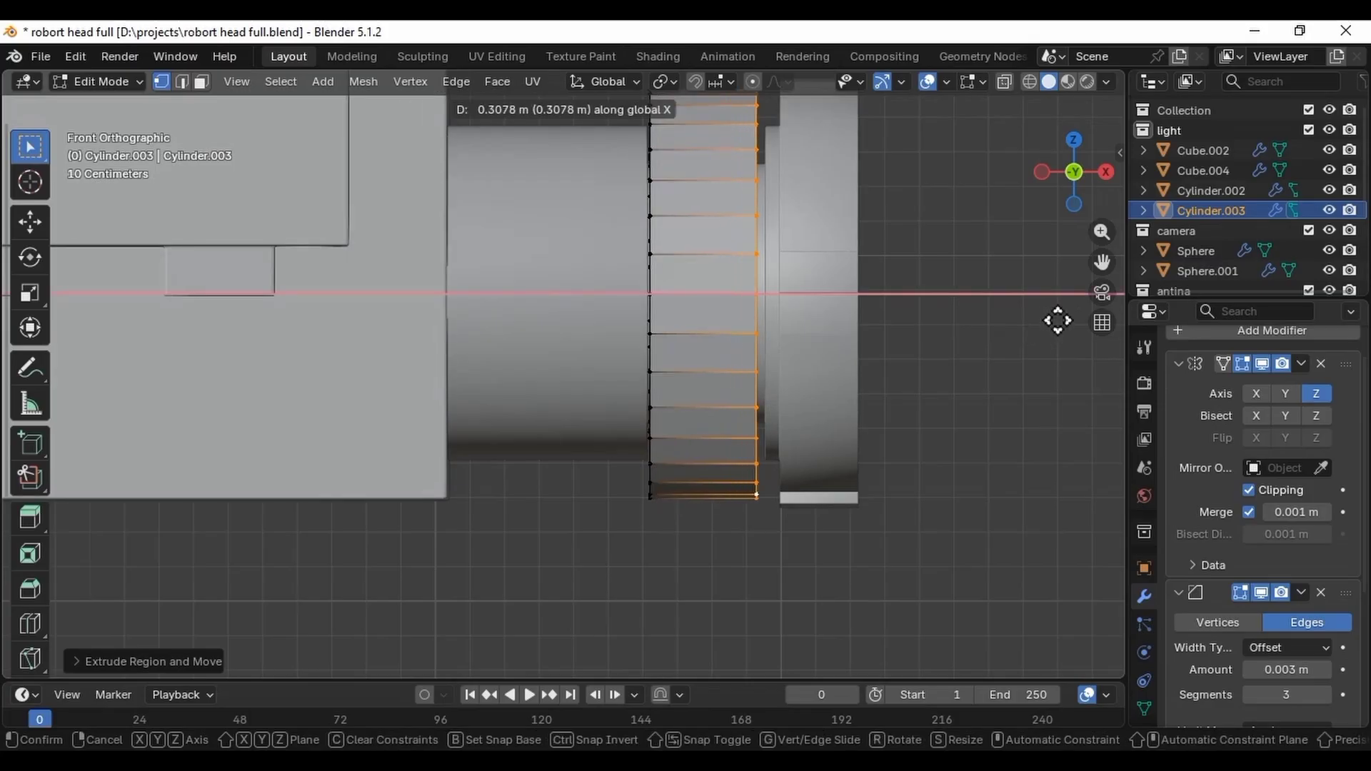
{"action": "left_click", "coordinate": [1074, 316]}
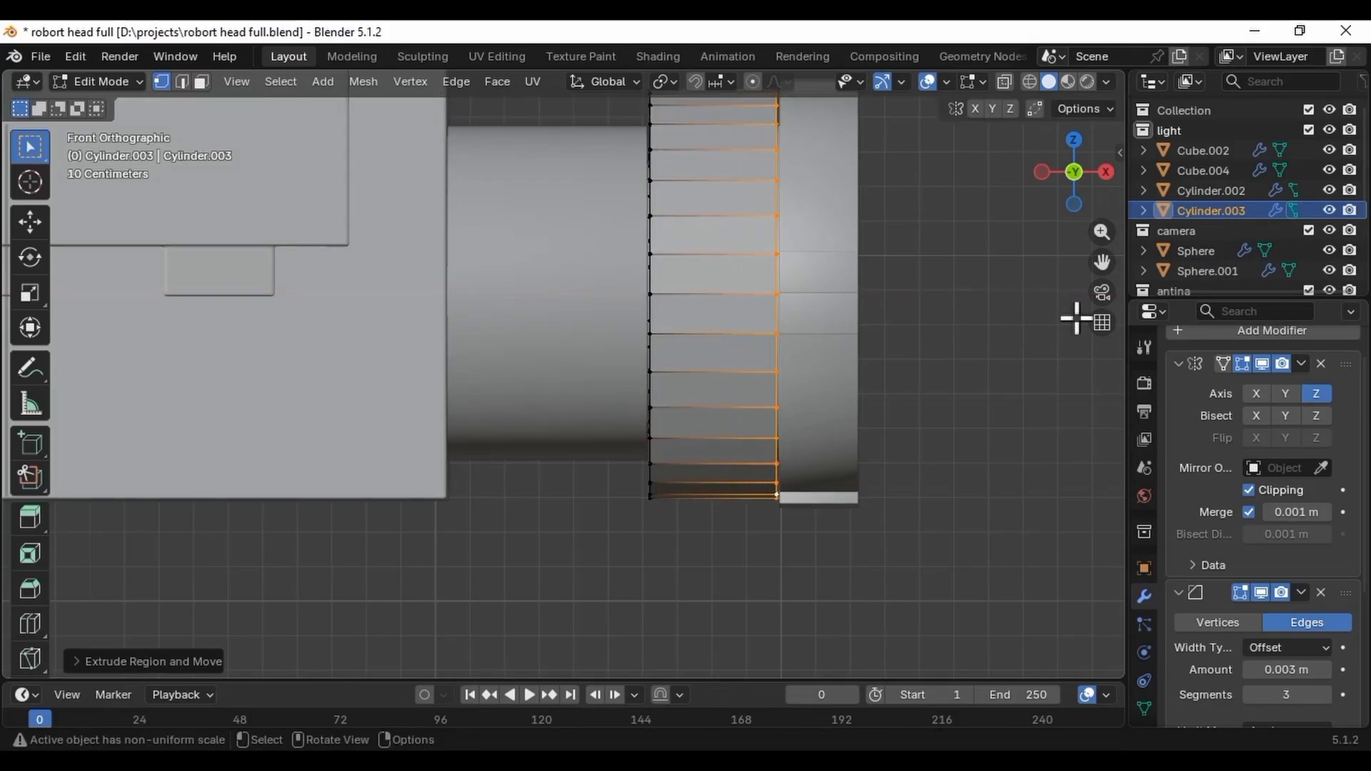
{"action": "key", "text": "s"}
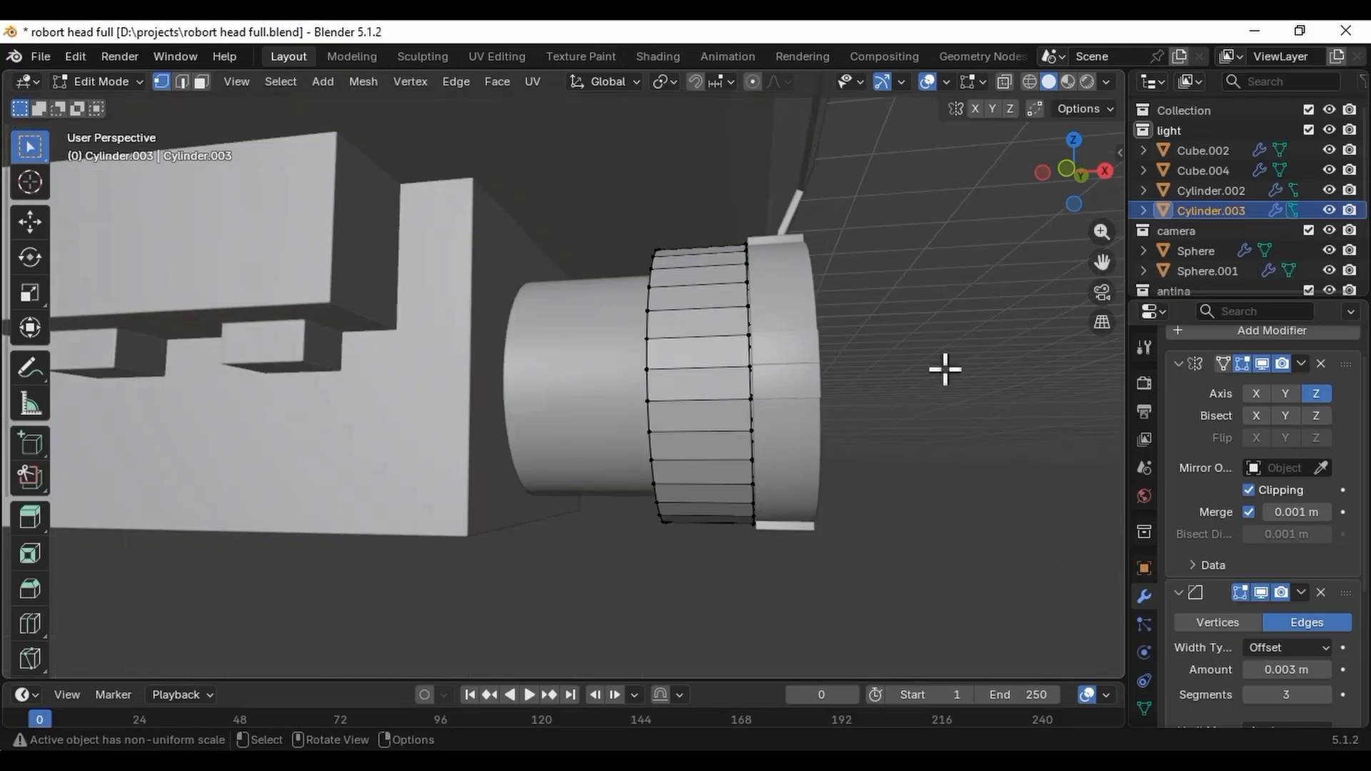
Apply Shade Auto Smooth to the new ring object and deselect it.
{"action": "key", "text": "Tab"}
{"action": "right_click", "coordinate": [704, 441]}
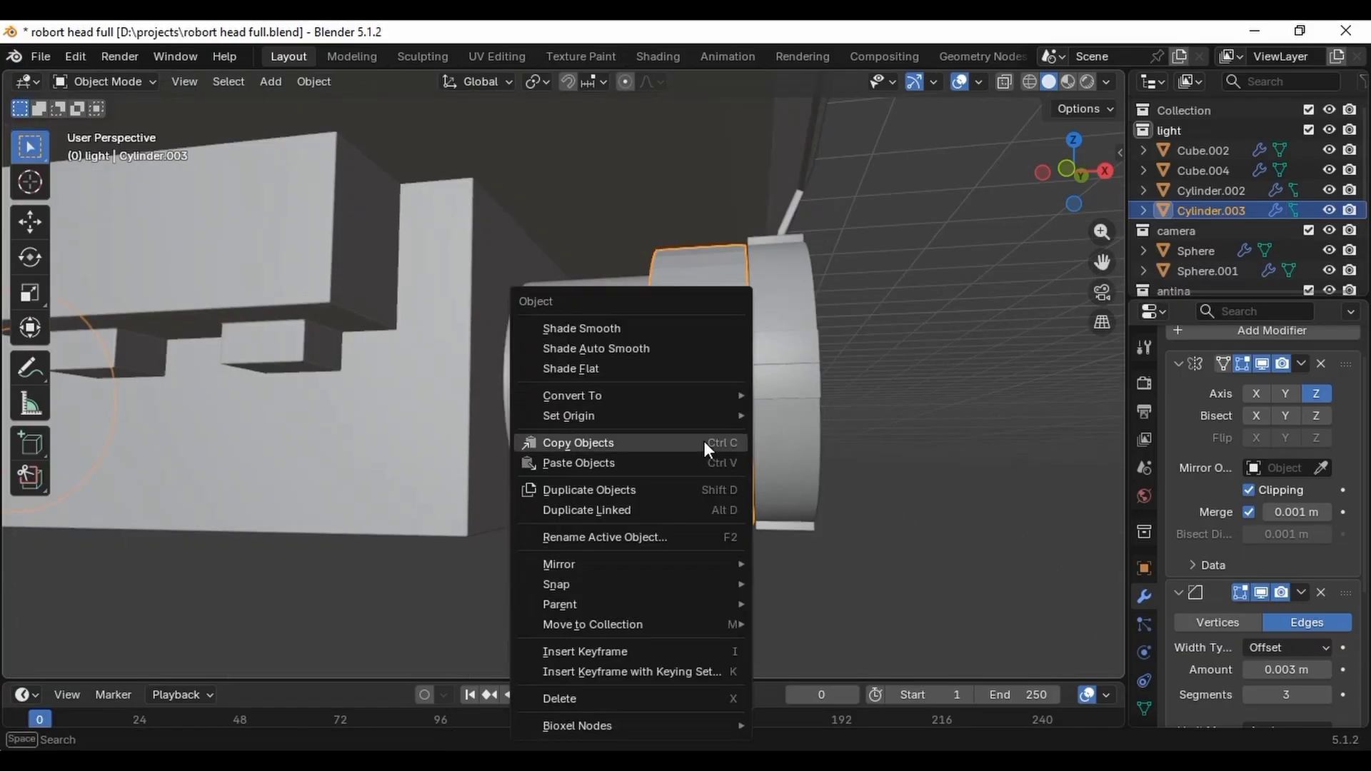
{"action": "left_click", "coordinate": [660, 347]}
{"action": "middle_click_drag", "start_coordinate": [879, 466], "coordinate": [717, 474]}
{"action": "left_click", "coordinate": [865, 500]}
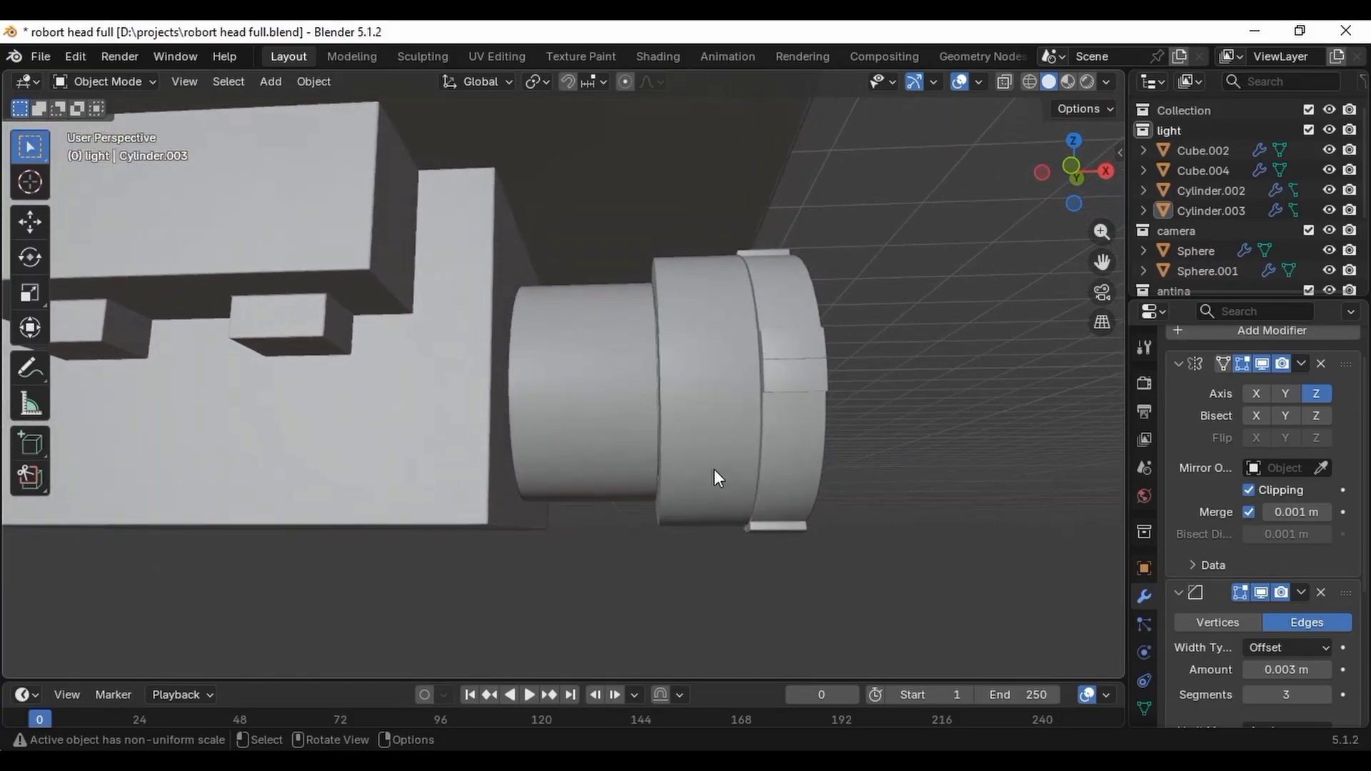
Select the ring's outer face loop and scale it down slightly along X to leave a small gap before the flange.
{"action": "left_click", "coordinate": [718, 477]}
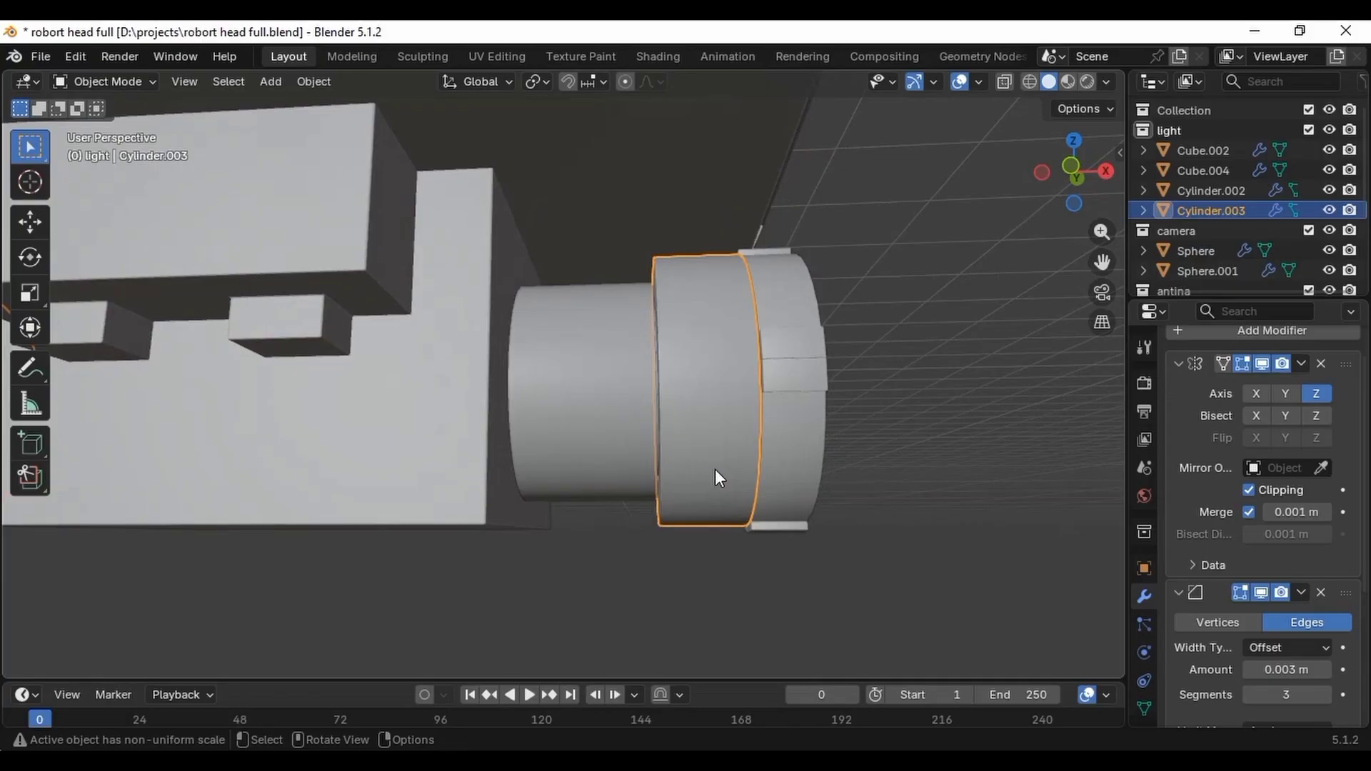
{"action": "key", "text": "Tab"}
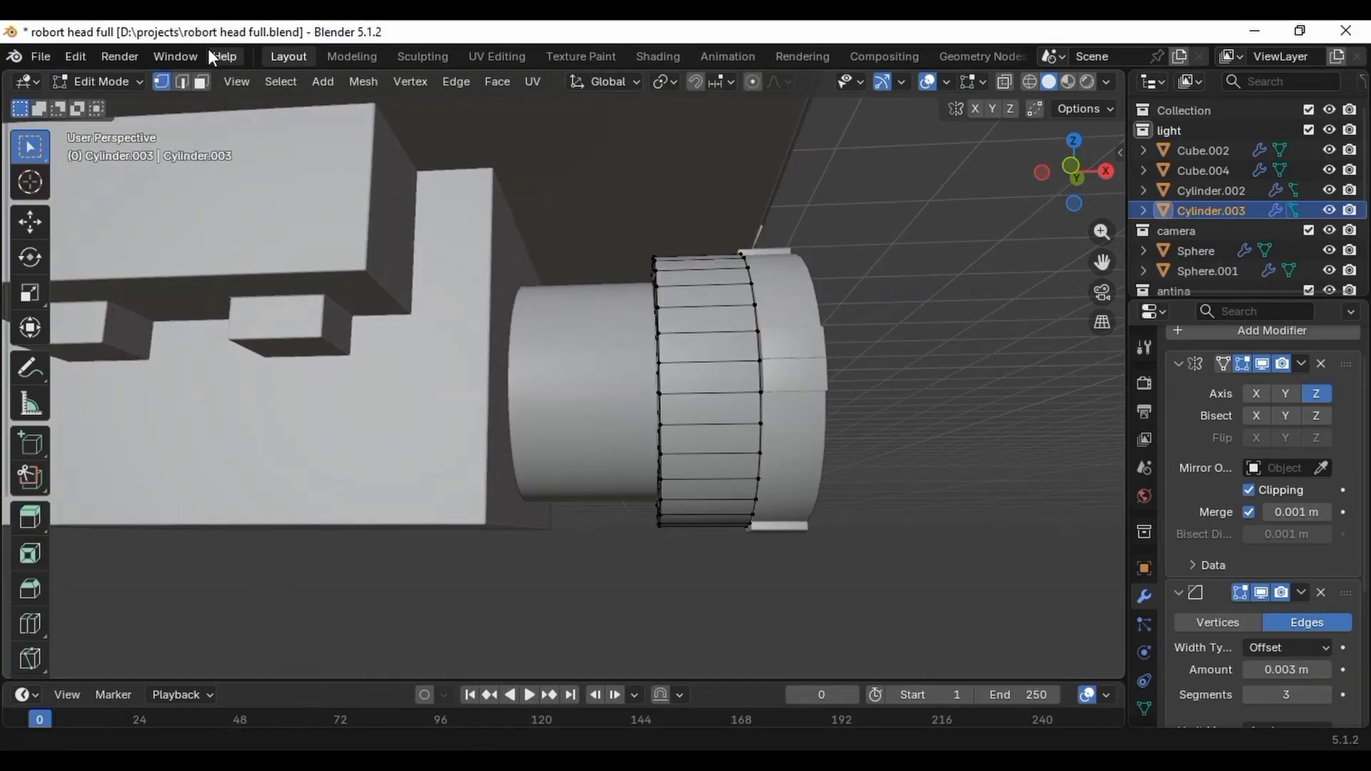
{"action": "left_click", "coordinate": [201, 81]}
{"action": "left_click", "coordinate": [725, 398], "text": "alt"}
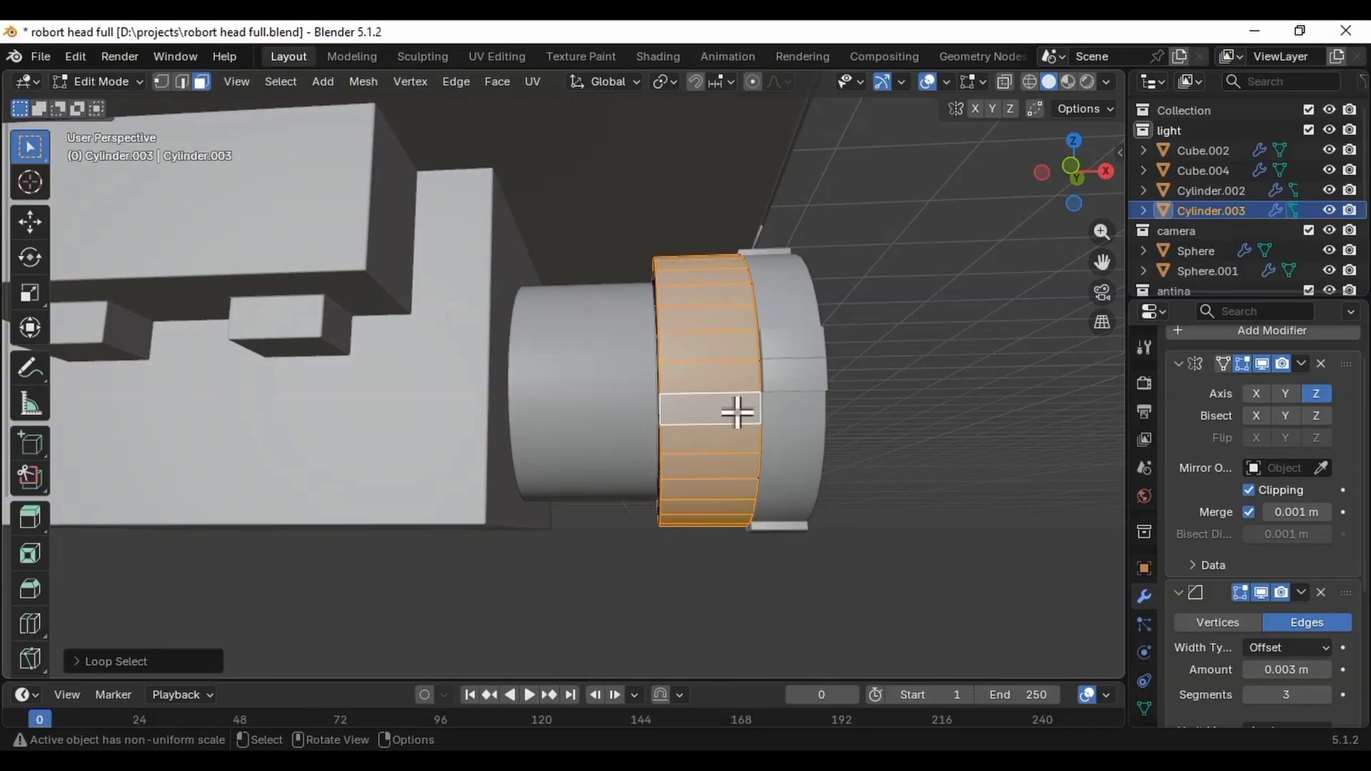
{"action": "key", "text": "s"}
{"action": "key", "text": "shift+x"}
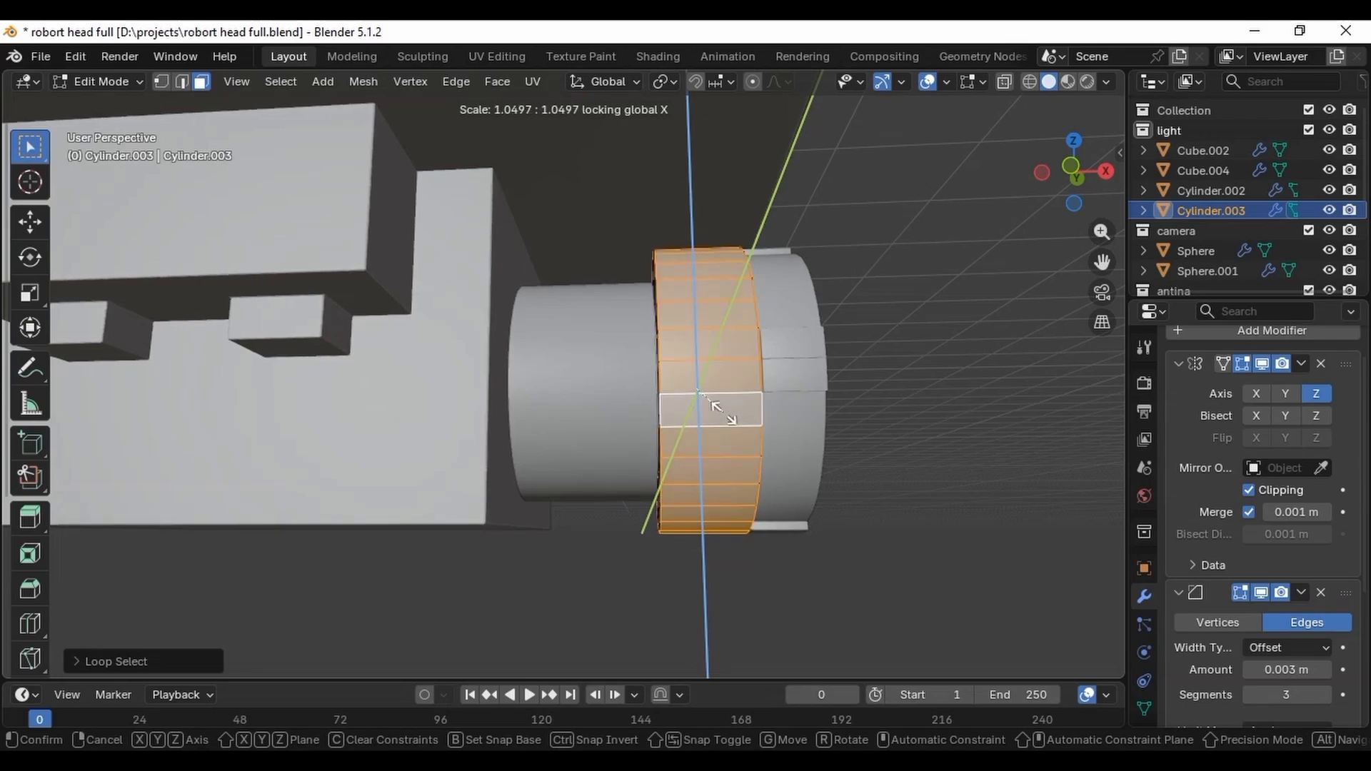
{"action": "key", "text": "c"}
{"action": "key", "text": "x"}
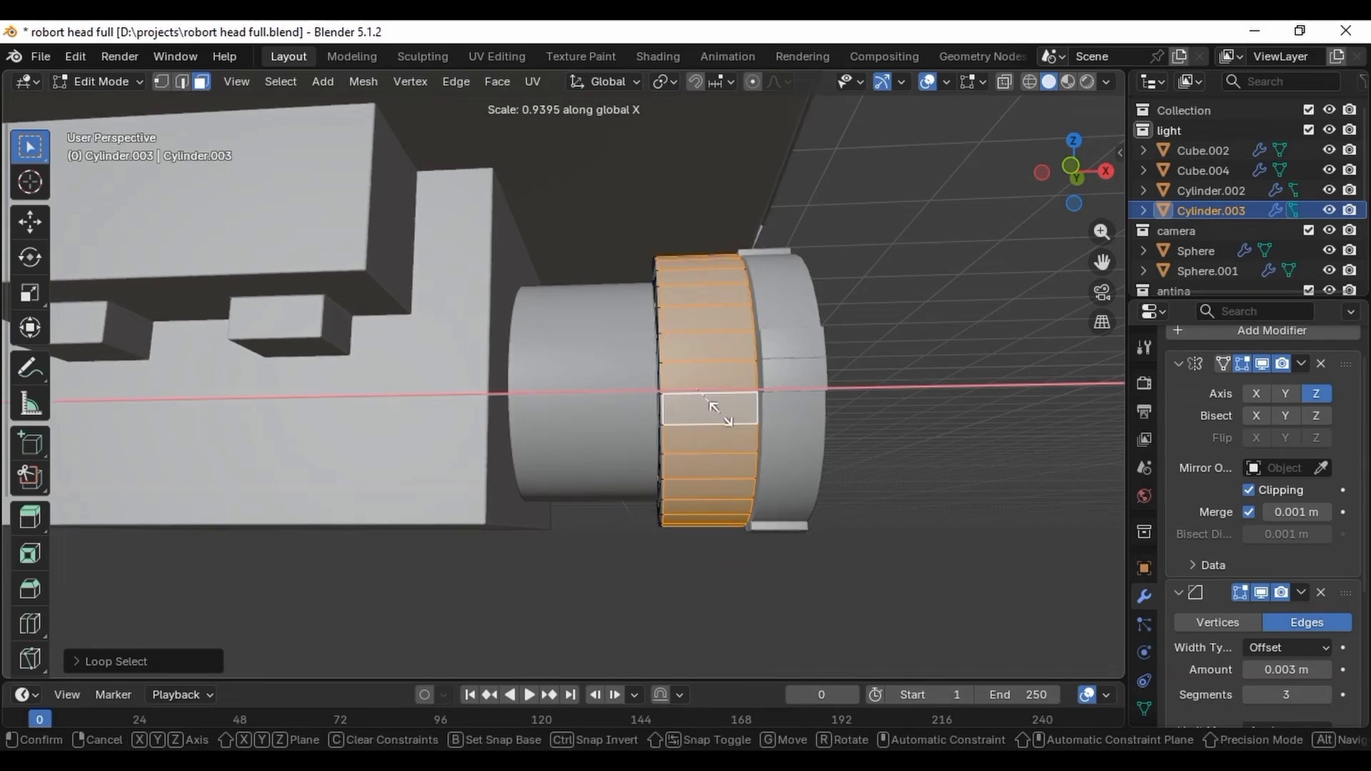
{"action": "left_click", "coordinate": [749, 433]}
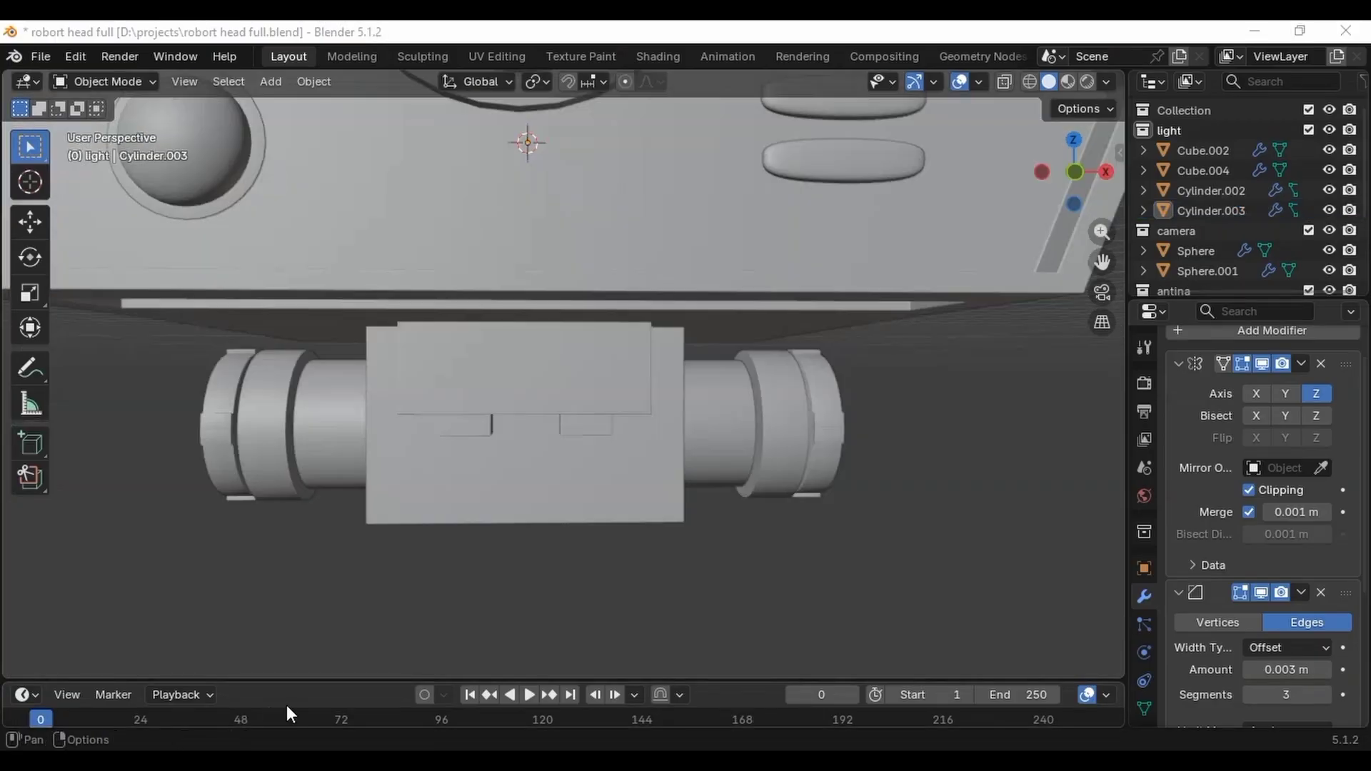
Select the ring together with the flanged cylinder it surrounds and enter Edit Mode on both objects.
{"action": "middle_click_drag", "start_coordinate": [446, 659], "coordinate": [495, 618]}
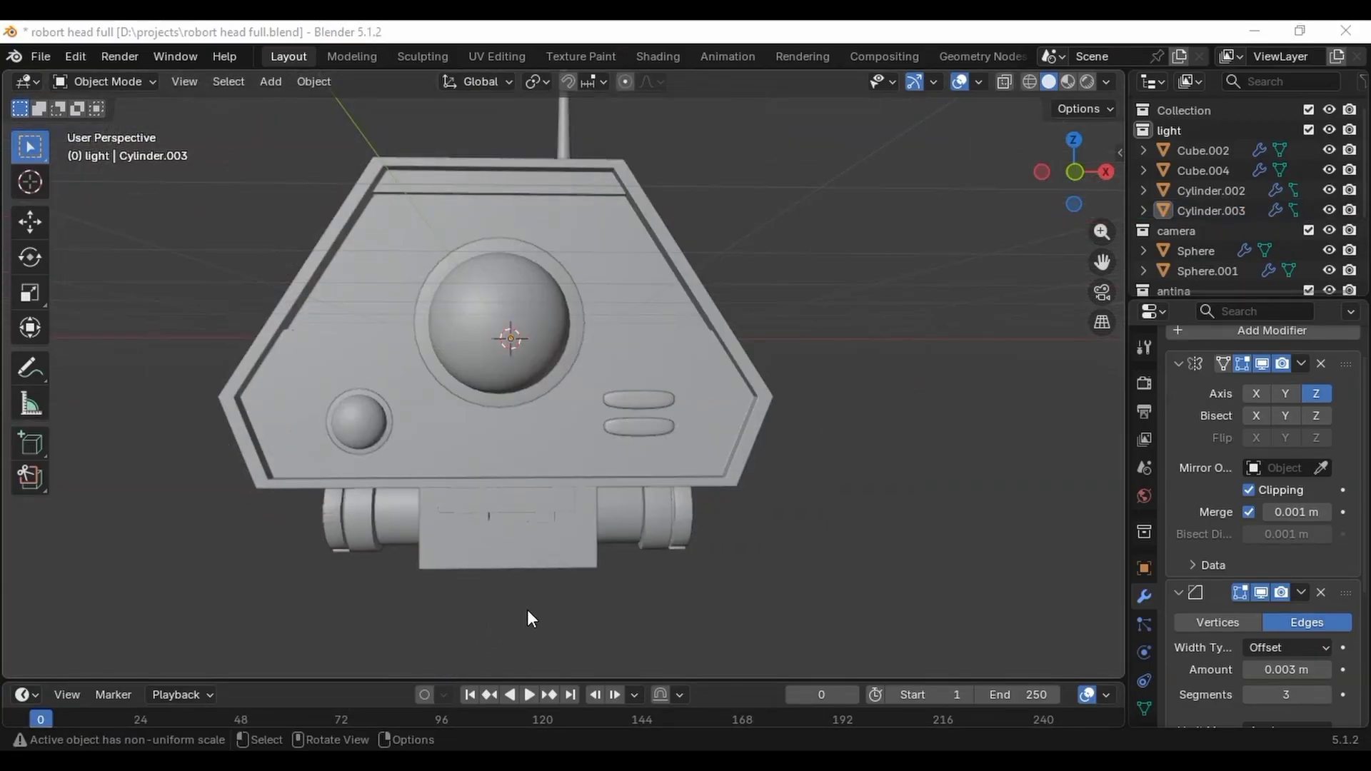
{"action": "middle_click_drag", "start_coordinate": [566, 590], "coordinate": [649, 517]}
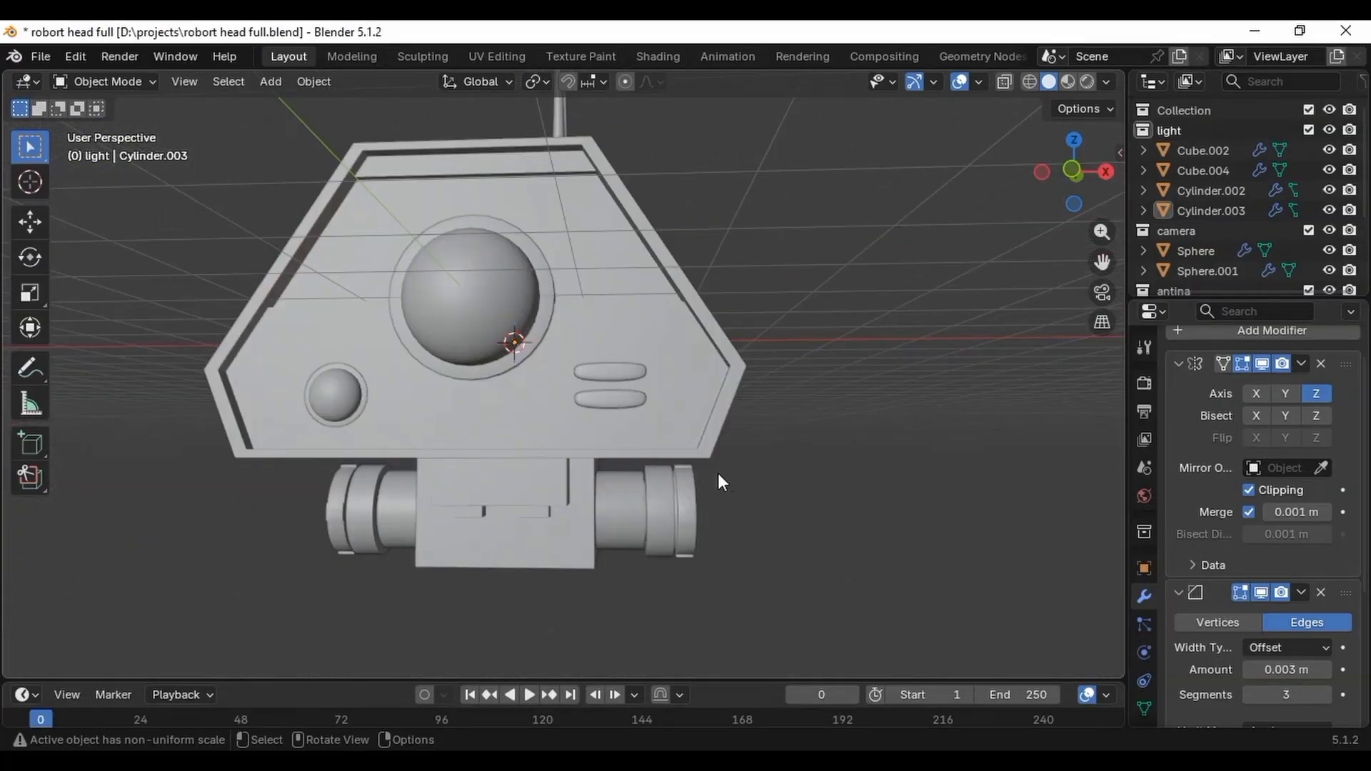
{"action": "left_click", "coordinate": [665, 511]}
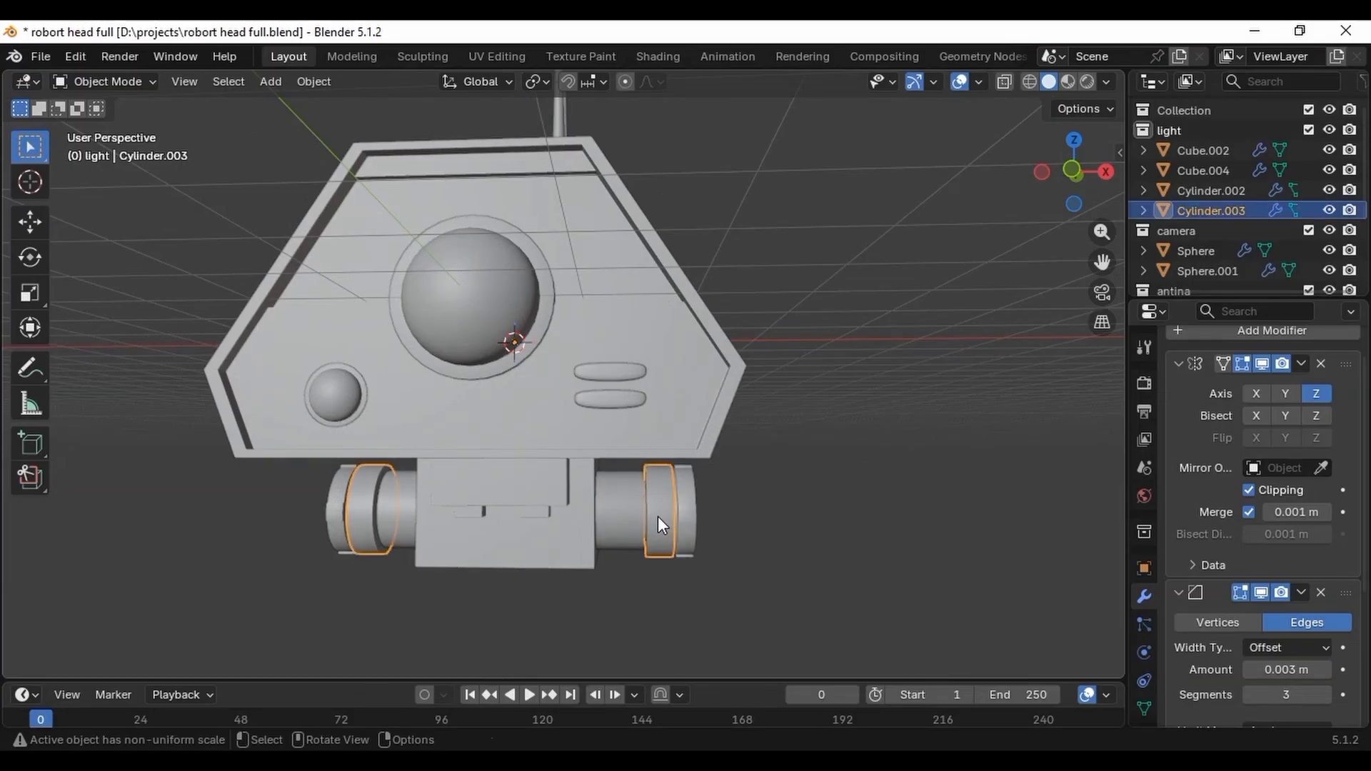
{"action": "left_click", "coordinate": [637, 520], "text": "shift"}
{"action": "key", "text": "Tab"}
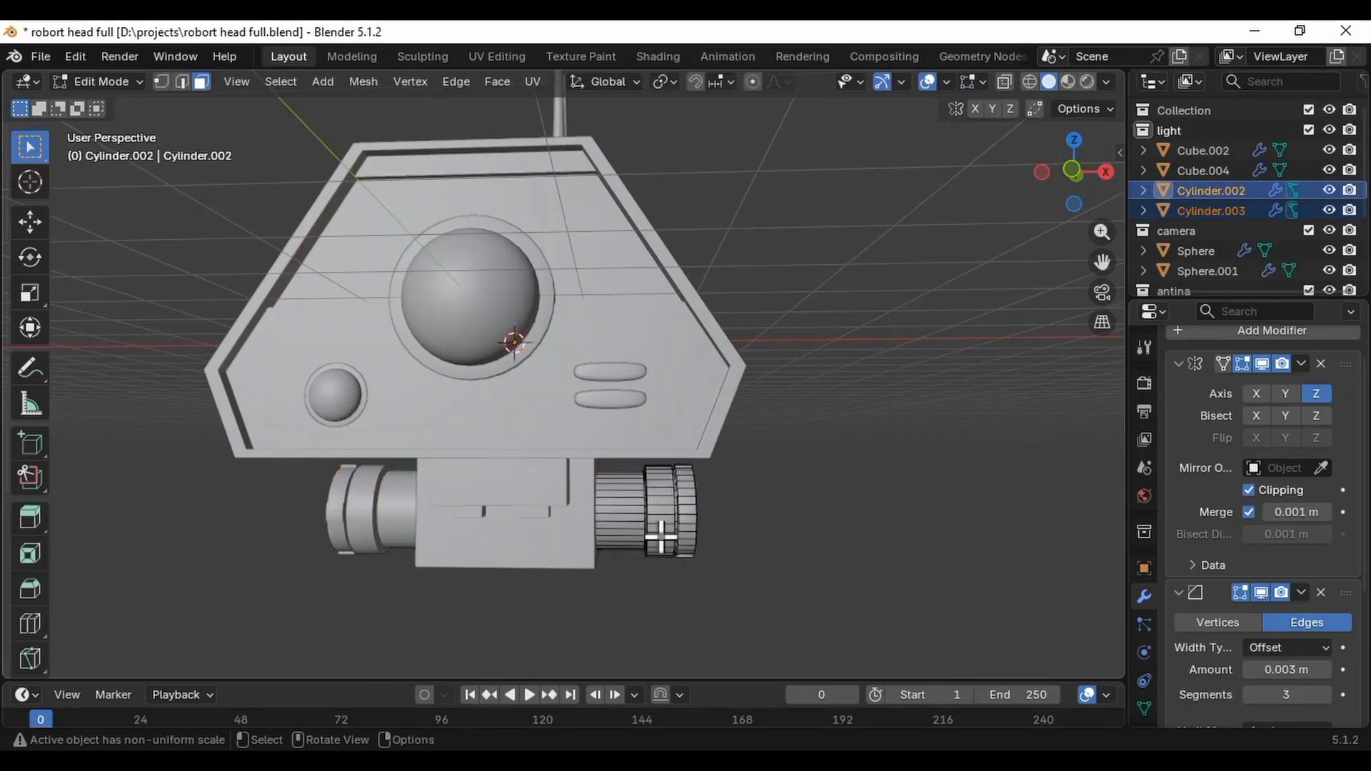
{"action": "scroll", "coordinate": [650, 576], "scroll_direction": "up", "scroll_amount": 4}
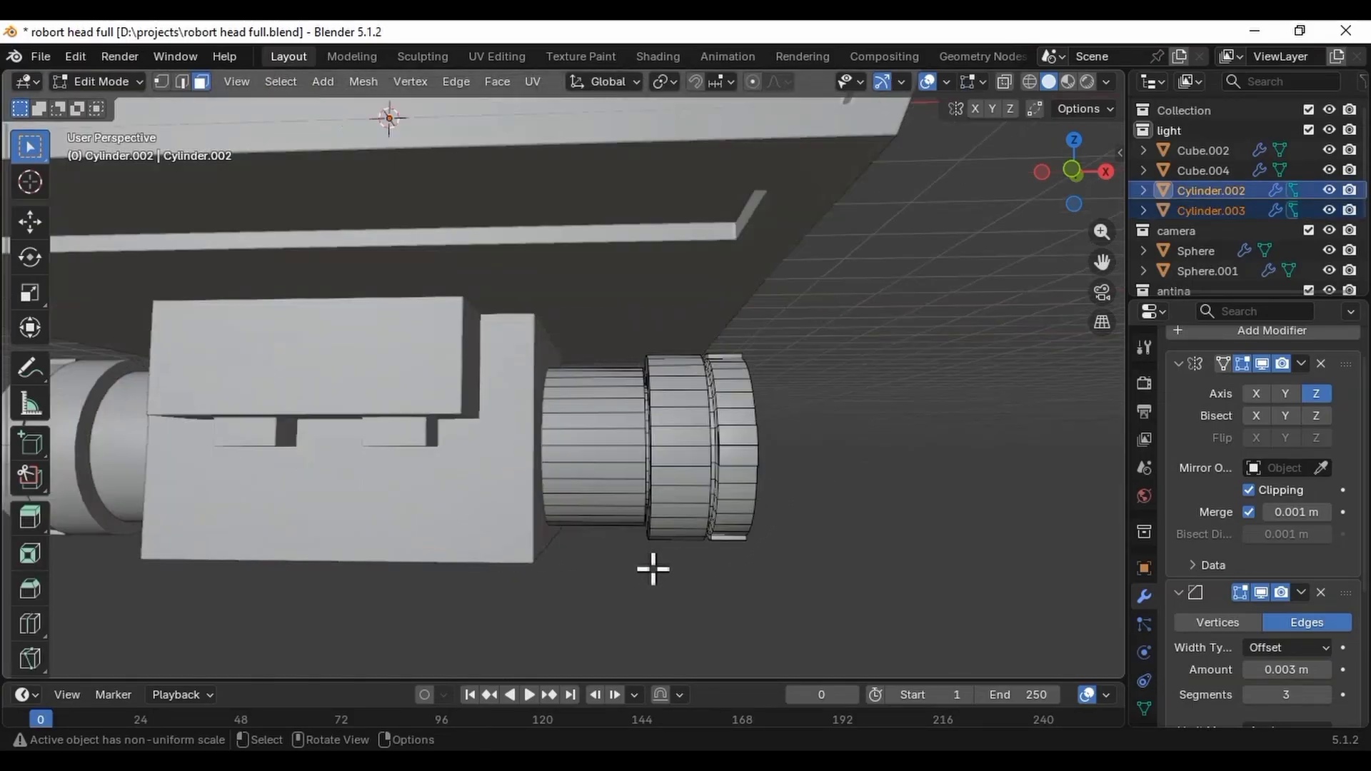
In wireframe vertex selection, move the ring's inner-end vertices and the cylinder's step along X toward the neck block, widening the ring.
{"action": "left_click", "coordinate": [162, 82]}
{"action": "left_click_drag", "start_coordinate": [634, 331], "coordinate": [672, 566]}
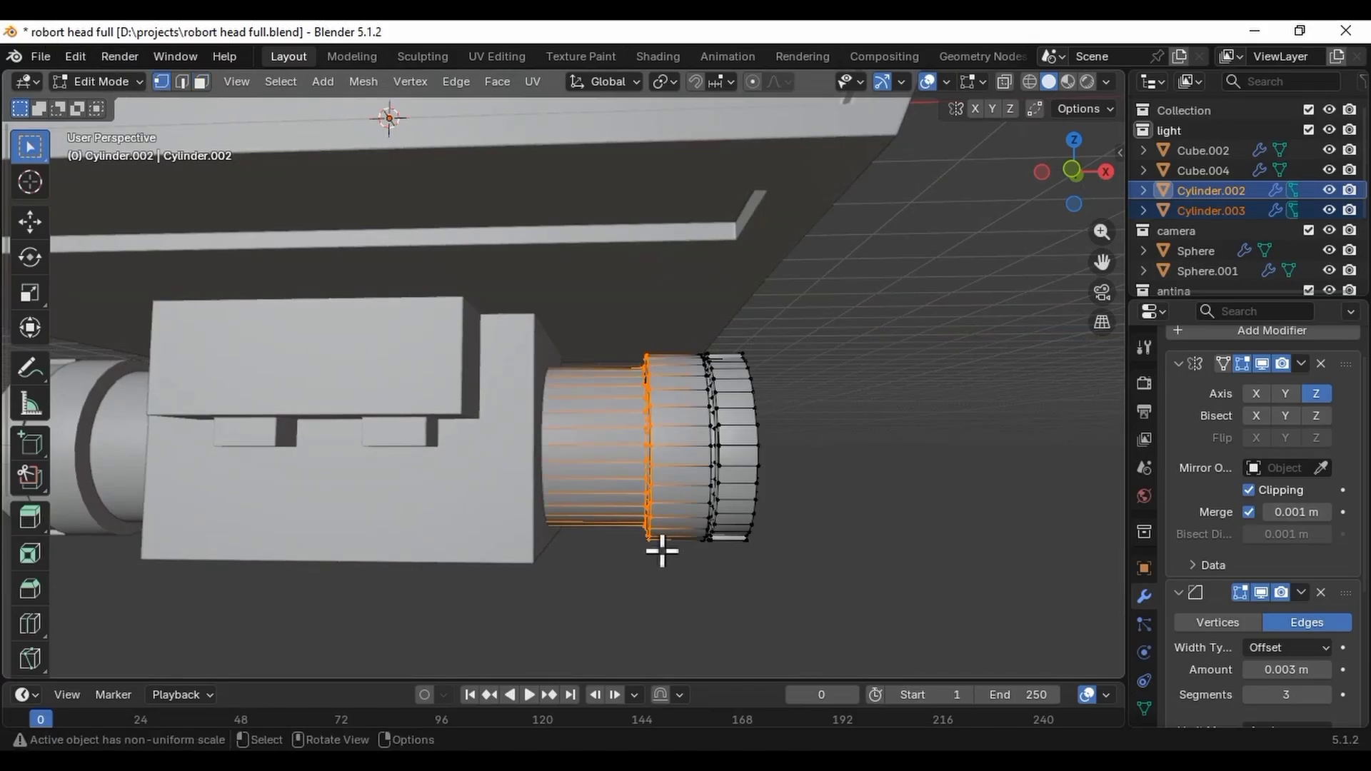
{"action": "left_click", "coordinate": [913, 374]}
{"action": "left_click", "coordinate": [1029, 81]}
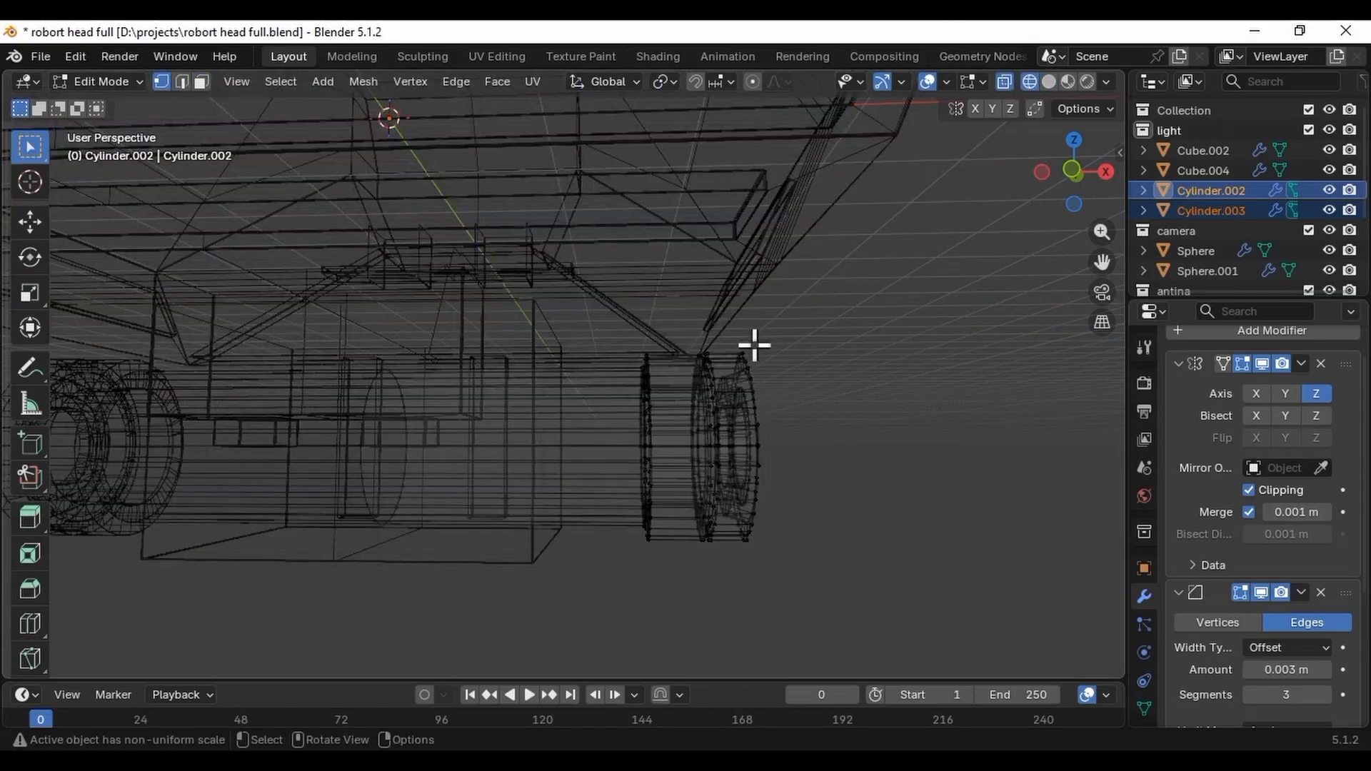
{"action": "middle_click_drag", "start_coordinate": [826, 372], "coordinate": [827, 381]}
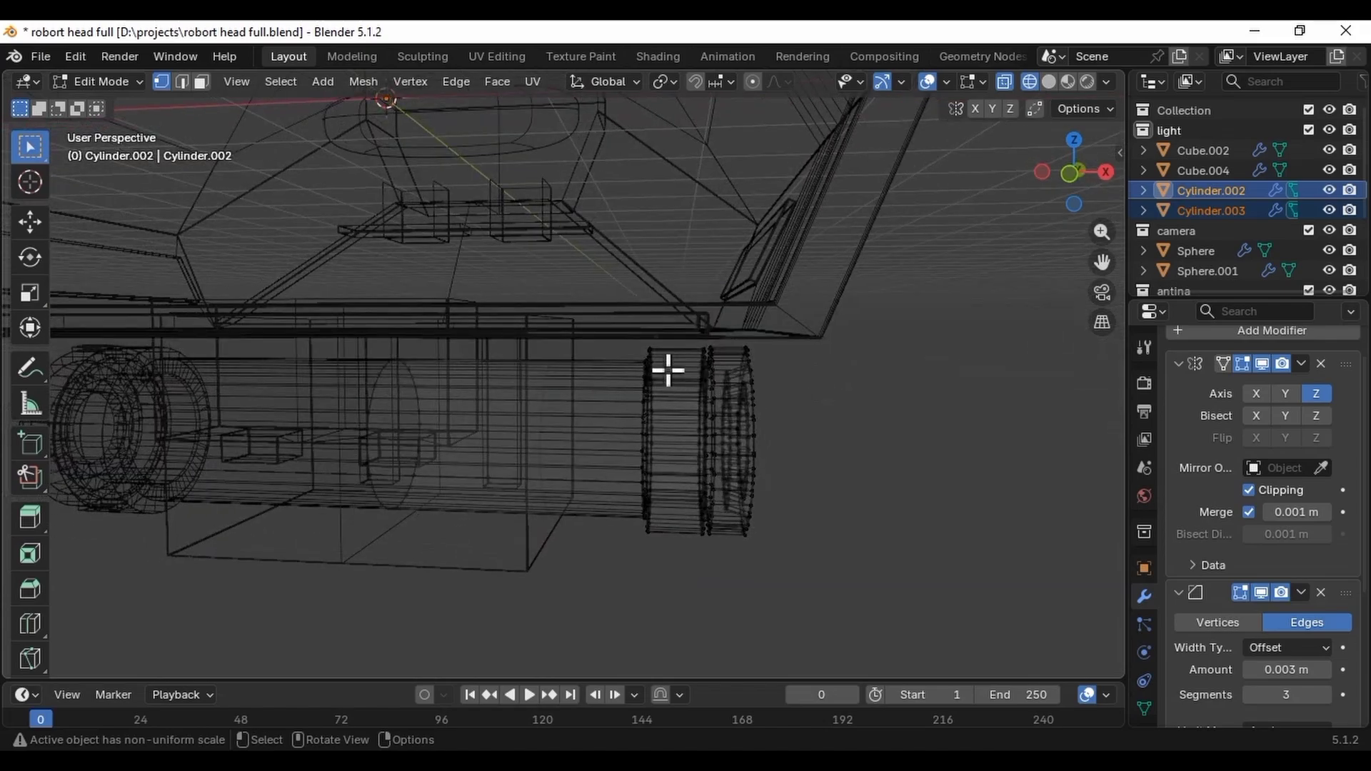
{"action": "left_click_drag", "start_coordinate": [643, 359], "coordinate": [672, 568]}
{"action": "key", "text": "g"}
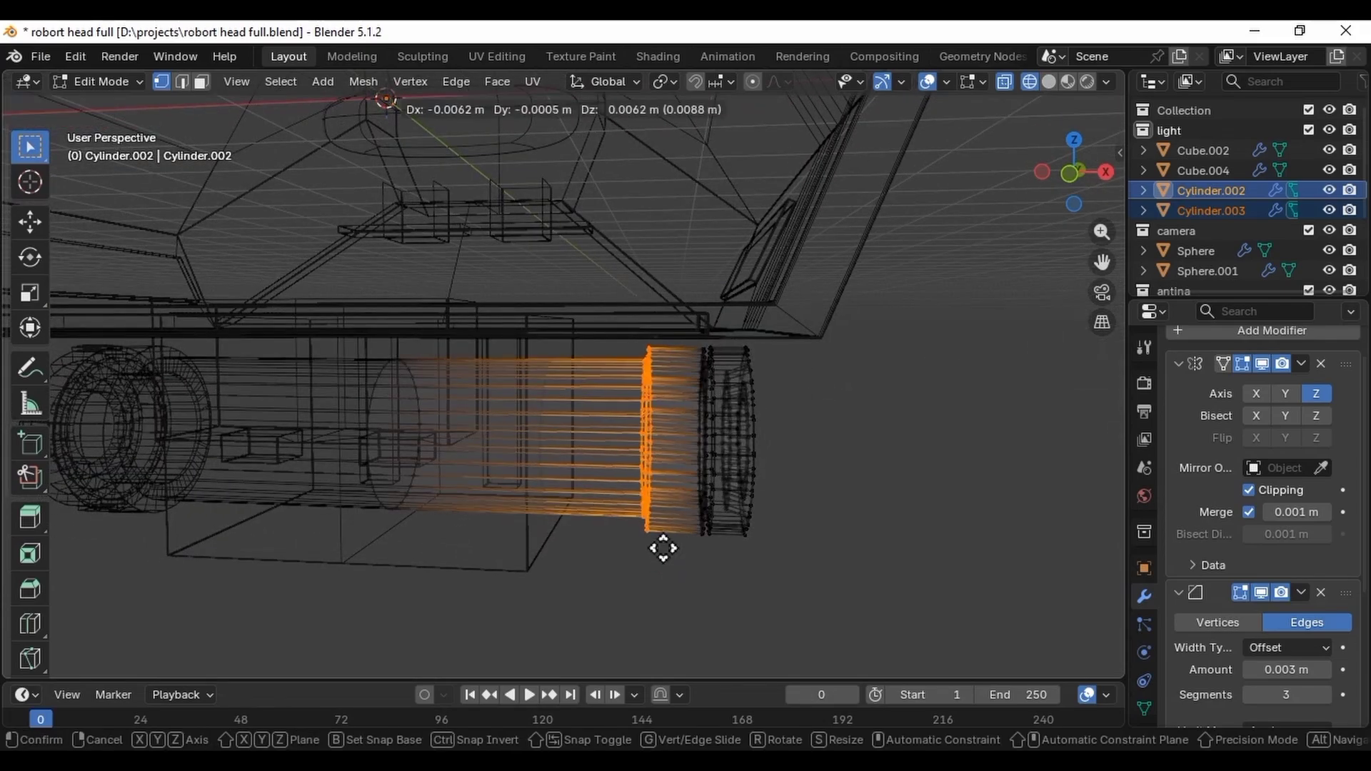
{"action": "key", "text": "x"}
{"action": "left_click", "coordinate": [643, 546]}
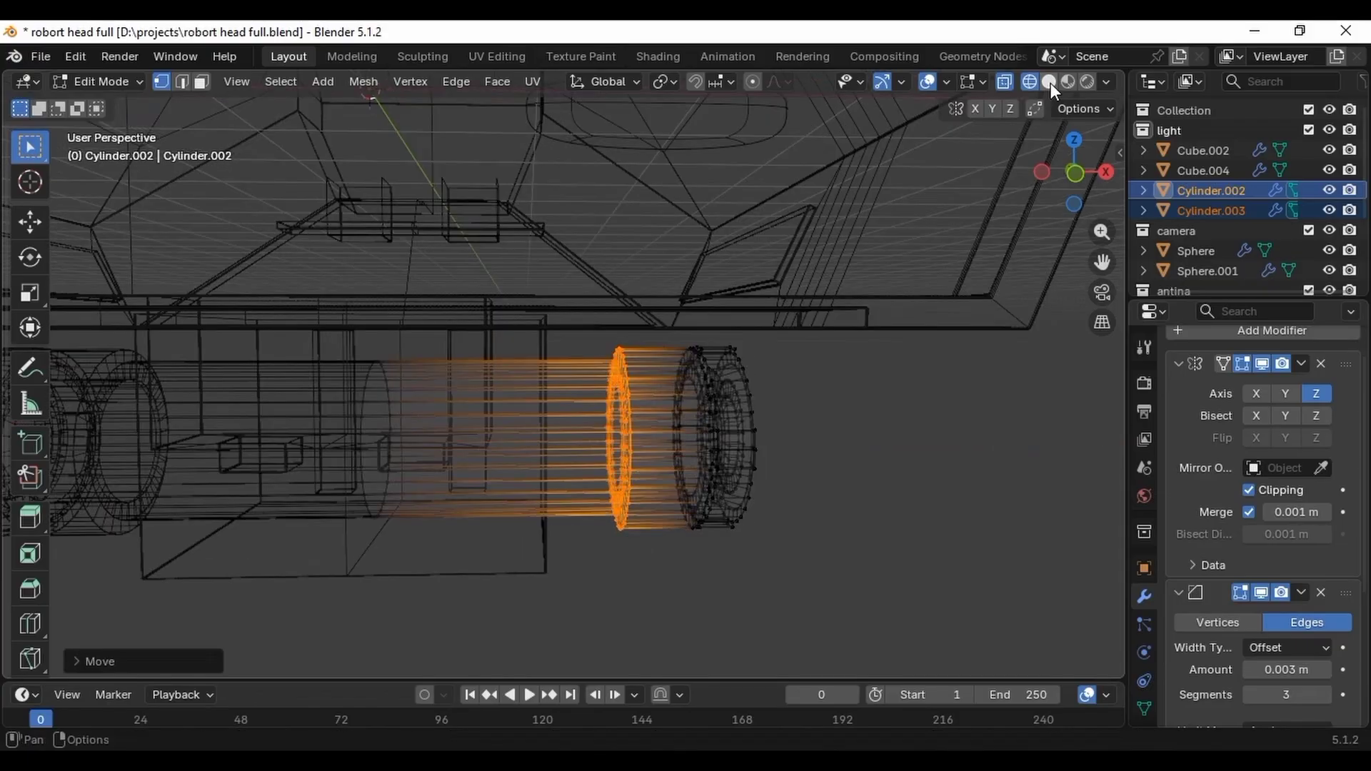
{"action": "left_click", "coordinate": [1048, 81]}
{"action": "left_click", "coordinate": [846, 465]}
{"action": "middle_click_drag", "start_coordinate": [847, 464], "coordinate": [857, 457]}
Move the ring's inner-end vertices slightly back along X toward the flange and finish editing in solid shading.
{"action": "left_click", "coordinate": [1029, 82]}
{"action": "left_click_drag", "start_coordinate": [619, 347], "coordinate": [663, 556]}
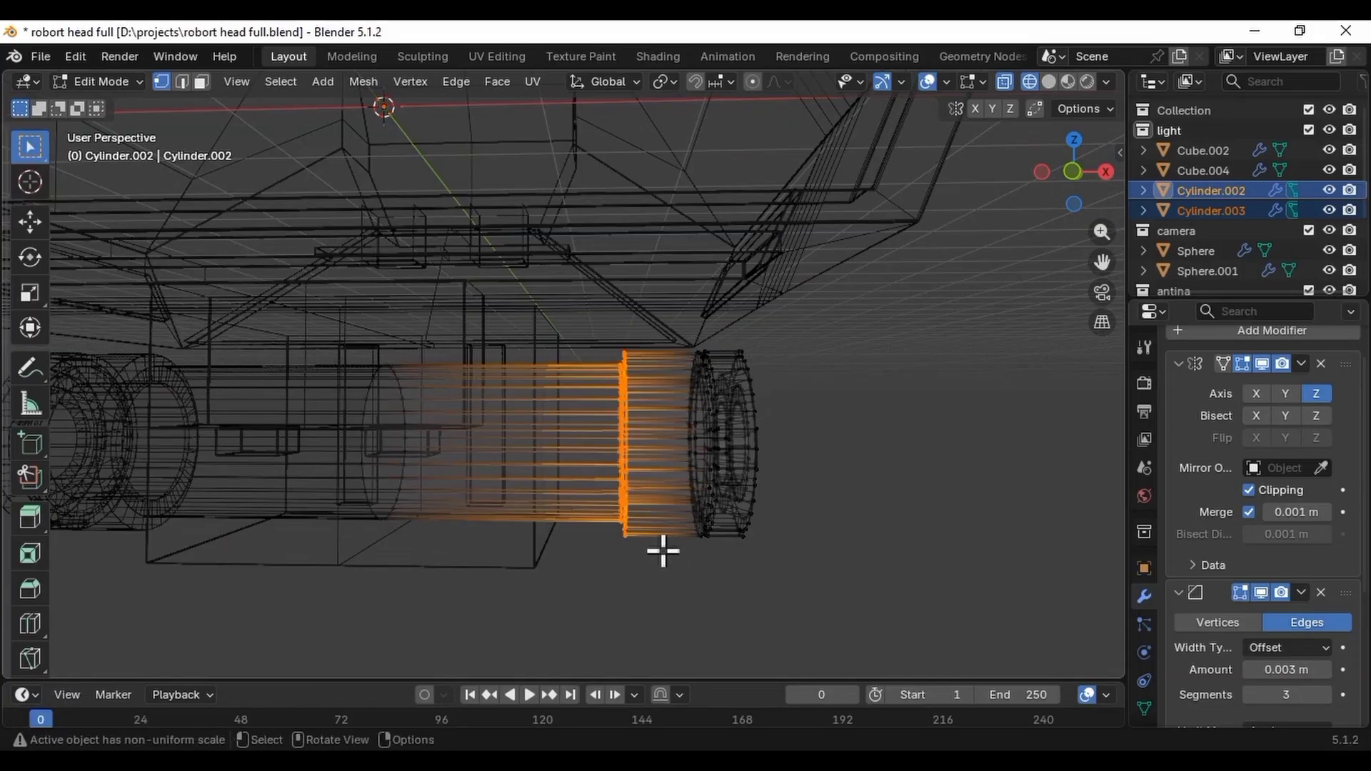
{"action": "key", "text": "g"}
{"action": "key", "text": "x"}
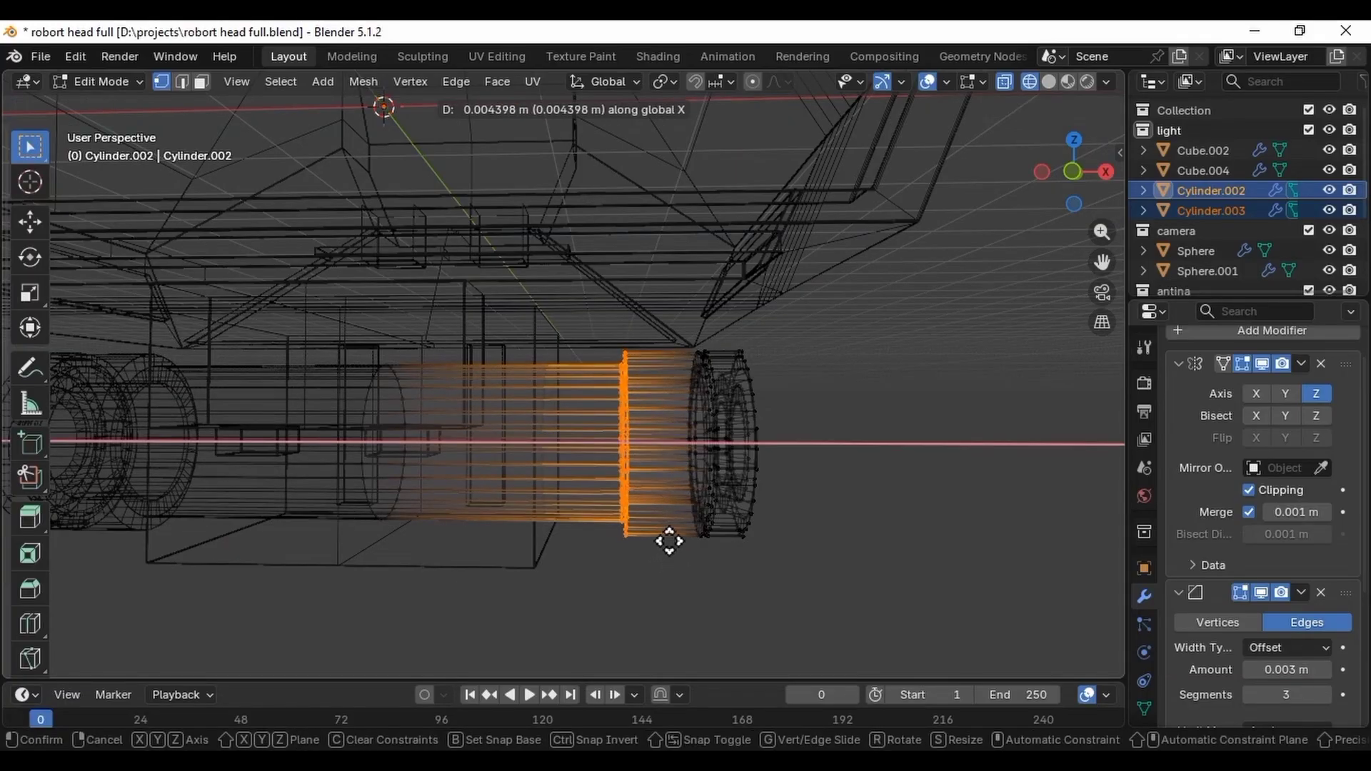
{"action": "left_click", "coordinate": [705, 532]}
{"action": "left_click", "coordinate": [842, 521]}
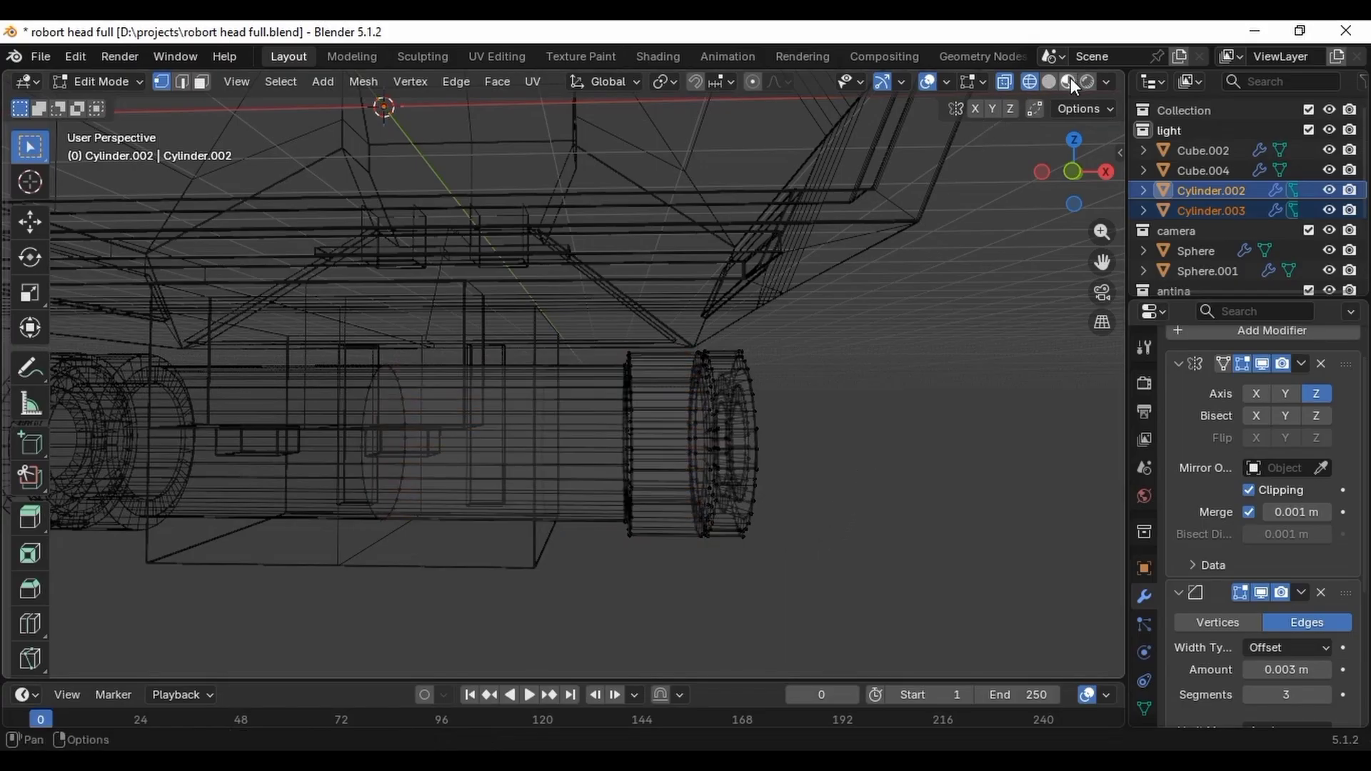
{"action": "left_click", "coordinate": [1049, 82]}
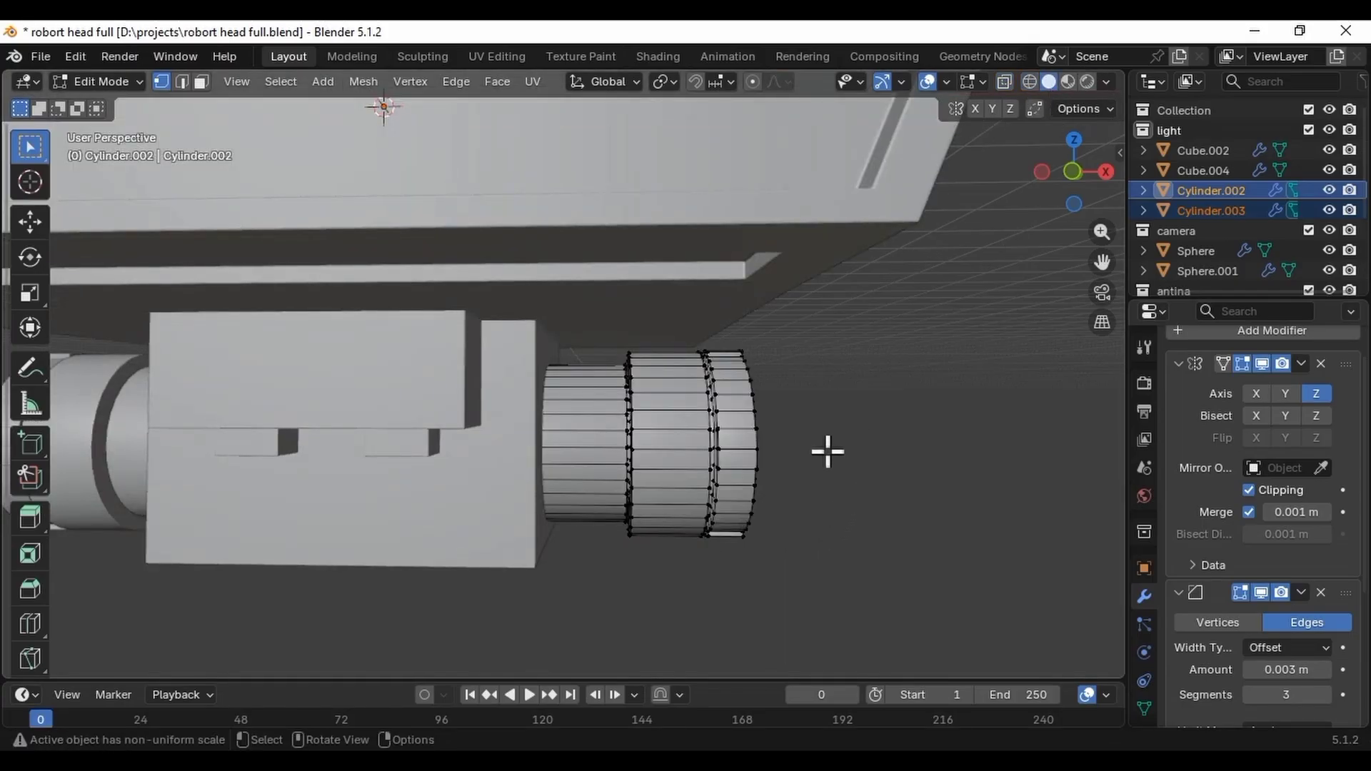
{"action": "key", "text": "Tab"}
{"action": "left_click", "coordinate": [868, 486]}
Open the ring for mesh editing and select six adjacent faces across its underside in the bottom view.
{"action": "middle_click_drag", "start_coordinate": [868, 485], "coordinate": [663, 494]}
{"action": "left_click", "coordinate": [663, 494]}
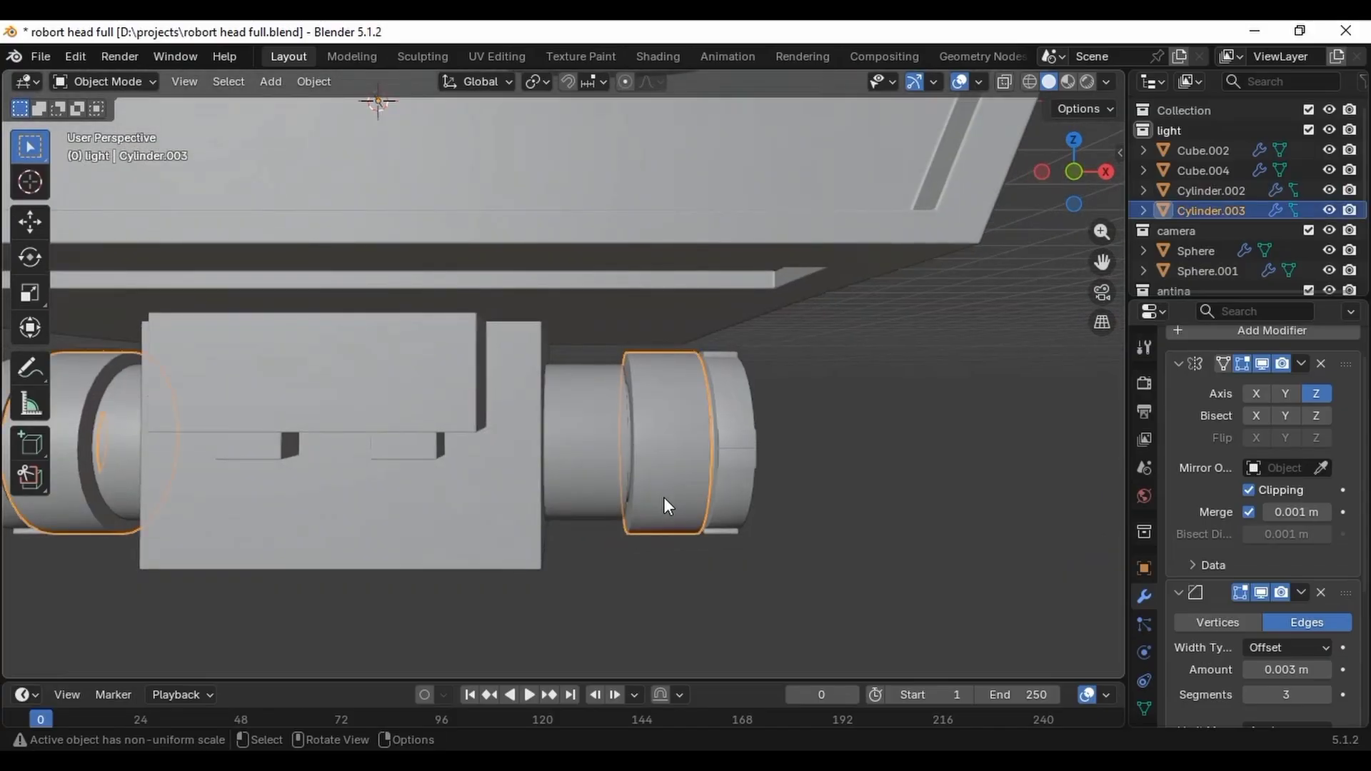
{"action": "key", "text": "Tab"}
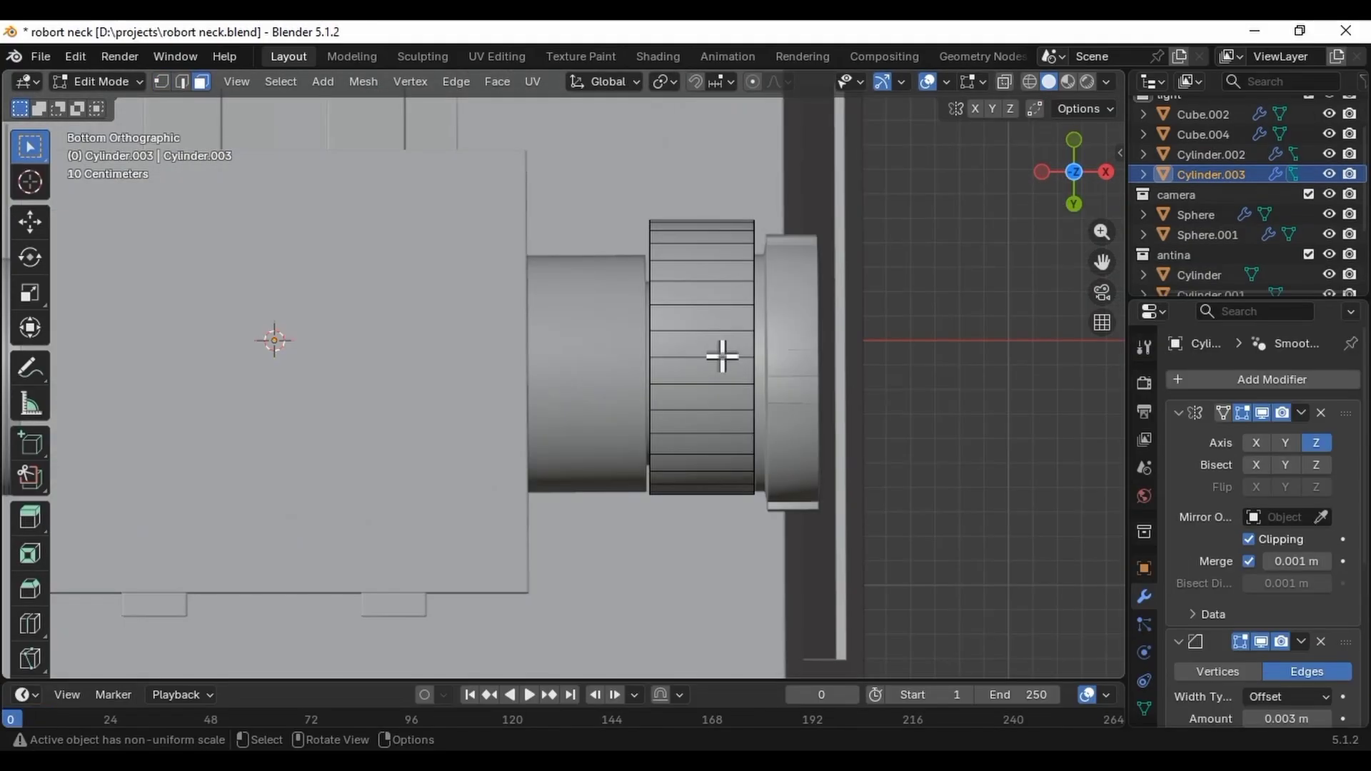
{"action": "left_click", "coordinate": [723, 355], "text": "shift"}
{"action": "left_click", "coordinate": [720, 378], "text": "shift"}
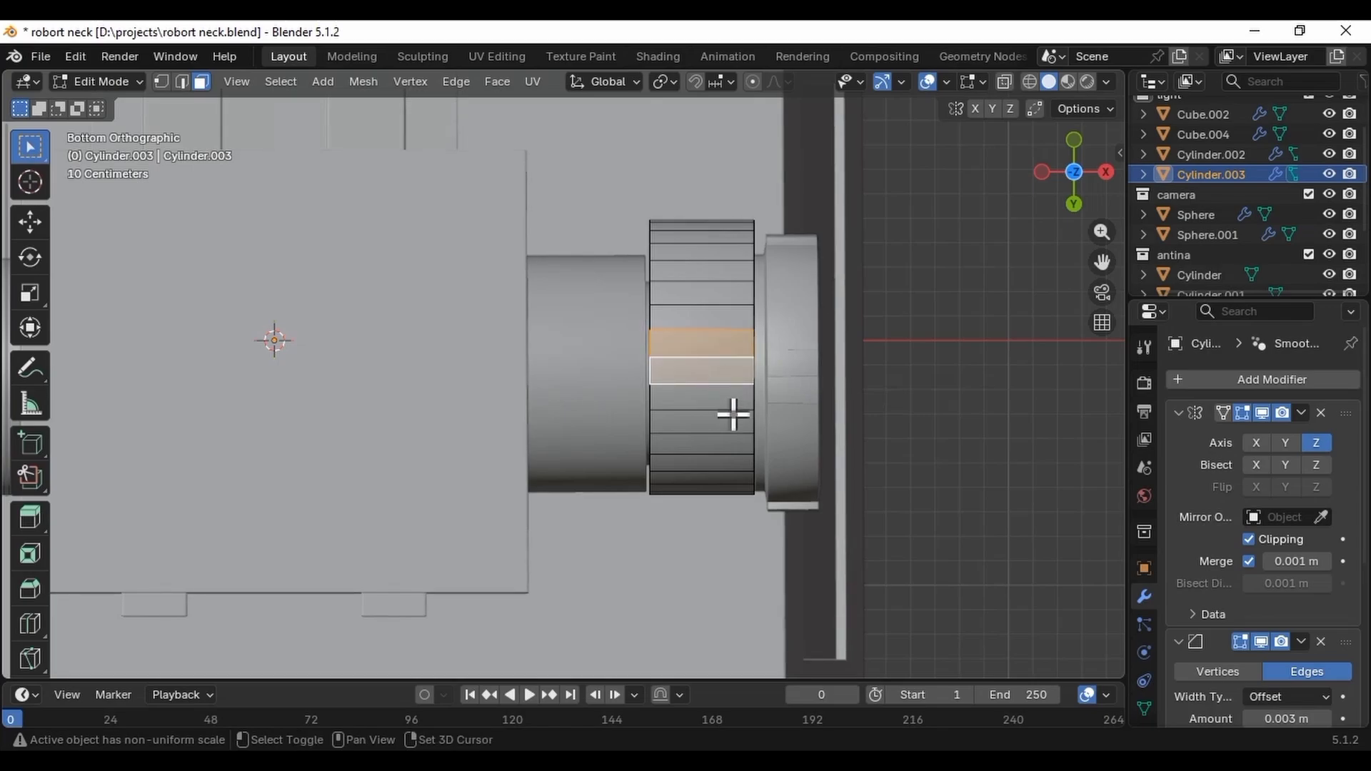
{"action": "left_click", "coordinate": [727, 408], "text": "shift"}
{"action": "left_click", "coordinate": [728, 331], "text": "shift"}
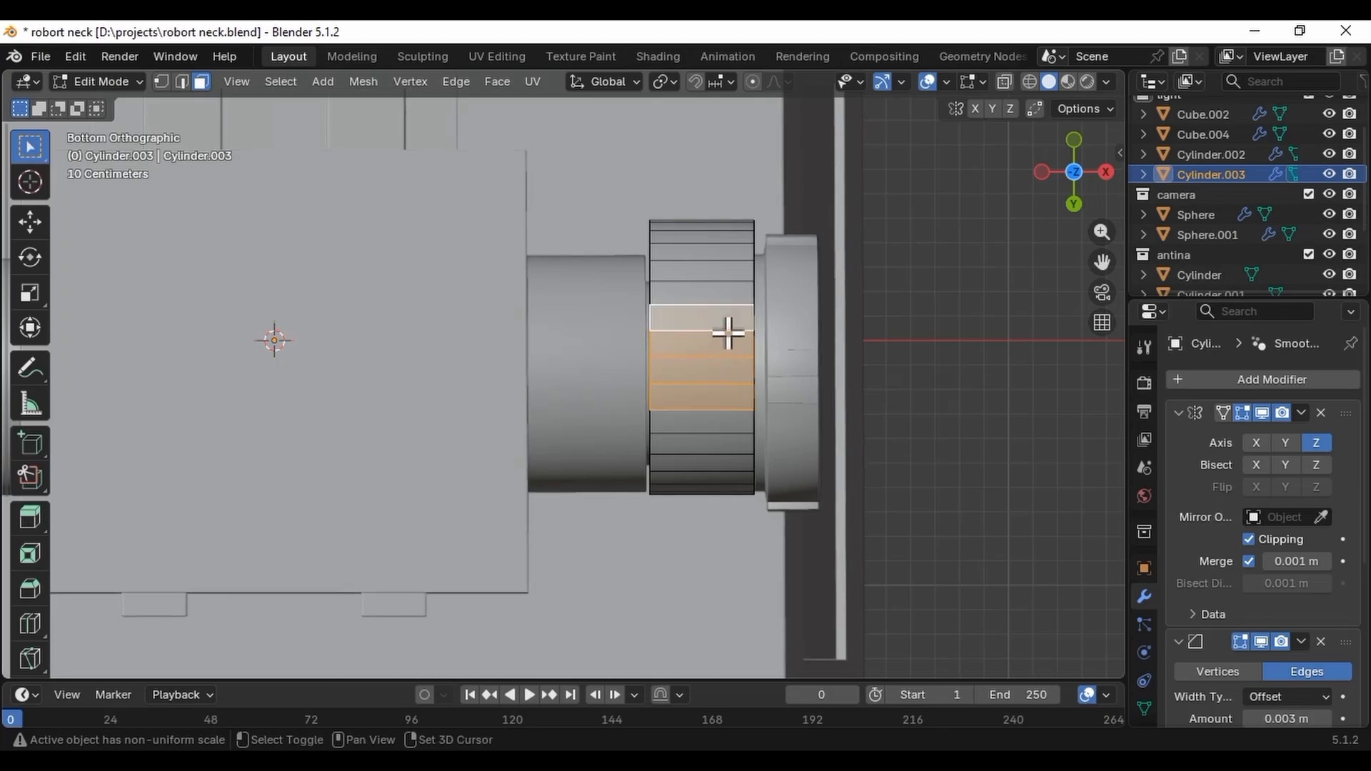
{"action": "left_click", "coordinate": [726, 296], "text": "shift"}
{"action": "left_click", "coordinate": [743, 423], "text": "shift"}
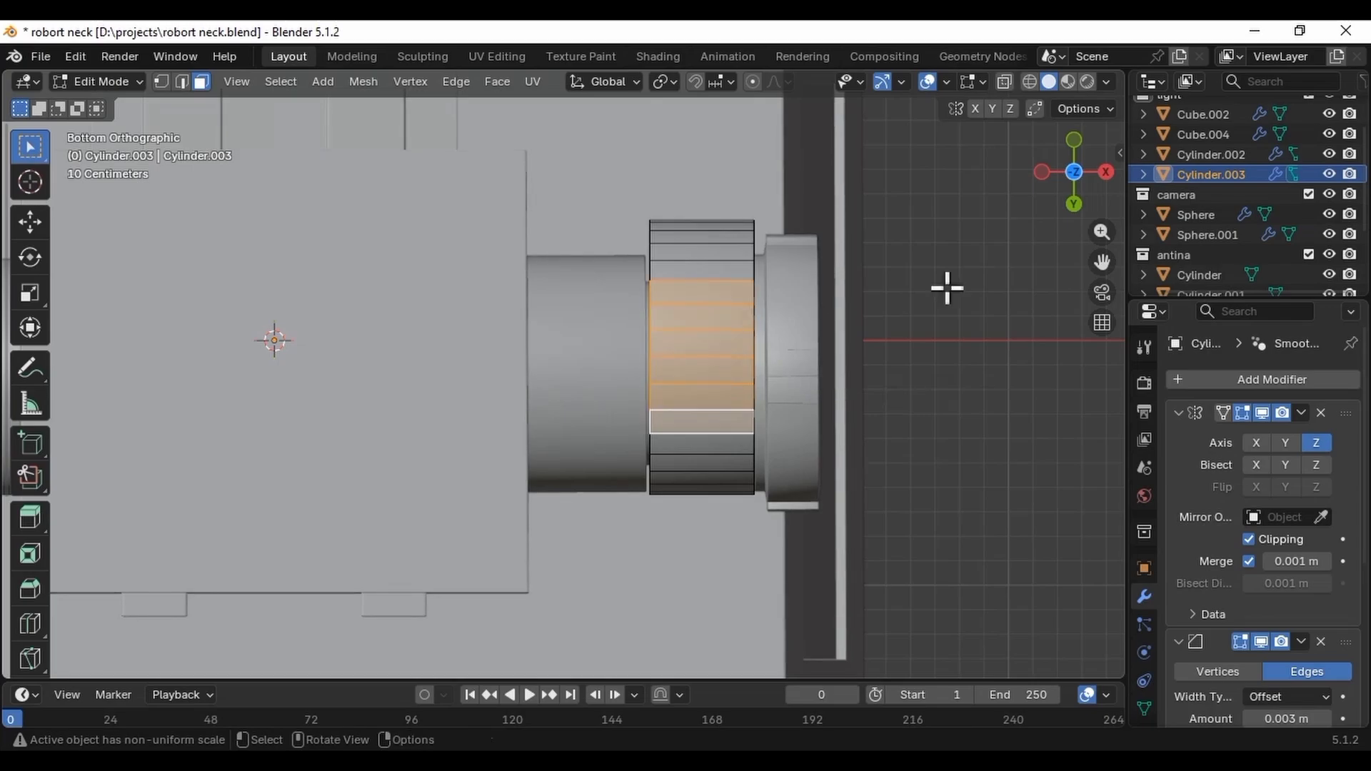
Extrude the selected underside faces straight down along Z in the front view to form an arm reaching below the neck block.
{"action": "left_click", "coordinate": [1073, 145]}
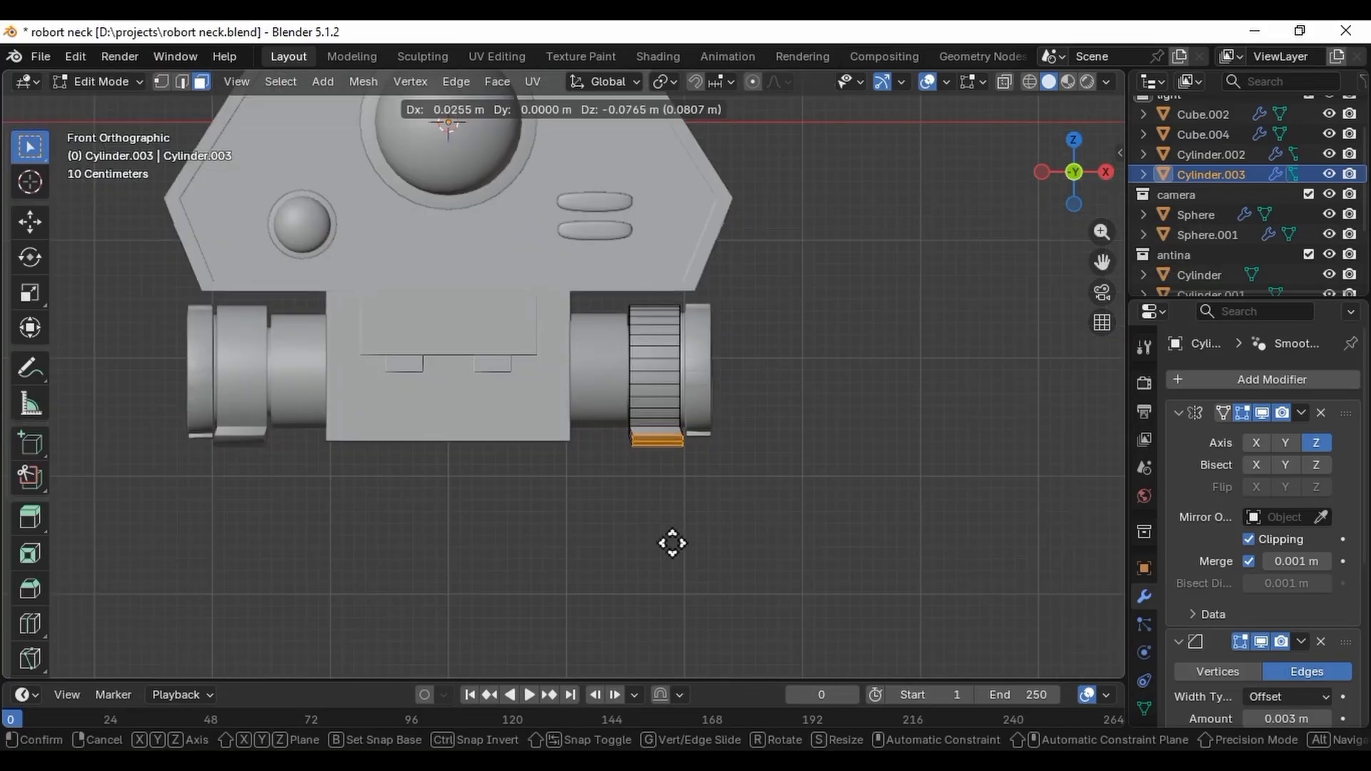
{"action": "key", "text": "z"}
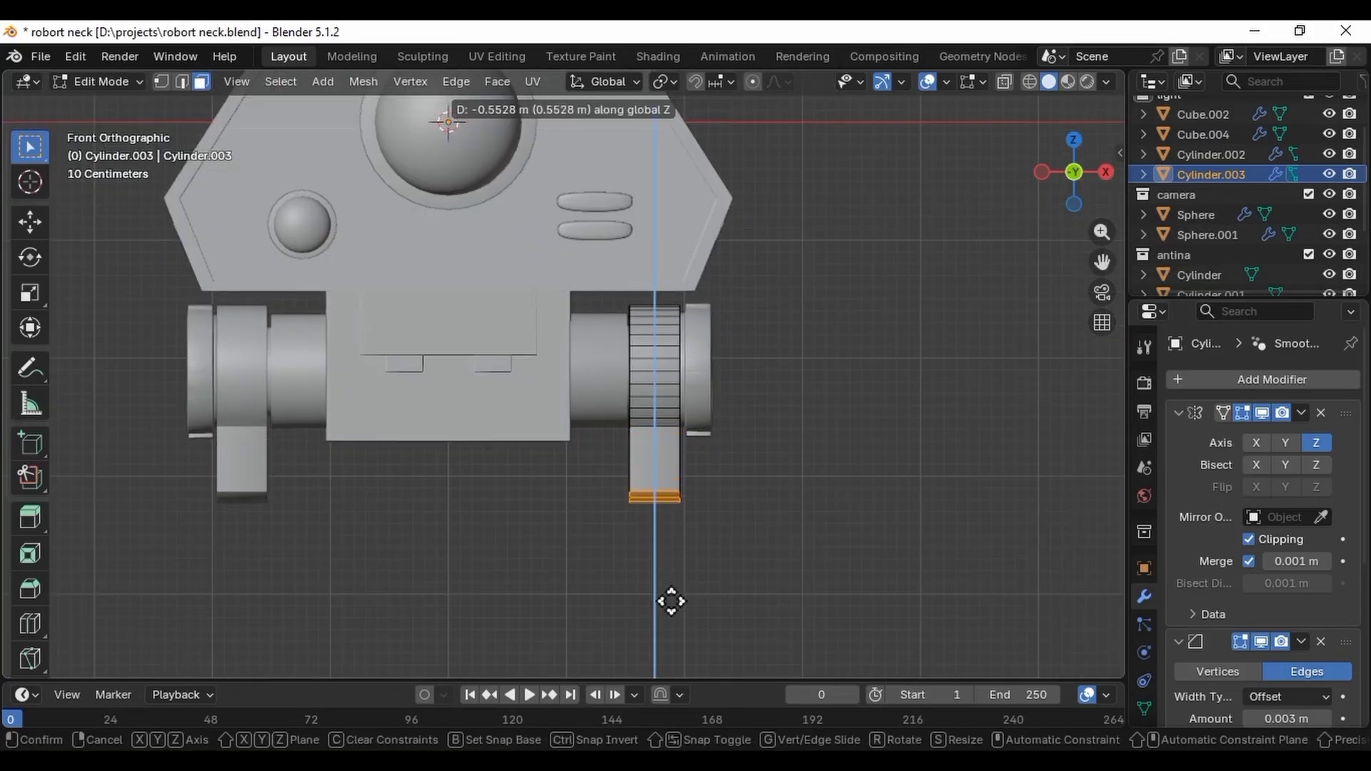
{"action": "left_click", "coordinate": [687, 656]}
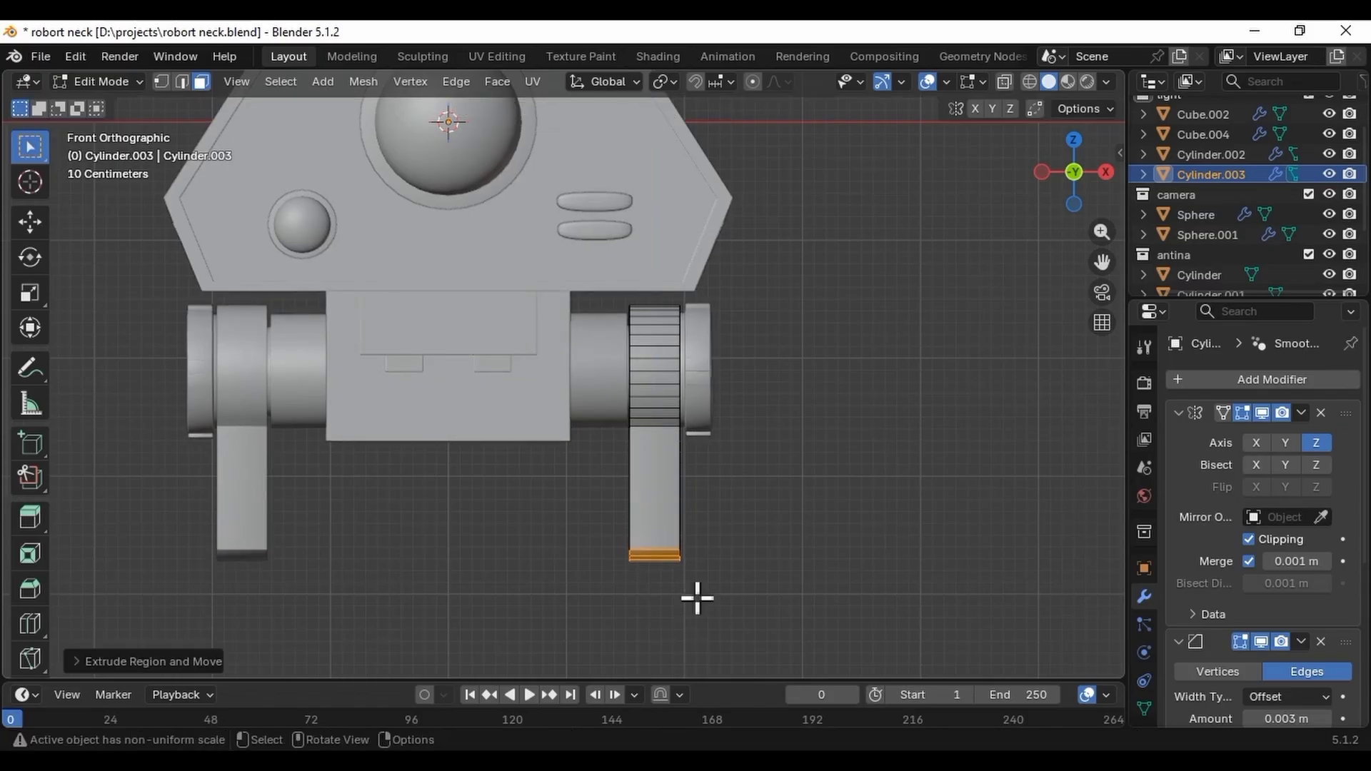
Flatten the arm's curved lower end by scaling its faces to 0 along Z.
{"action": "middle_click_drag", "start_coordinate": [697, 597], "coordinate": [595, 596]}
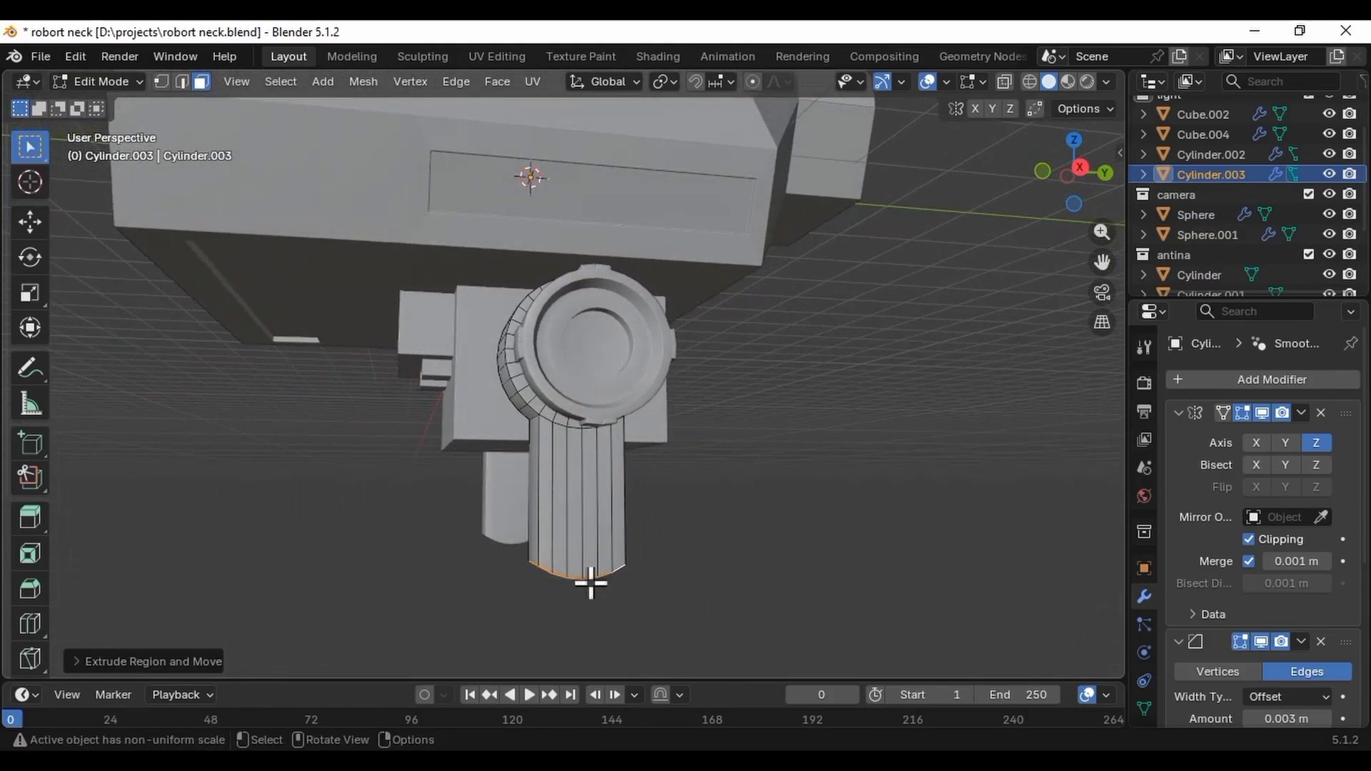
{"action": "key", "text": "s"}
{"action": "key", "text": "z"}
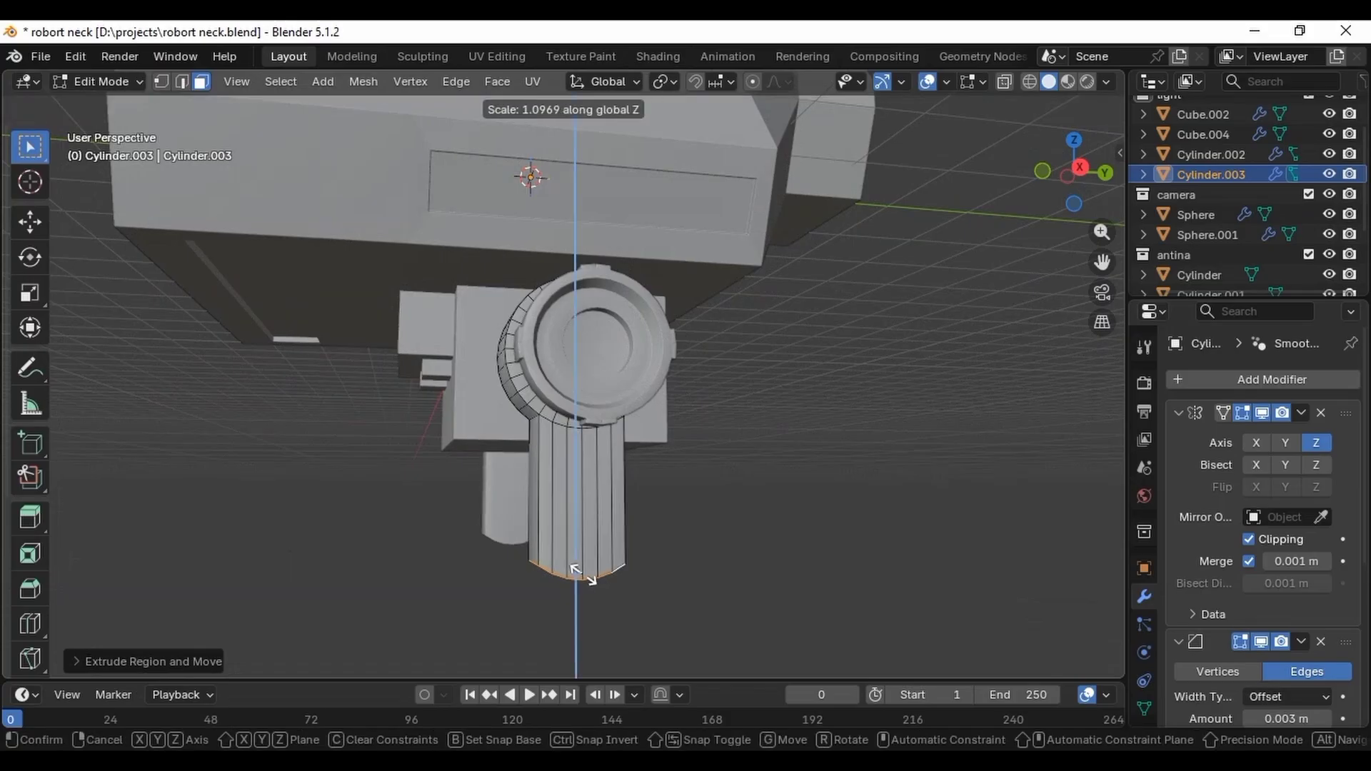
{"action": "type", "text": "0"}
{"action": "key", "text": "Return"}
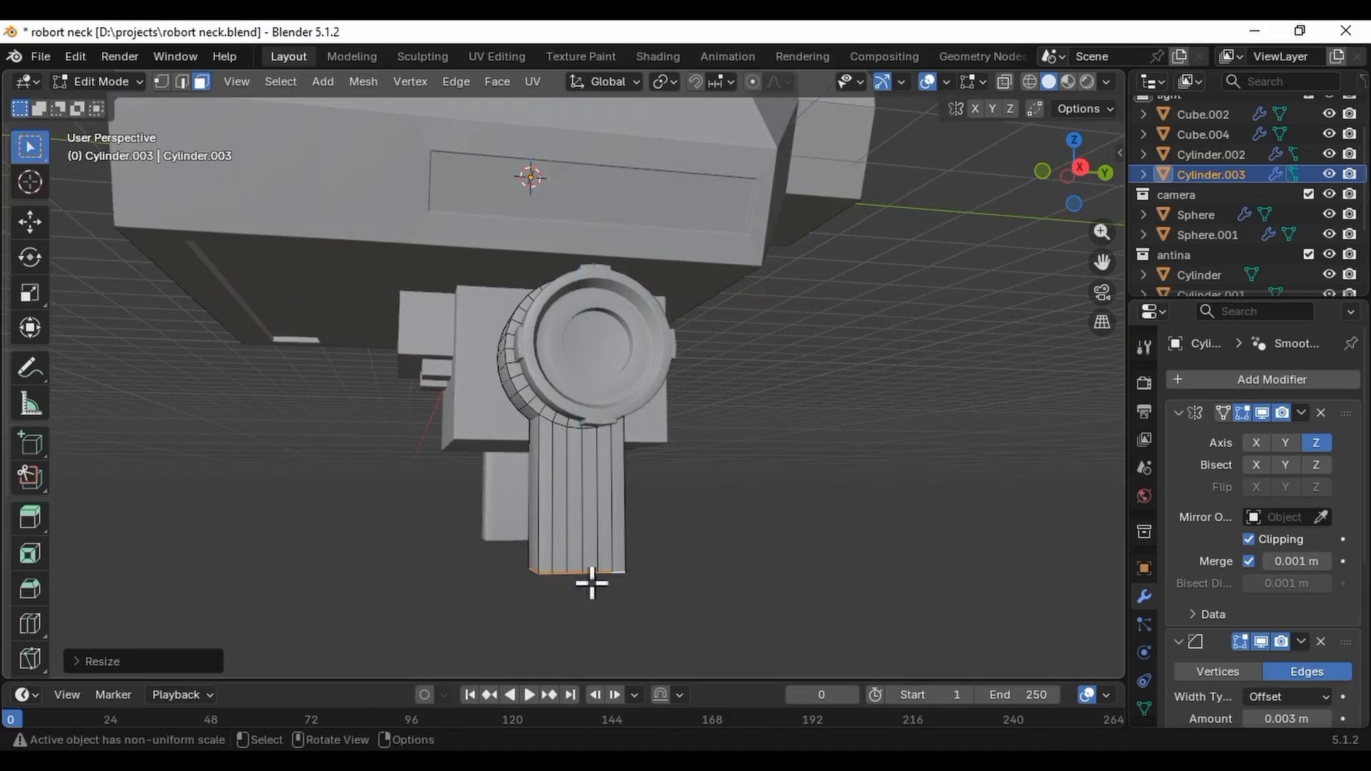
Delete the faces at the arm's lower end, leave Edit Mode and deselect the object.
{"action": "middle_click_drag", "start_coordinate": [611, 614], "coordinate": [680, 525]}
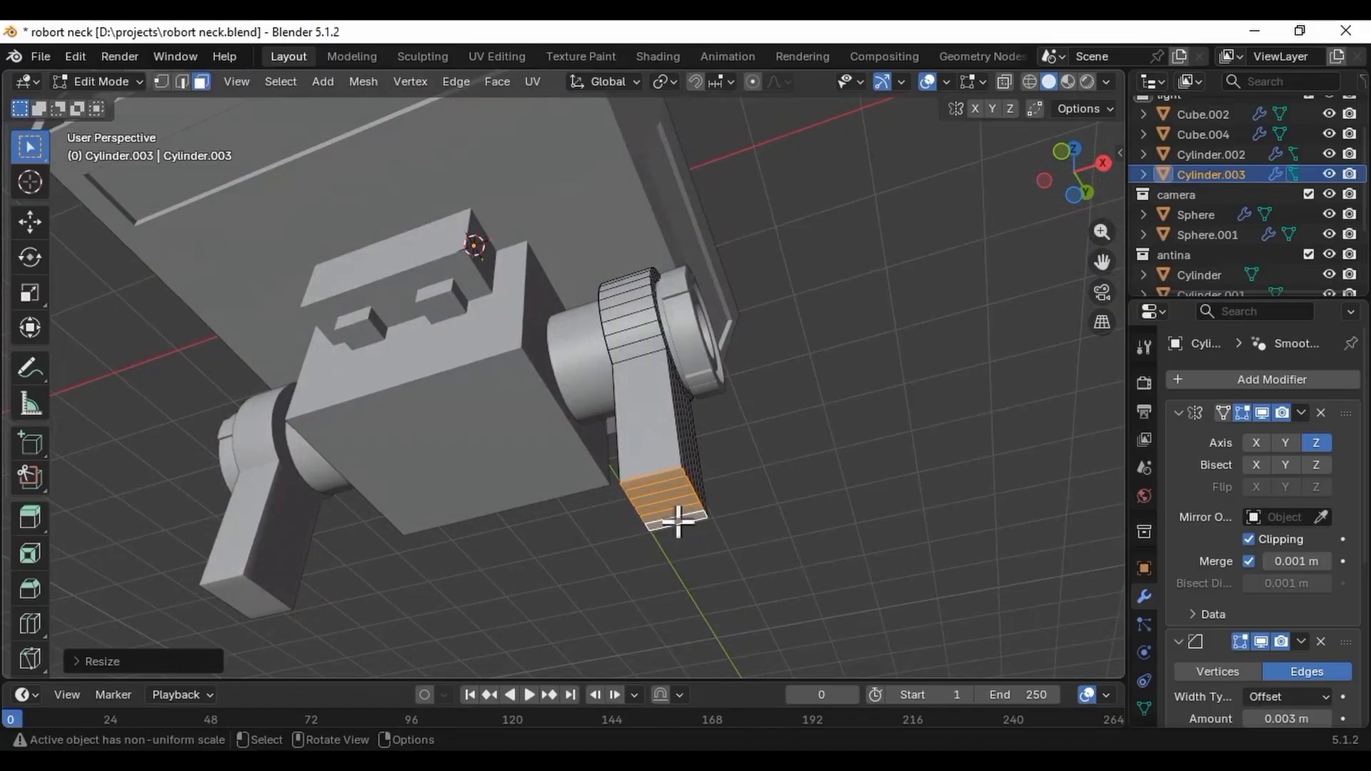
{"action": "key", "text": "x"}
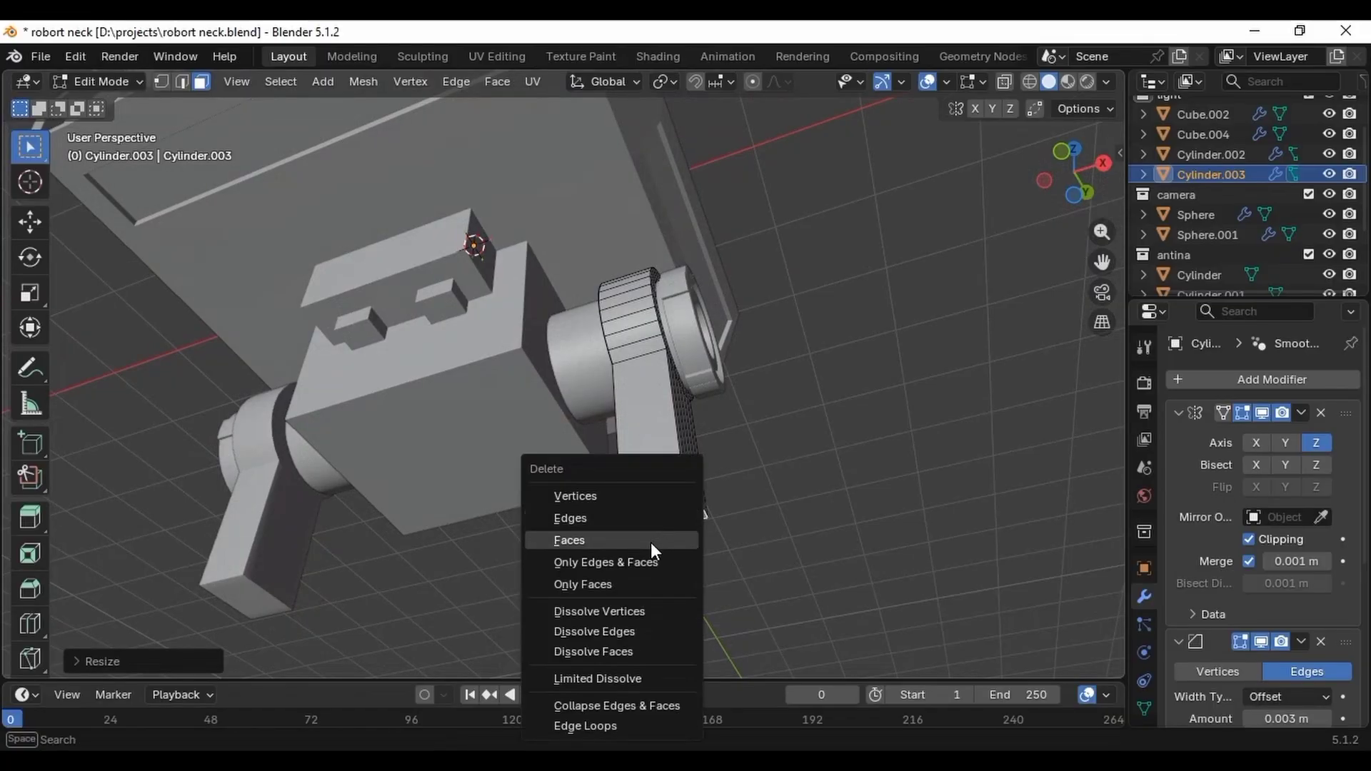
{"action": "left_click", "coordinate": [650, 541]}
{"action": "middle_click_drag", "start_coordinate": [661, 557], "coordinate": [768, 659]}
{"action": "scroll", "coordinate": [669, 507], "scroll_direction": "down", "scroll_amount": 3}
{"action": "key", "text": "Tab"}
{"action": "left_click", "coordinate": [630, 560]}
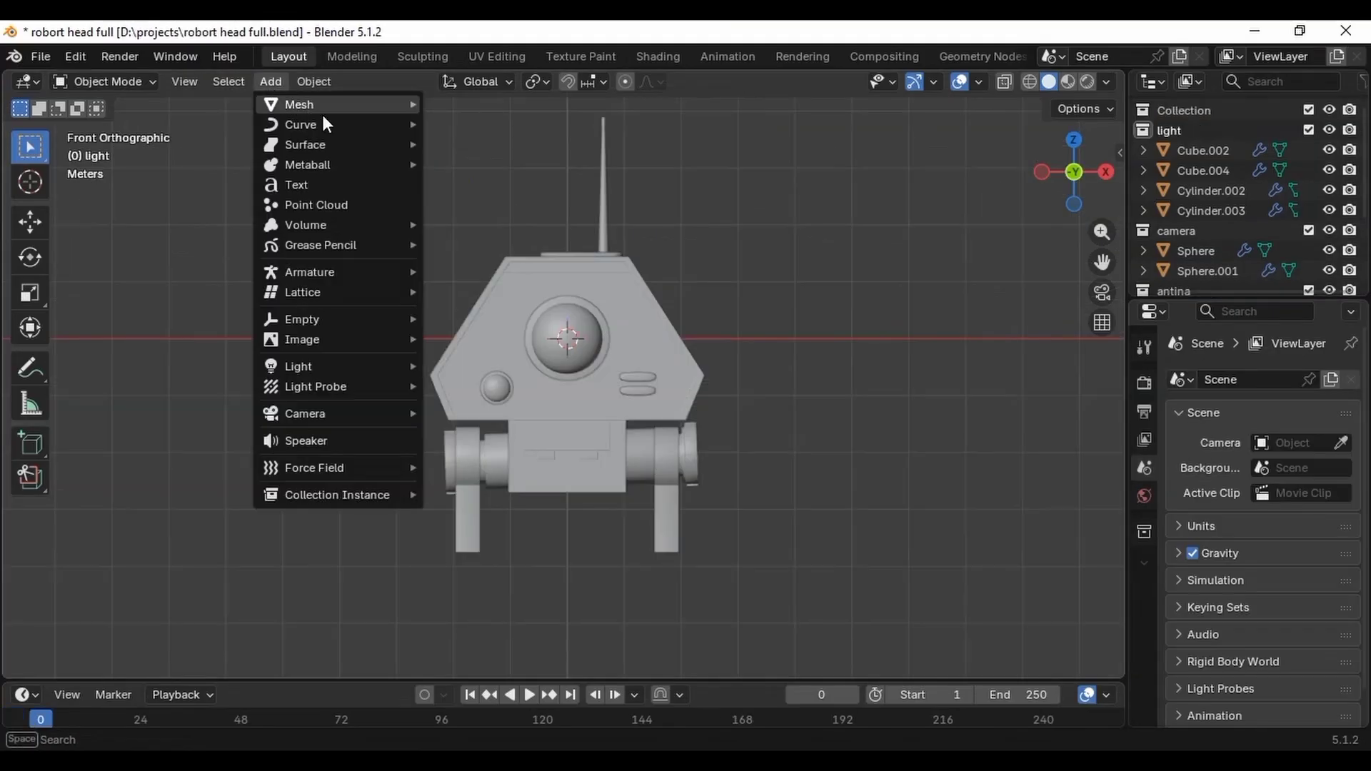
Add a 32-vertex mesh circle with a 1 m radius and move it down along Z to just below the arms.
{"action": "mouse_move", "coordinate": [407, 105]}
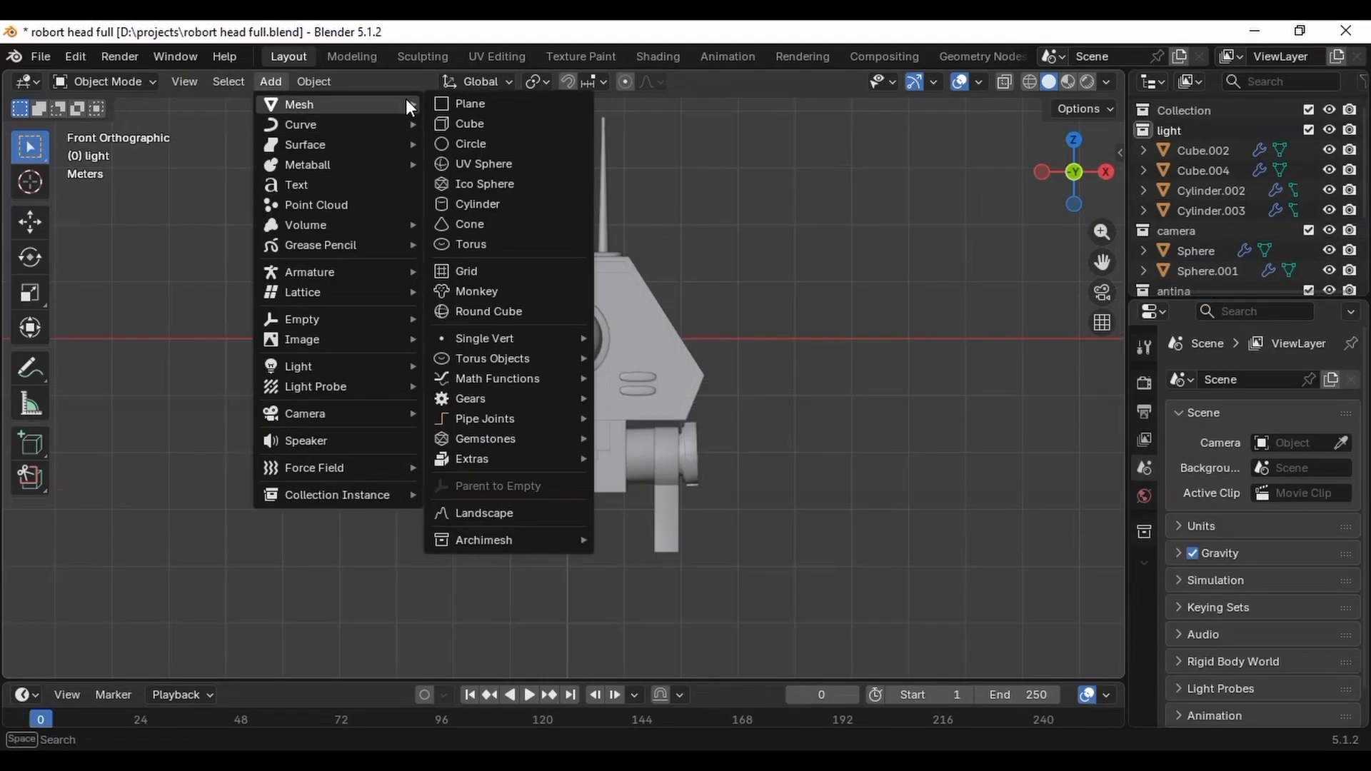
{"action": "left_click", "coordinate": [477, 144]}
{"action": "left_click", "coordinate": [186, 659]}
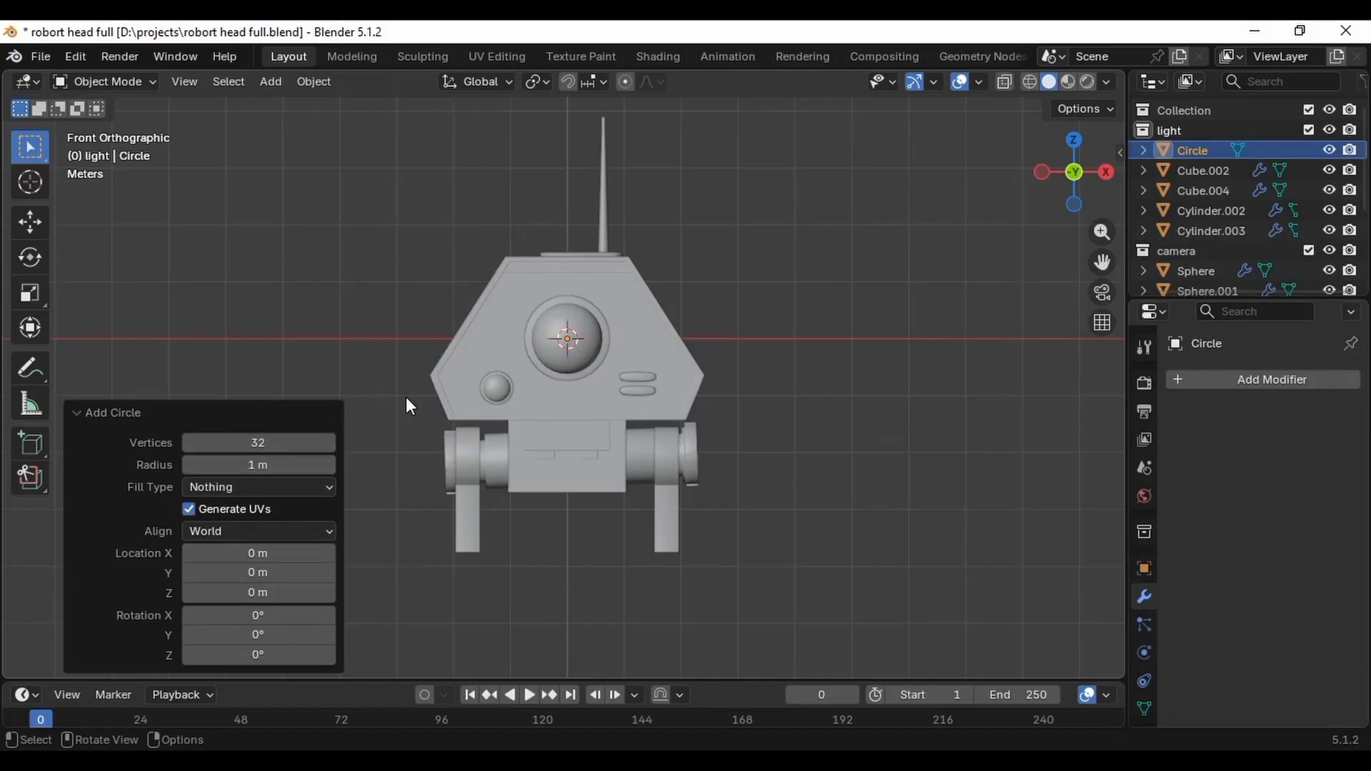
{"action": "left_click", "coordinate": [120, 411]}
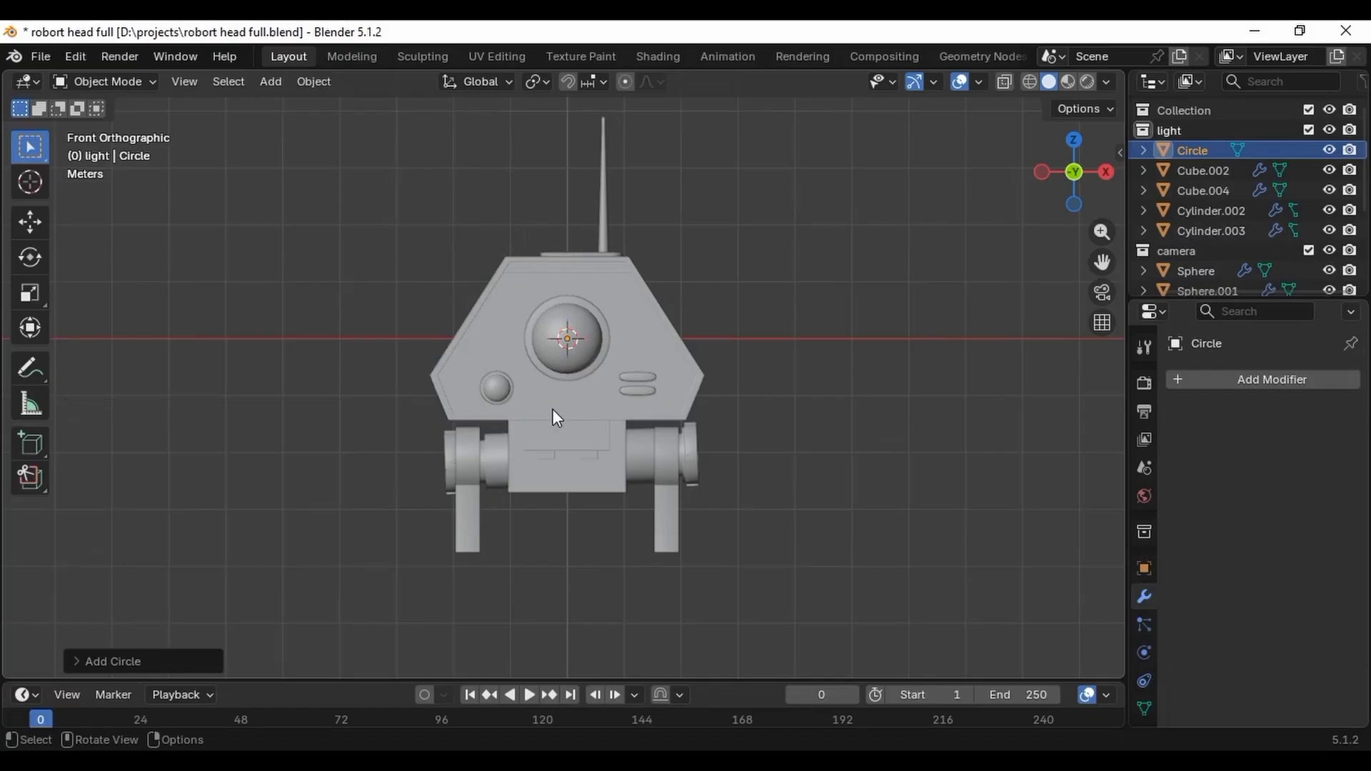
{"action": "key", "text": "g"}
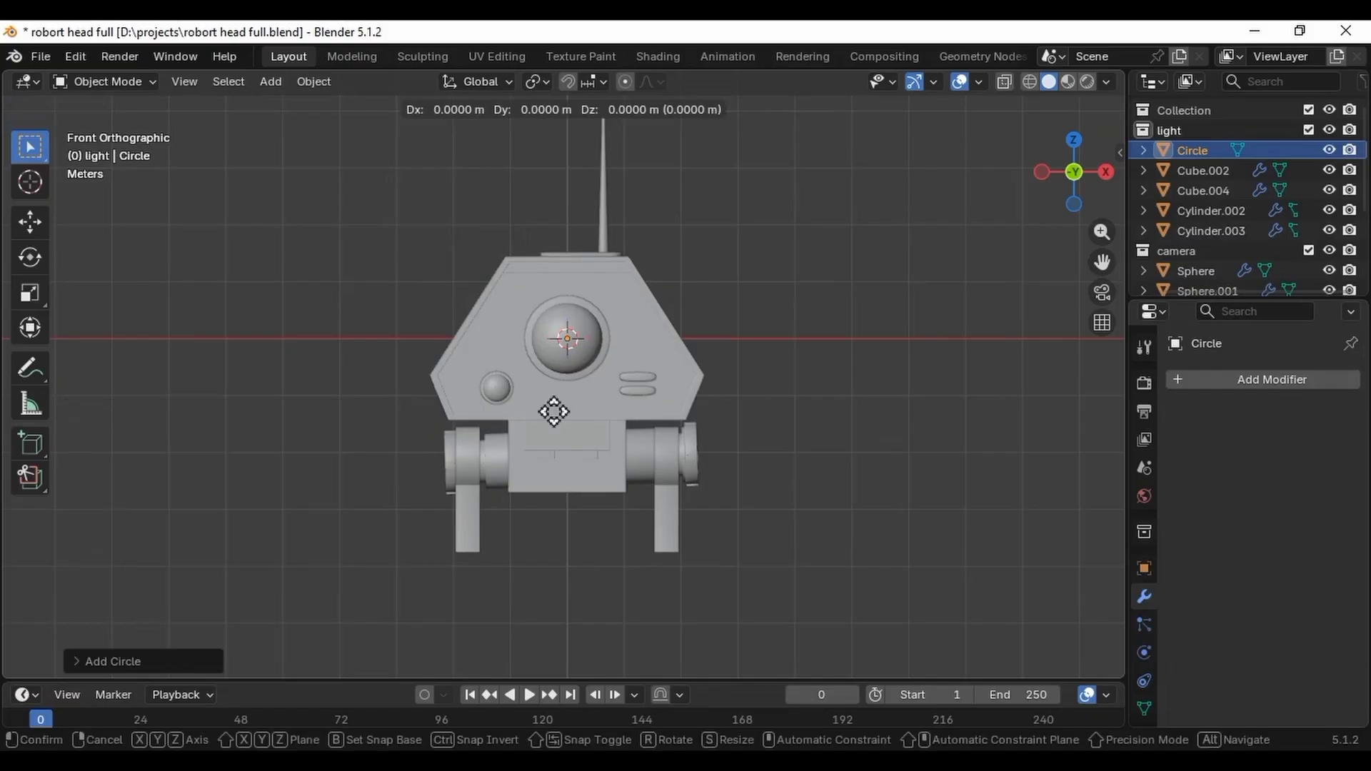
{"action": "key", "text": "z"}
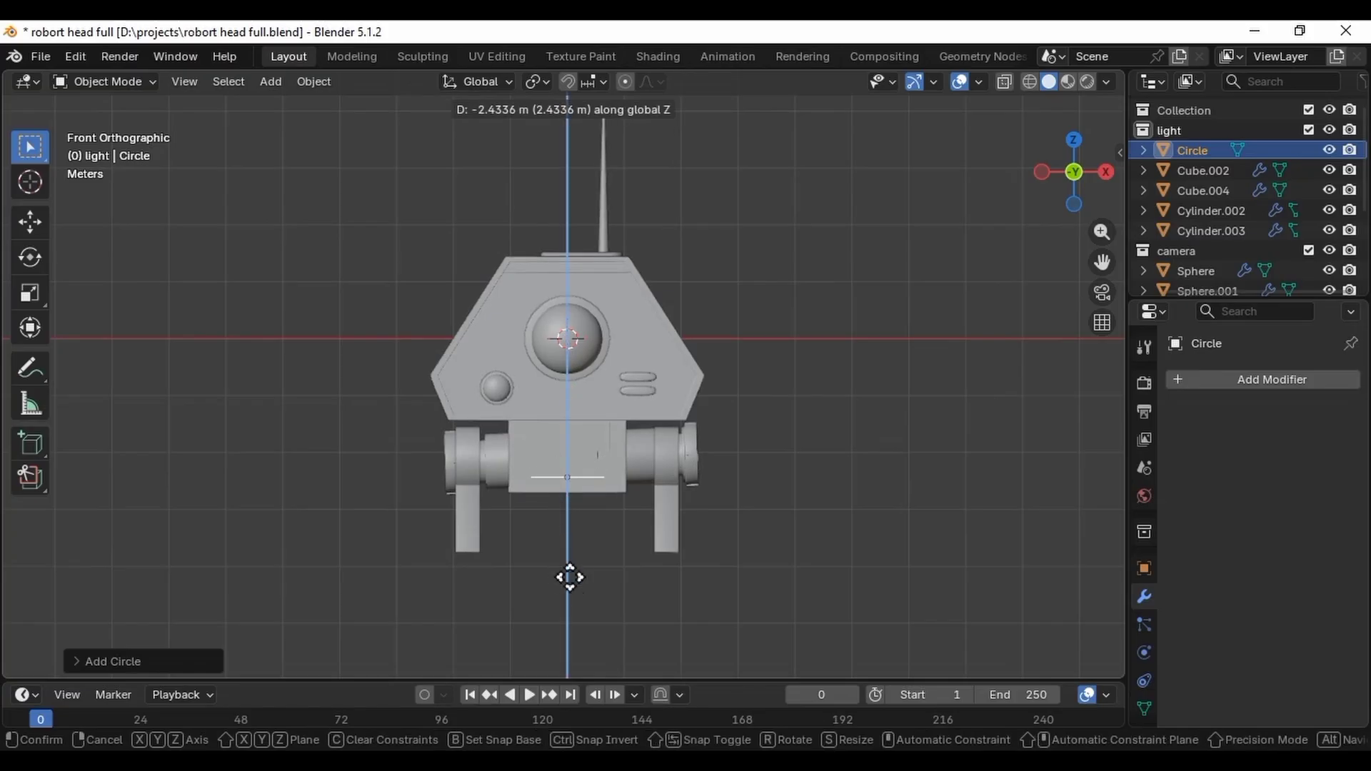
{"action": "left_click", "coordinate": [569, 633]}
Scale the circle's vertices up to about 2.14 times in Edit Mode so it spans both arms.
{"action": "key", "text": "Tab"}
{"action": "key", "text": "s"}
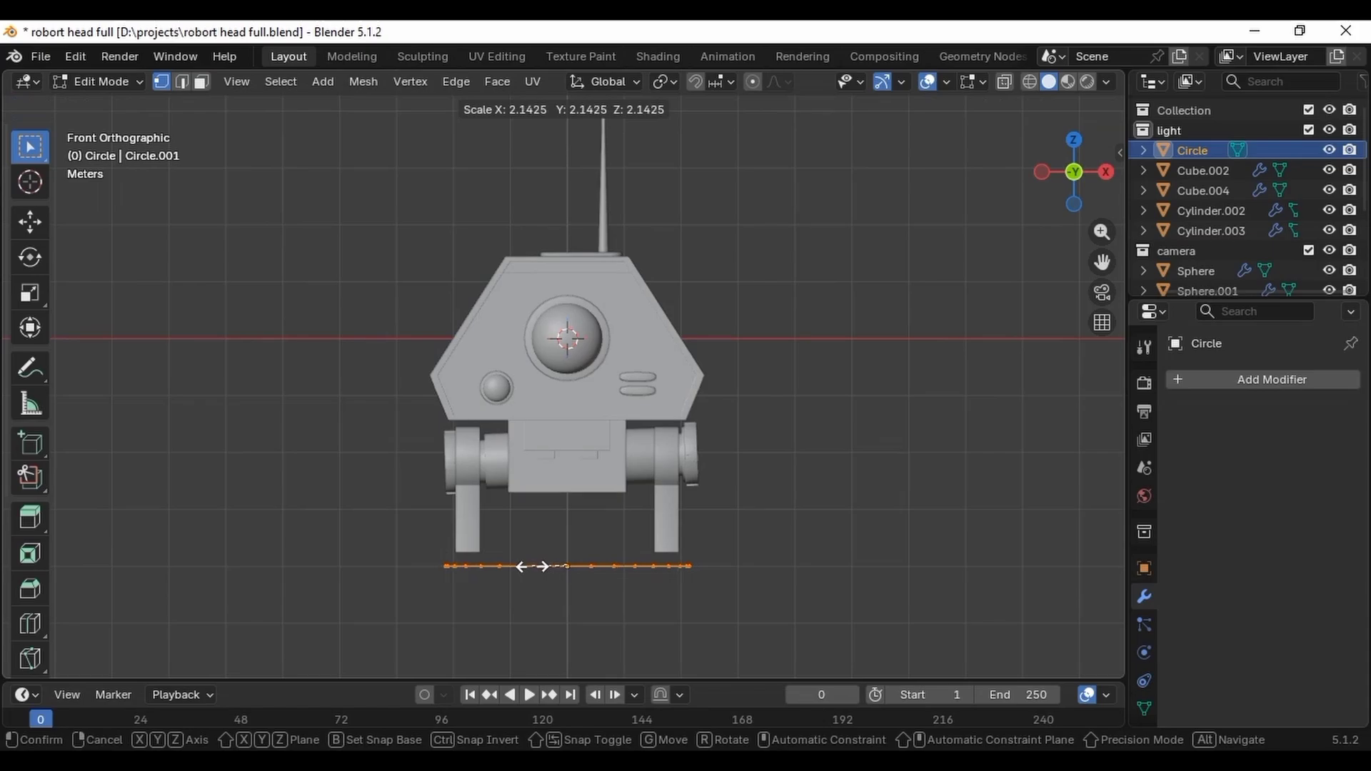
{"action": "left_click", "coordinate": [532, 566]}
{"action": "key", "text": "Tab"}
Select the arms and the circle below them together and enter Edit Mode on both.
{"action": "middle_click_drag", "start_coordinate": [807, 585], "coordinate": [630, 541]}
{"action": "left_click", "coordinate": [627, 544]}
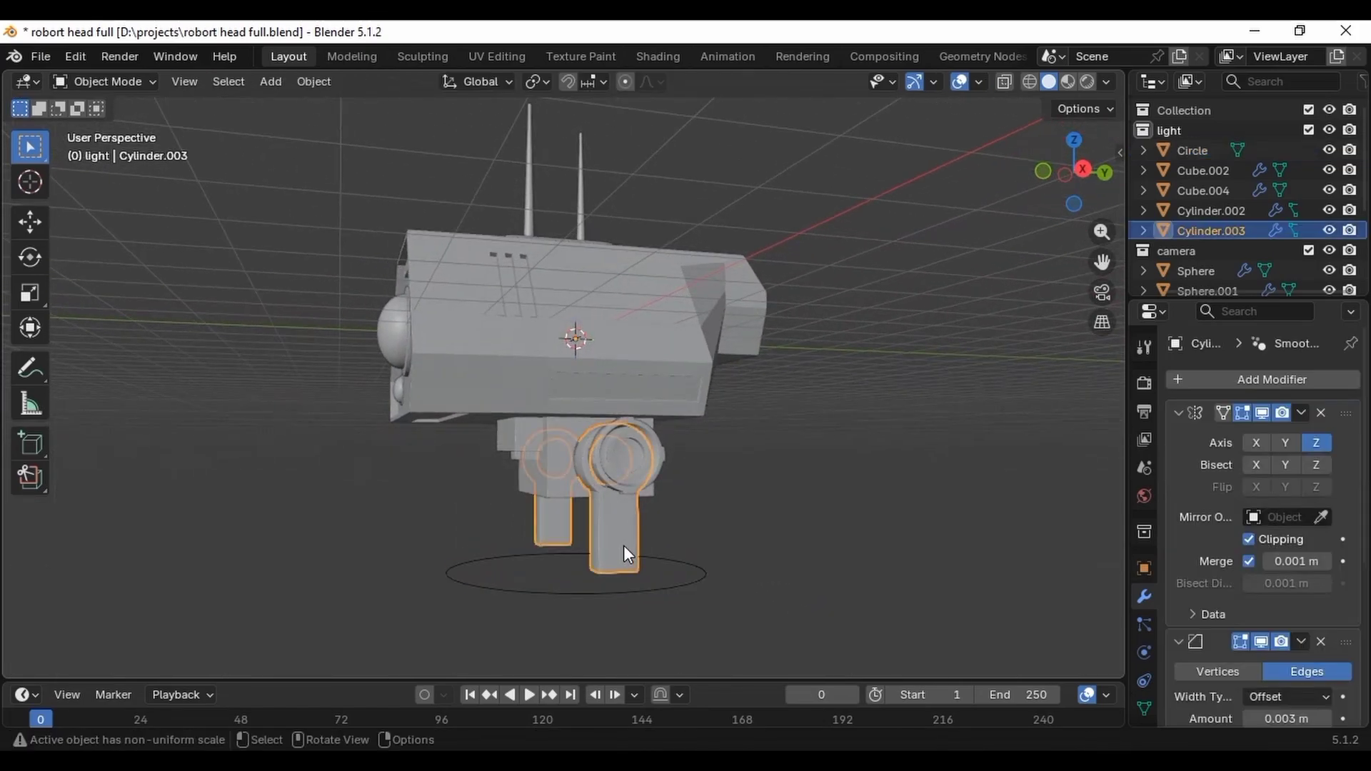
{"action": "left_click", "coordinate": [619, 594], "text": "shift"}
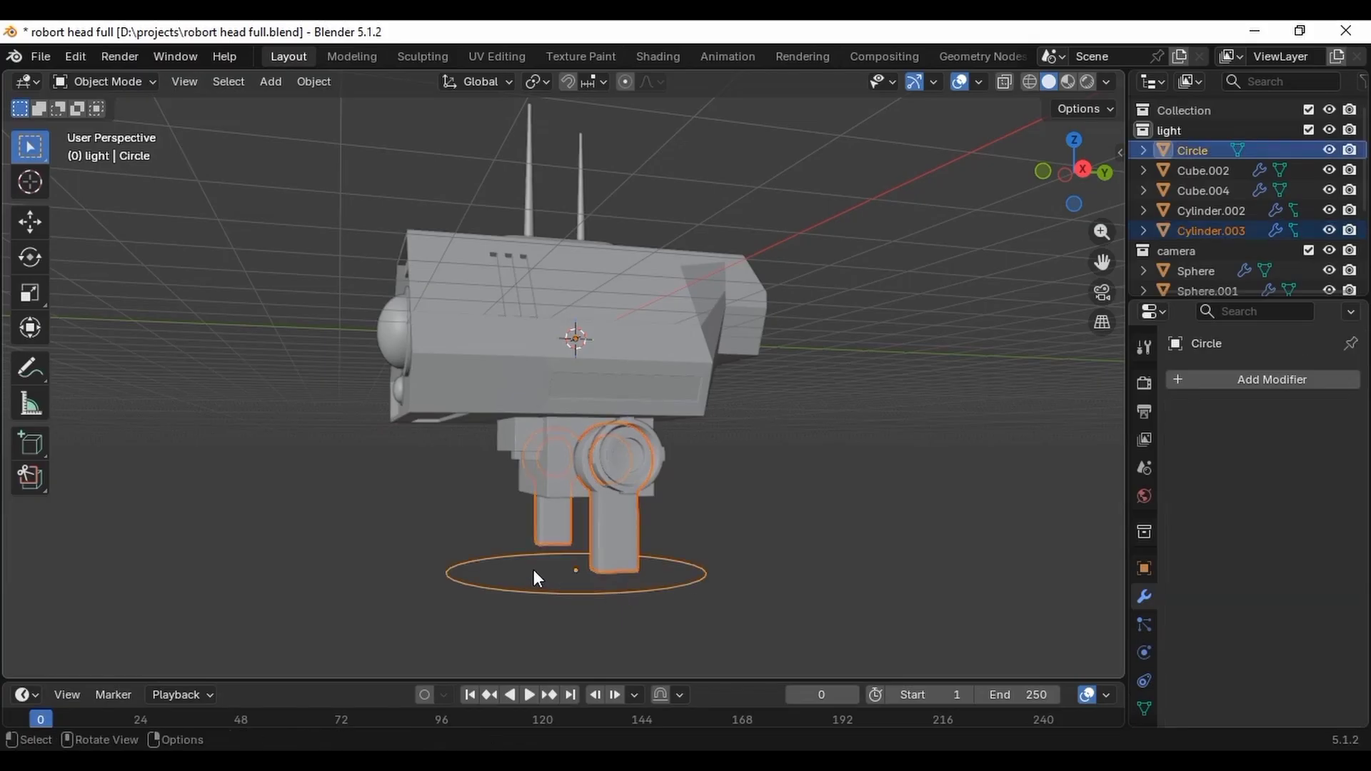
{"action": "key", "text": "Tab"}
Move the circle up about 0.25 m along Z to the level of the arms' lower ends.
{"action": "middle_click_drag", "start_coordinate": [713, 636], "coordinate": [892, 349]}
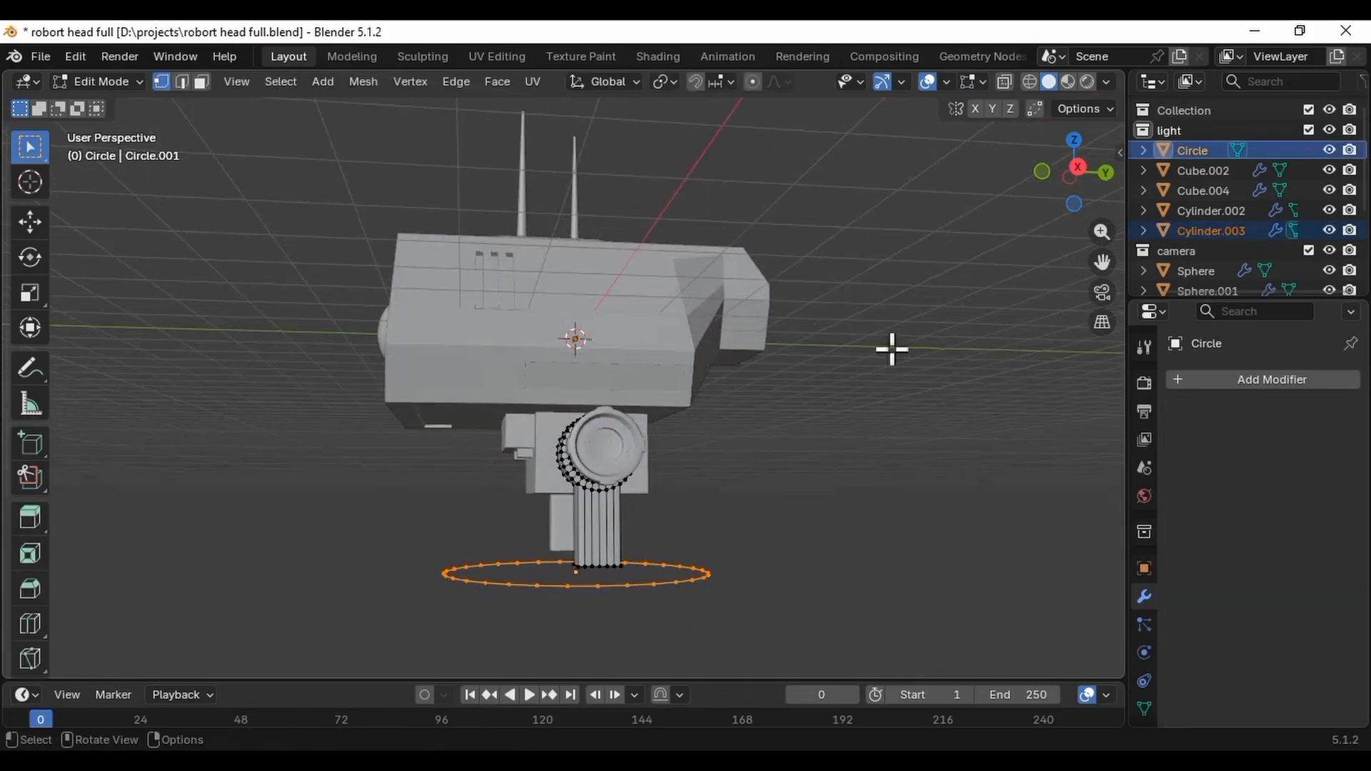
{"action": "left_click", "coordinate": [1072, 165]}
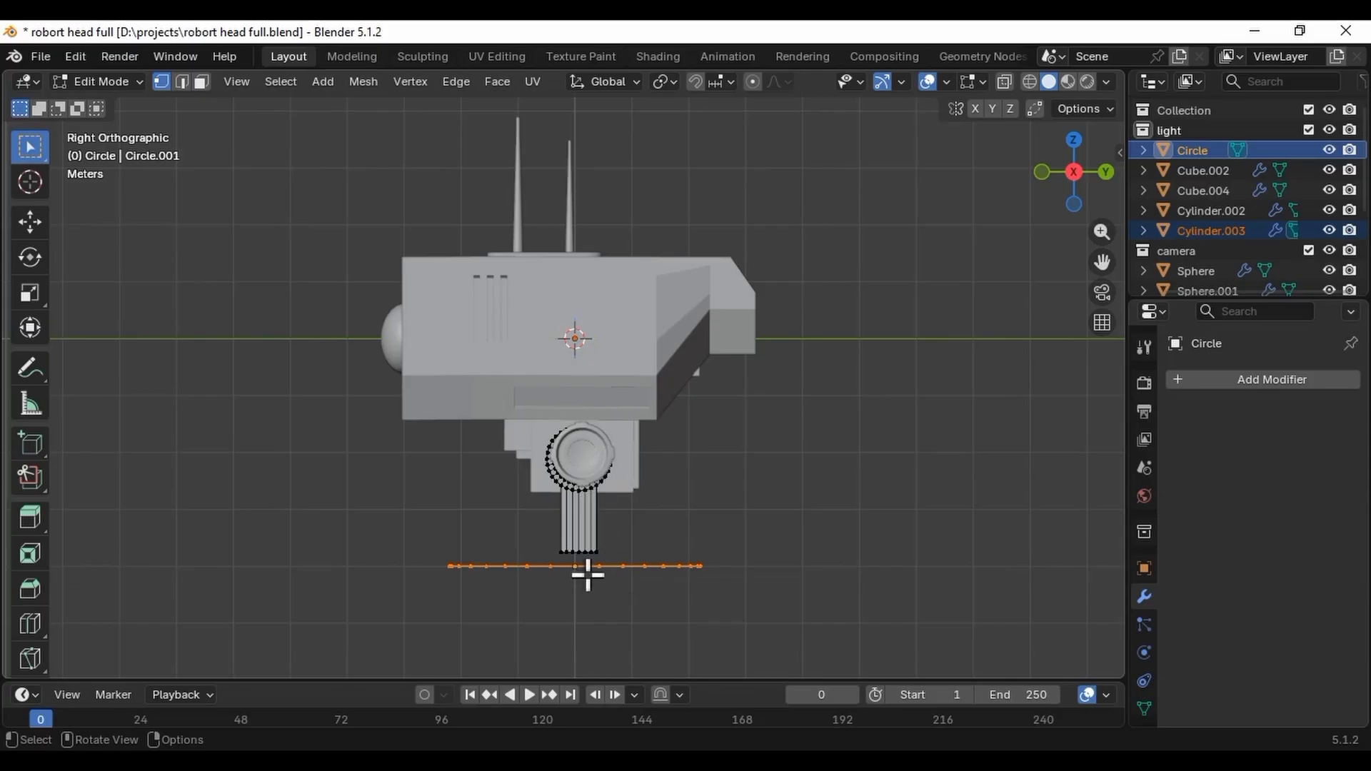
{"action": "key", "text": "g"}
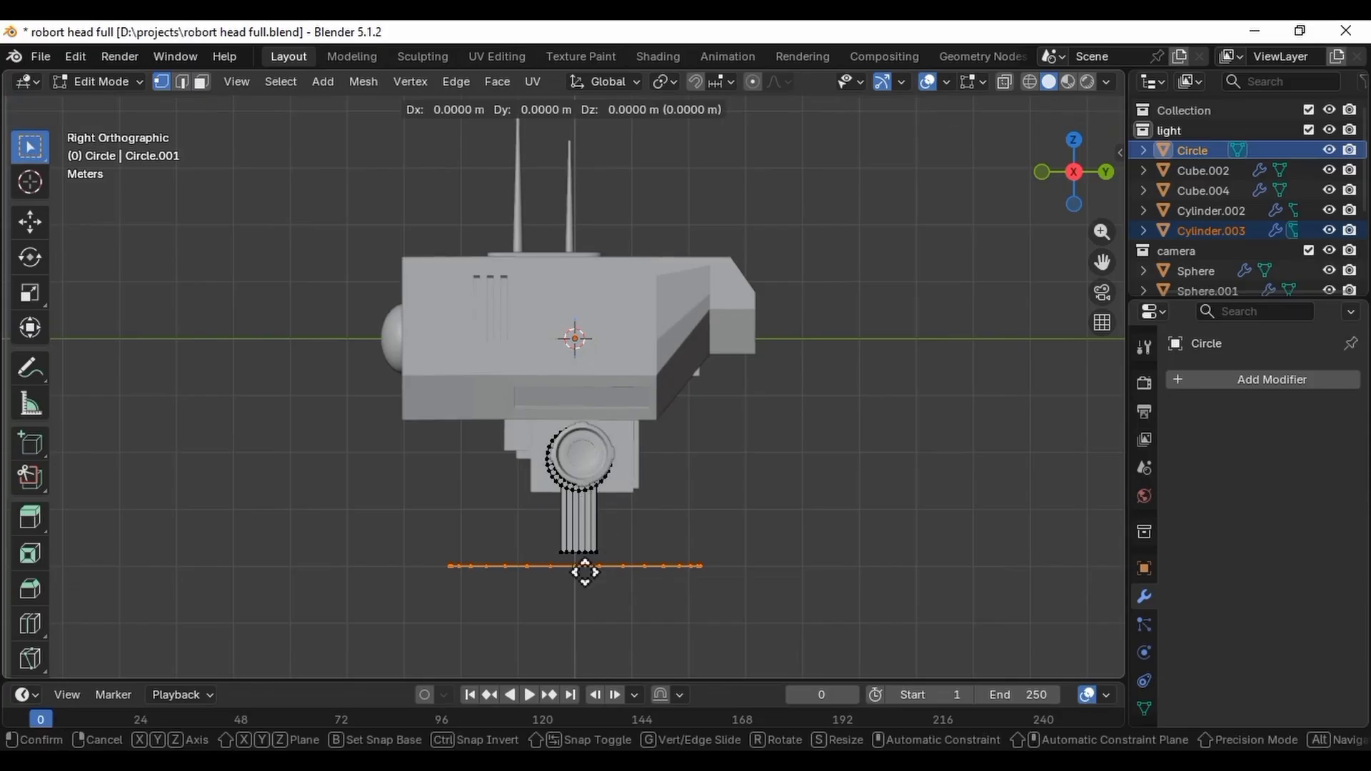
{"action": "key", "text": "z"}
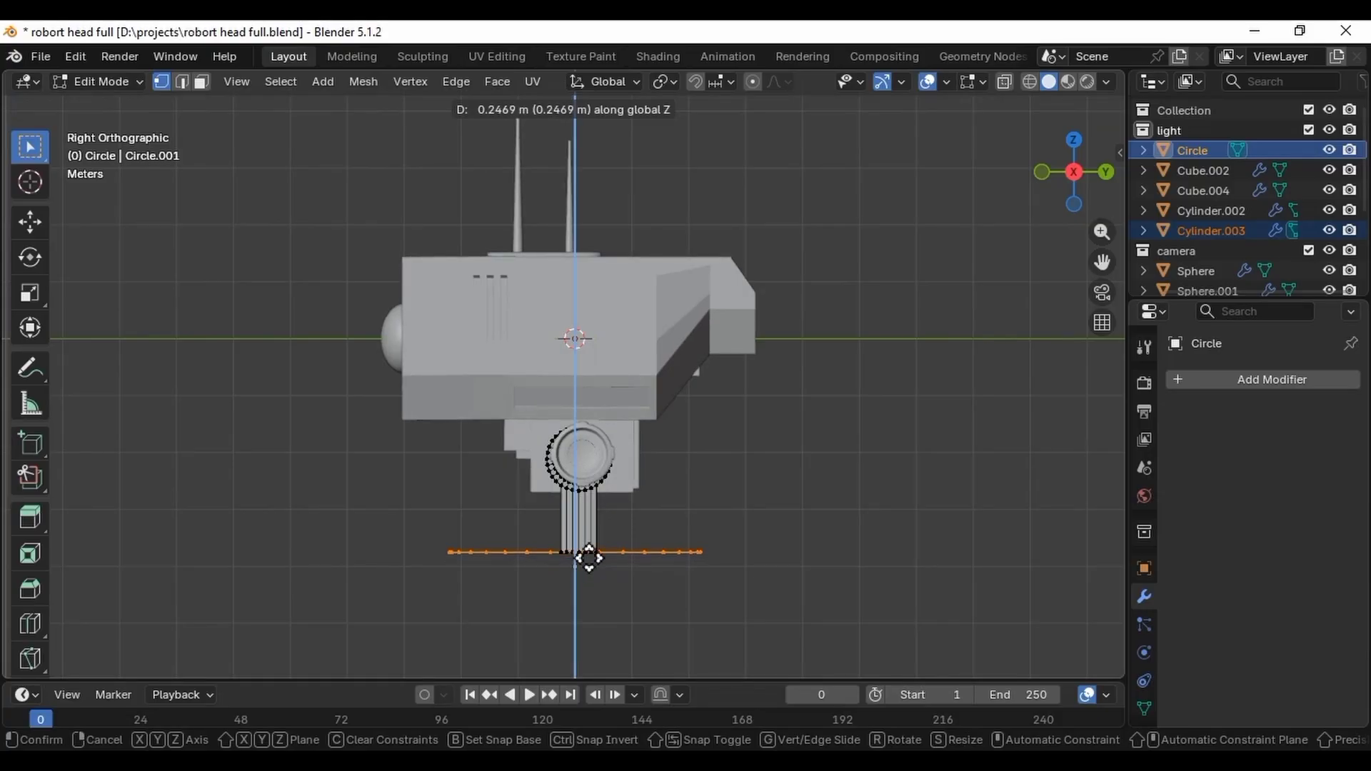
{"action": "left_click", "coordinate": [589, 558]}
Enlarge the circle slightly, to about 1.04 times, so it reaches beyond both arms.
{"action": "middle_click_drag", "start_coordinate": [876, 638], "coordinate": [837, 513]}
{"action": "key", "text": "s"}
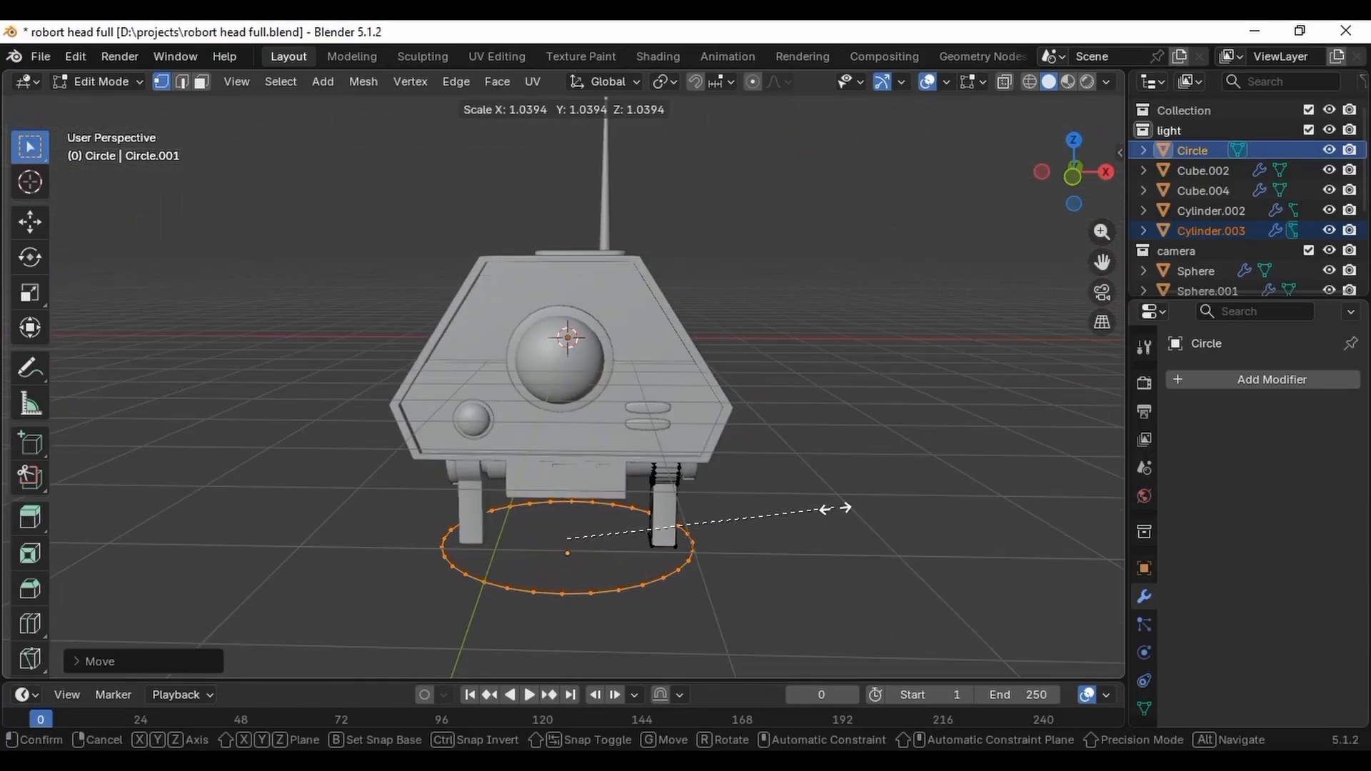
{"action": "left_click", "coordinate": [845, 516]}
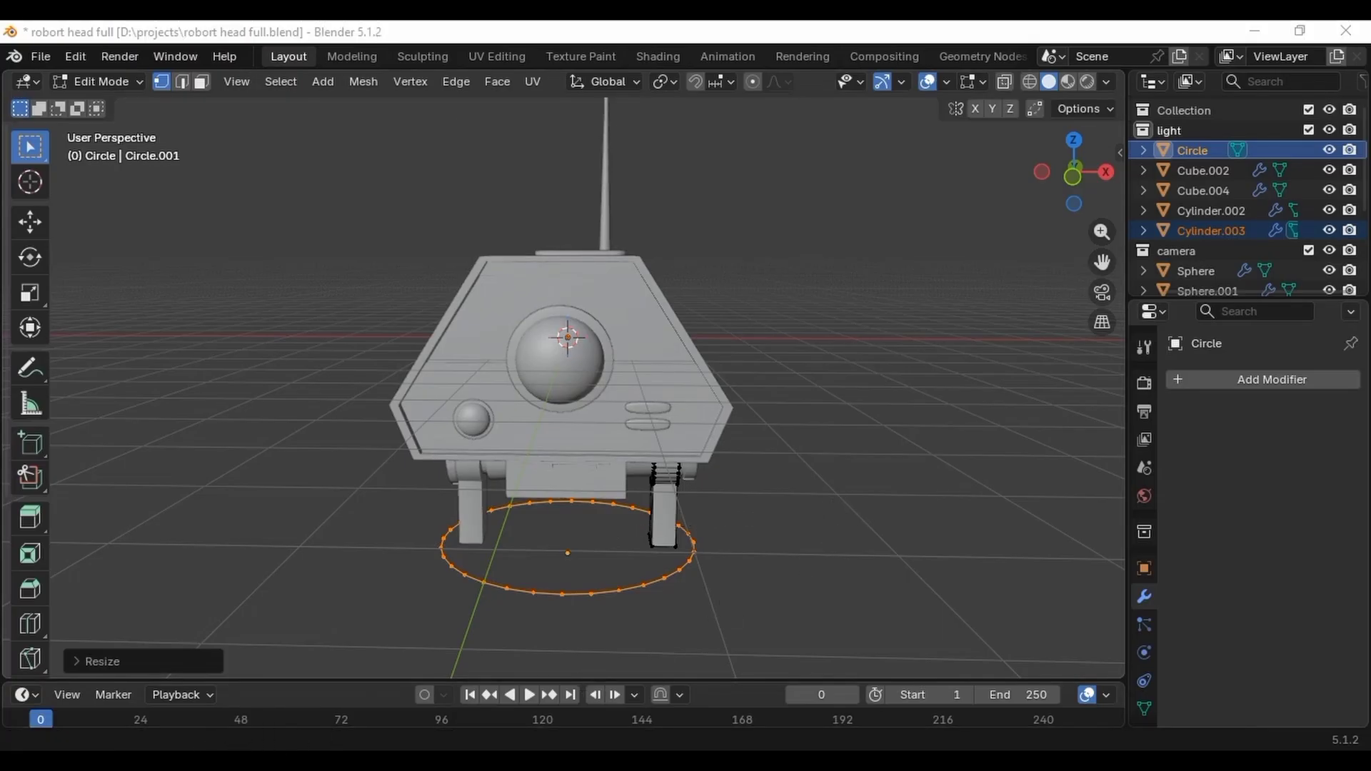
Move the circle about 0.065 m along Y to centre it on the arms in the side view.
{"action": "left_click", "coordinate": [1103, 173]}
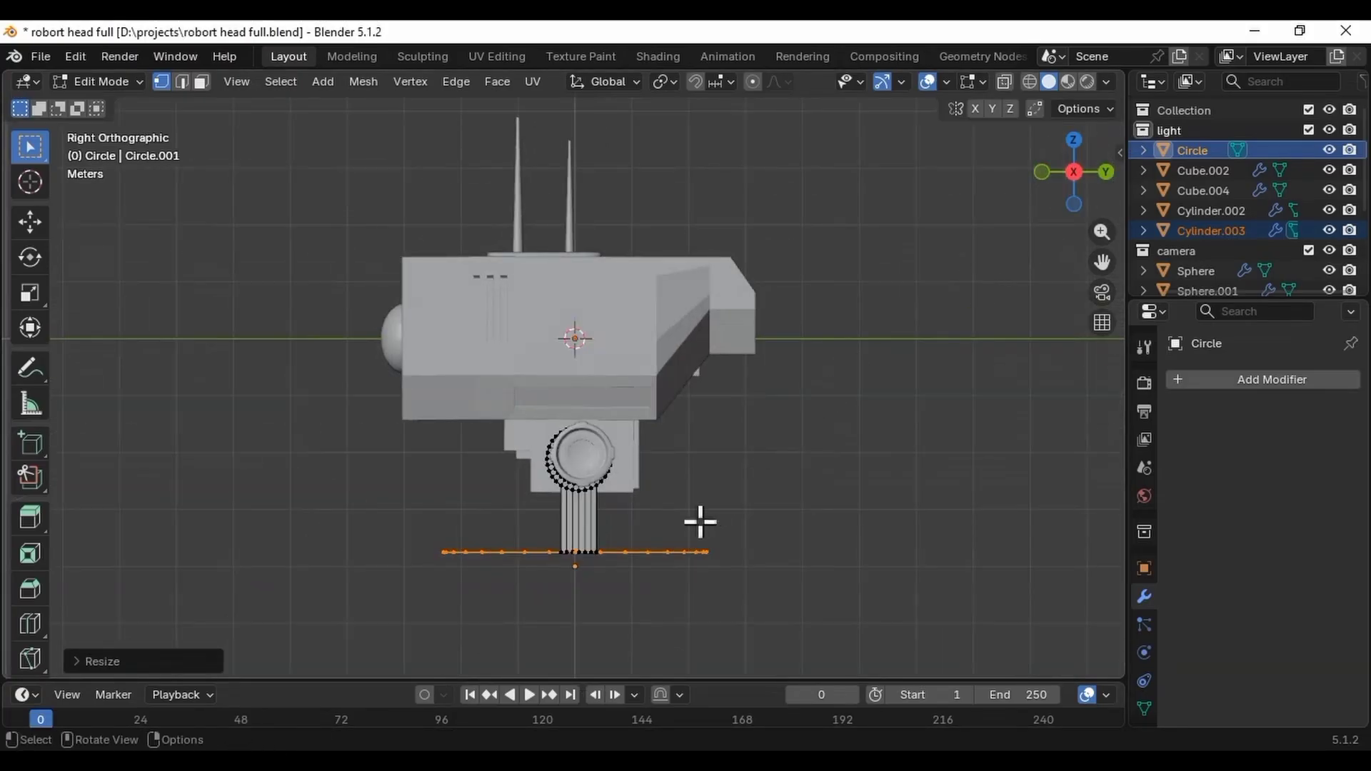
{"action": "scroll", "coordinate": [627, 582], "scroll_direction": "up", "scroll_amount": 6}
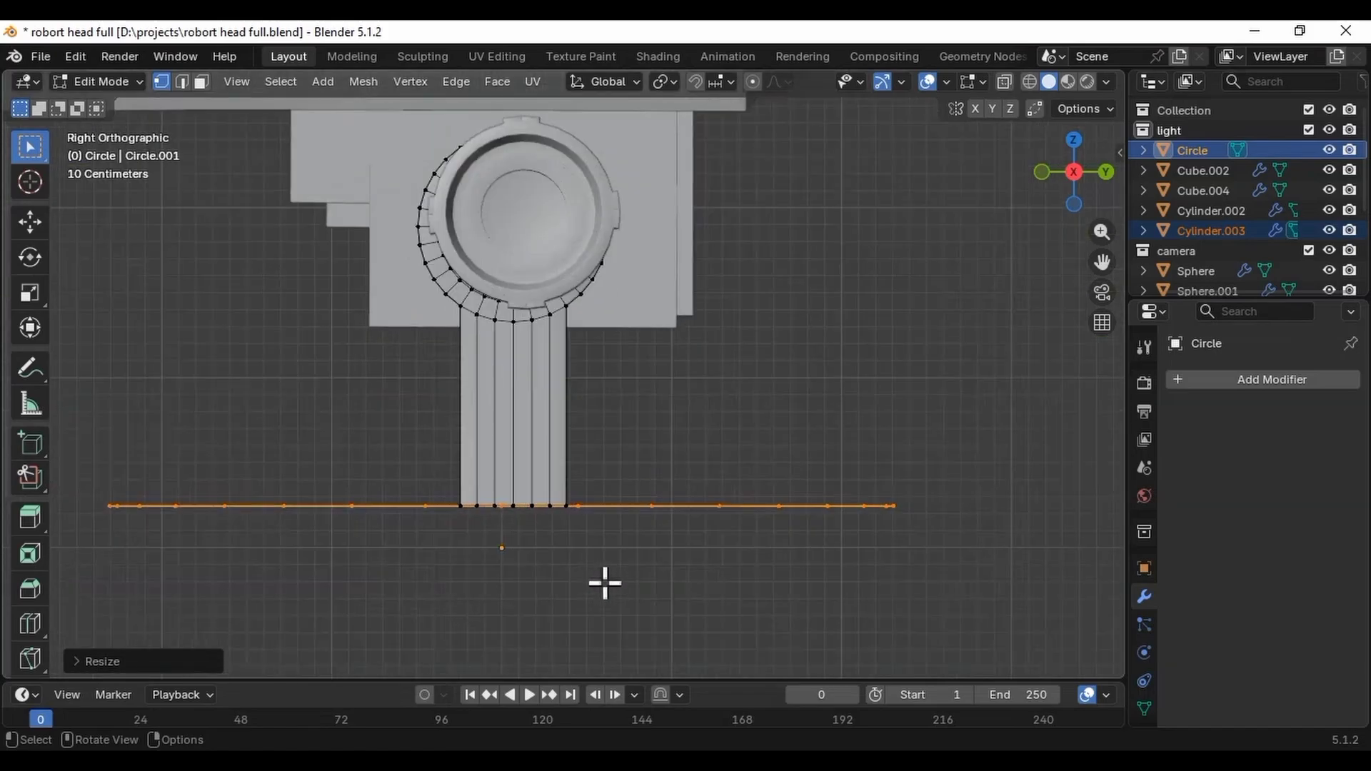
{"action": "scroll", "coordinate": [532, 537], "scroll_direction": "up", "scroll_amount": 3}
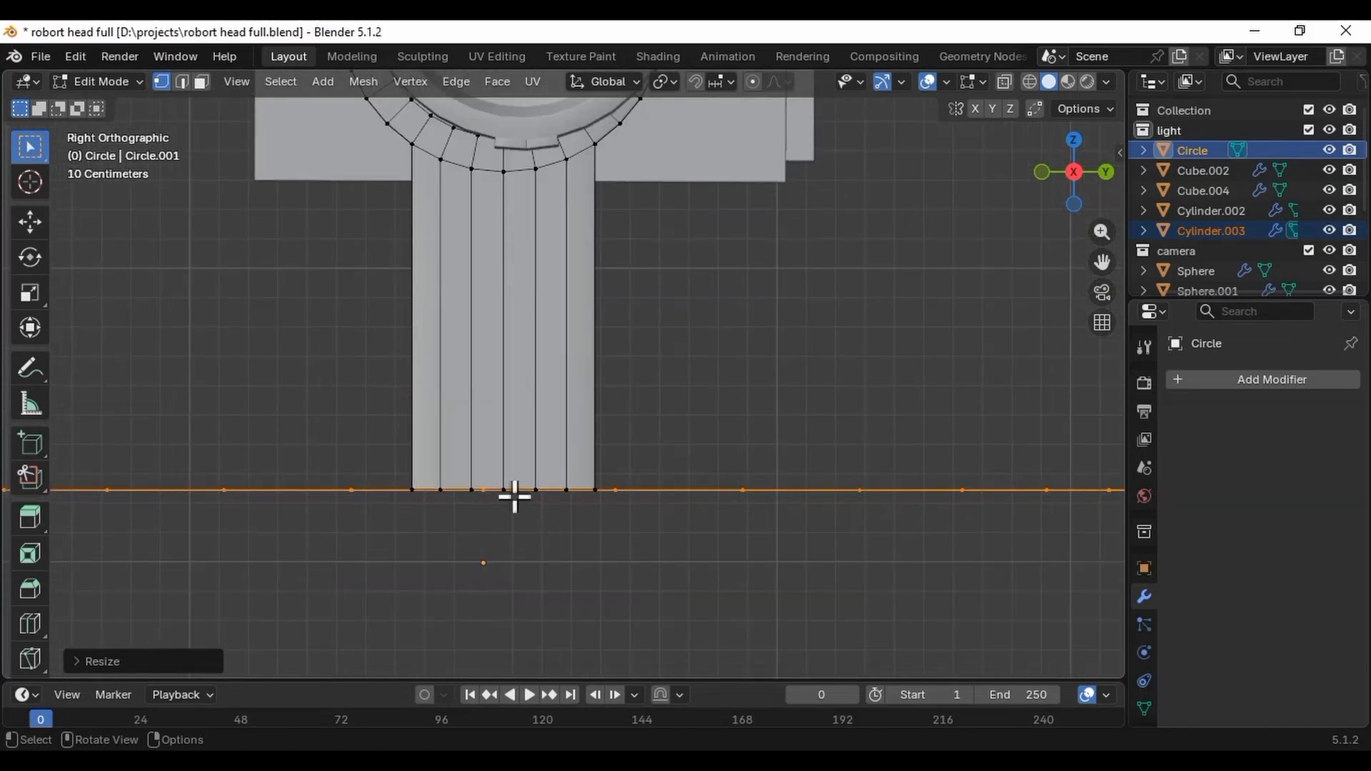
{"action": "key", "text": "g"}
{"action": "key", "text": "y"}
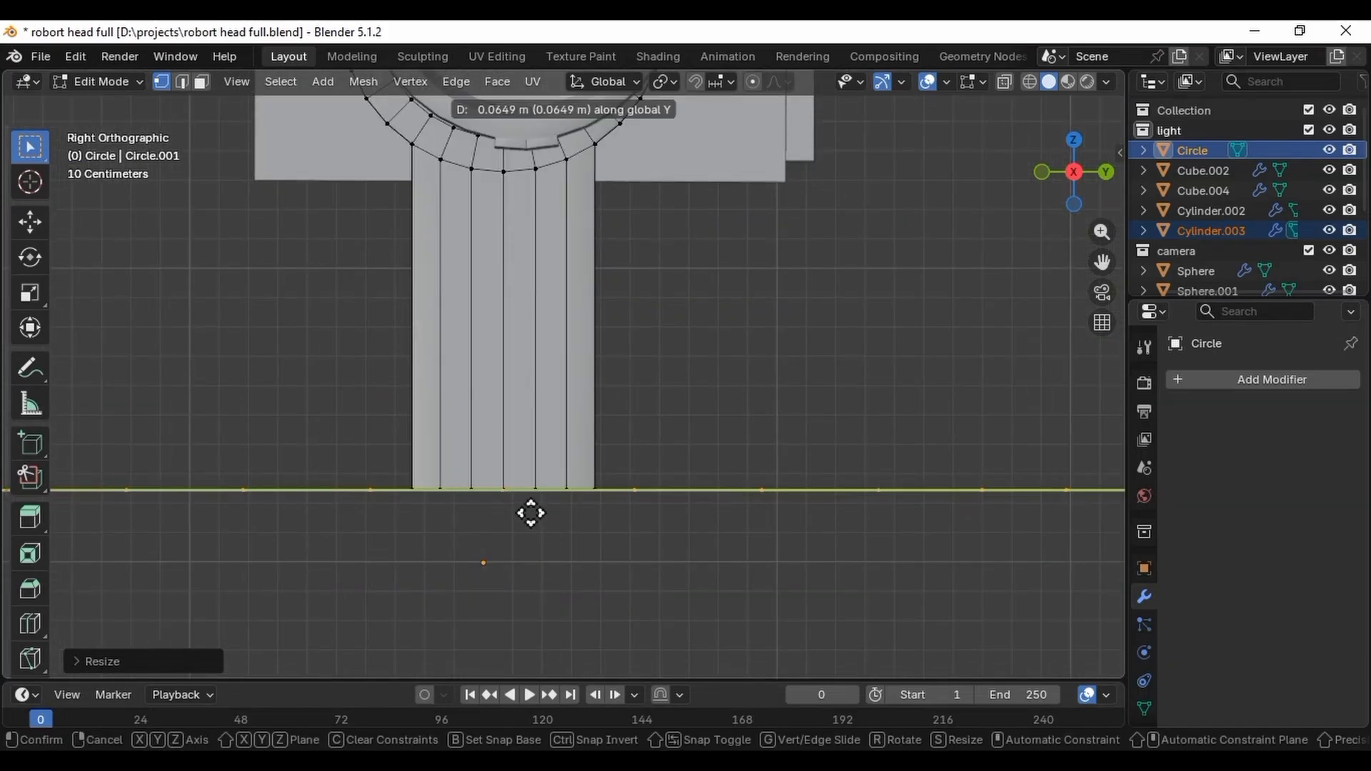
{"action": "left_click", "coordinate": [533, 513]}
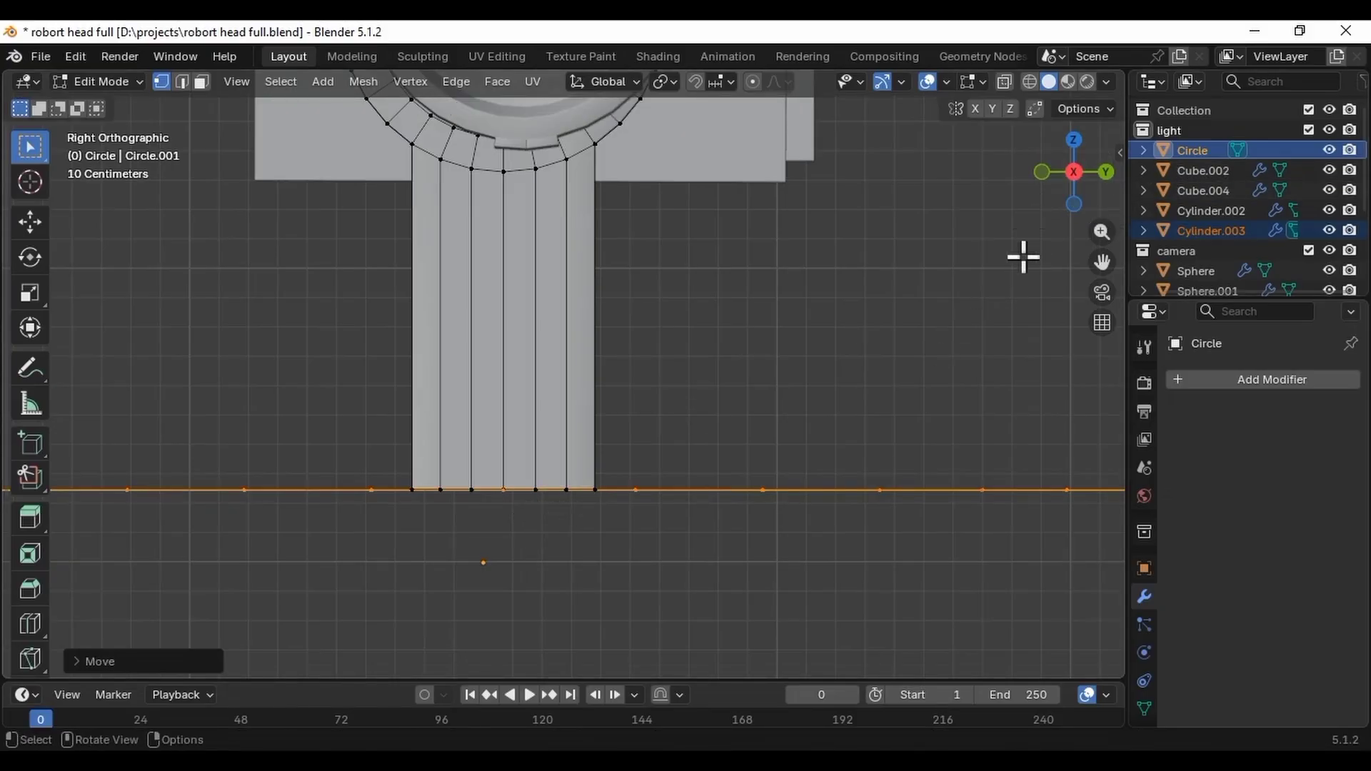
Extrude the circle's edge loop inward by scaling it to about 0.63, forming a flat ring under the arms.
{"action": "left_click", "coordinate": [1042, 173]}
{"action": "scroll", "coordinate": [843, 322], "scroll_direction": "down", "scroll_amount": 4}
{"action": "middle_click_drag", "start_coordinate": [744, 470], "coordinate": [294, 655]}
{"action": "left_click", "coordinate": [724, 455], "text": "alt"}
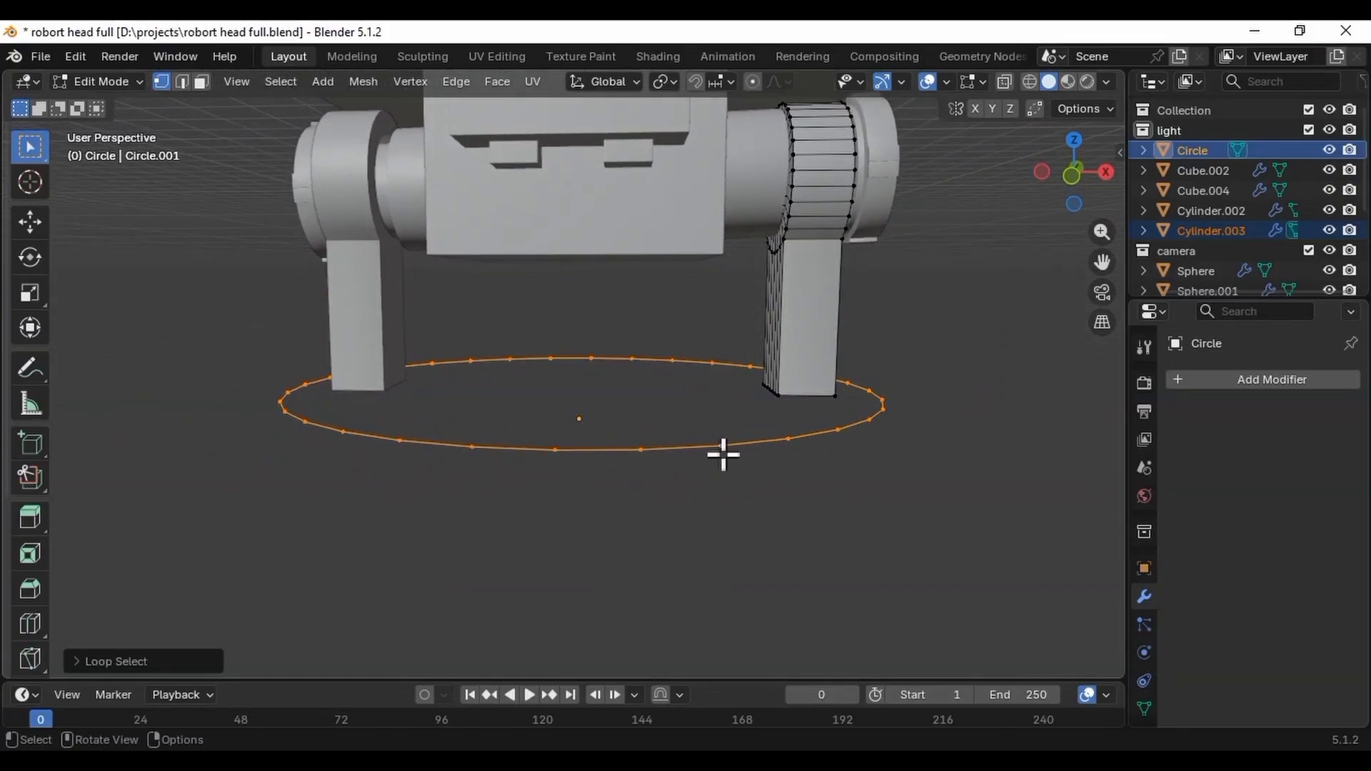
{"action": "key", "text": "e"}
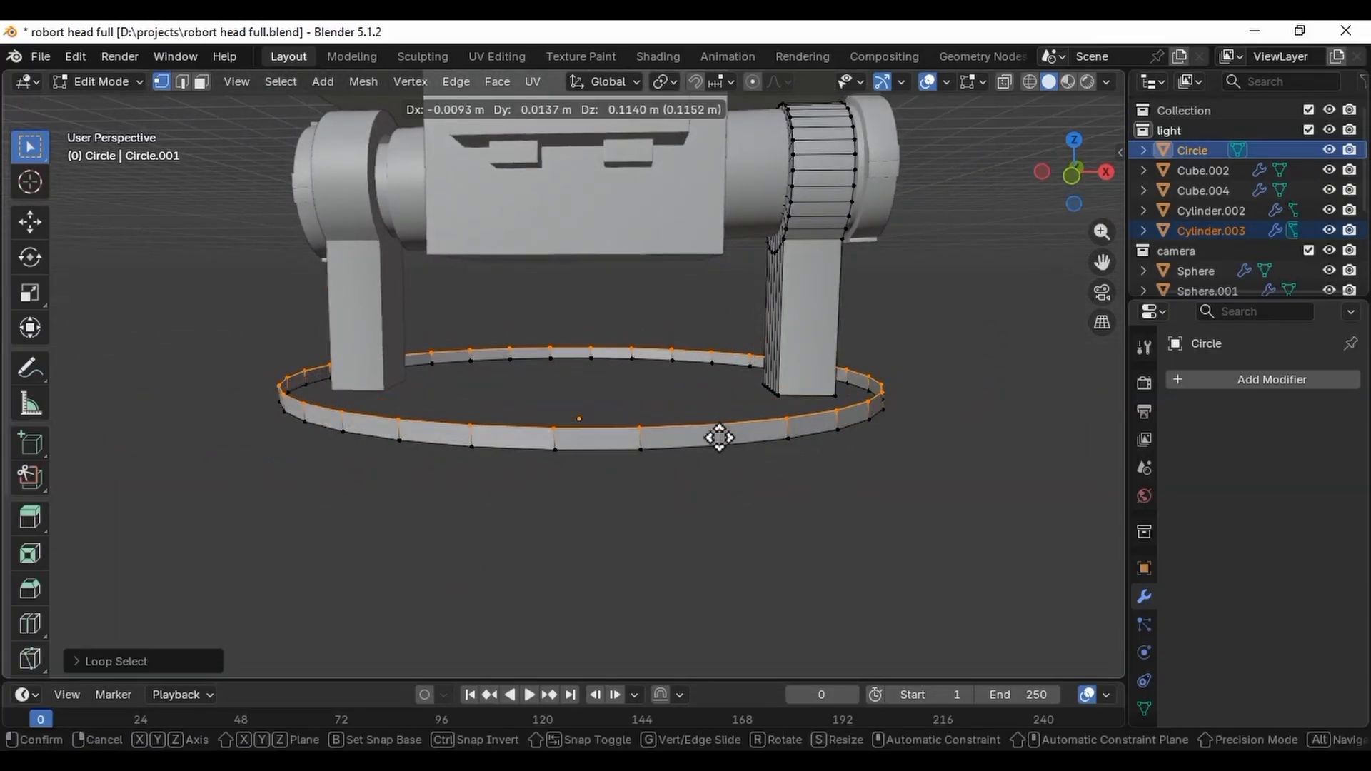
{"action": "right_click", "coordinate": [719, 437]}
{"action": "key", "text": "s"}
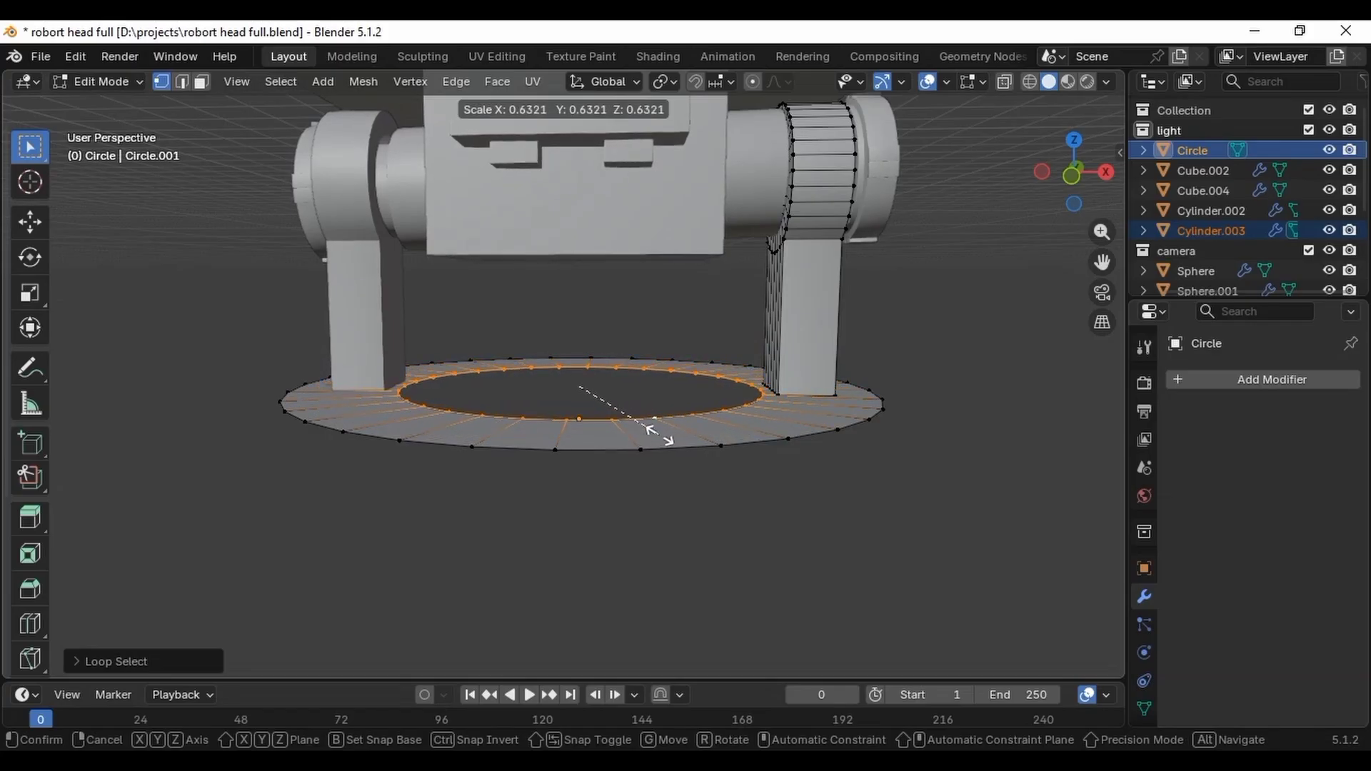
{"action": "left_click", "coordinate": [661, 437]}
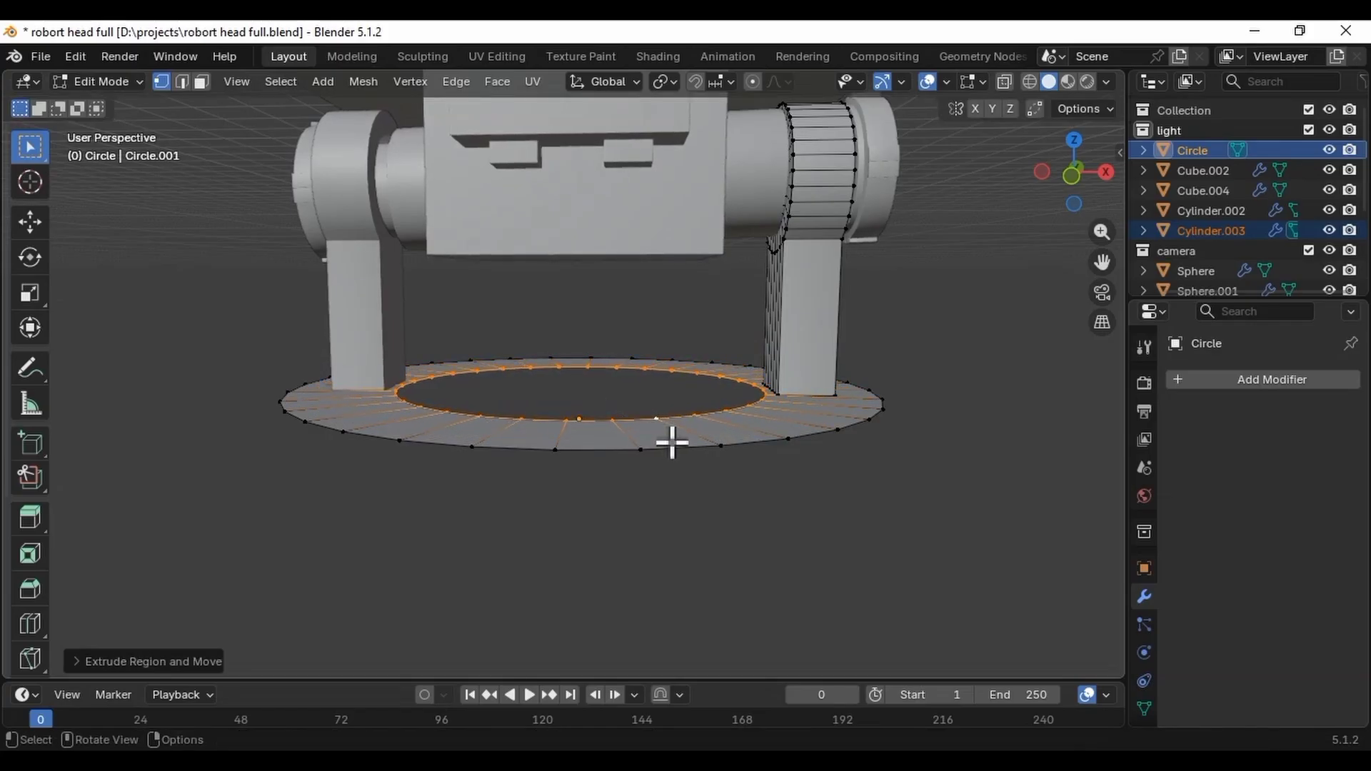
Extrude the ring's inner edge down about 0.2 m along Z, and extrude it inward again to form a recessed ledge.
{"action": "key", "text": "e"}
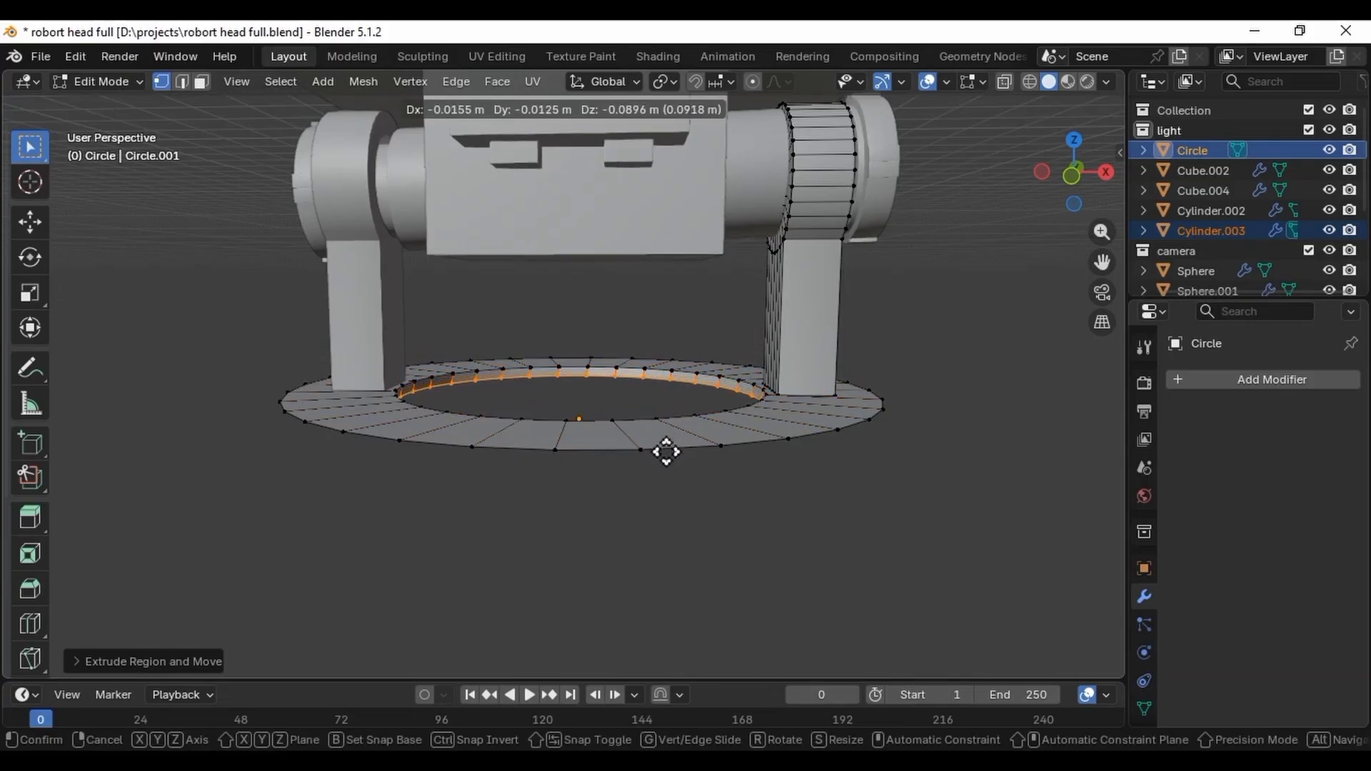
{"action": "key", "text": "z"}
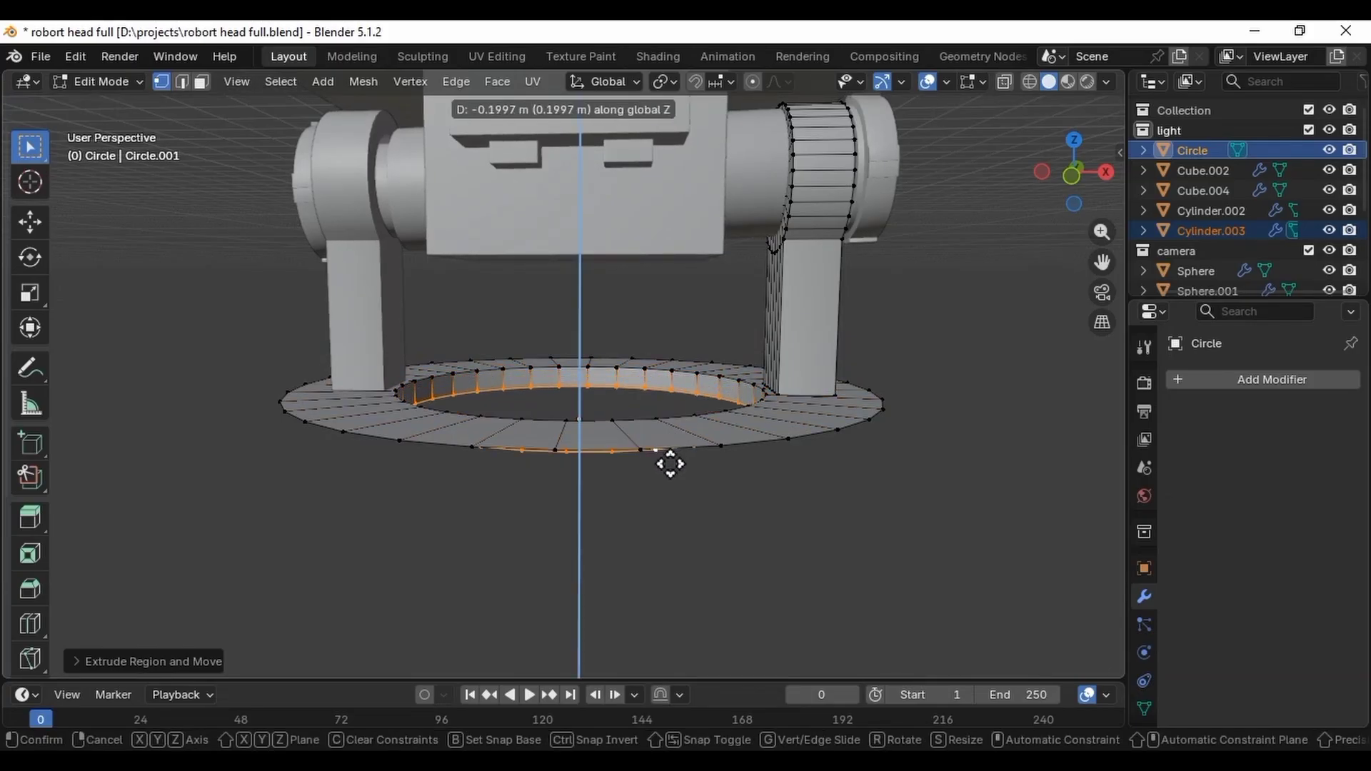
{"action": "left_click", "coordinate": [674, 469]}
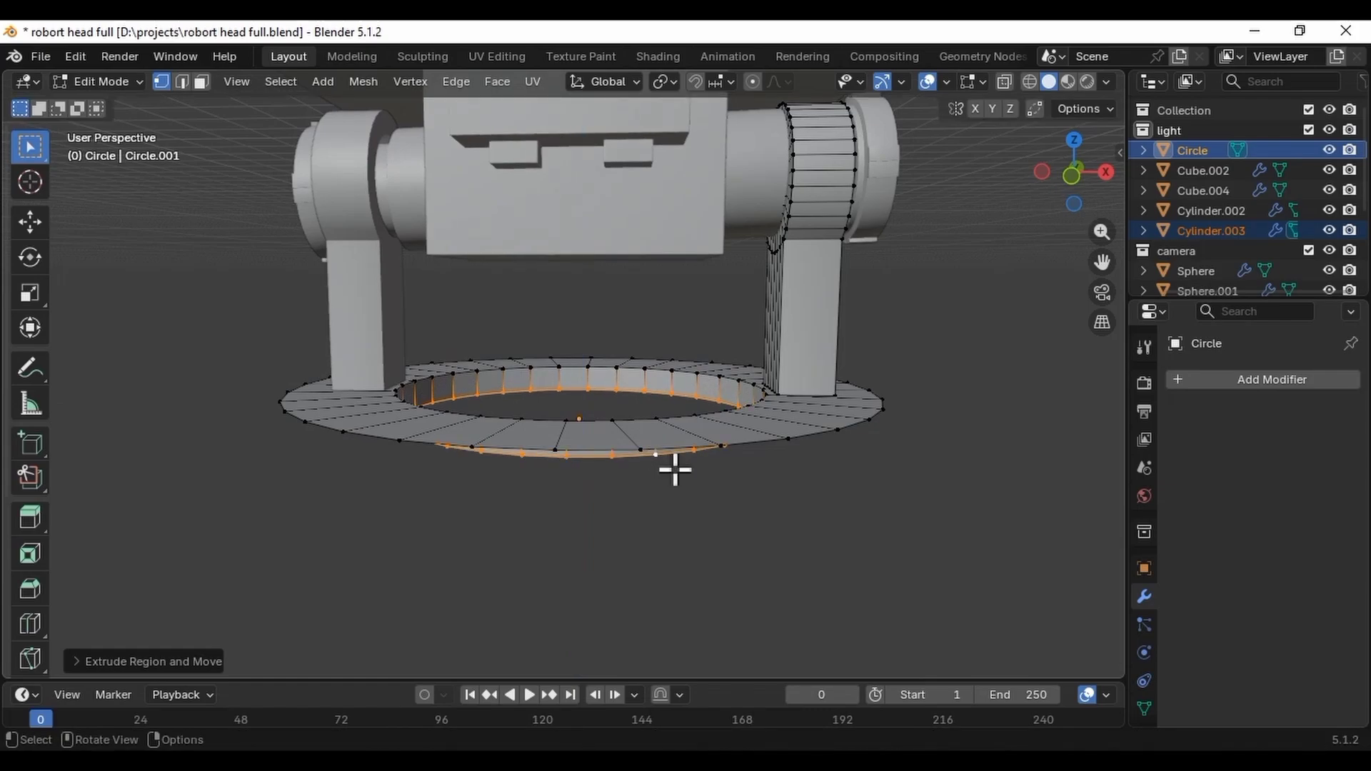
{"action": "key", "text": "g"}
{"action": "key", "text": "s"}
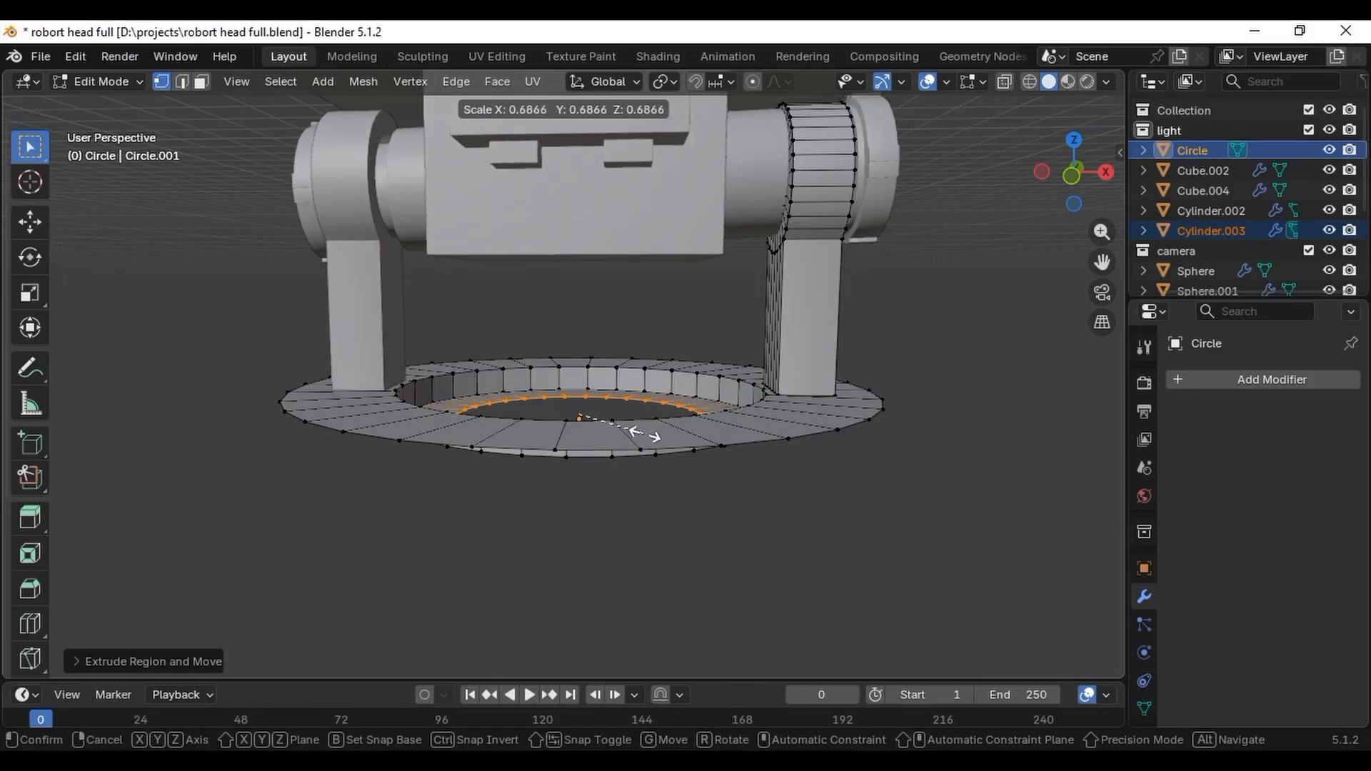
{"action": "left_click", "coordinate": [642, 431]}
Extrude the ledge's inner edge up about 0.22 m along Z and inward to about 0.75 scale to form a raised rim.
{"action": "middle_click_drag", "start_coordinate": [643, 431], "coordinate": [652, 431]}
{"action": "key", "text": "g"}
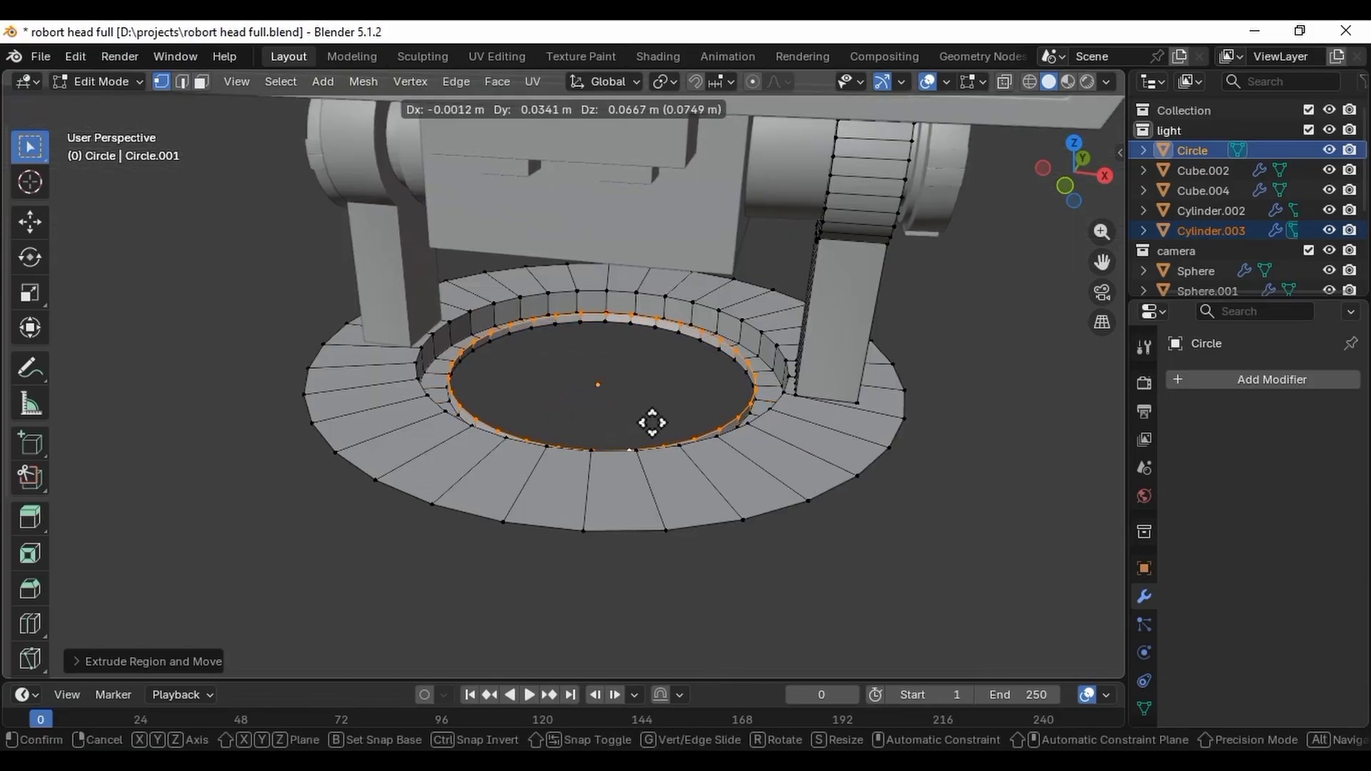
{"action": "key", "text": "z"}
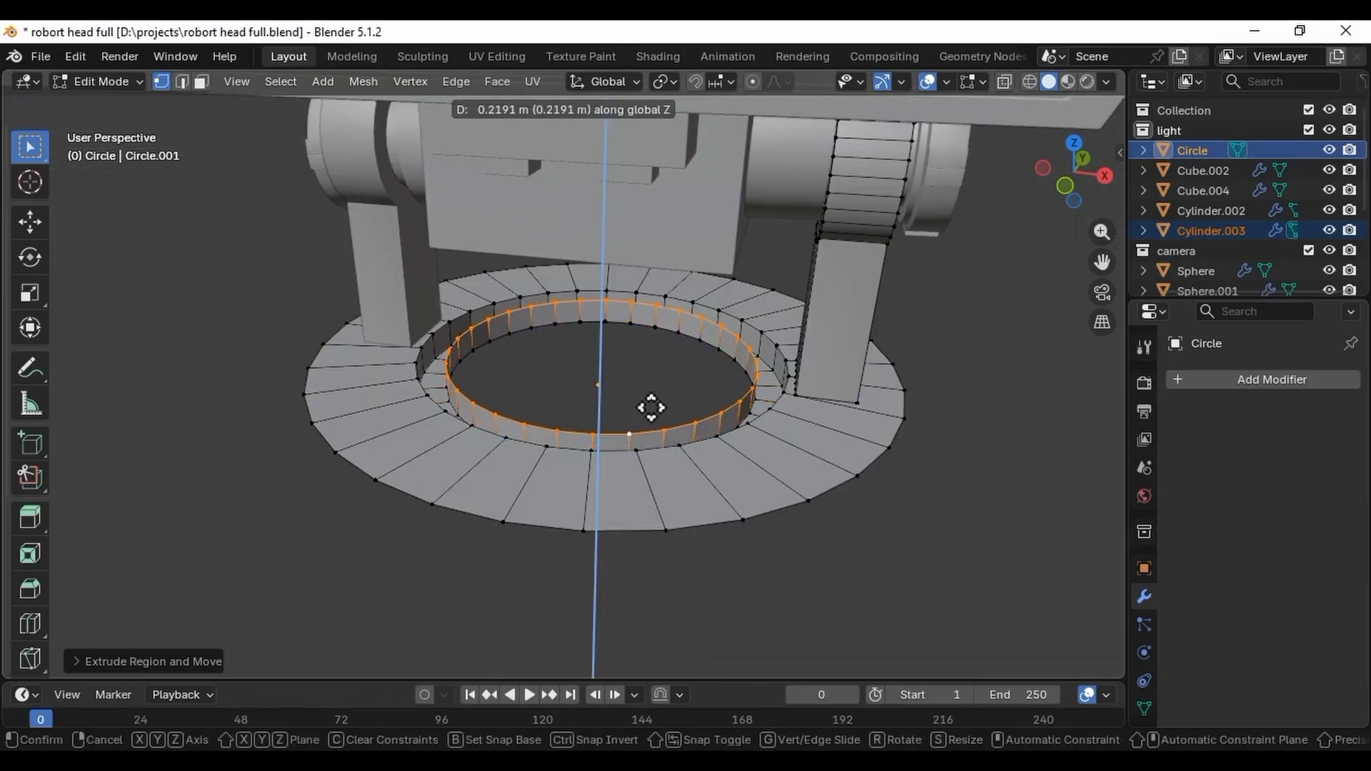
{"action": "left_click", "coordinate": [651, 408]}
{"action": "middle_click_drag", "start_coordinate": [652, 407], "coordinate": [652, 400]}
{"action": "key", "text": "s"}
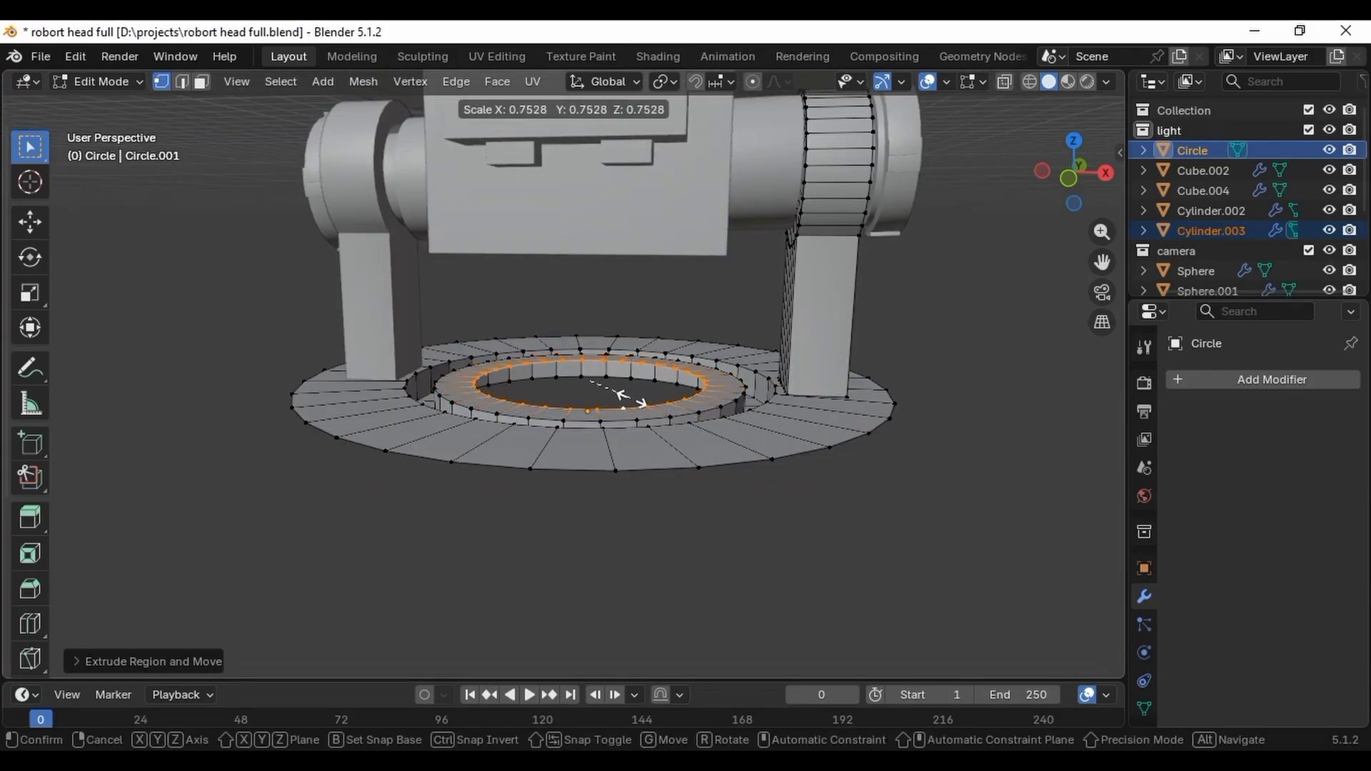
{"action": "left_click", "coordinate": [640, 408]}
Extrude the rim's inner edge down about 0.22 m along Z and fill the central opening with a face.
{"action": "key", "text": "e"}
{"action": "key", "text": "z"}
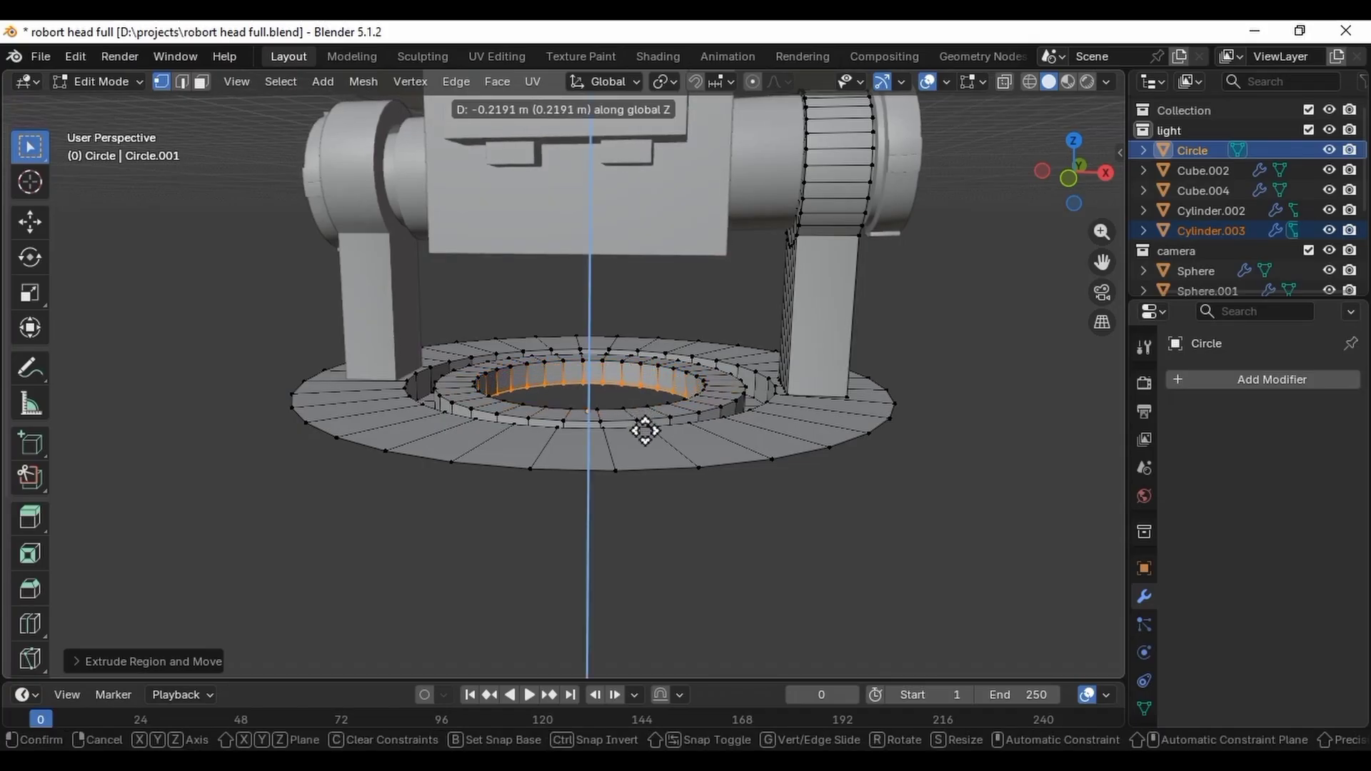
{"action": "left_click", "coordinate": [646, 431]}
{"action": "middle_click_drag", "start_coordinate": [647, 431], "coordinate": [628, 410]}
{"action": "key", "text": "f"}
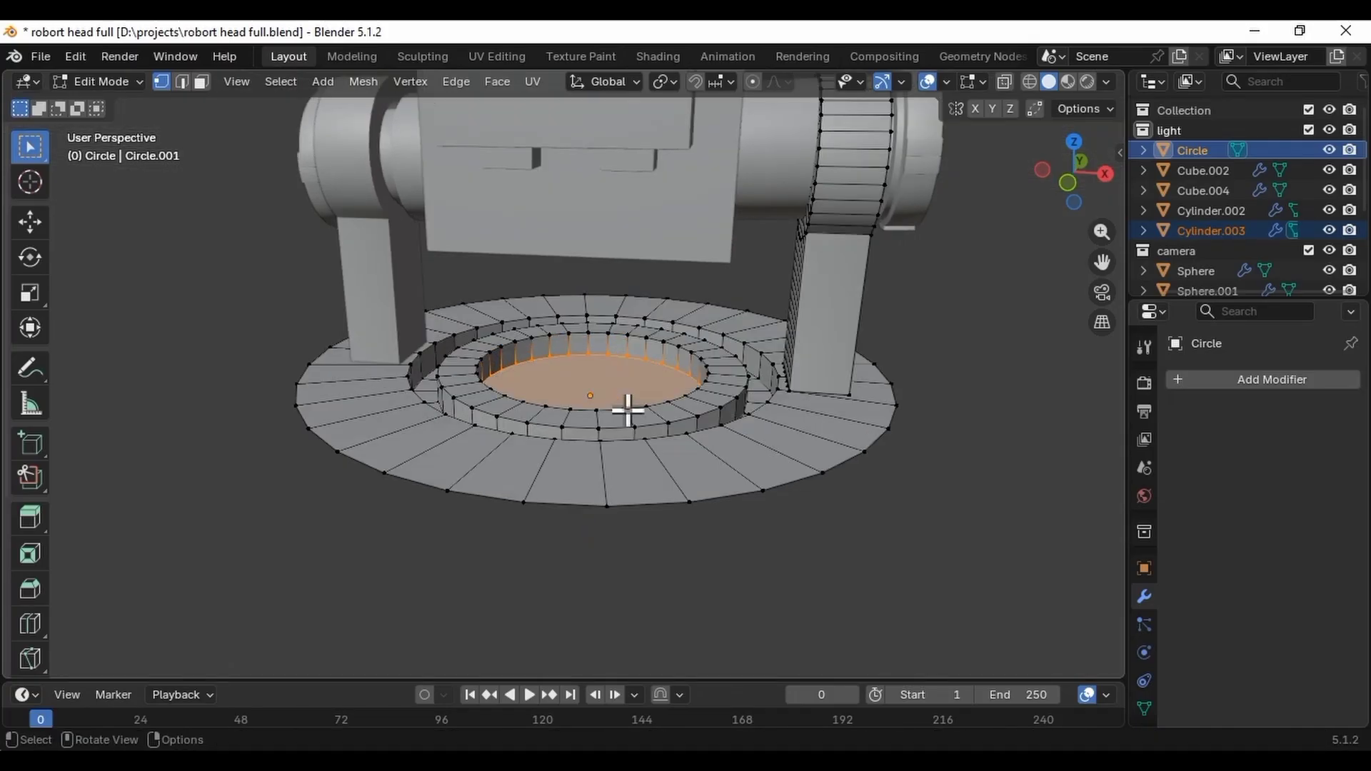
{"action": "left_click", "coordinate": [878, 497]}
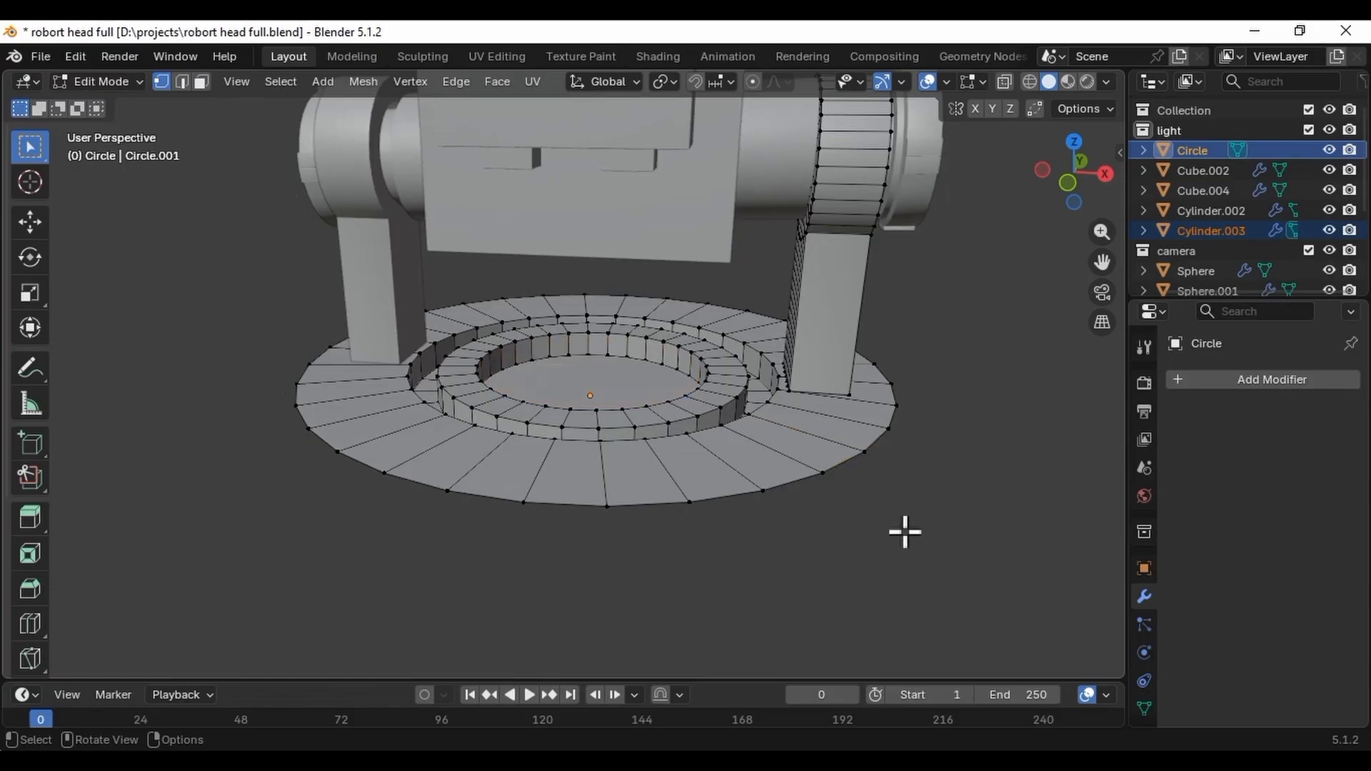
Extrude the base's outermost edge loop down about 0.29 m along Z to form its side wall.
{"action": "middle_click_drag", "start_coordinate": [906, 533], "coordinate": [735, 453]}
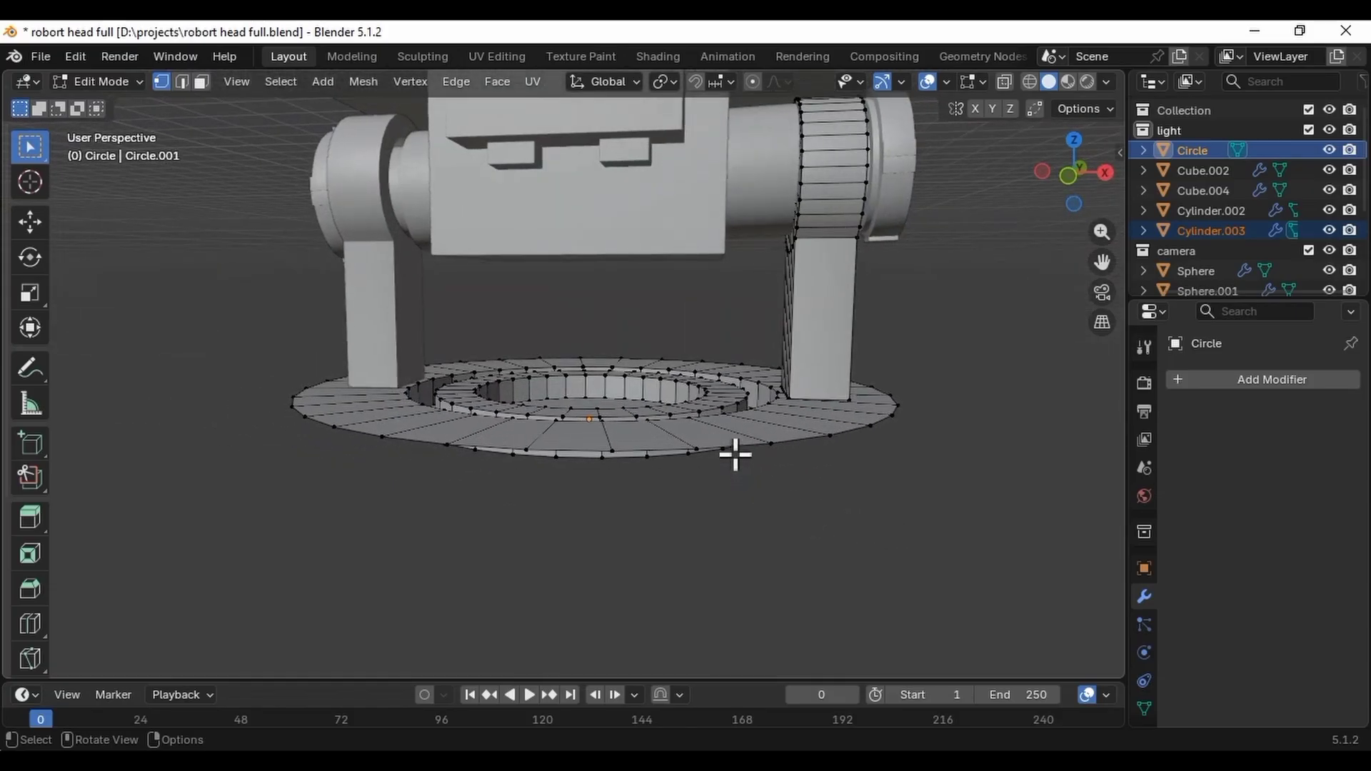
{"action": "left_click", "coordinate": [735, 454], "text": "alt"}
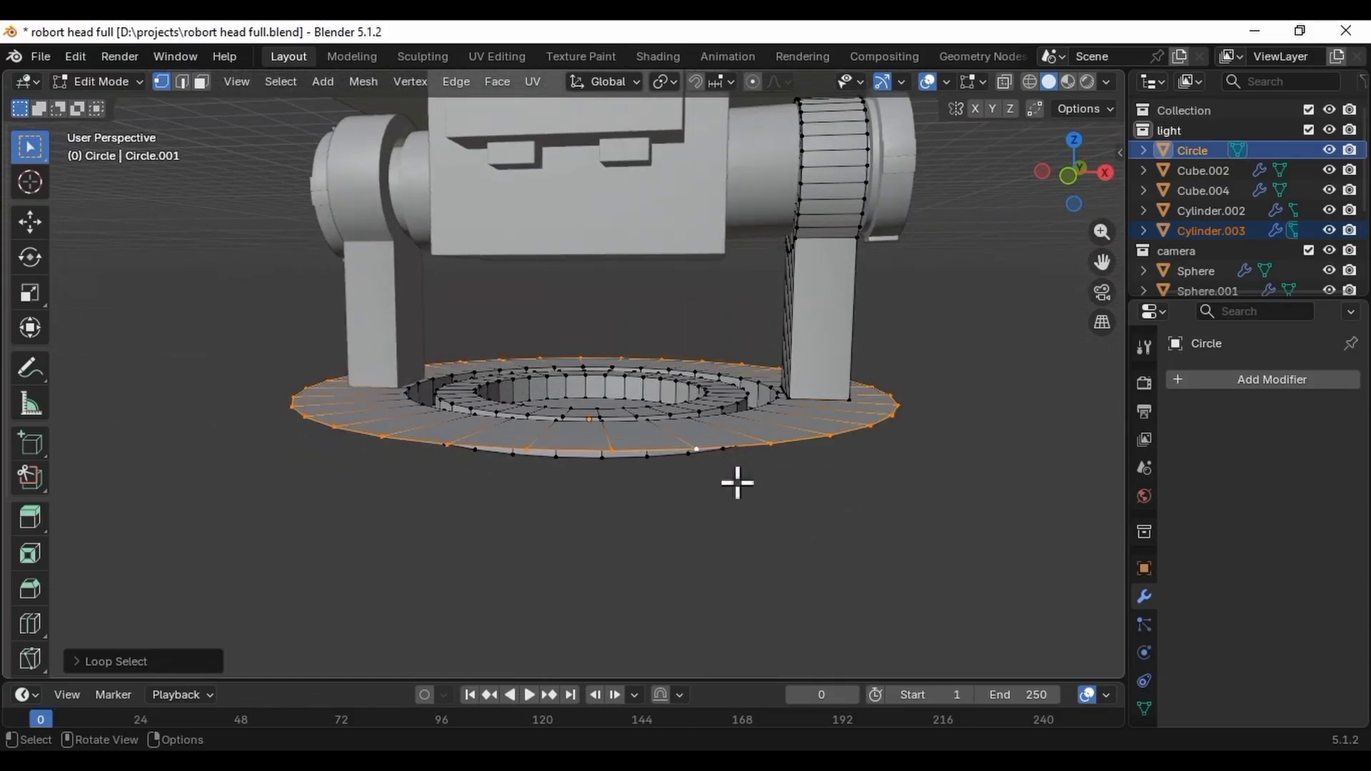
{"action": "key", "text": "g"}
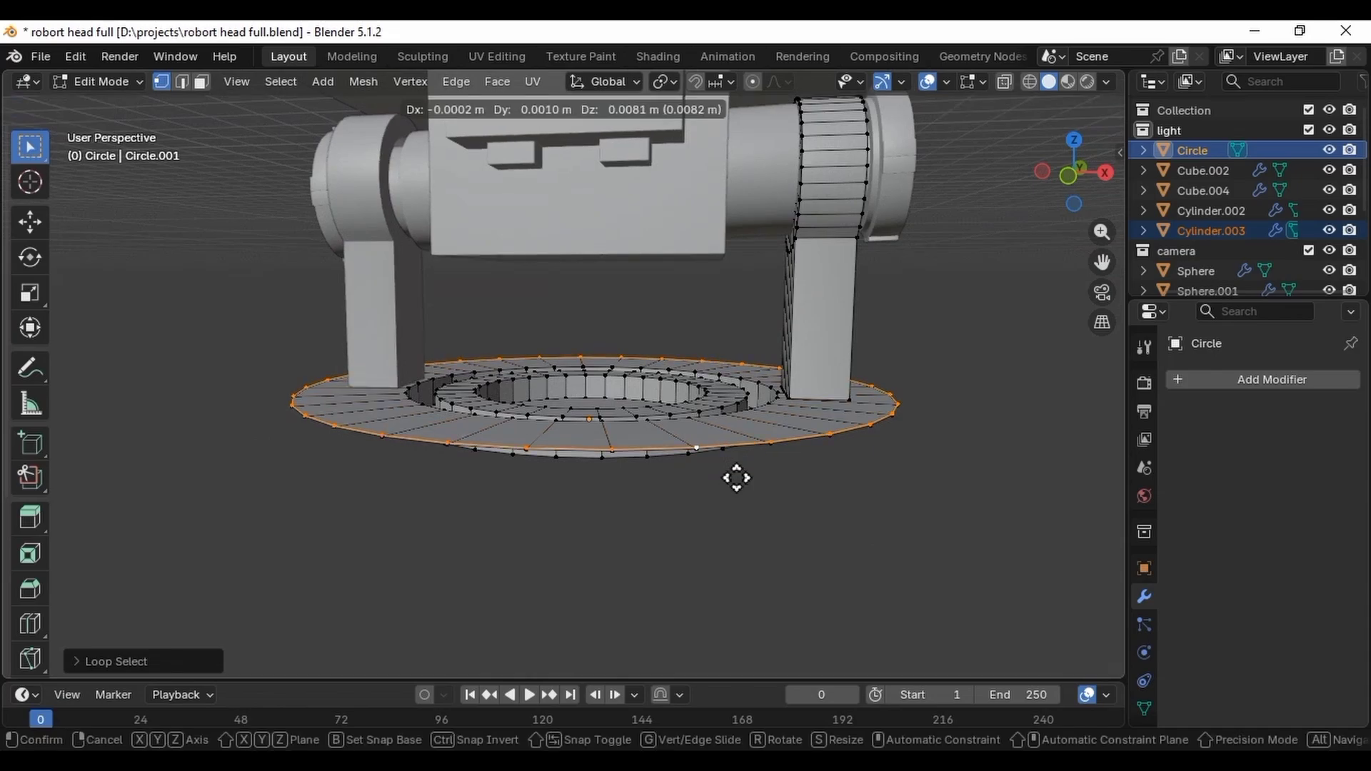
{"action": "key", "text": "z"}
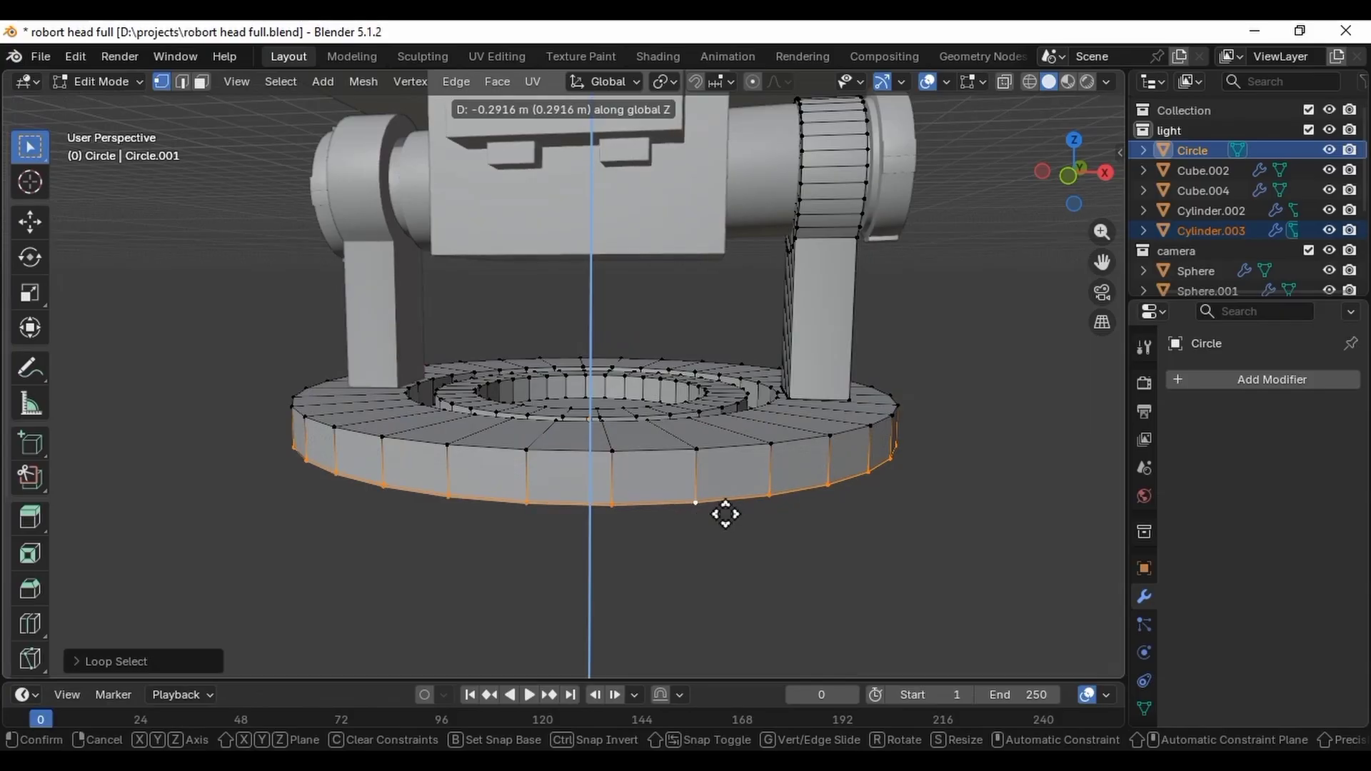
{"action": "left_click", "coordinate": [725, 514]}
Select the upper and lower edge loops of the base's outer wall and scale them to about 0.92.
{"action": "middle_click_drag", "start_coordinate": [728, 515], "coordinate": [729, 514]}
{"action": "left_click", "coordinate": [865, 505], "text": "alt+shift"}
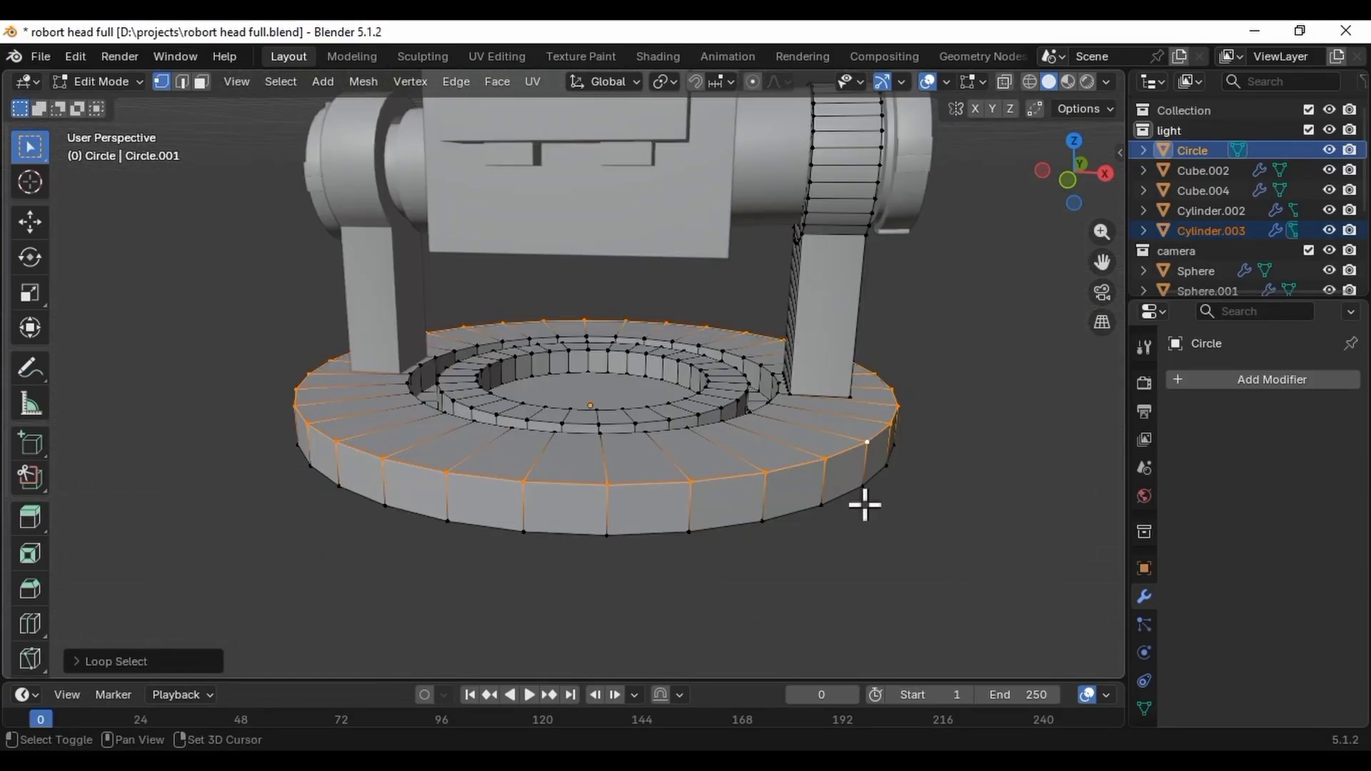
{"action": "left_click", "coordinate": [863, 499], "text": "alt+shift"}
{"action": "key", "text": "s"}
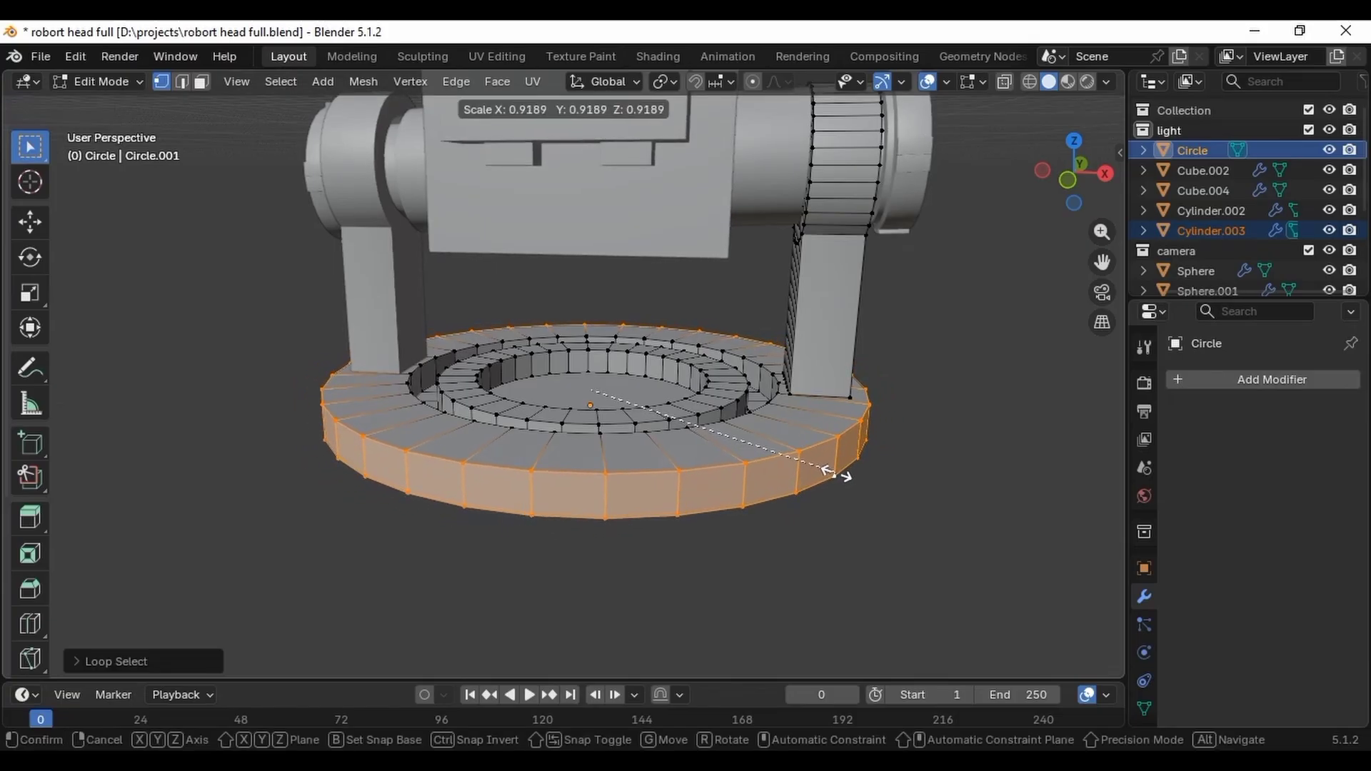
{"action": "left_click", "coordinate": [834, 474]}
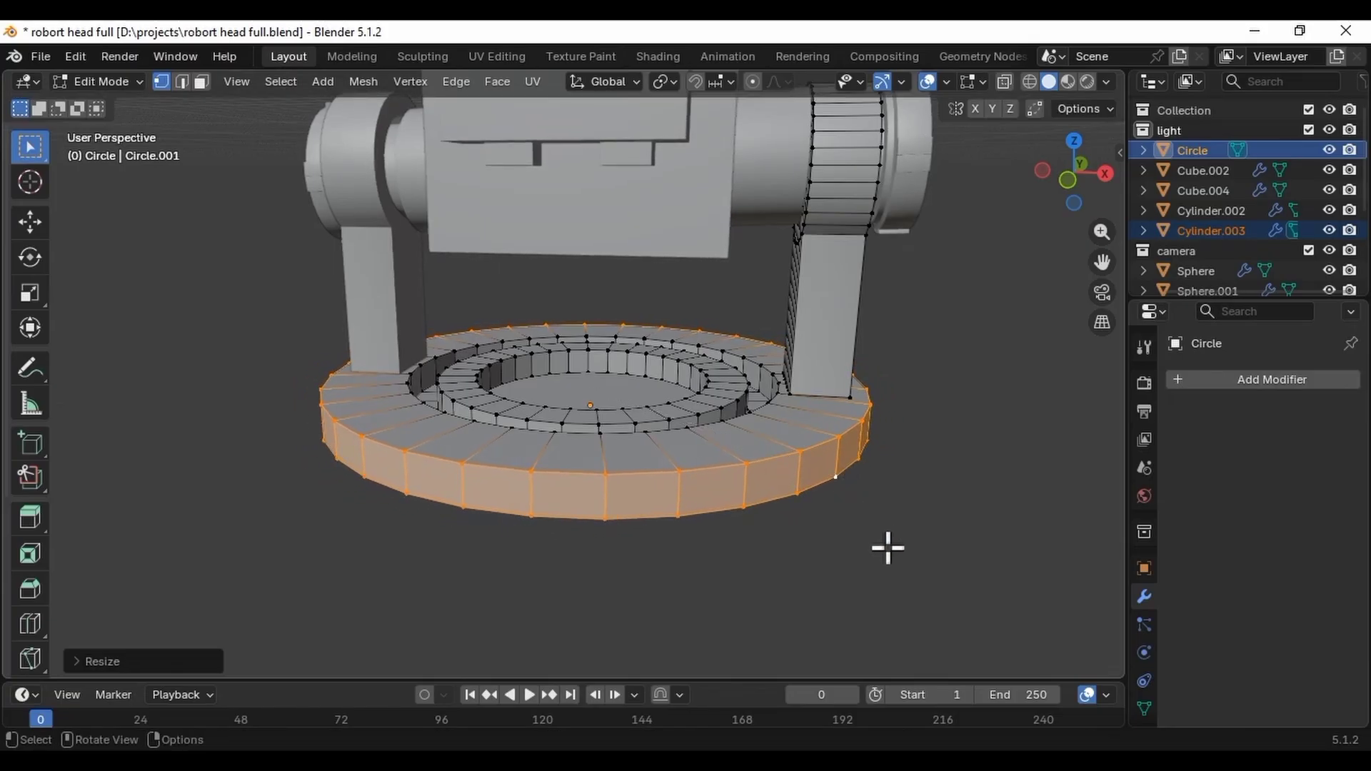
{"action": "left_click", "coordinate": [897, 586]}
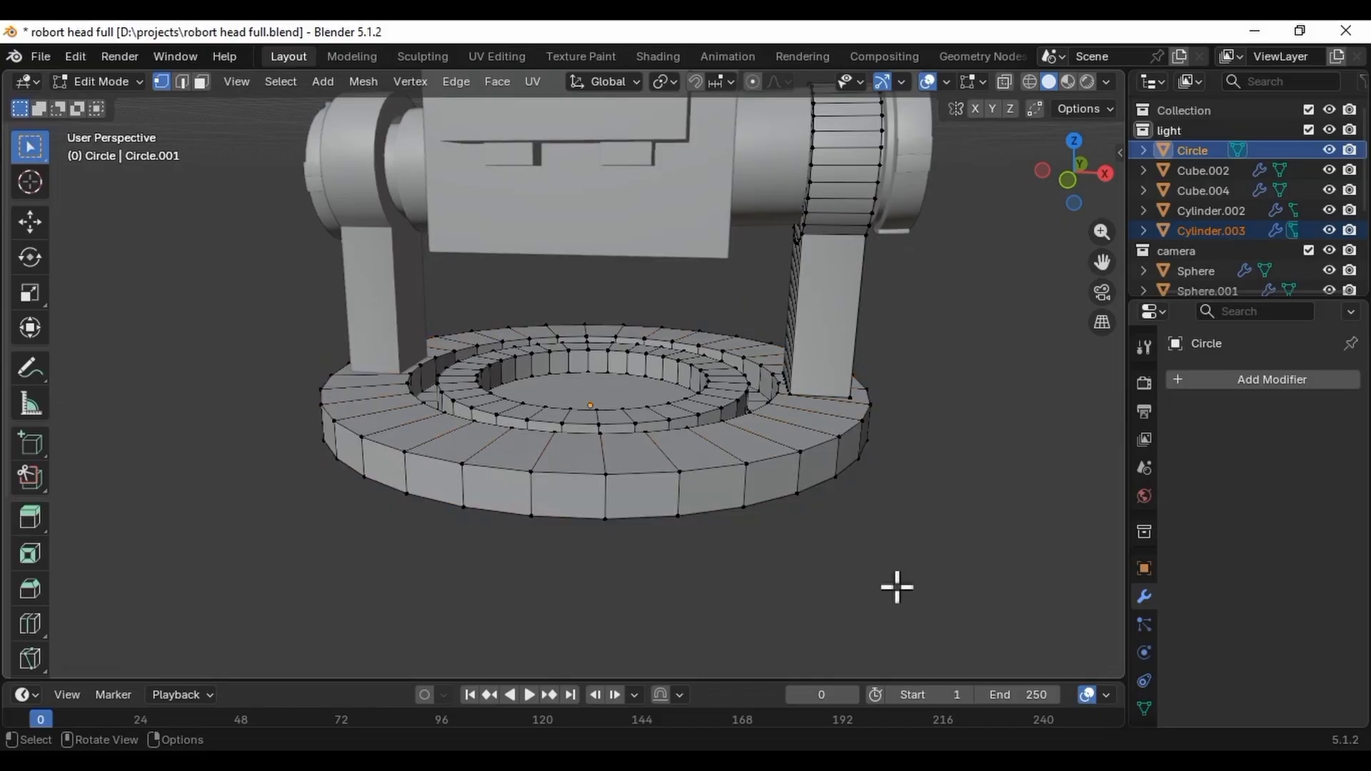
Move the circular base up about 0.12 m along Z so it meets the arms.
{"action": "middle_click_drag", "start_coordinate": [897, 587], "coordinate": [1008, 316]}
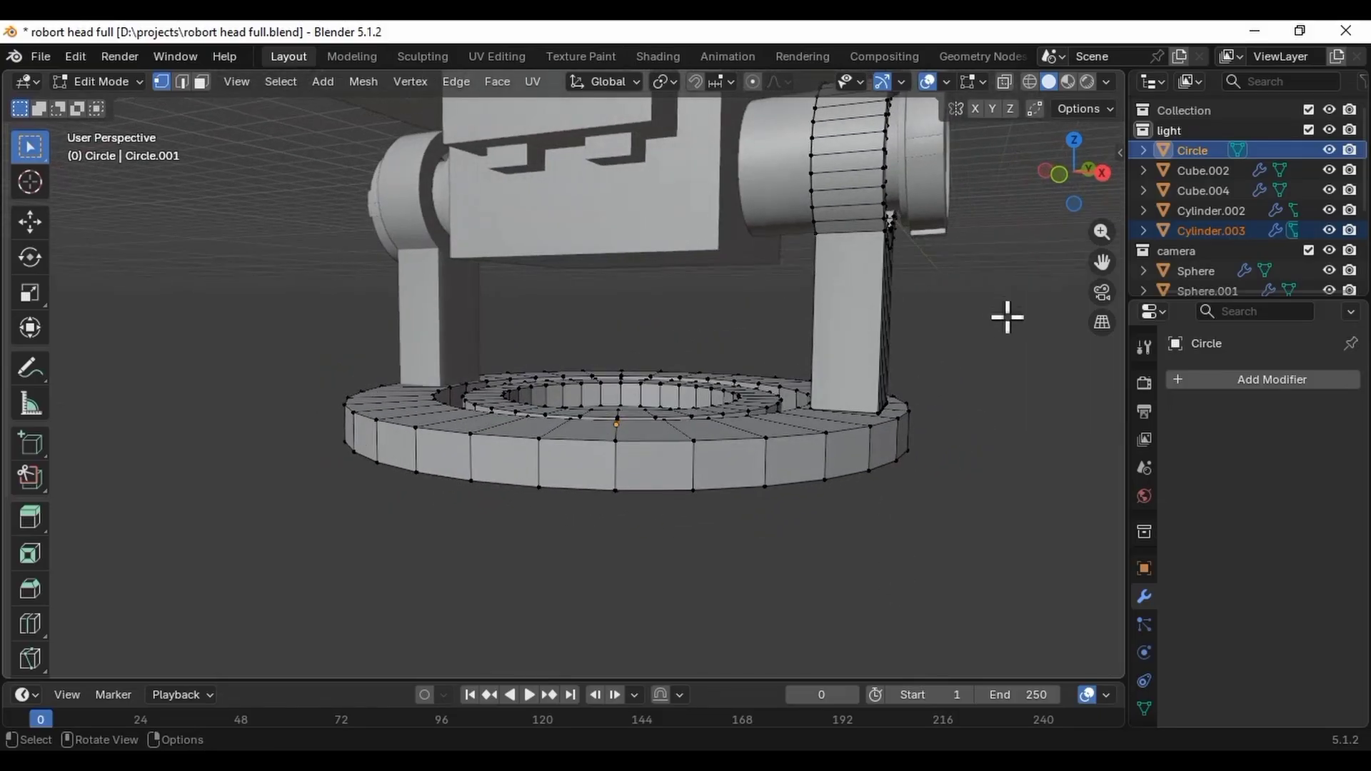
{"action": "left_click", "coordinate": [1058, 173]}
{"action": "scroll", "coordinate": [592, 447], "scroll_direction": "down", "scroll_amount": 5}
{"action": "middle_click_drag", "start_coordinate": [592, 445], "coordinate": [607, 500]}
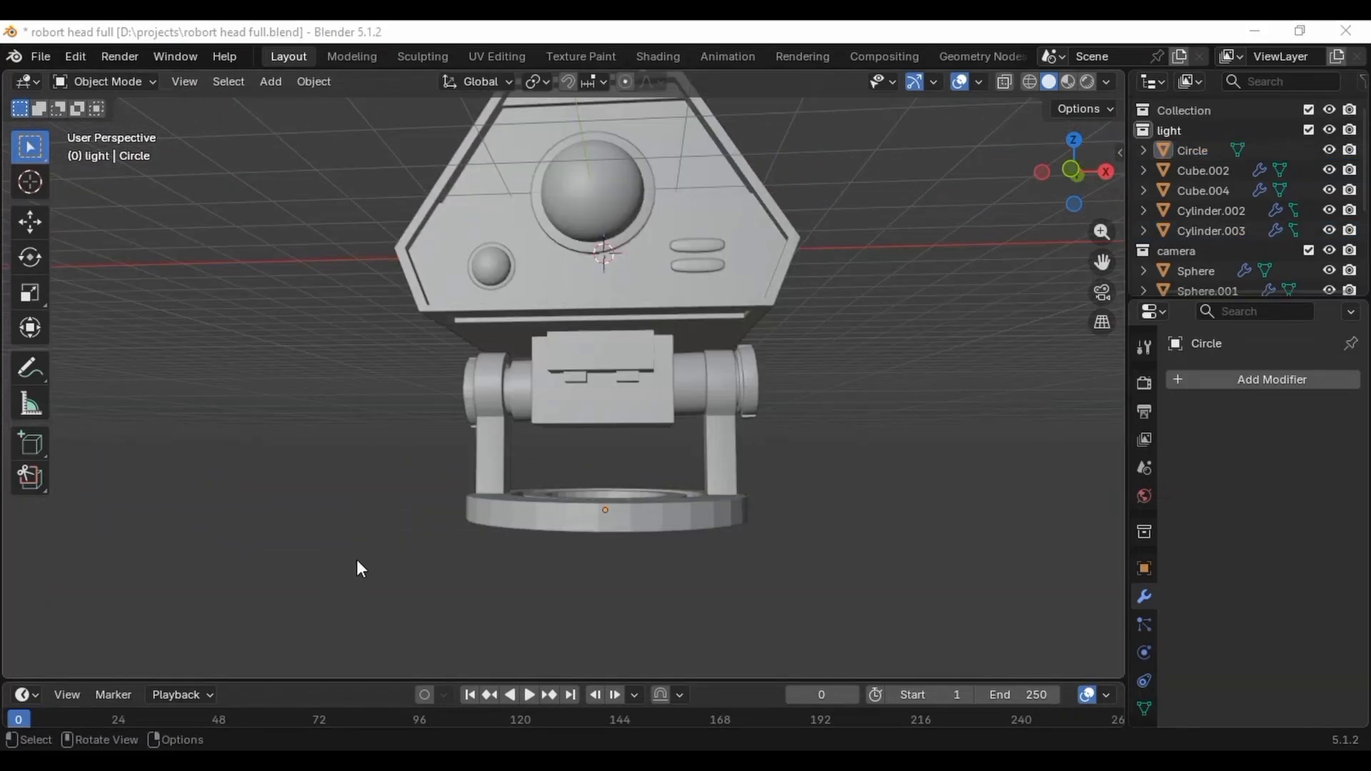
{"action": "left_click", "coordinate": [608, 516]}
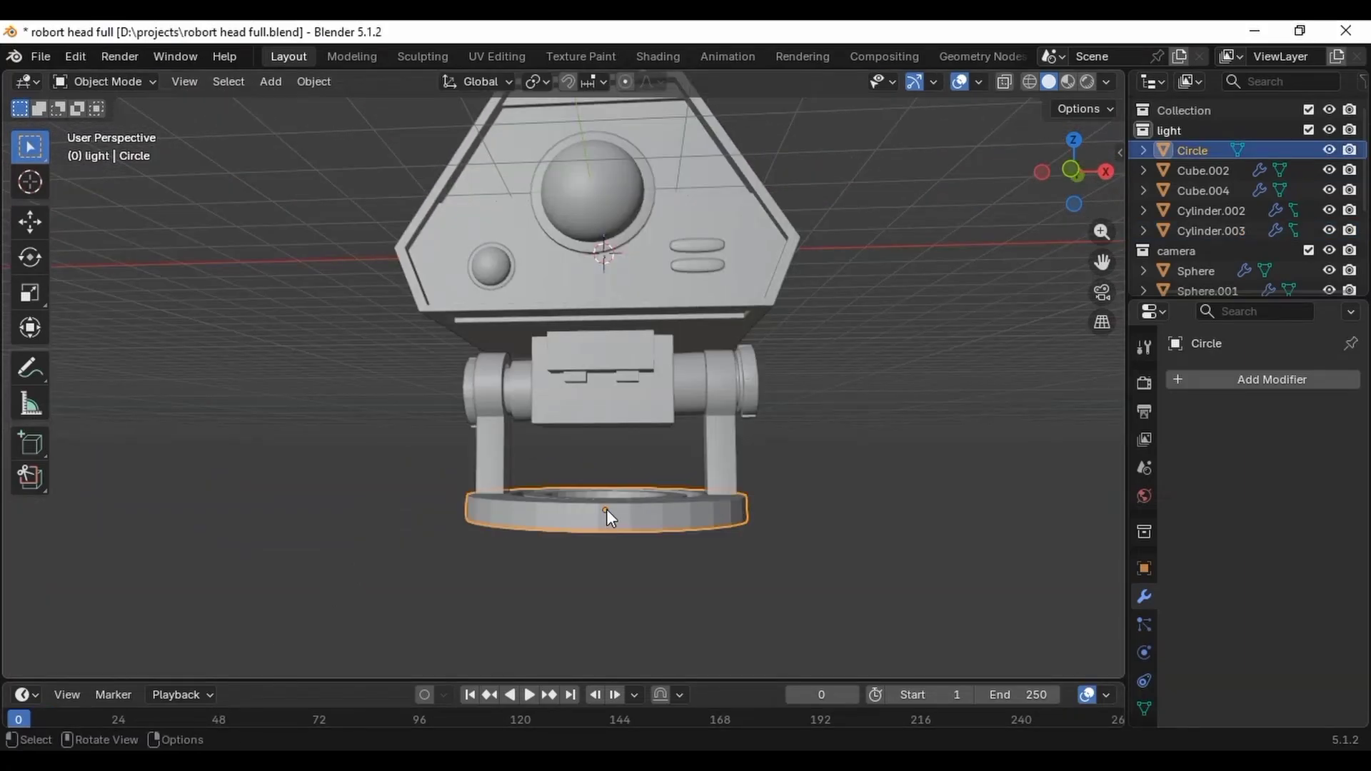
{"action": "key", "text": "g"}
{"action": "key", "text": "z"}
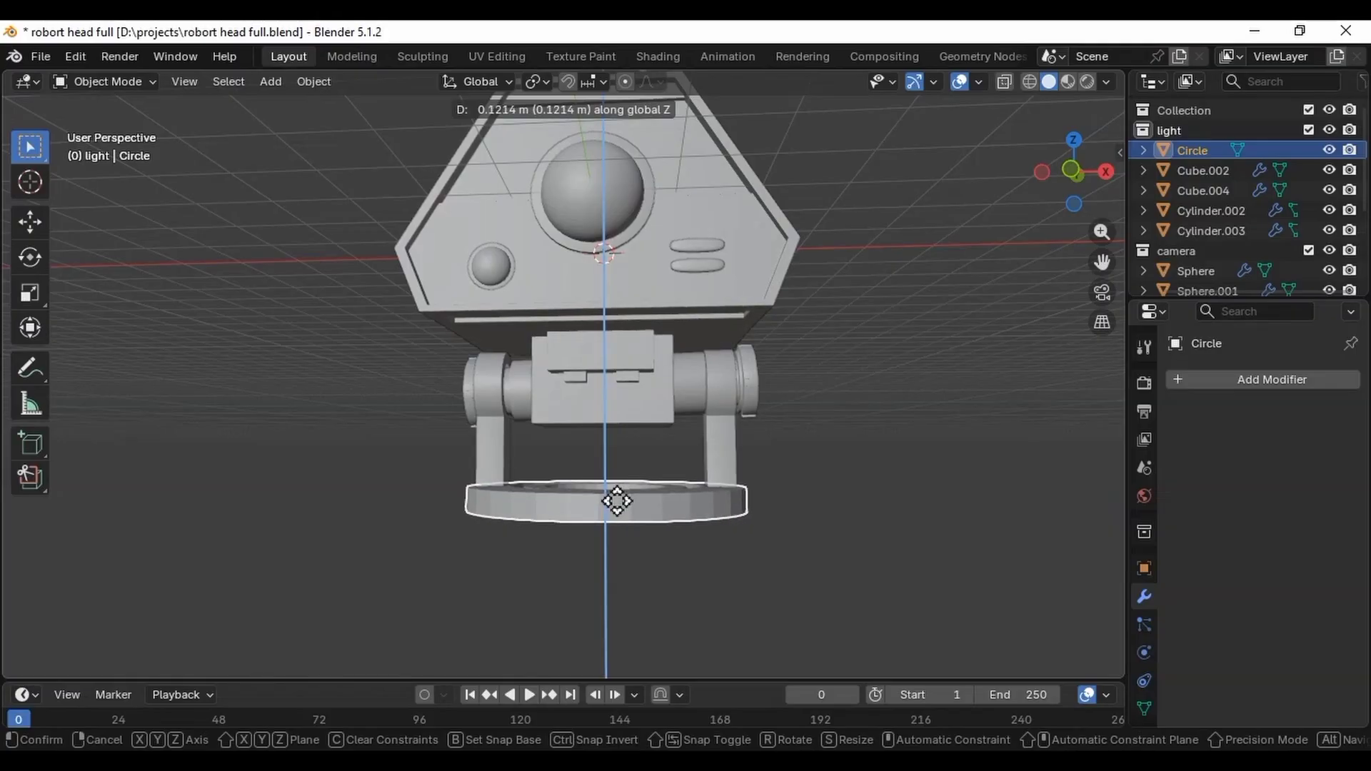
{"action": "left_click", "coordinate": [615, 499]}
Apply Shade Auto Smooth to the circular base and deselect it.
{"action": "middle_click_drag", "start_coordinate": [756, 512], "coordinate": [679, 504]}
{"action": "right_click", "coordinate": [678, 504]}
{"action": "left_click", "coordinate": [643, 349]}
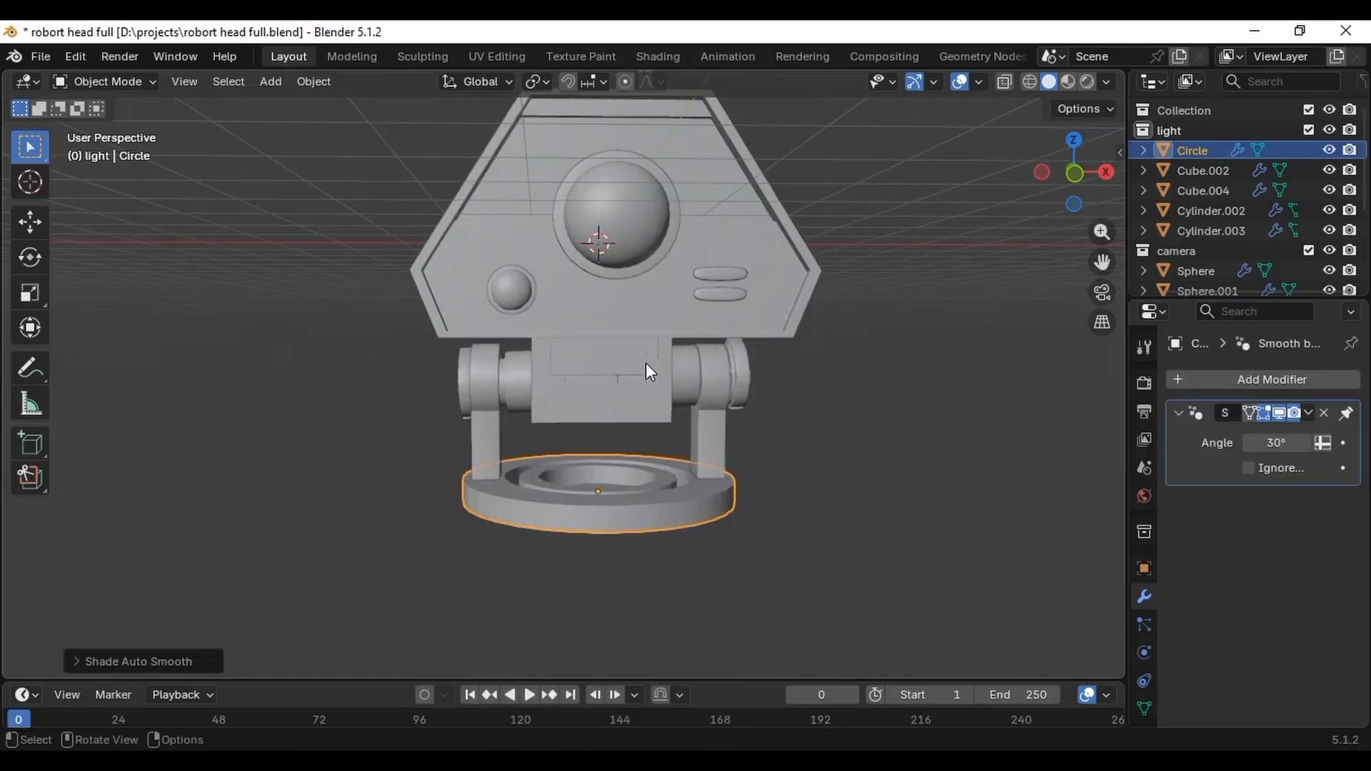
{"action": "left_click", "coordinate": [806, 508]}
{"action": "middle_click_drag", "start_coordinate": [785, 506], "coordinate": [632, 517]}
{"action": "left_click", "coordinate": [633, 517]}
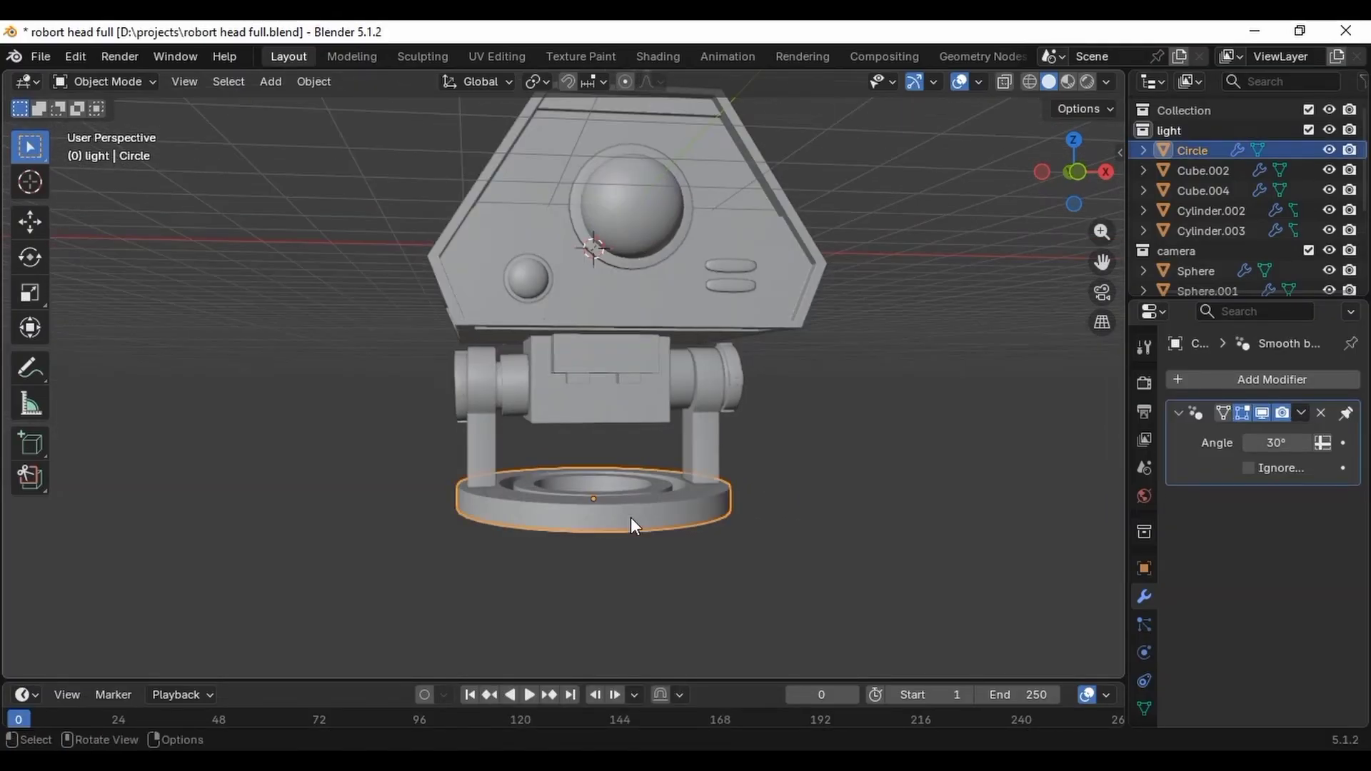
{"action": "key", "text": "r"}
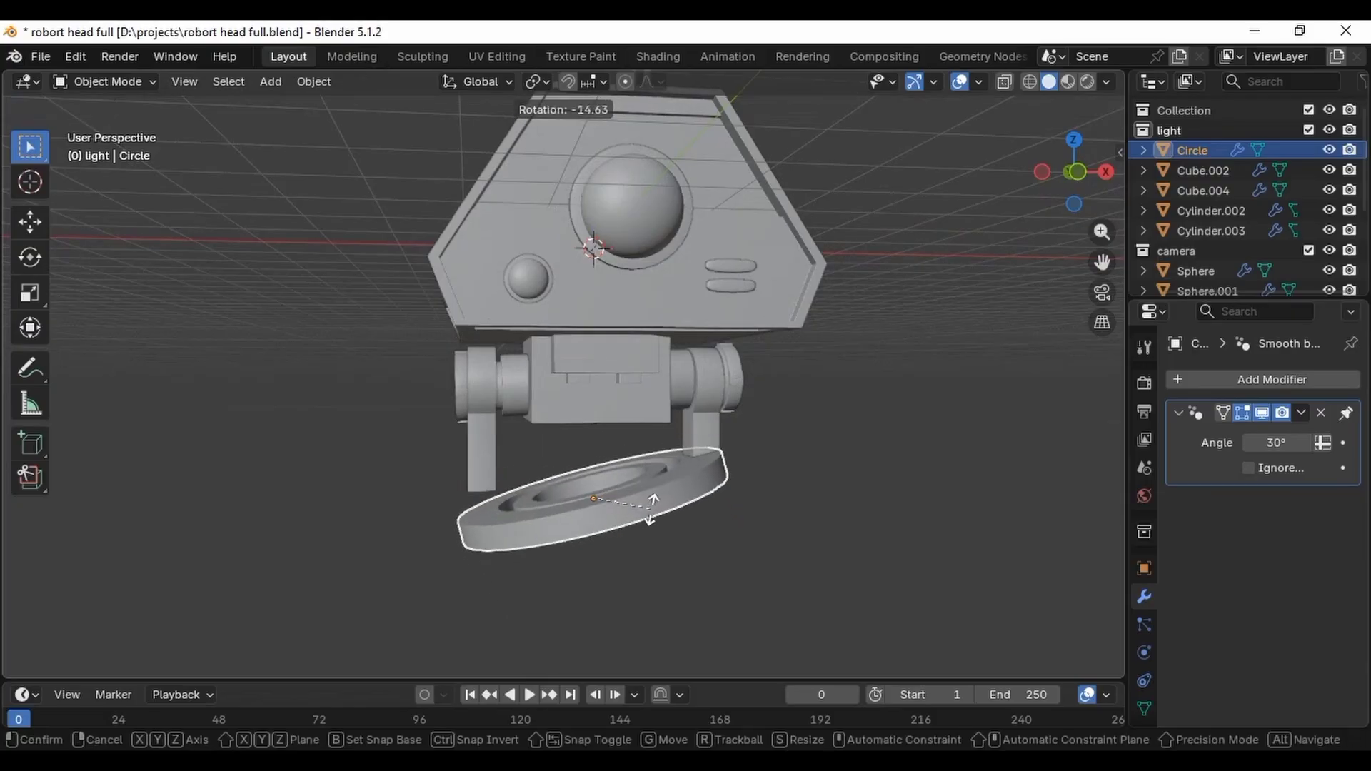
{"action": "right_click", "coordinate": [652, 521]}
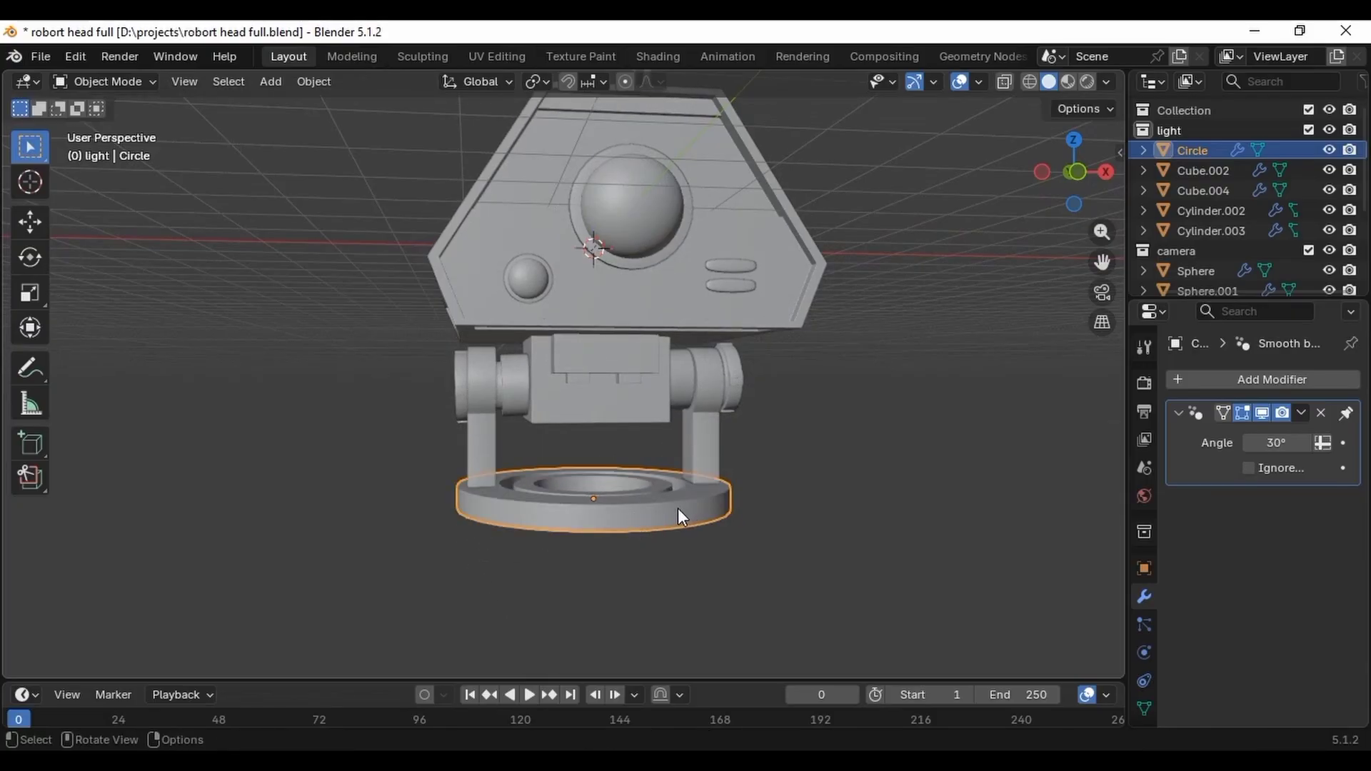
Duplicate the base's upper outer edge loop and place the copy about 0.41 m lower along Z, just beneath the base.
{"action": "key", "text": "Tab"}
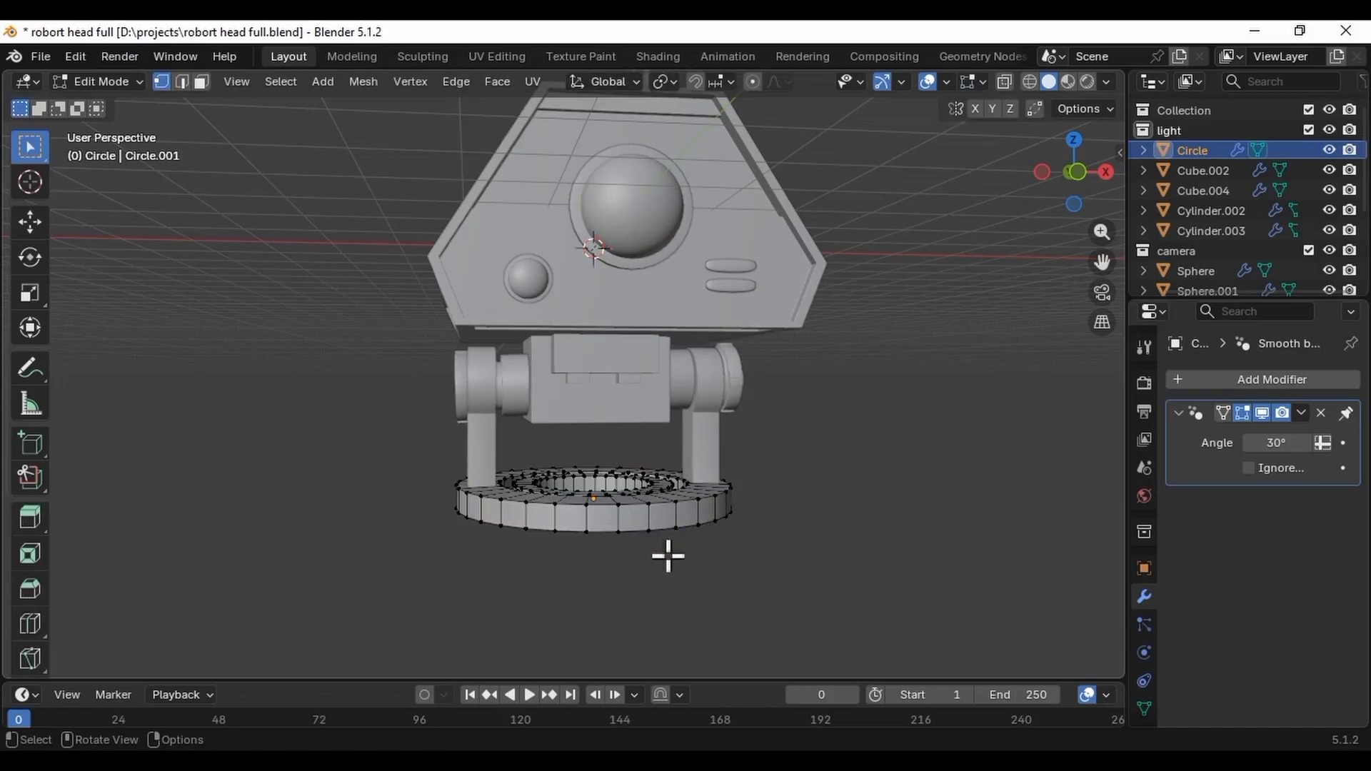
{"action": "left_click", "coordinate": [671, 513], "text": "alt"}
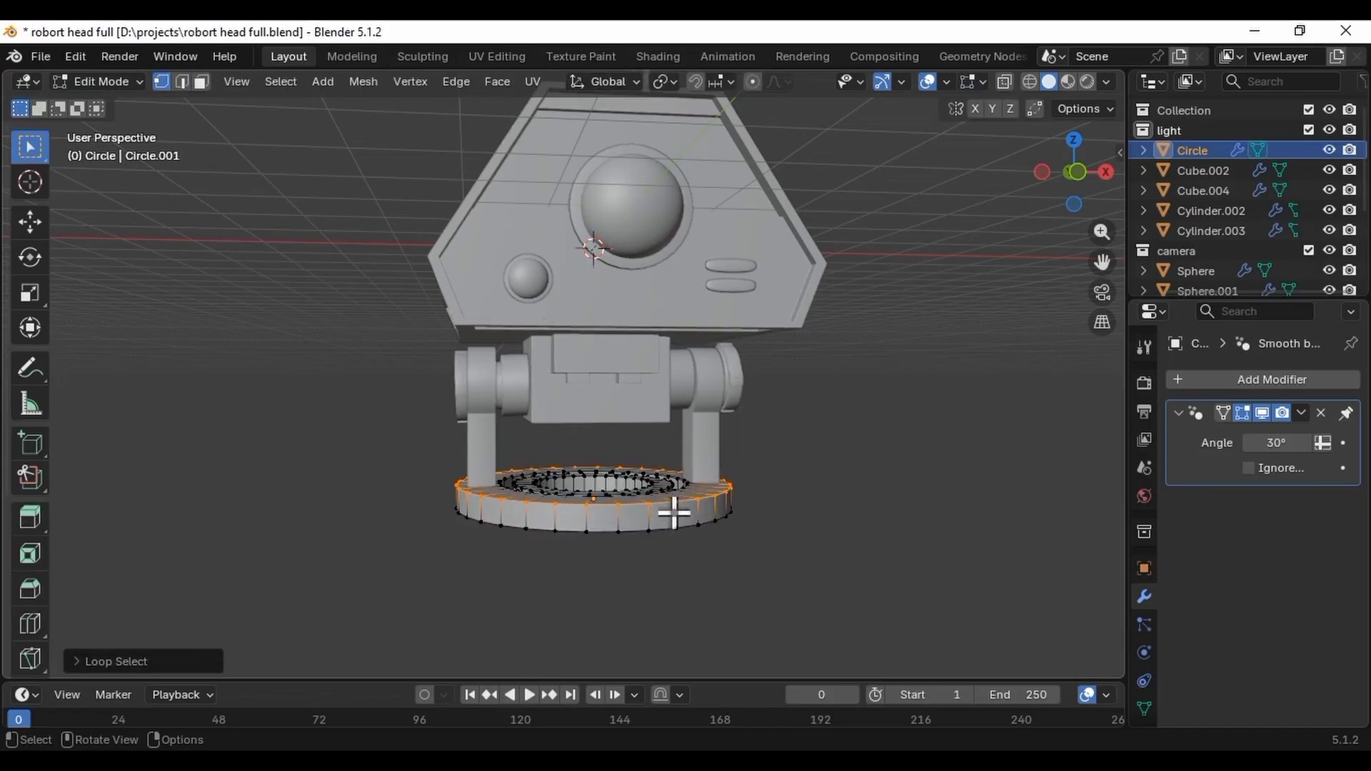
{"action": "key", "text": "g"}
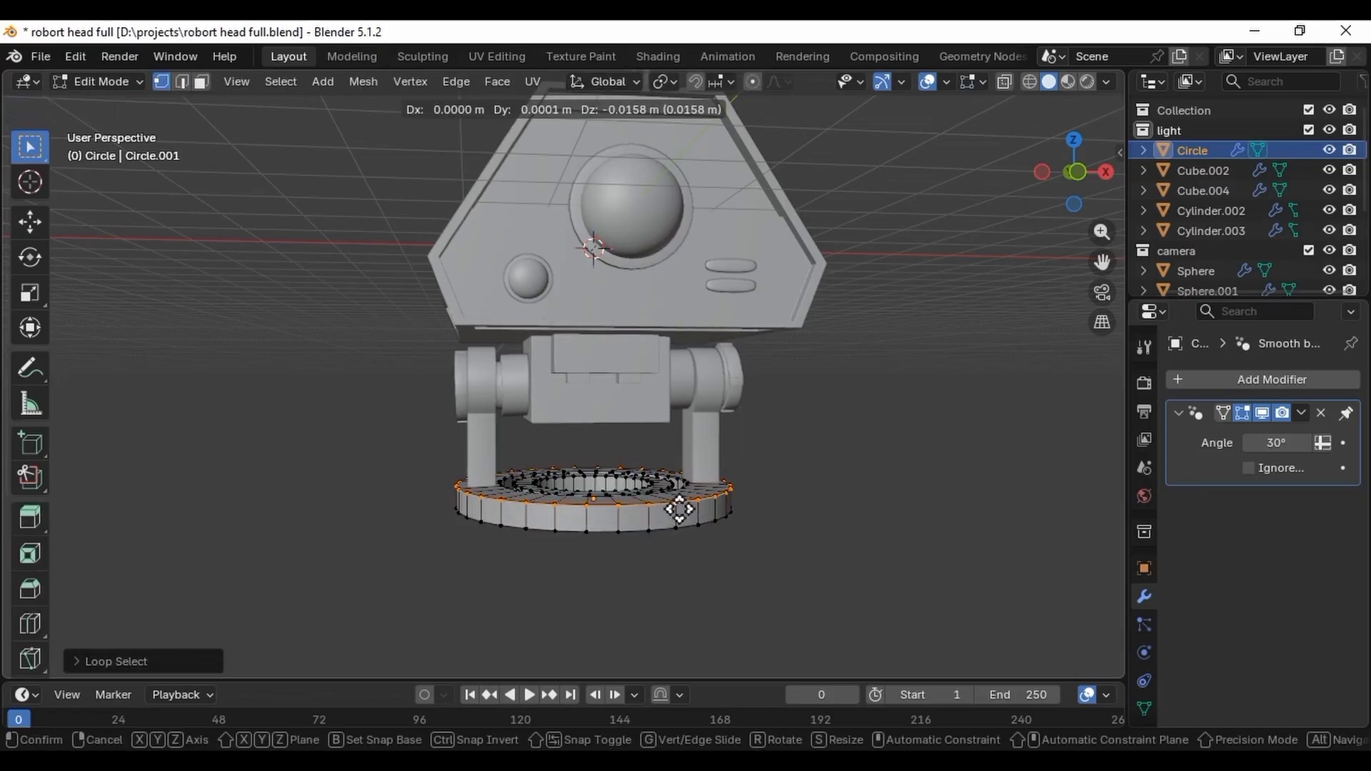
{"action": "key", "text": "z"}
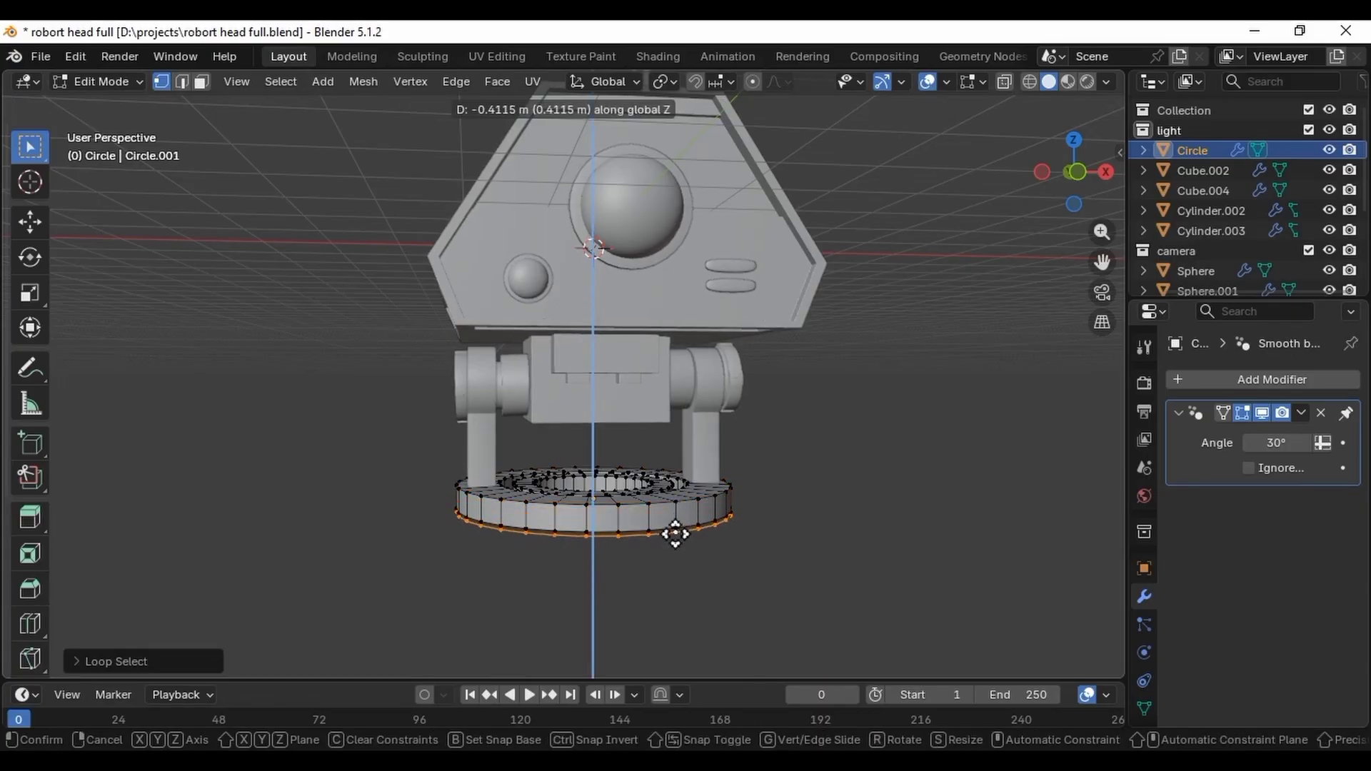
{"action": "left_click", "coordinate": [676, 537]}
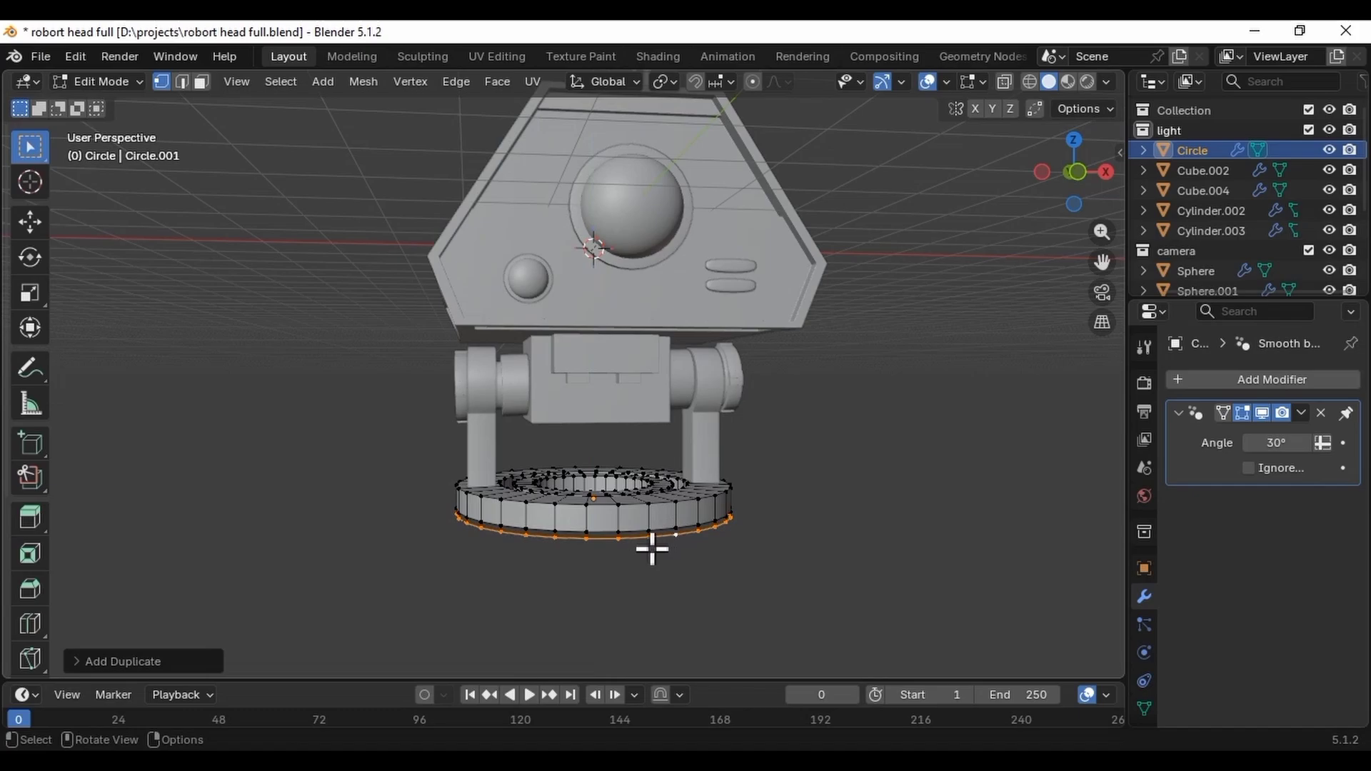
Separate the duplicated edge loop into its own object and select that new ring in Object Mode.
{"action": "key", "text": "p"}
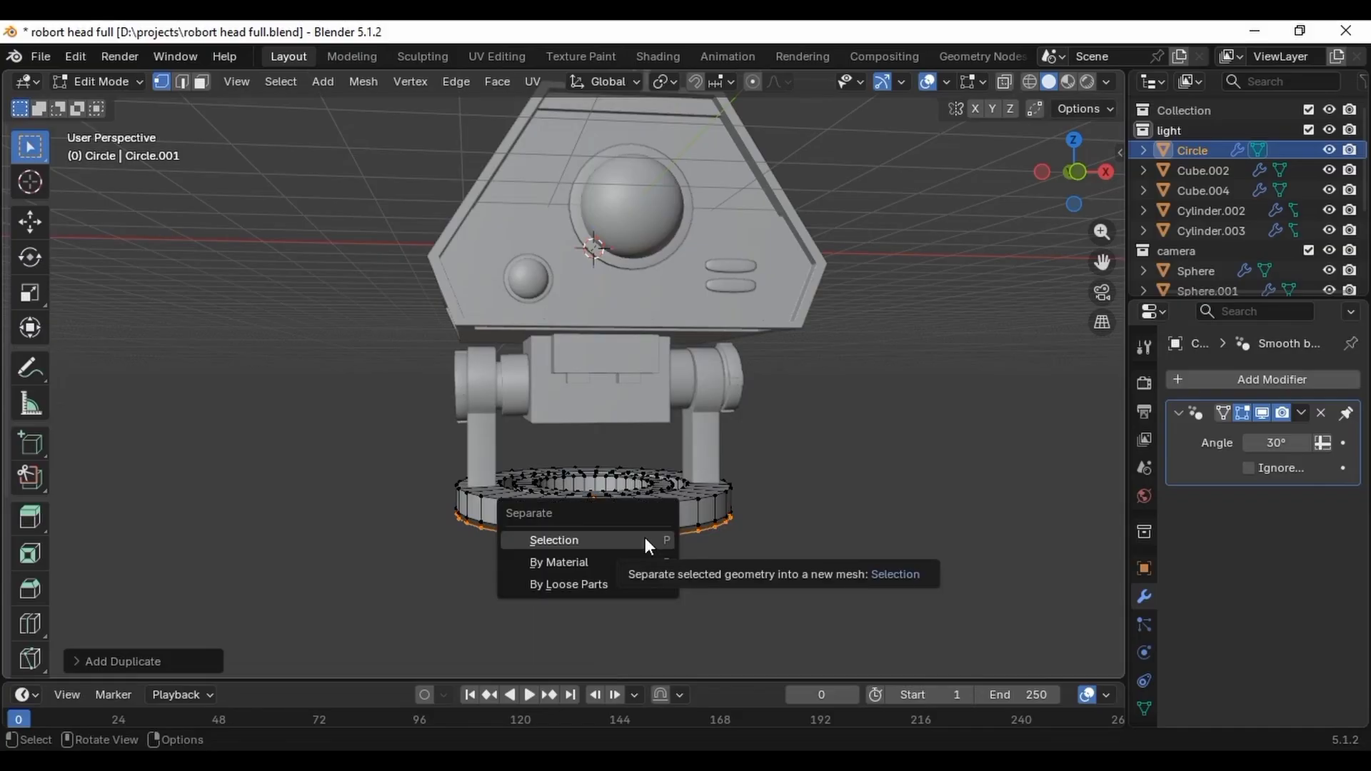
{"action": "left_click", "coordinate": [647, 541]}
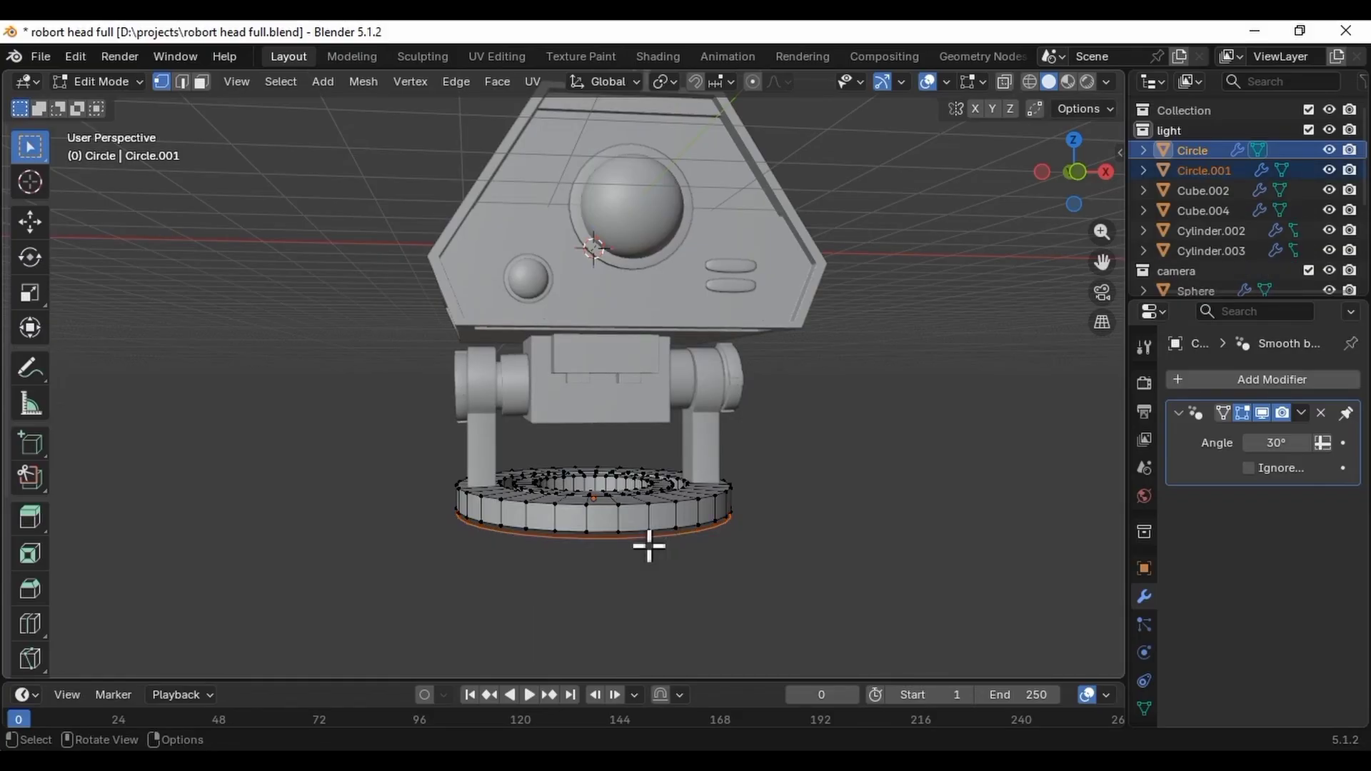
{"action": "key", "text": "Tab"}
{"action": "left_click", "coordinate": [645, 544]}
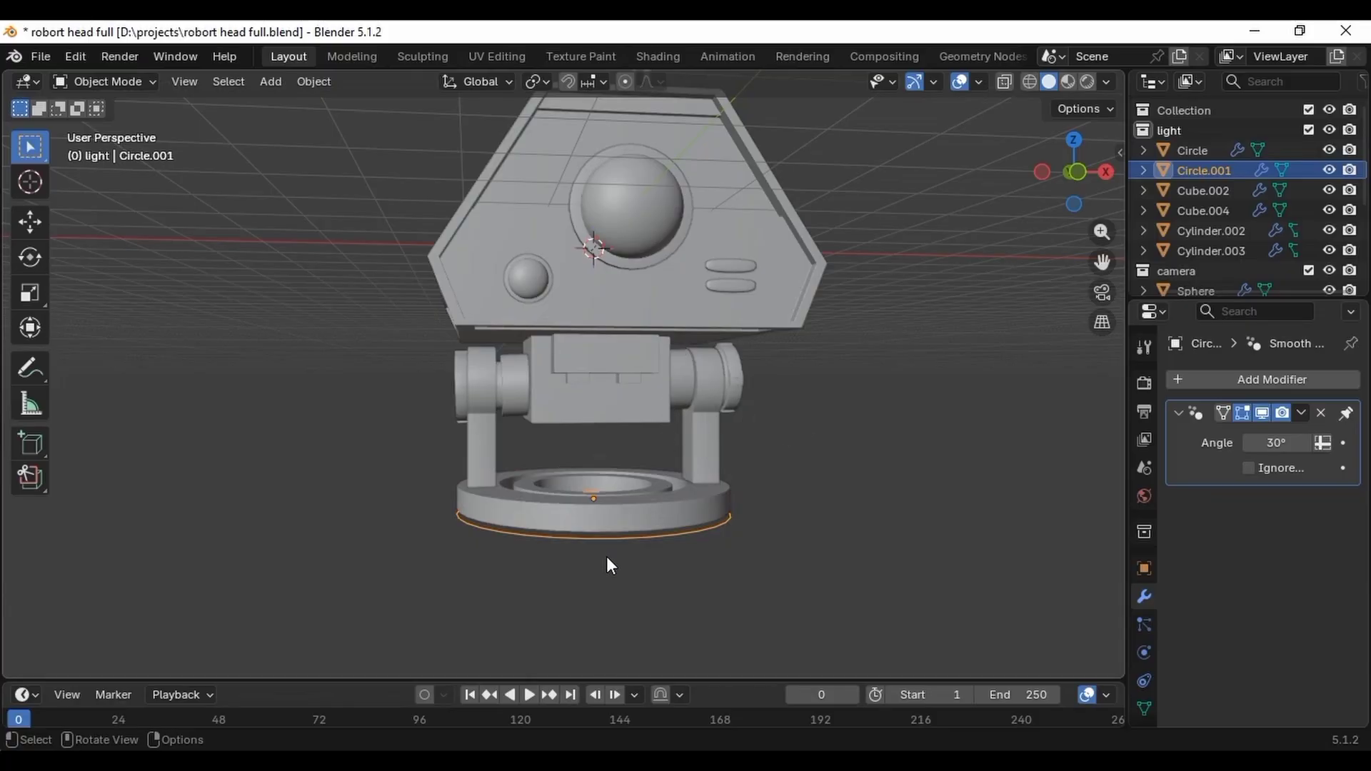
Raise the ring's edge loop about 0.07 m along Z to the base's underside and scale it slightly wider than the base.
{"action": "scroll", "coordinate": [607, 556], "scroll_direction": "up", "scroll_amount": 3}
{"action": "scroll", "coordinate": [607, 545], "scroll_direction": "up", "scroll_amount": 2}
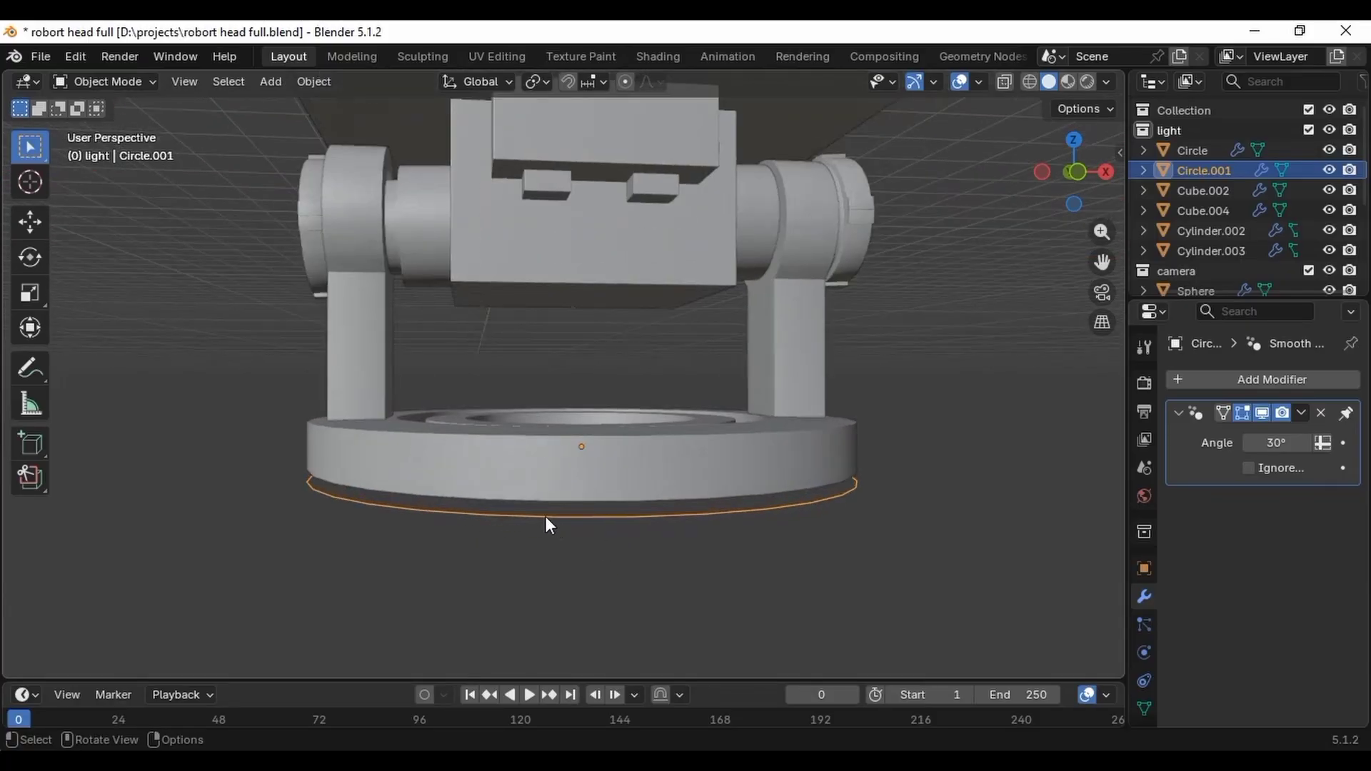
{"action": "key", "text": "Tab"}
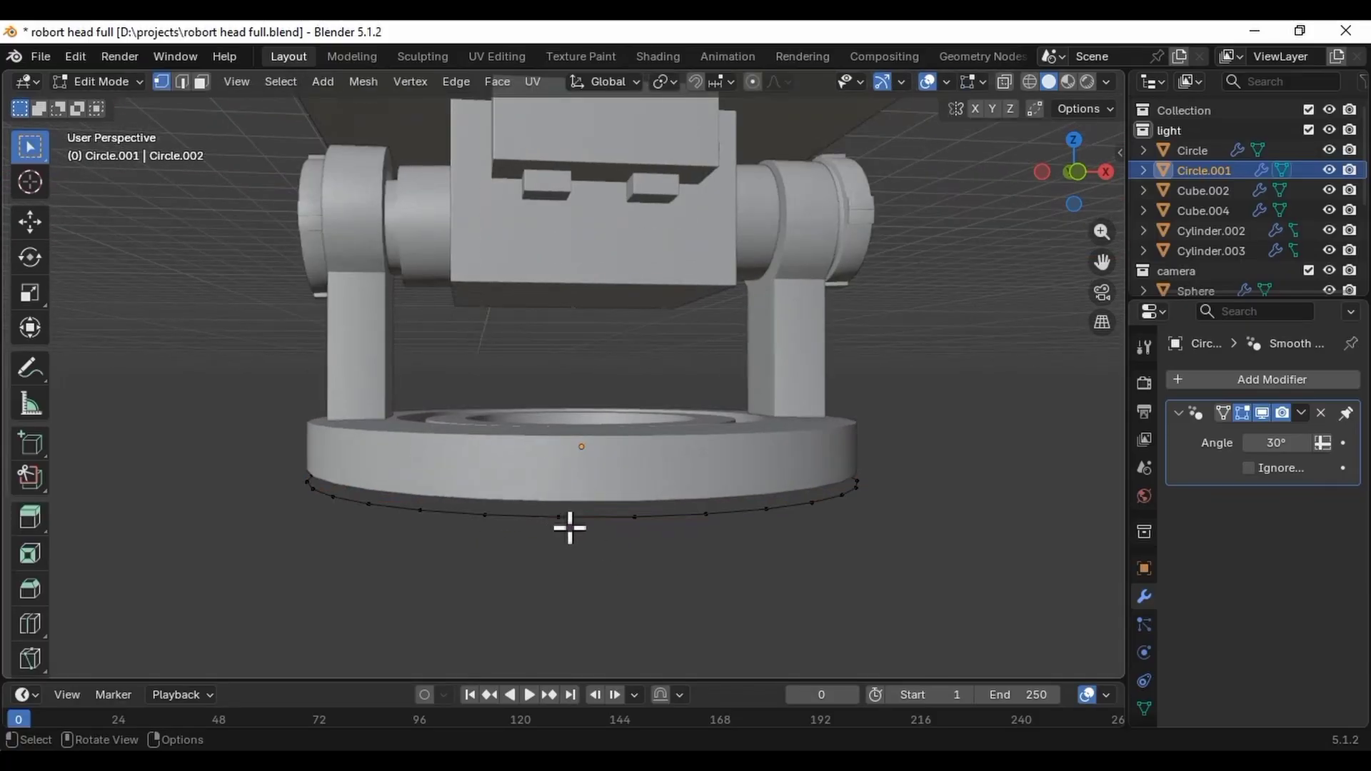
{"action": "left_click", "coordinate": [576, 528], "text": "alt"}
{"action": "key", "text": "g"}
{"action": "key", "text": "z"}
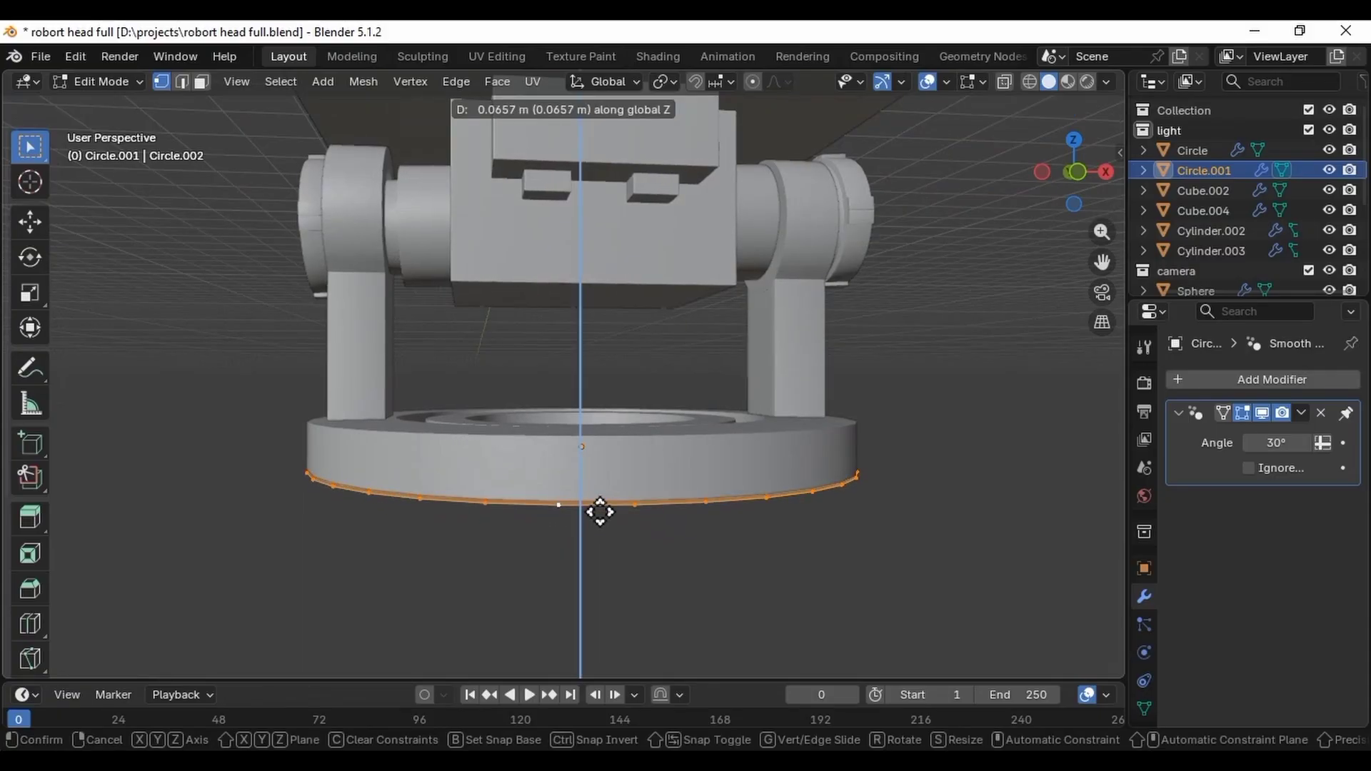
{"action": "left_click", "coordinate": [600, 512]}
{"action": "key", "text": "s"}
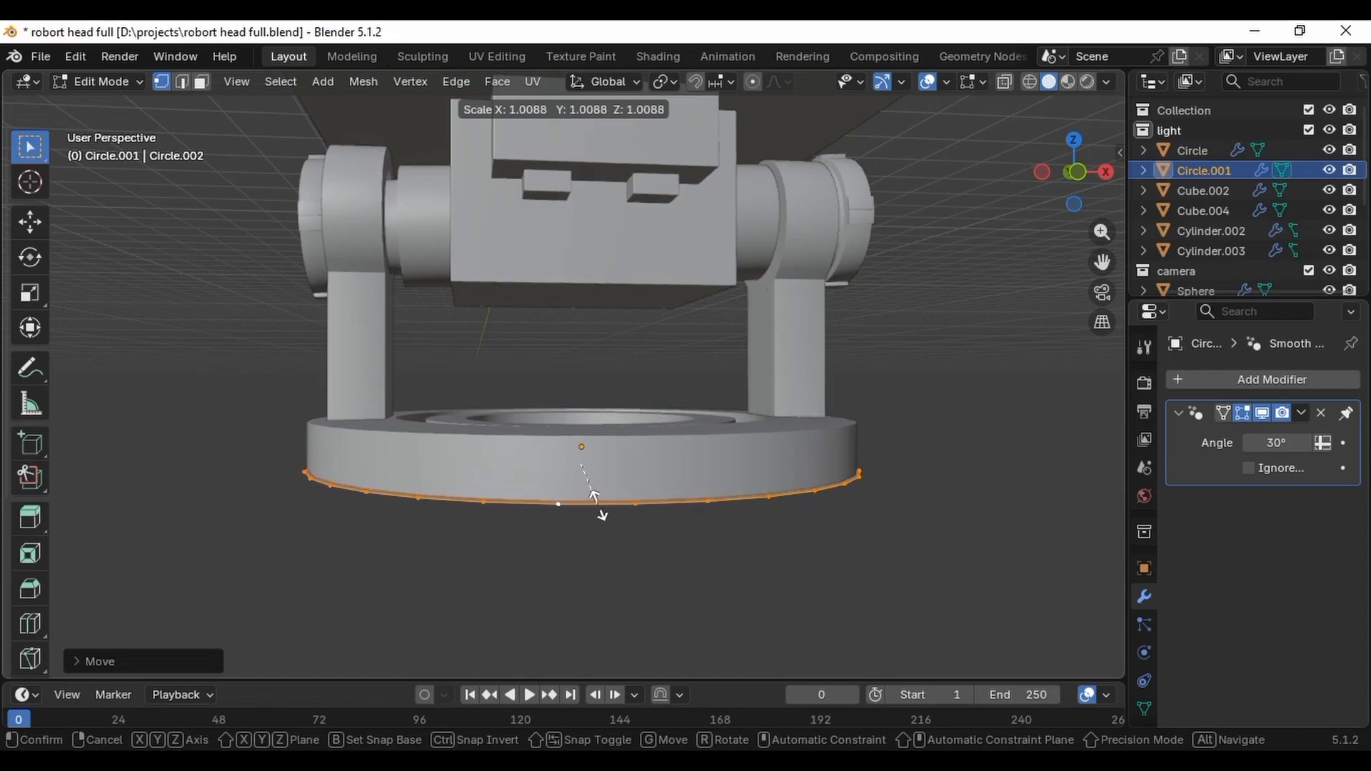
{"action": "left_click", "coordinate": [631, 570]}
Extrude the ring's edge loop down about 0.38 m in front view to form a lower band under the base.
{"action": "key", "text": "e"}
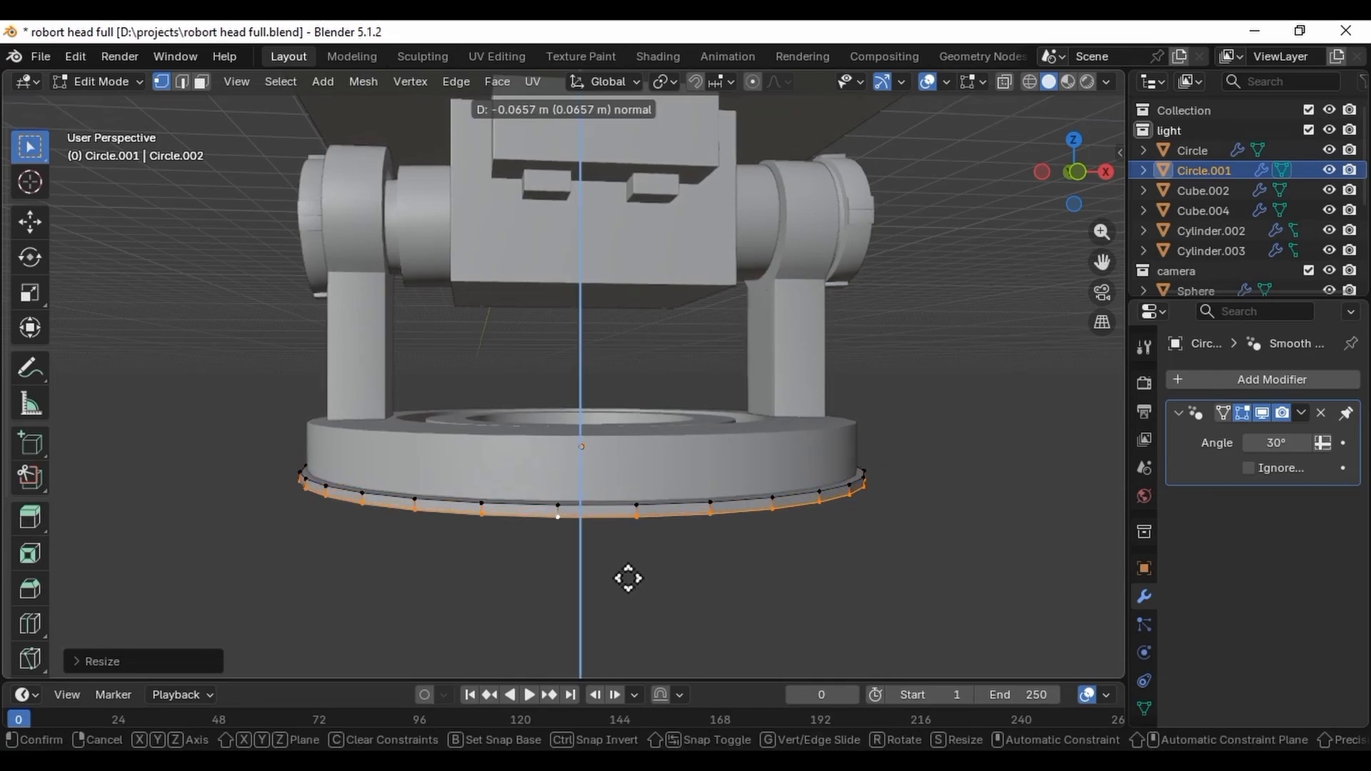
{"action": "right_click", "coordinate": [622, 580]}
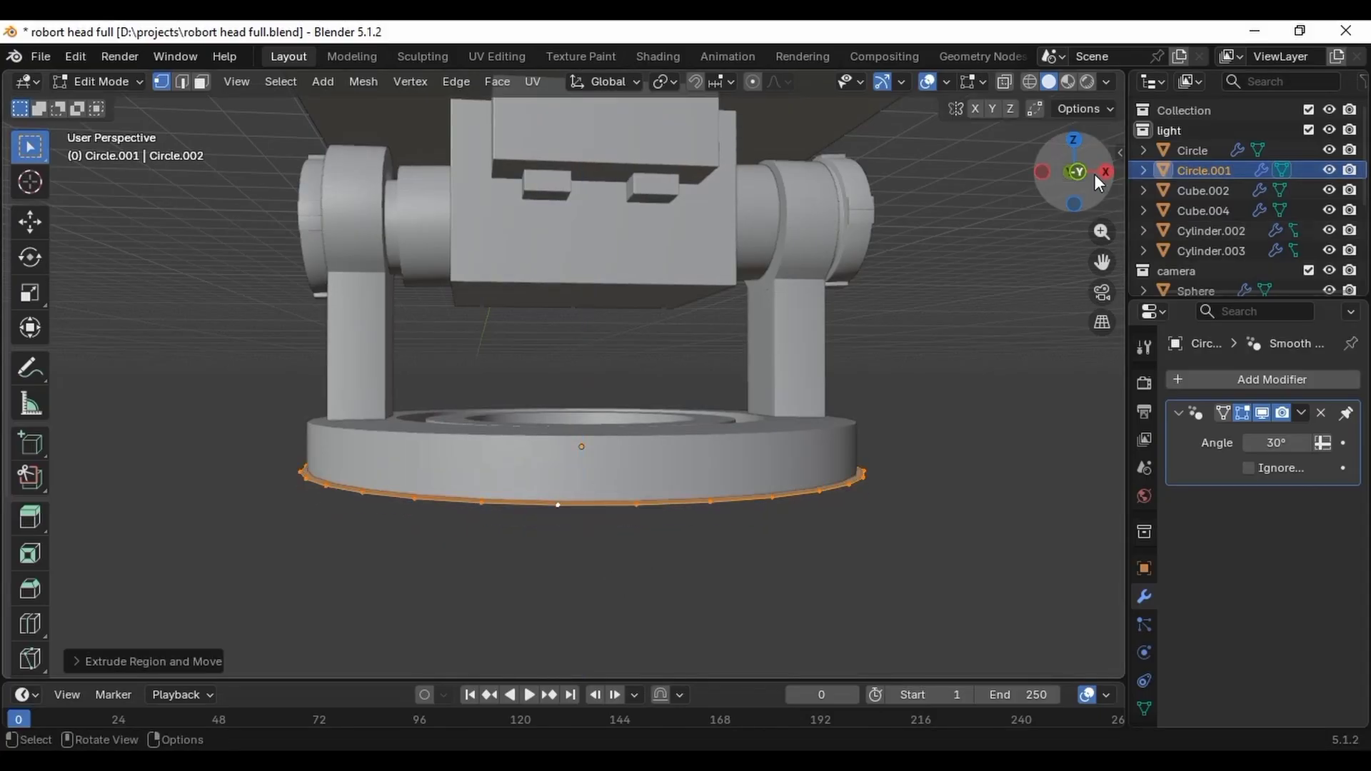
{"action": "key", "text": "KP_1"}
{"action": "key", "text": "e"}
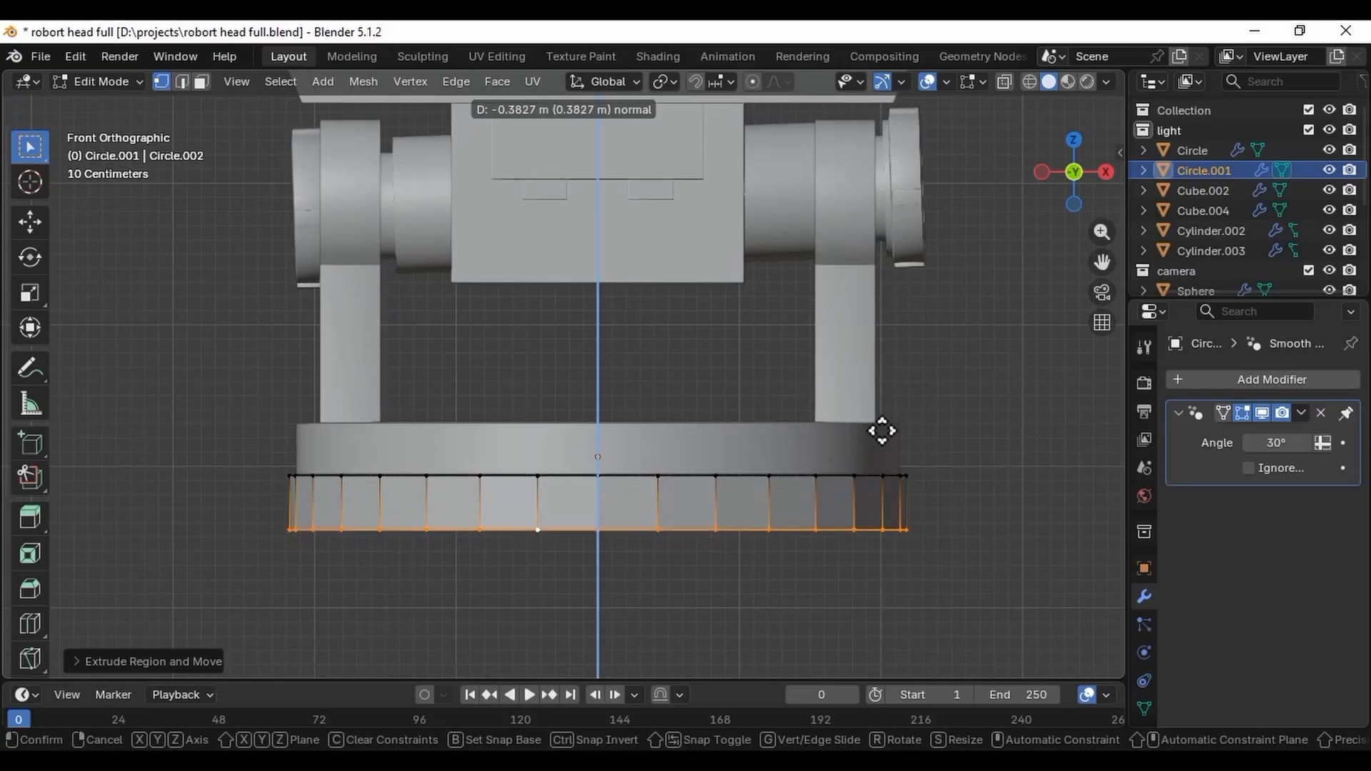
{"action": "left_click", "coordinate": [881, 431]}
Fill the lower band's open bottom with a face, and delete that face again.
{"action": "key", "text": "f"}
{"action": "middle_click_drag", "start_coordinate": [881, 432], "coordinate": [719, 508]}
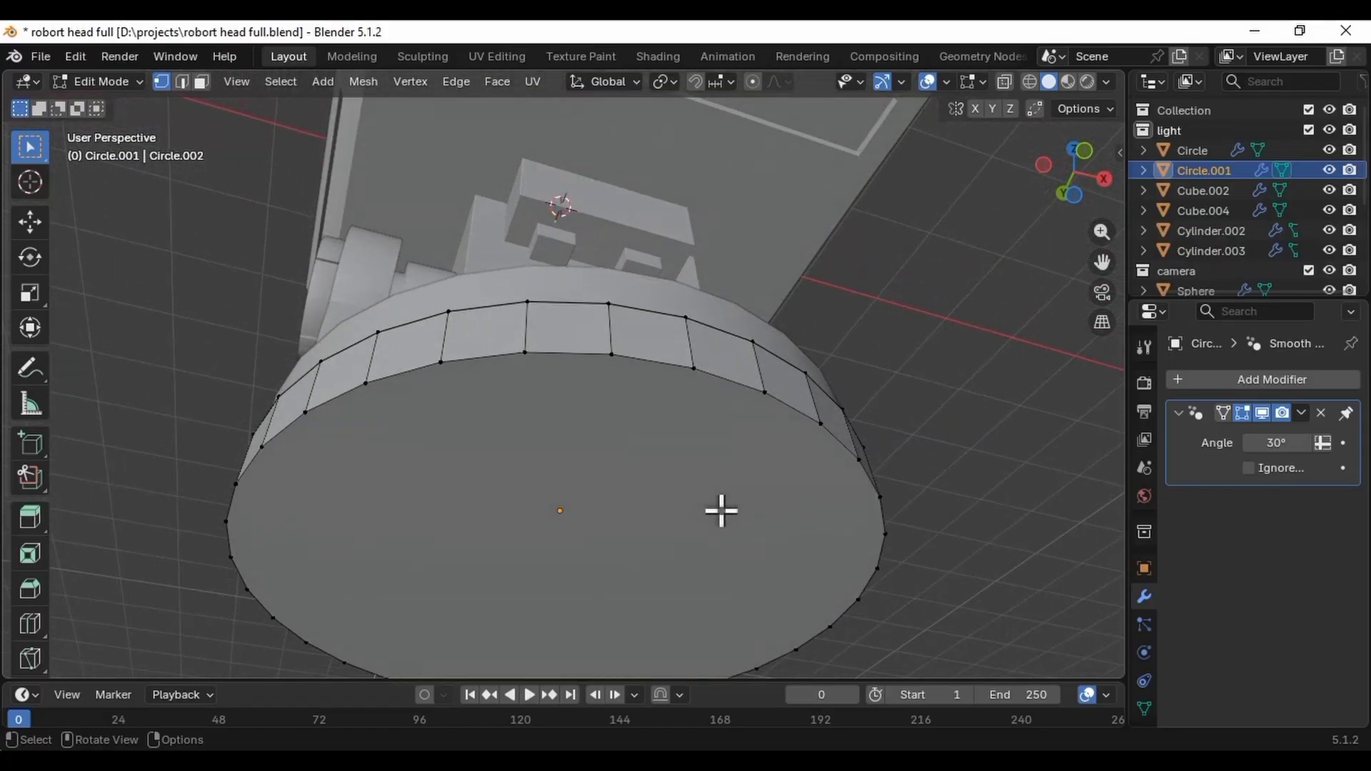
{"action": "left_click", "coordinate": [203, 81]}
{"action": "left_click", "coordinate": [428, 361]}
{"action": "left_click", "coordinate": [482, 442]}
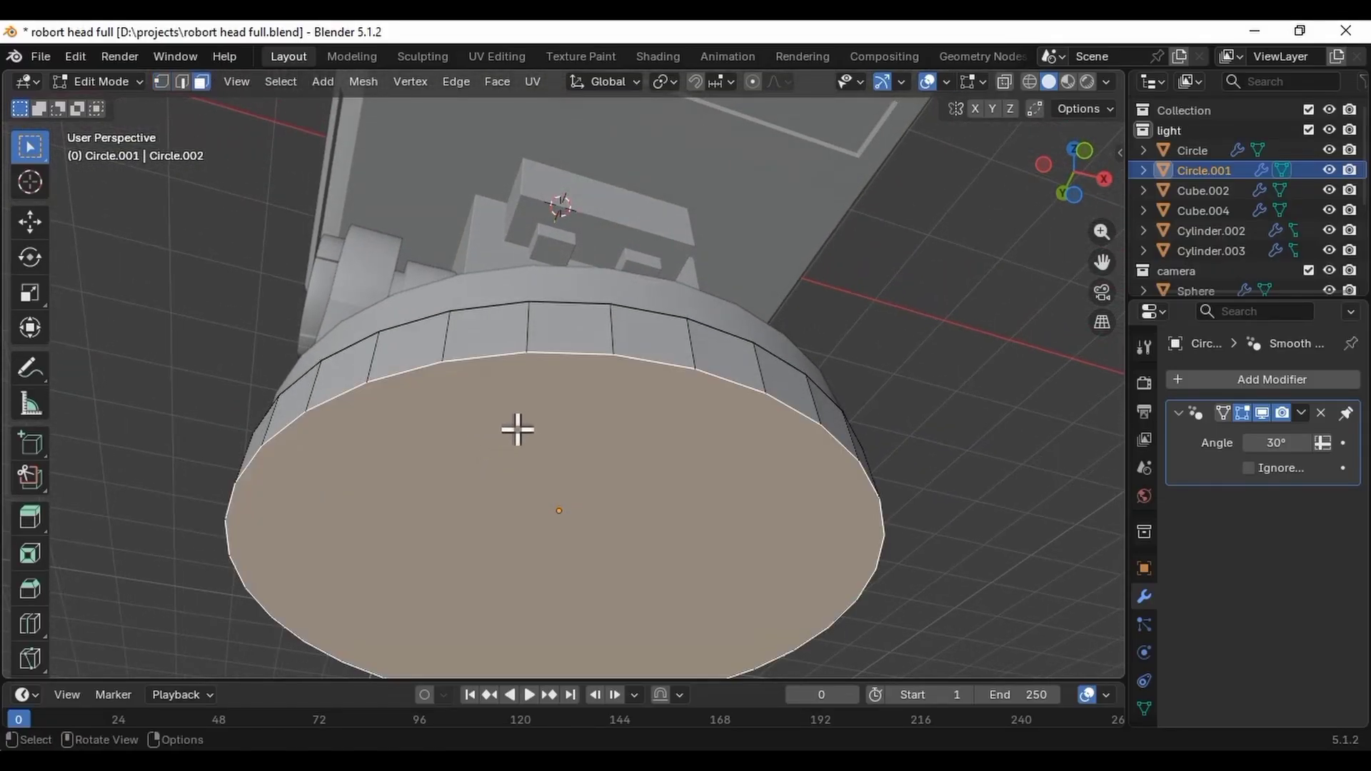
{"action": "key", "text": "x"}
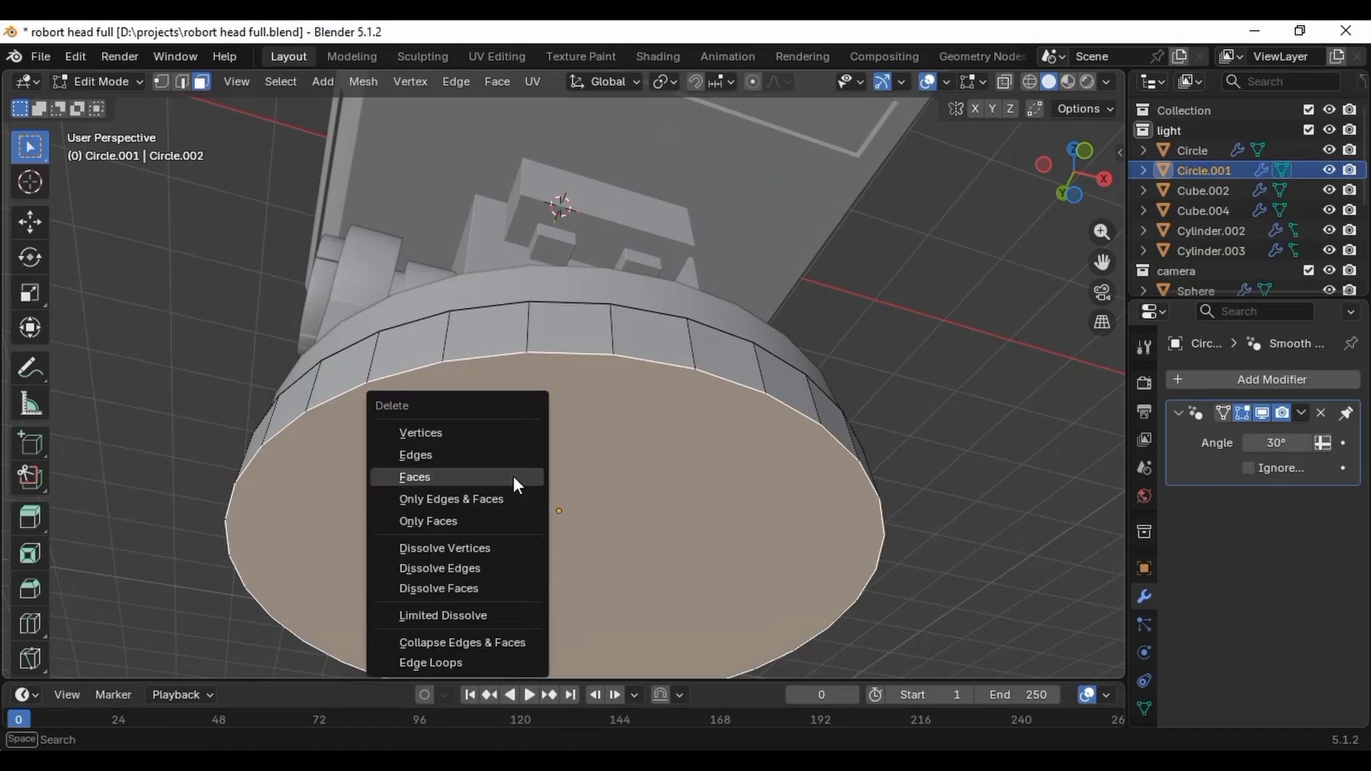
{"action": "left_click", "coordinate": [525, 483]}
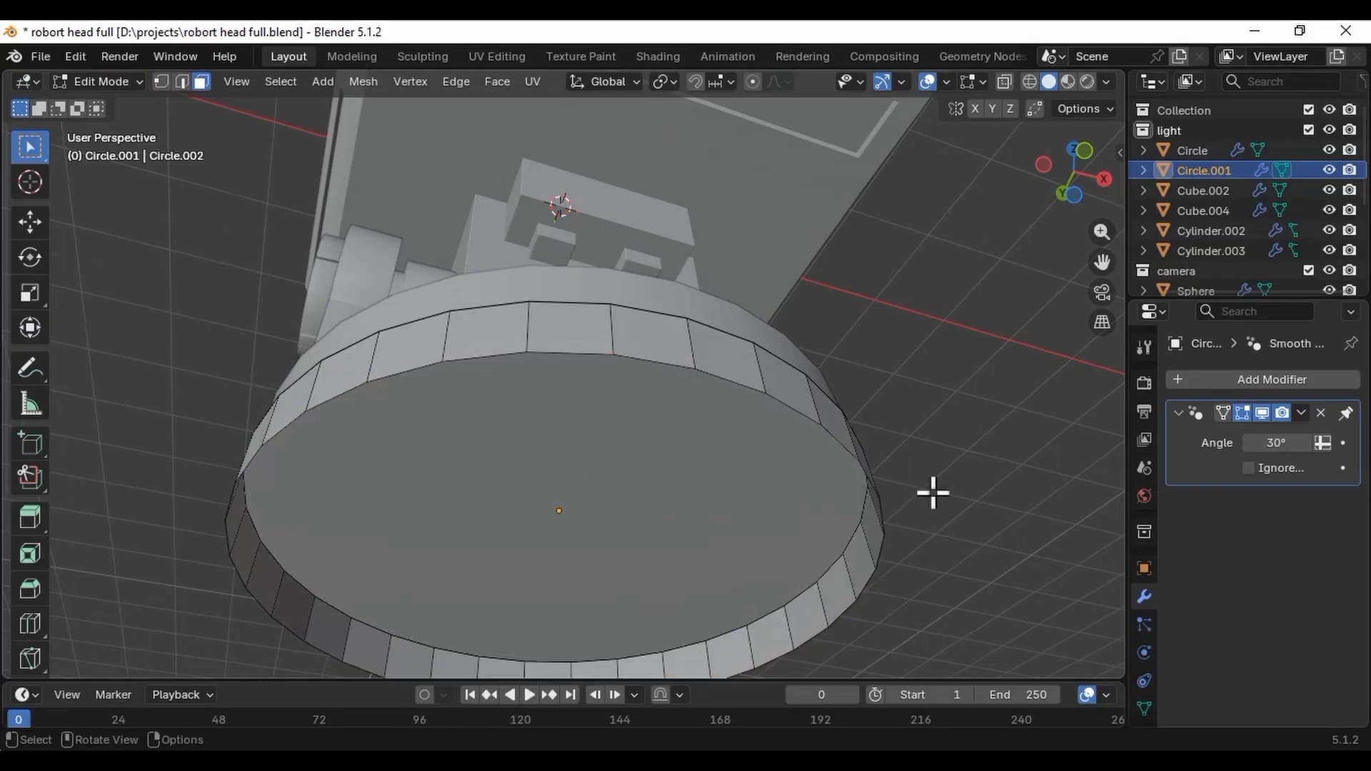
Apply Shade Auto Smooth to the lower band and deselect it.
{"action": "middle_click_drag", "start_coordinate": [933, 490], "coordinate": [799, 493]}
{"action": "key", "text": "Tab"}
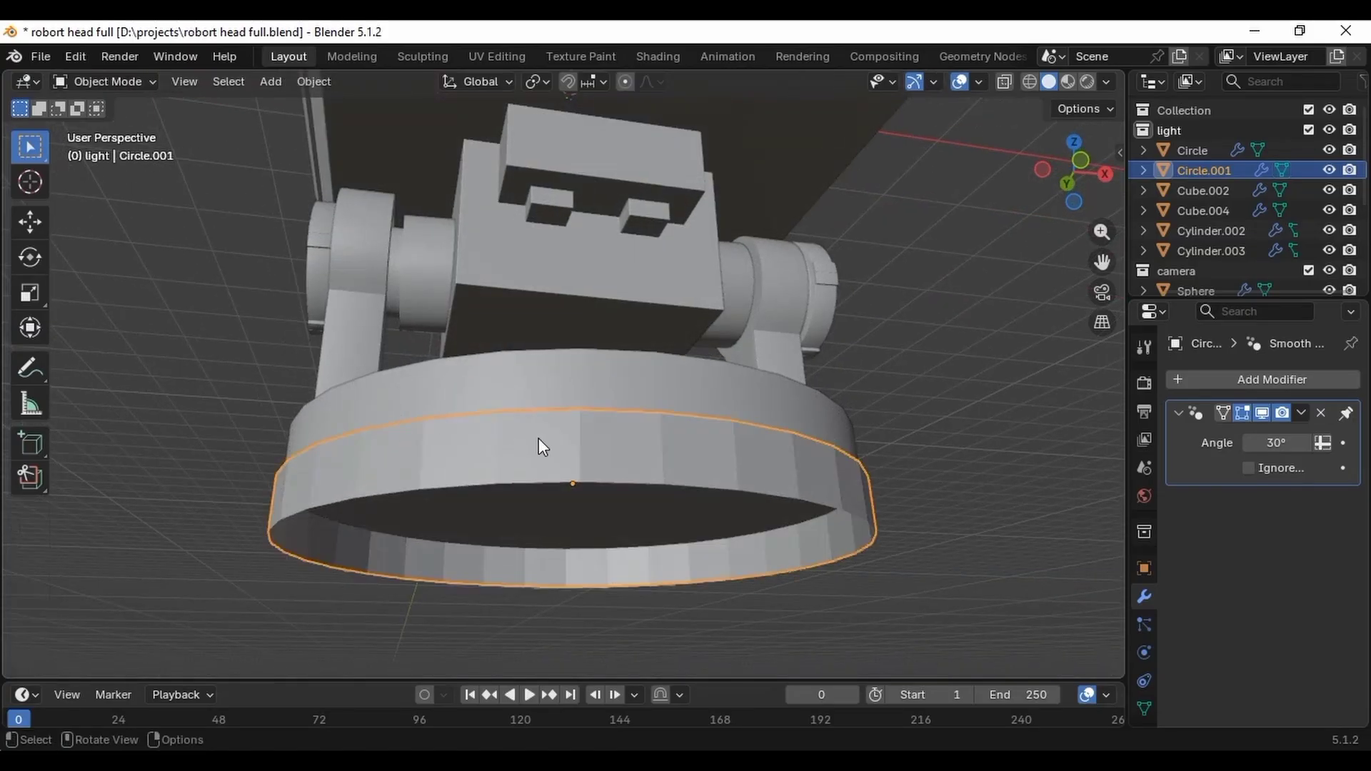
{"action": "right_click", "coordinate": [566, 443]}
{"action": "left_click", "coordinate": [522, 351]}
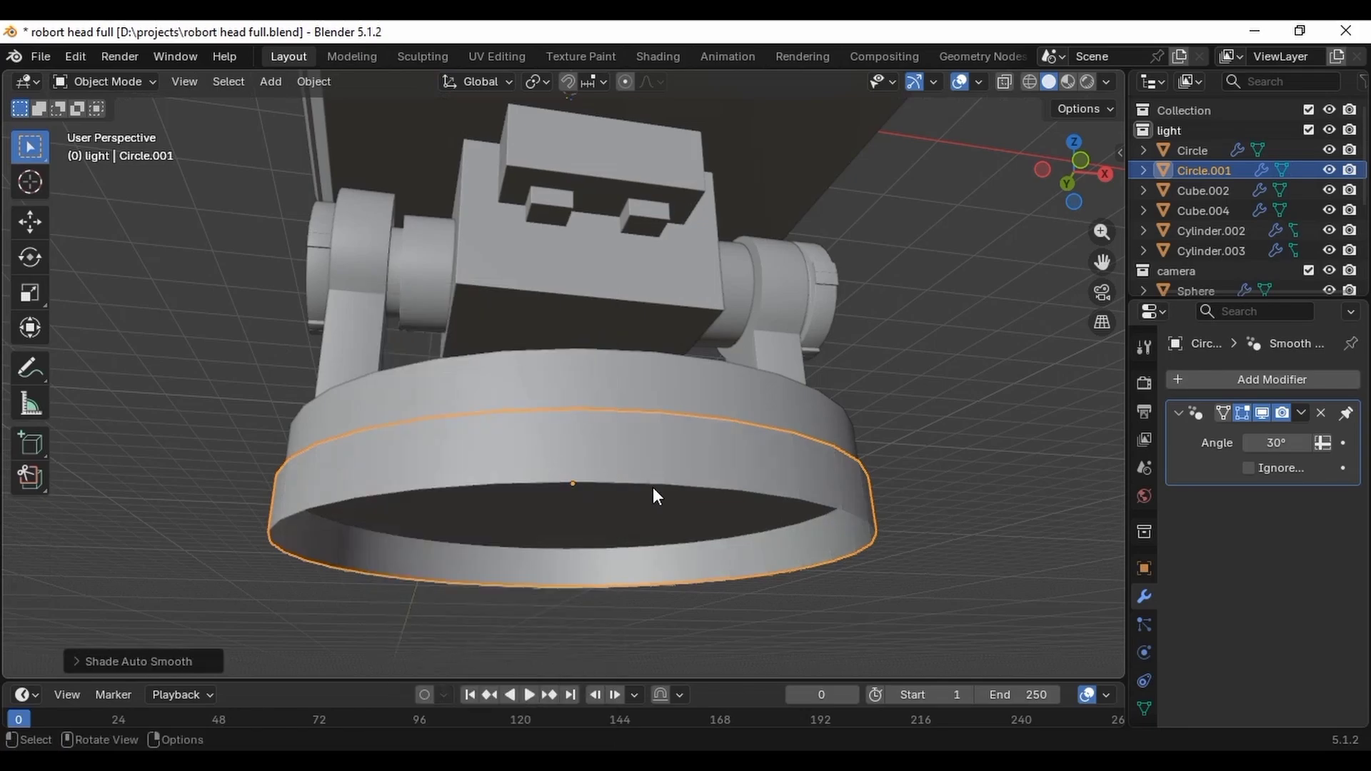
{"action": "left_click", "coordinate": [925, 474]}
Duplicate the edge loop at the neck axle's end beside the arm and place the copy just beyond the outer end cap.
{"action": "middle_click_drag", "start_coordinate": [924, 474], "coordinate": [894, 522]}
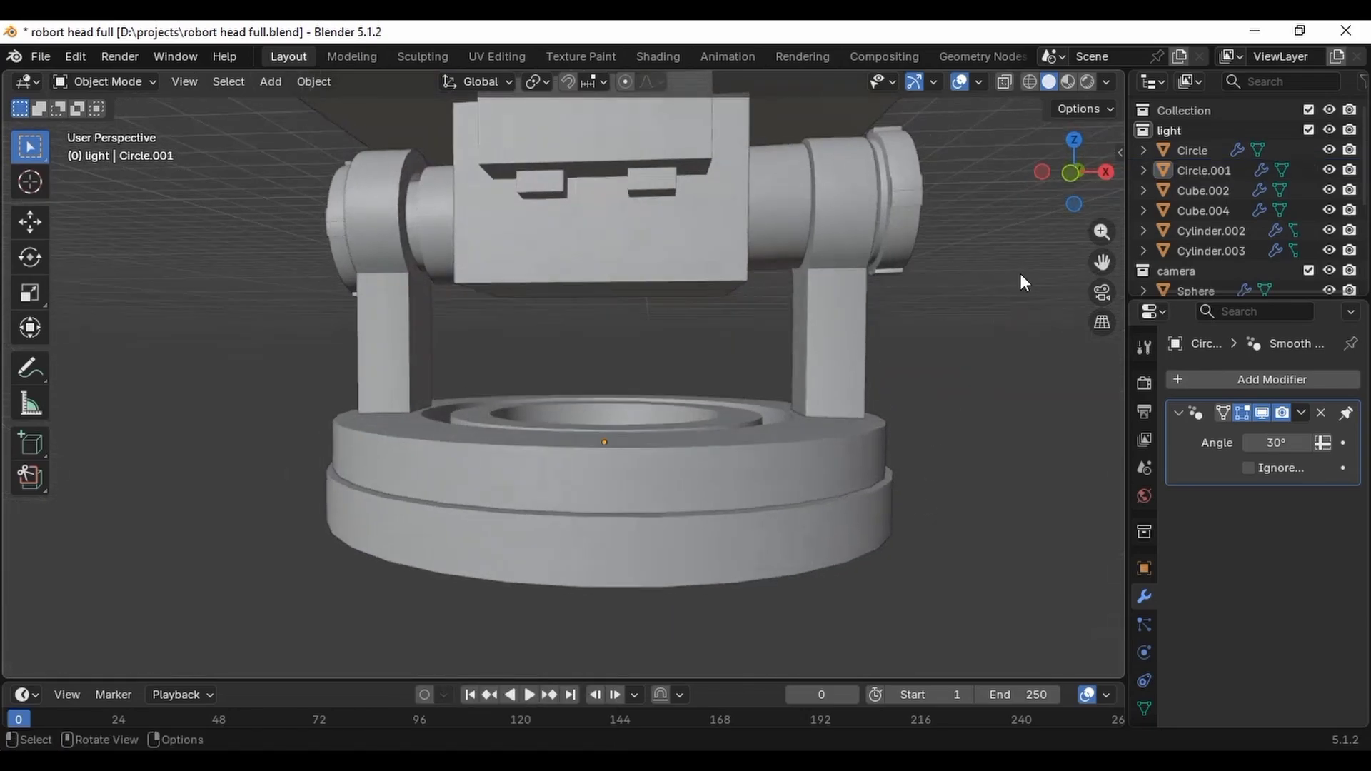
{"action": "left_click", "coordinate": [1072, 181]}
{"action": "scroll", "coordinate": [927, 413], "scroll_direction": "down", "scroll_amount": 5}
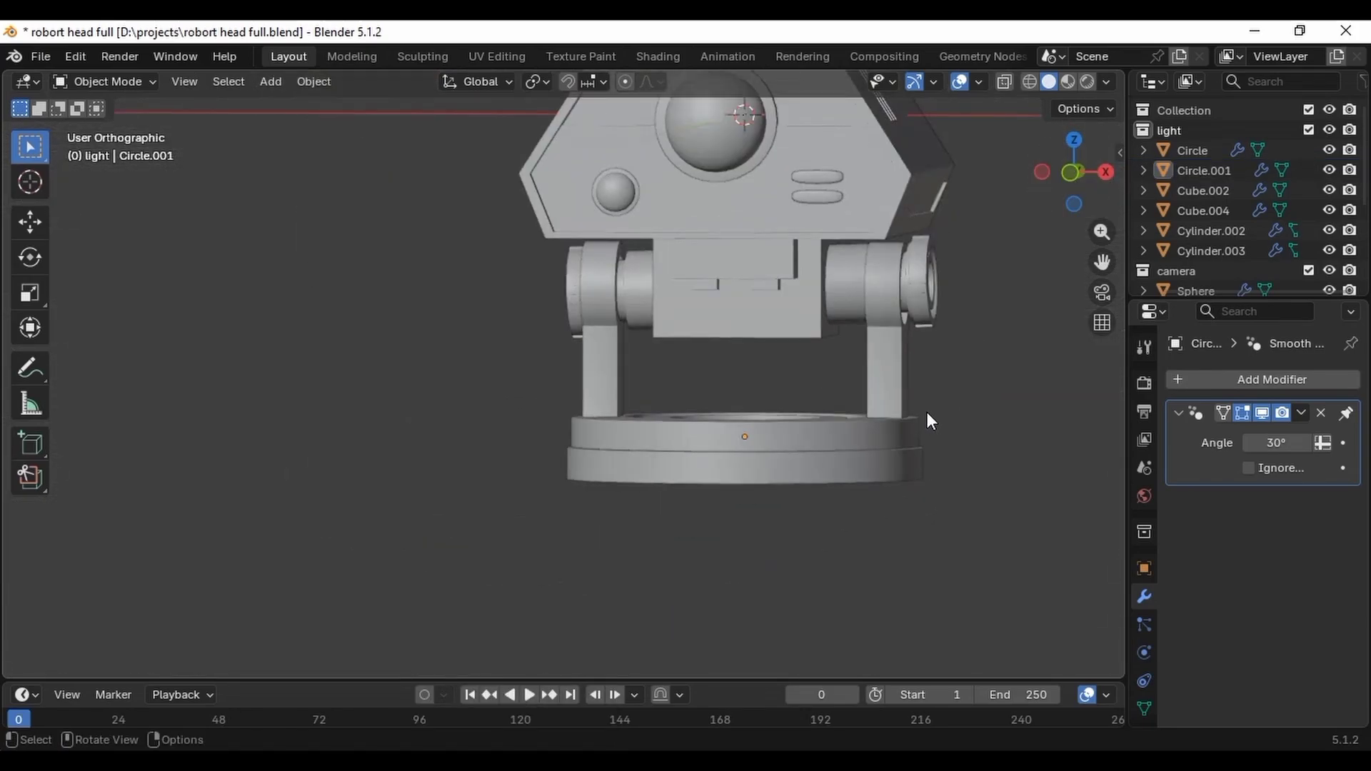
{"action": "middle_click_drag", "start_coordinate": [927, 413], "coordinate": [1007, 294]}
{"action": "left_click_drag", "start_coordinate": [1102, 262], "coordinate": [842, 299]}
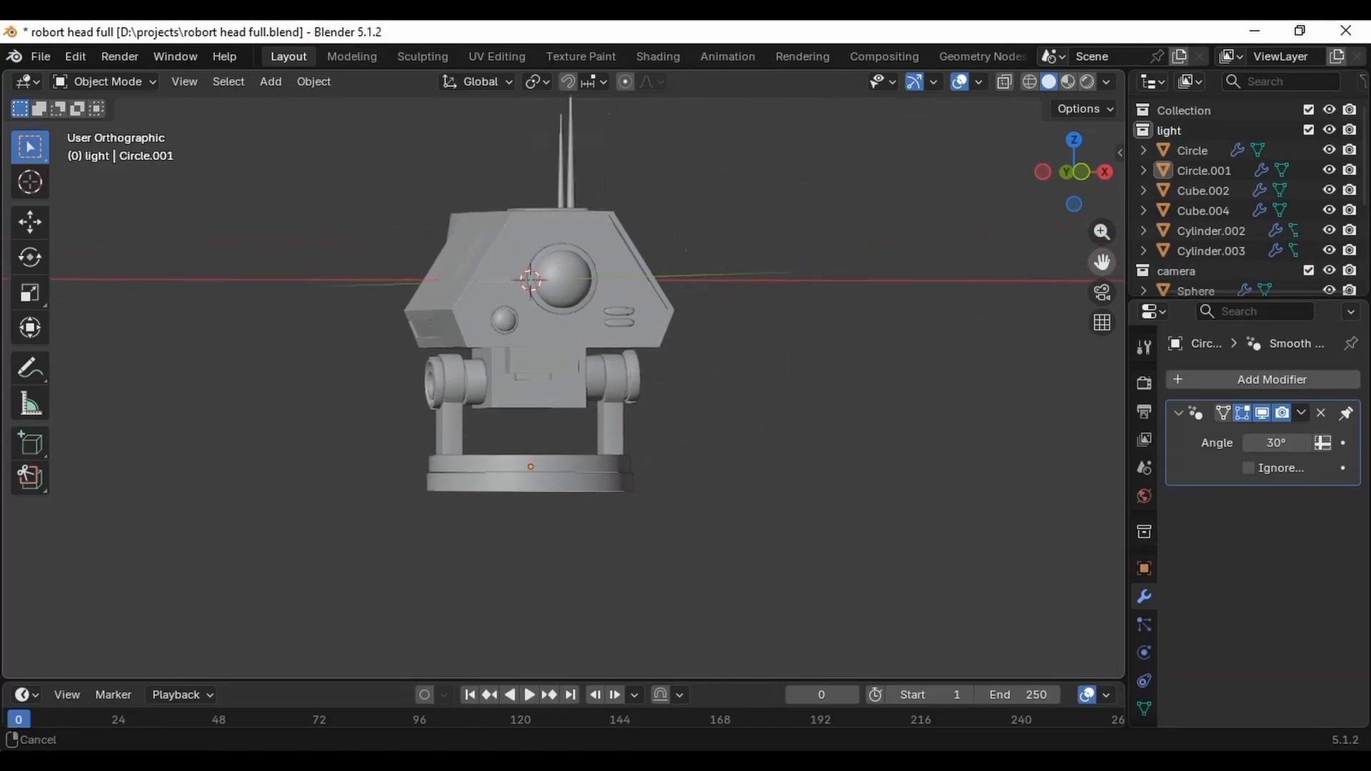
{"action": "middle_click_drag", "start_coordinate": [937, 305], "coordinate": [619, 431]}
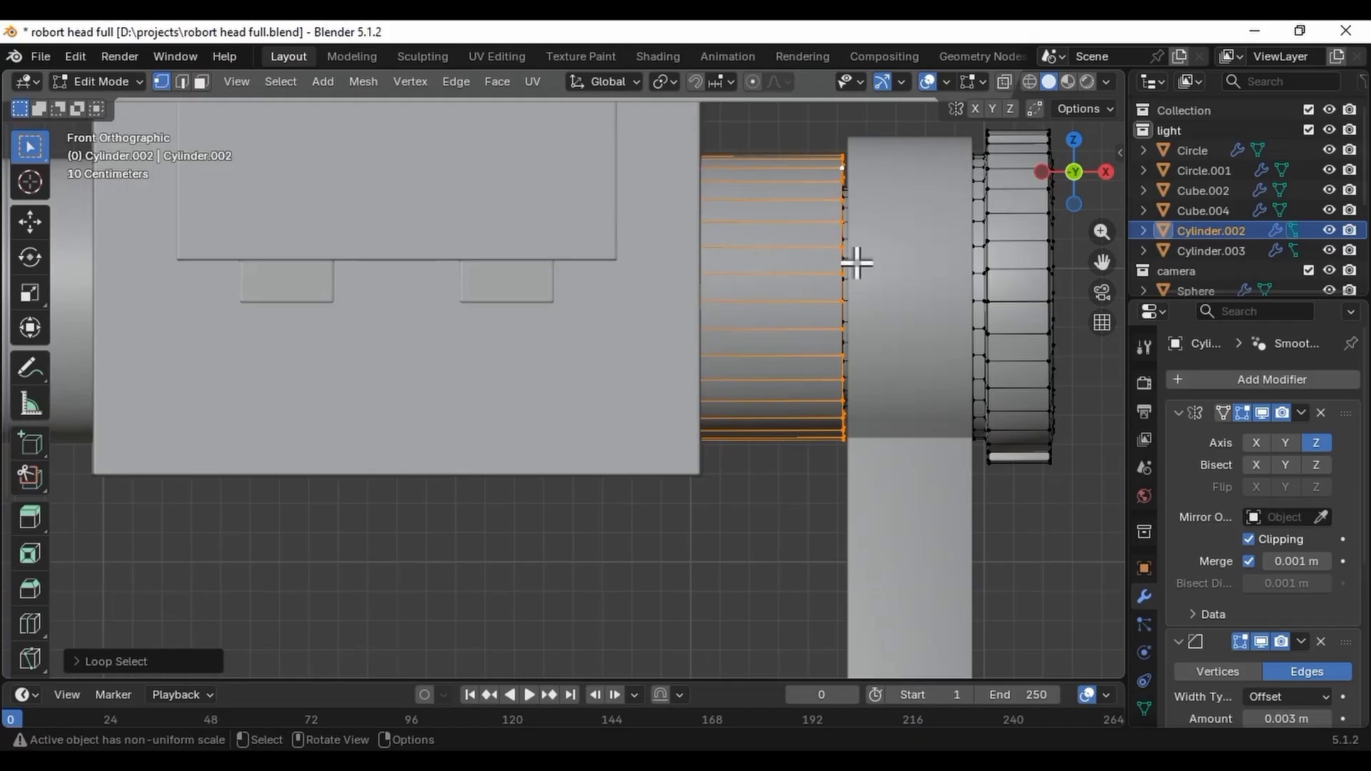
{"action": "key", "text": "g"}
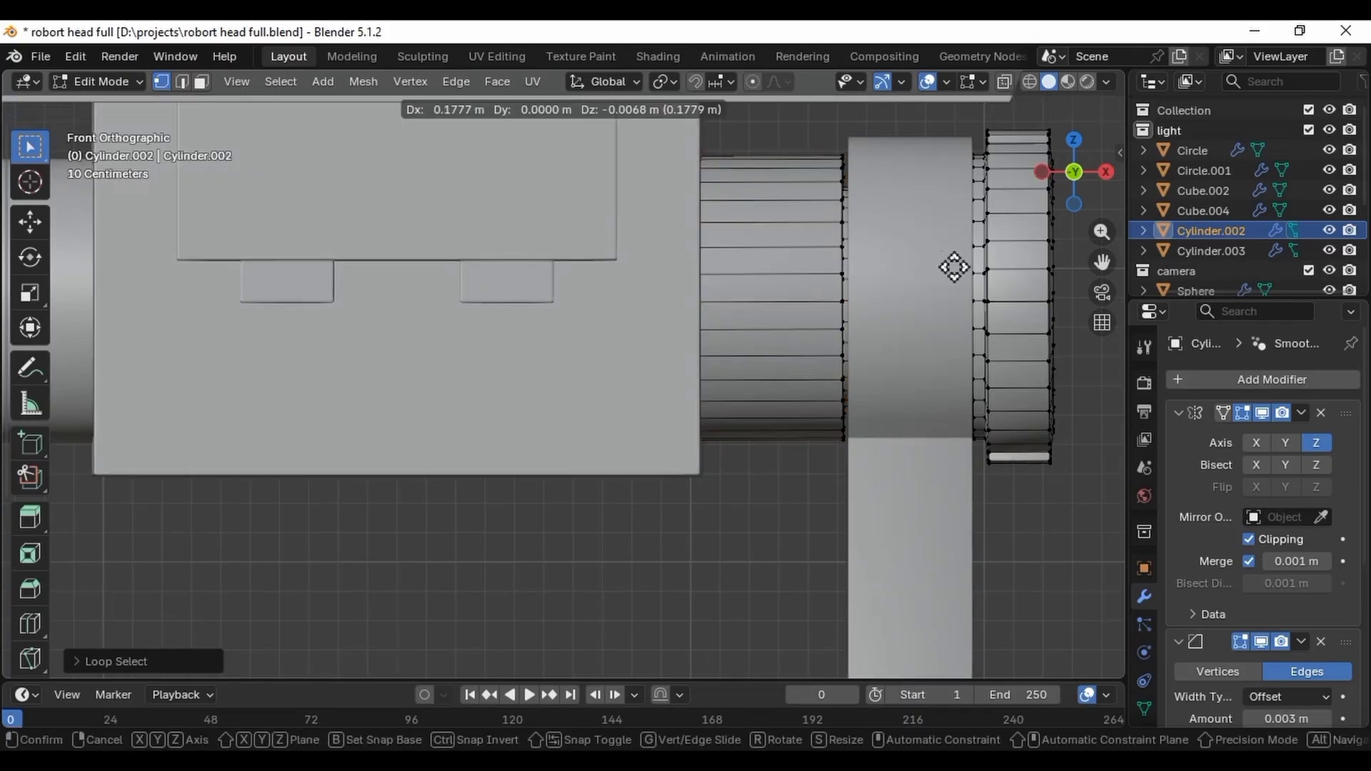
{"action": "left_click", "coordinate": [1102, 268]}
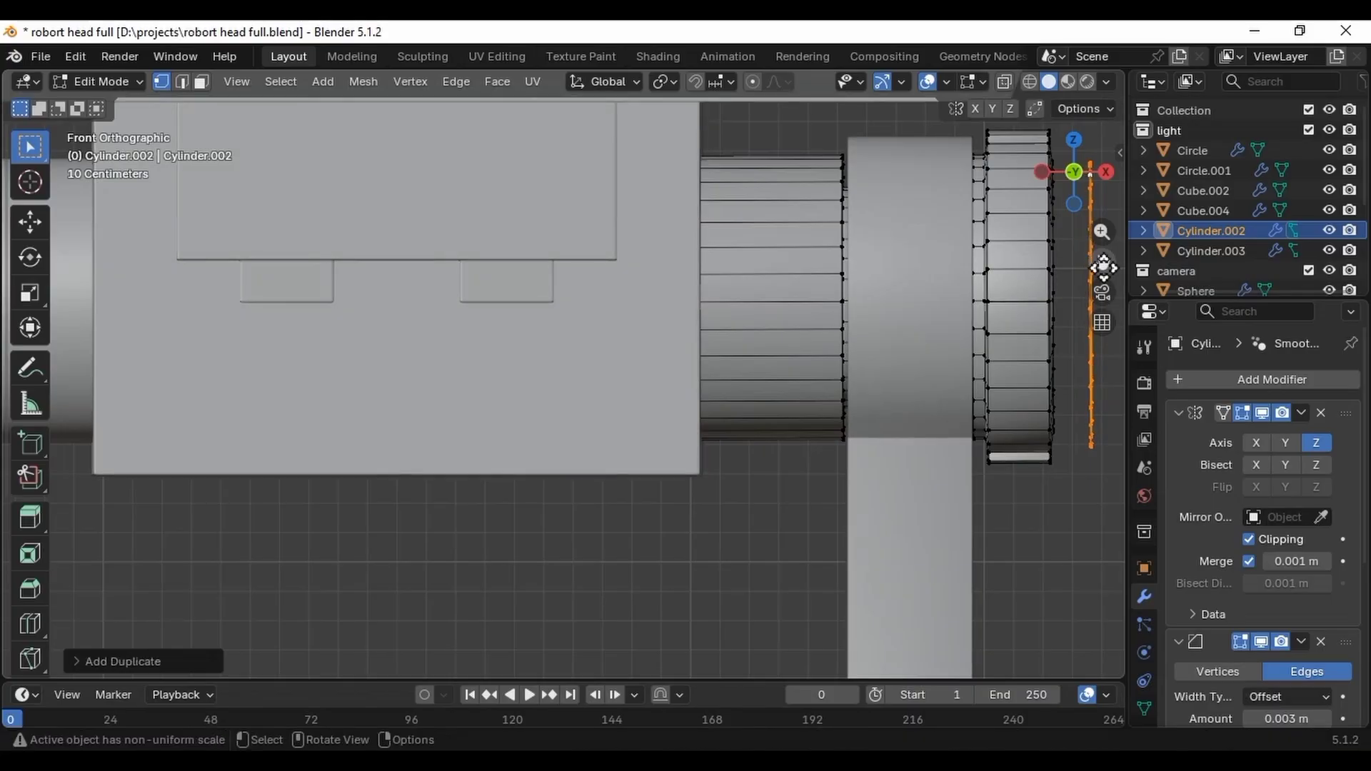
Move the duplicated edge loop farther outward, clear of the neck axle's end cap.
{"action": "scroll", "coordinate": [1063, 286], "scroll_direction": "down", "scroll_amount": 2}
{"action": "scroll", "coordinate": [1062, 286], "scroll_direction": "down", "scroll_amount": 2}
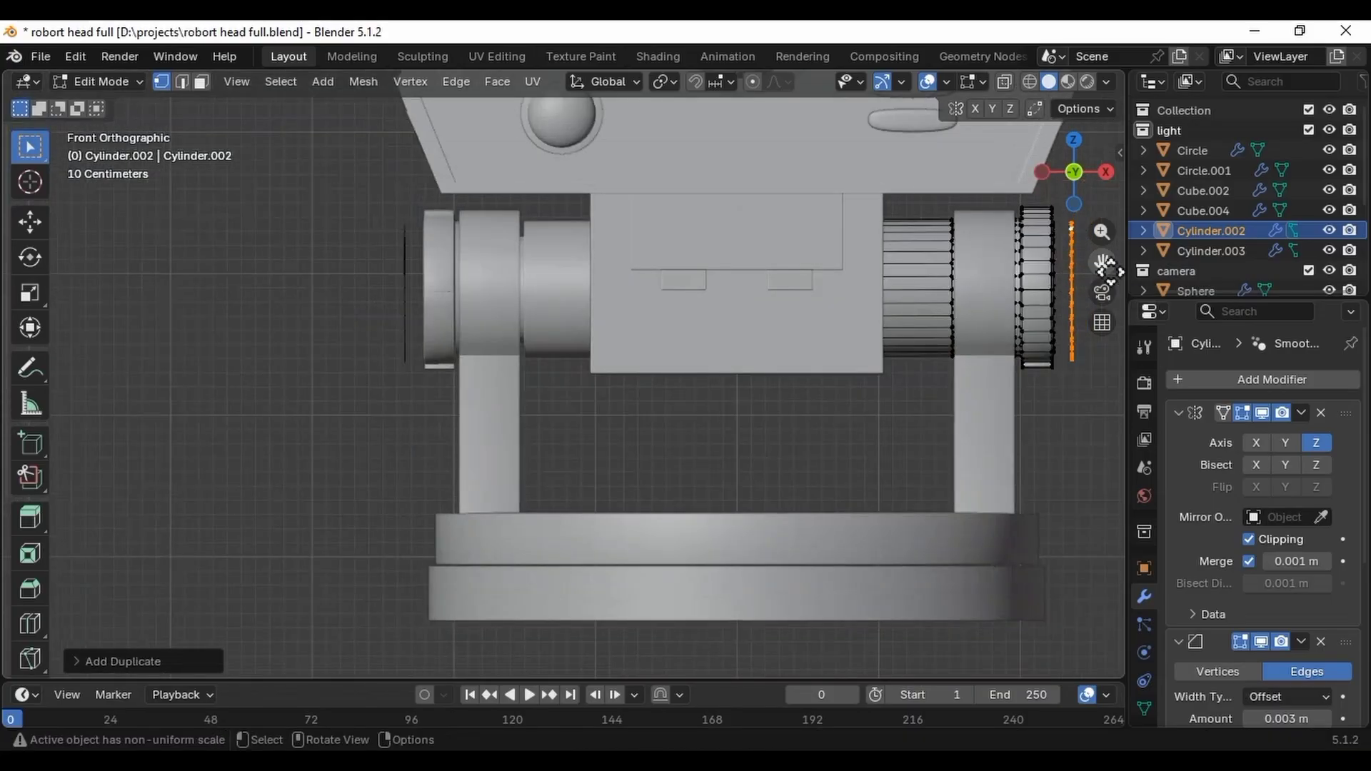
{"action": "middle_click_drag", "start_coordinate": [1063, 286], "coordinate": [878, 315]}
{"action": "key", "text": "g"}
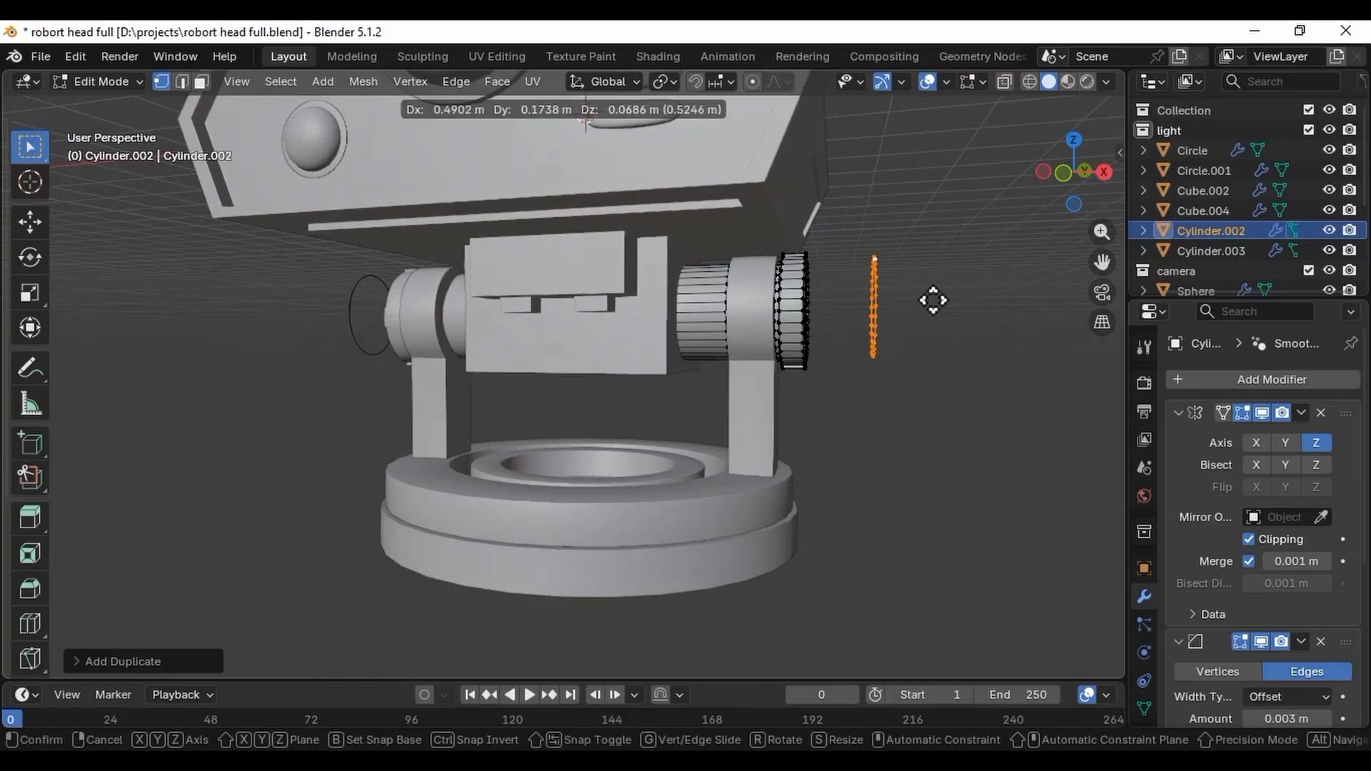
{"action": "left_click", "coordinate": [916, 300]}
{"action": "middle_click_drag", "start_coordinate": [916, 300], "coordinate": [900, 312]}
Scale the duplicated loop up to about 3.87 times its size, deselect it and finish editing the axle.
{"action": "key", "text": "s"}
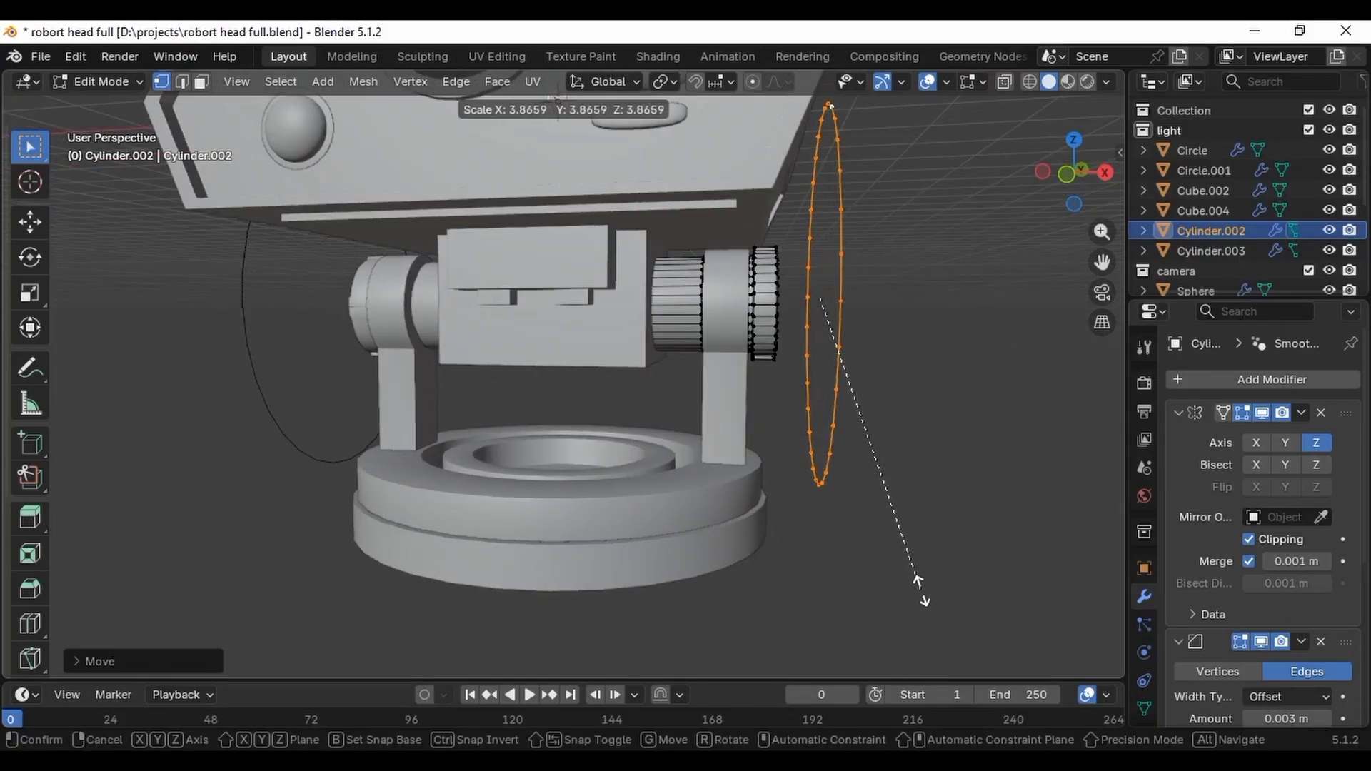
{"action": "left_click", "coordinate": [916, 578]}
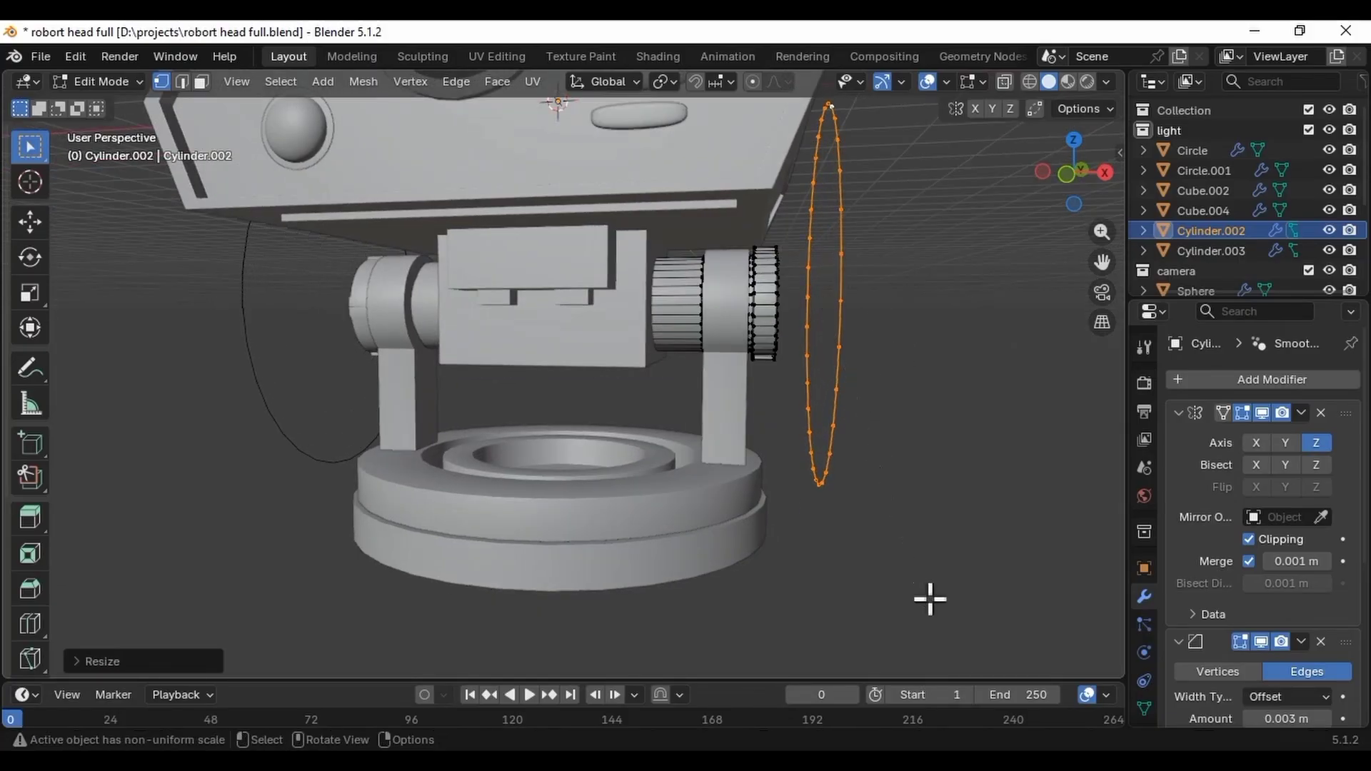
{"action": "left_click", "coordinate": [1067, 177]}
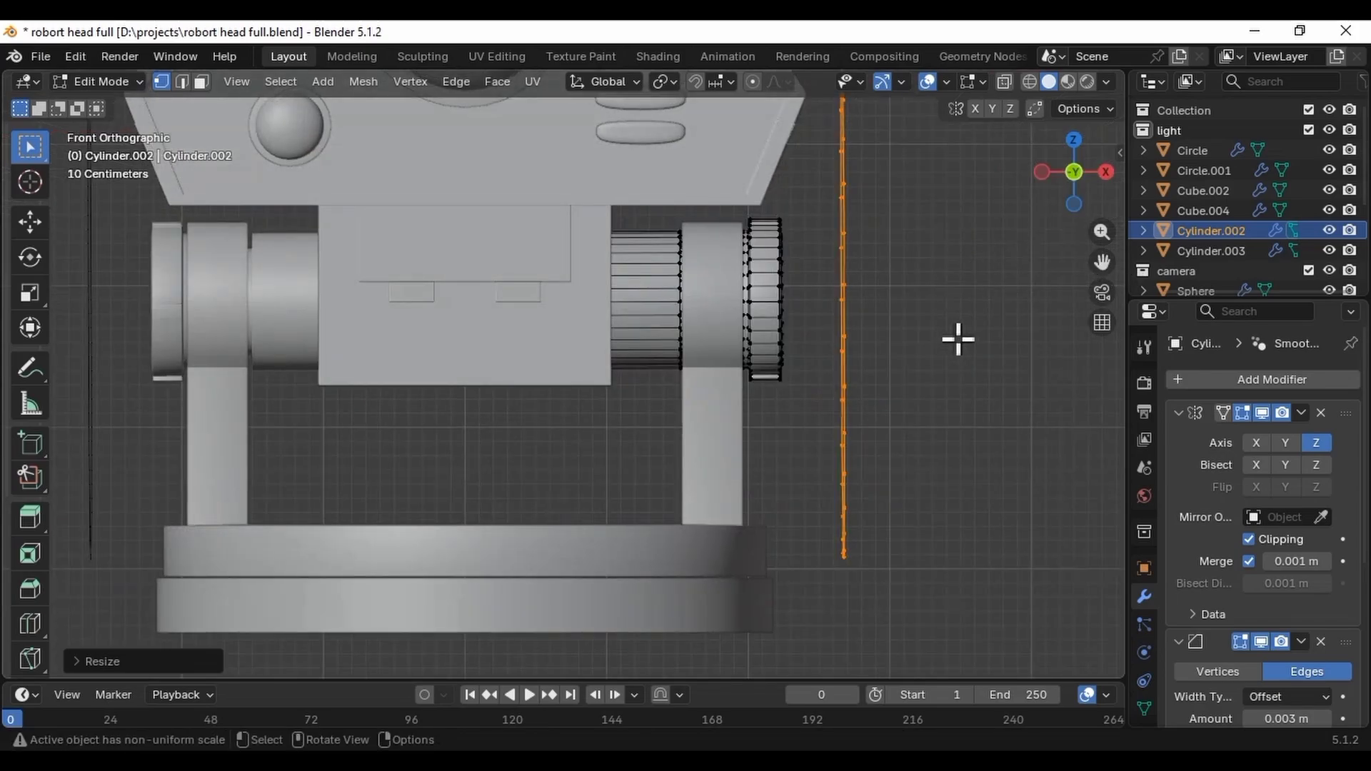
{"action": "scroll", "coordinate": [955, 336], "scroll_direction": "down", "scroll_amount": 2}
{"action": "scroll", "coordinate": [960, 337], "scroll_direction": "down", "scroll_amount": 1}
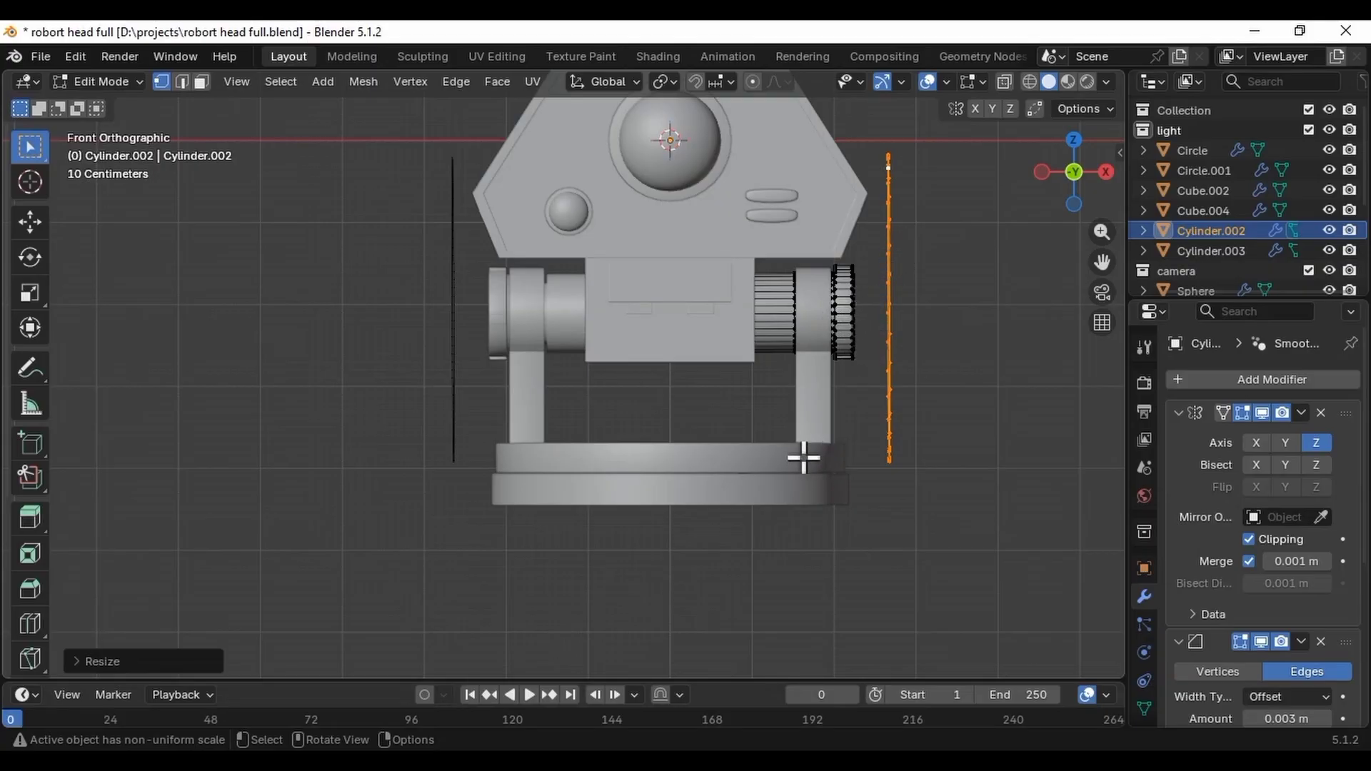
{"action": "key", "text": "alt+a"}
{"action": "key", "text": "Tab"}
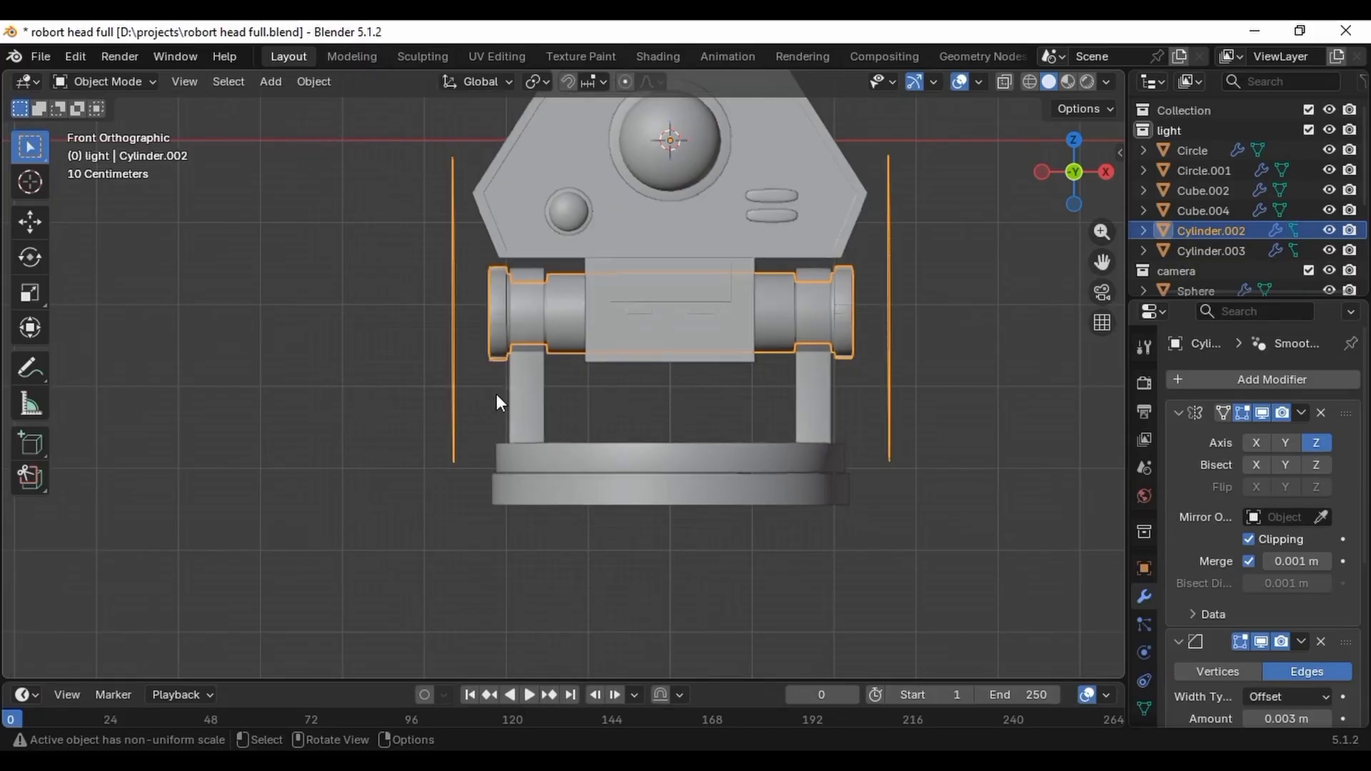
Duplicate the upper base ring's top outer edge loop, scale the copy up about 1.77 times, and finish editing the ring.
{"action": "left_click", "coordinate": [822, 539]}
{"action": "left_click", "coordinate": [722, 453]}
{"action": "key", "text": "Tab"}
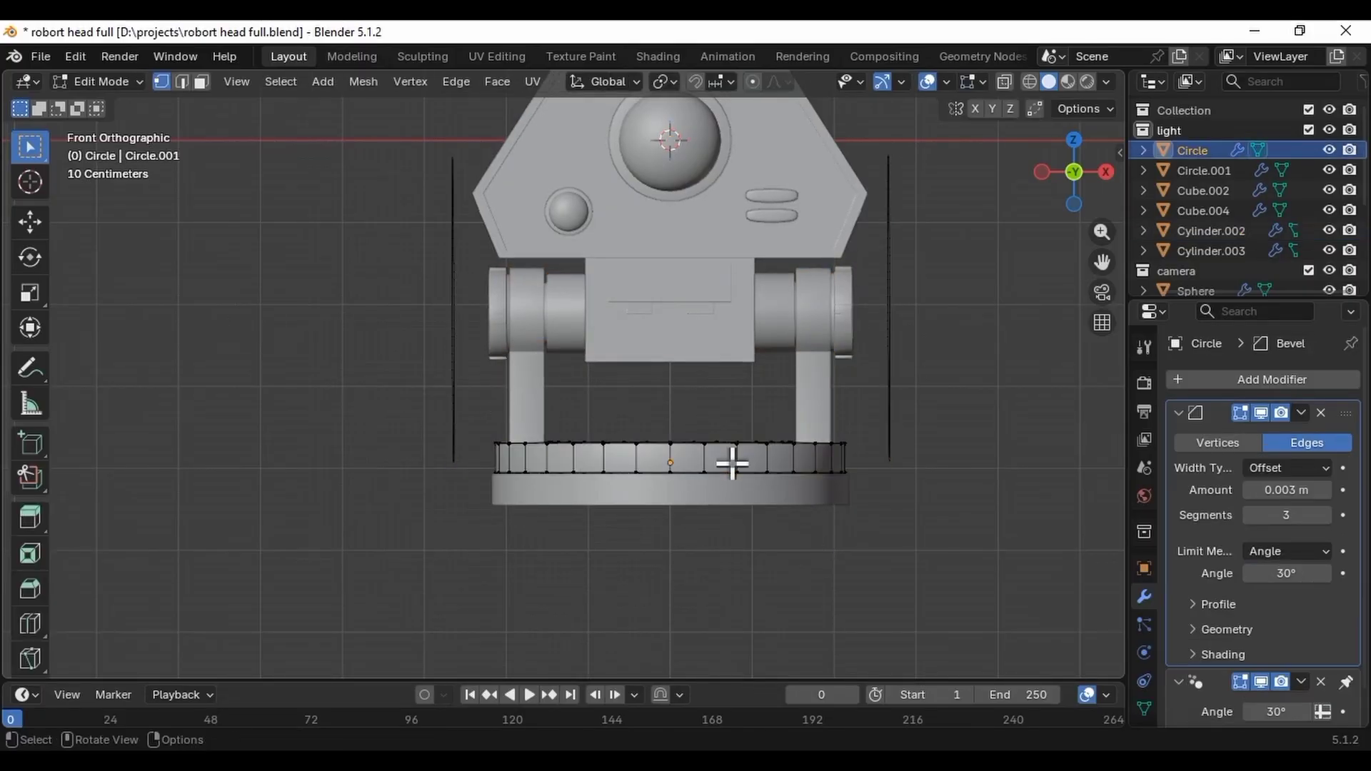
{"action": "middle_click_drag", "start_coordinate": [730, 453], "coordinate": [768, 479]}
{"action": "left_click", "coordinate": [768, 479], "text": "alt"}
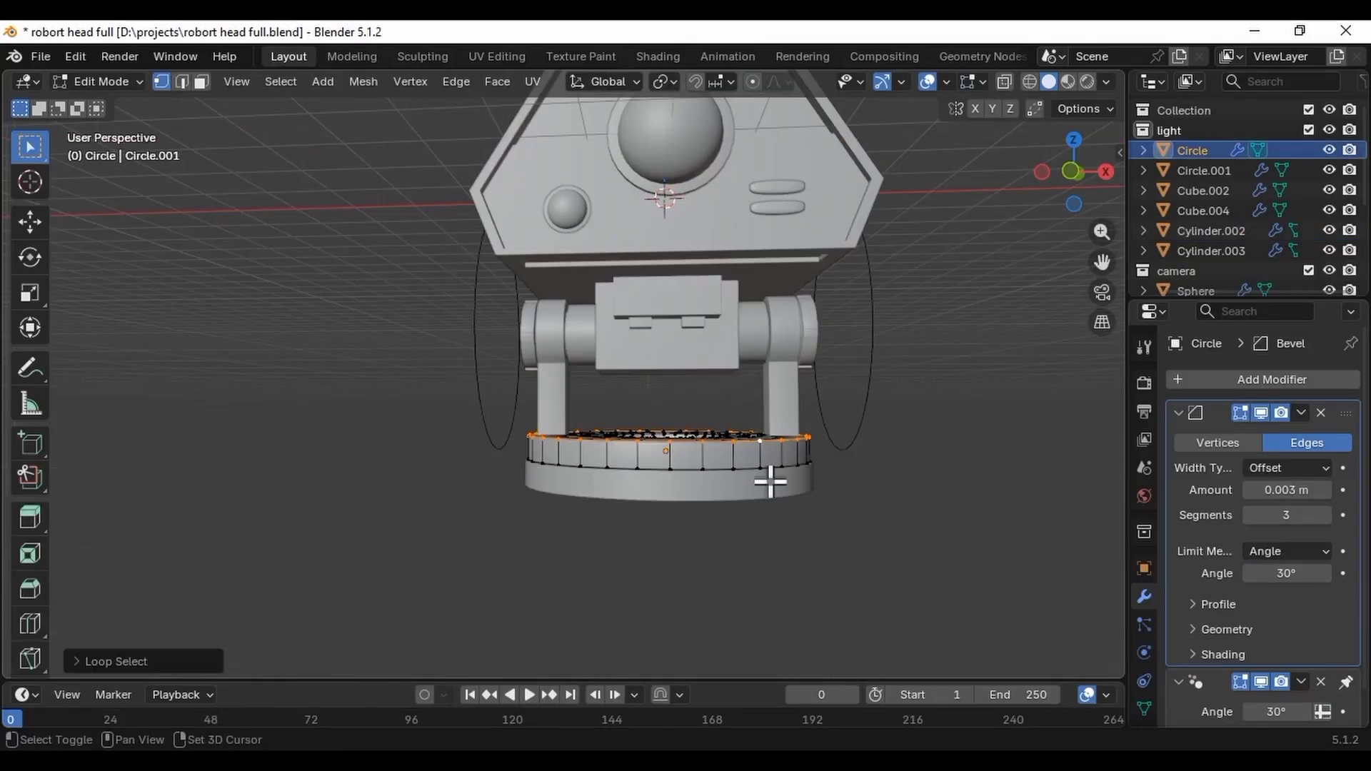
{"action": "key", "text": "g"}
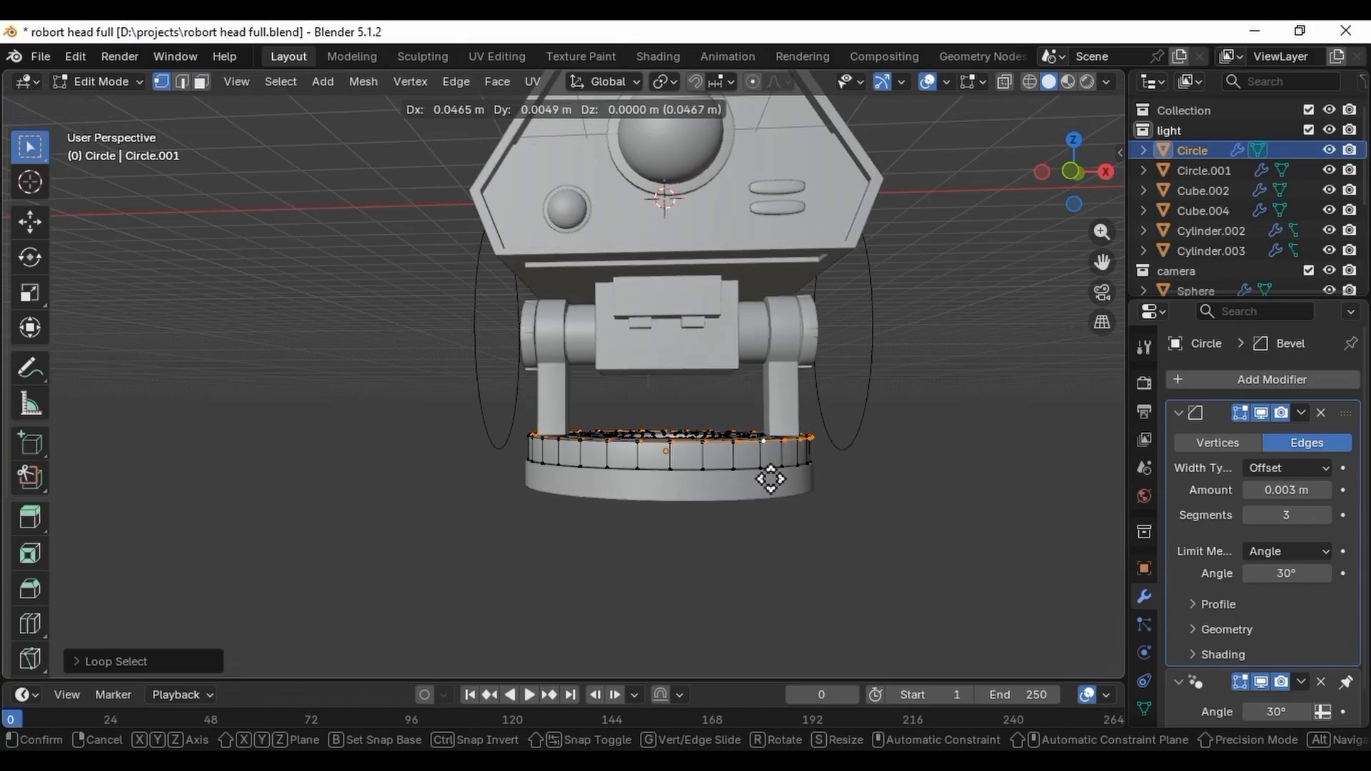
{"action": "key", "text": "s"}
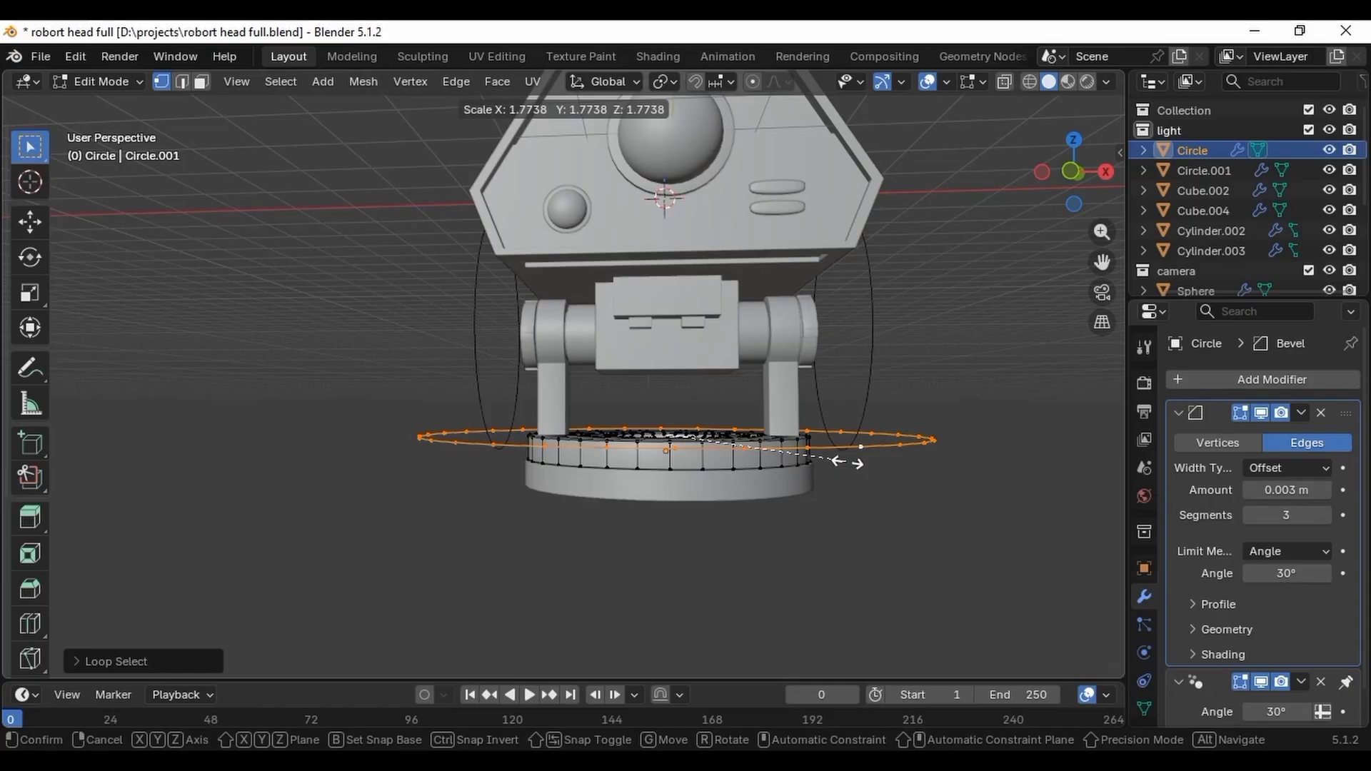
{"action": "left_click", "coordinate": [852, 466]}
{"action": "key", "text": "Tab"}
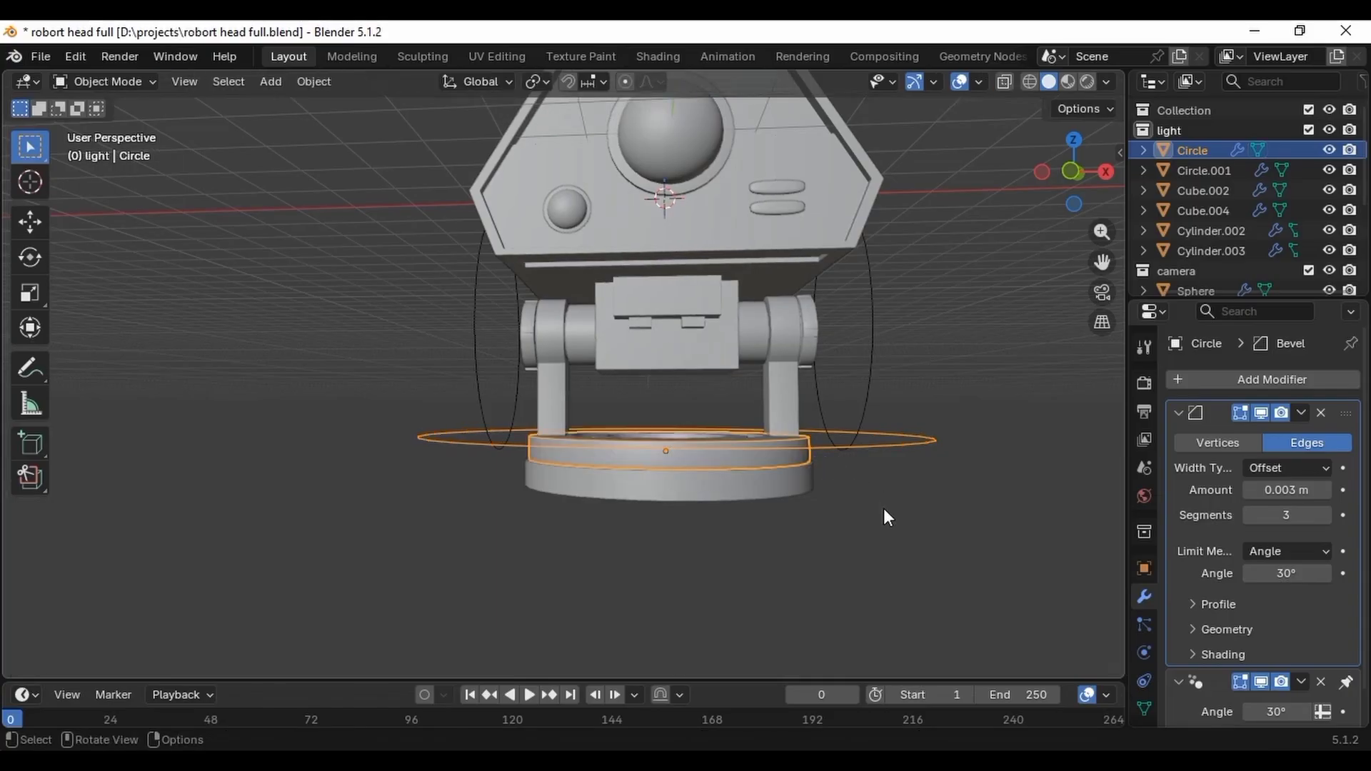
{"action": "left_click", "coordinate": [885, 508]}
Save the current file, and save it again in D:\projects under the name robort neck.blend.
{"action": "middle_click_drag", "start_coordinate": [885, 508], "coordinate": [822, 336]}
{"action": "scroll", "coordinate": [684, 455], "scroll_direction": "down", "scroll_amount": 4}
{"action": "key", "text": "ctrl+s"}
{"action": "left_click", "coordinate": [41, 56]}
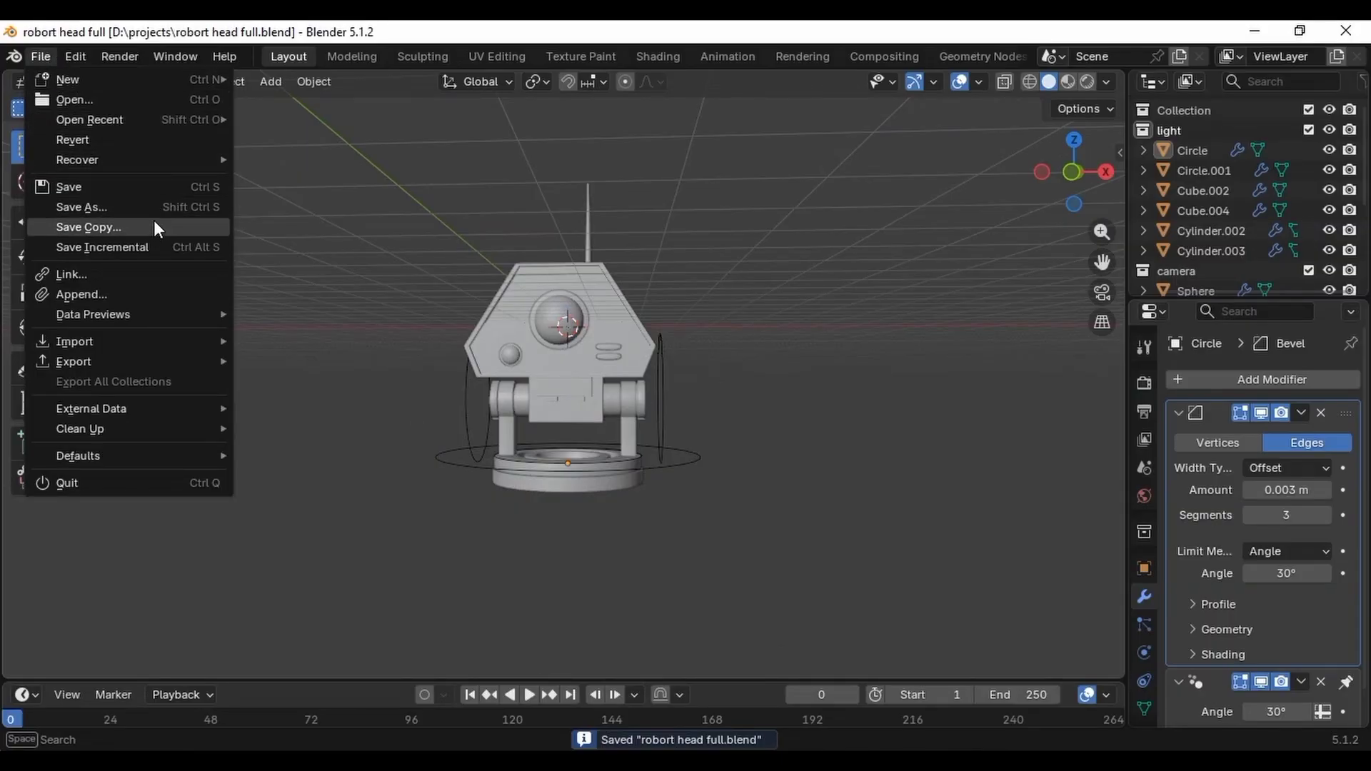
{"action": "left_click", "coordinate": [173, 206]}
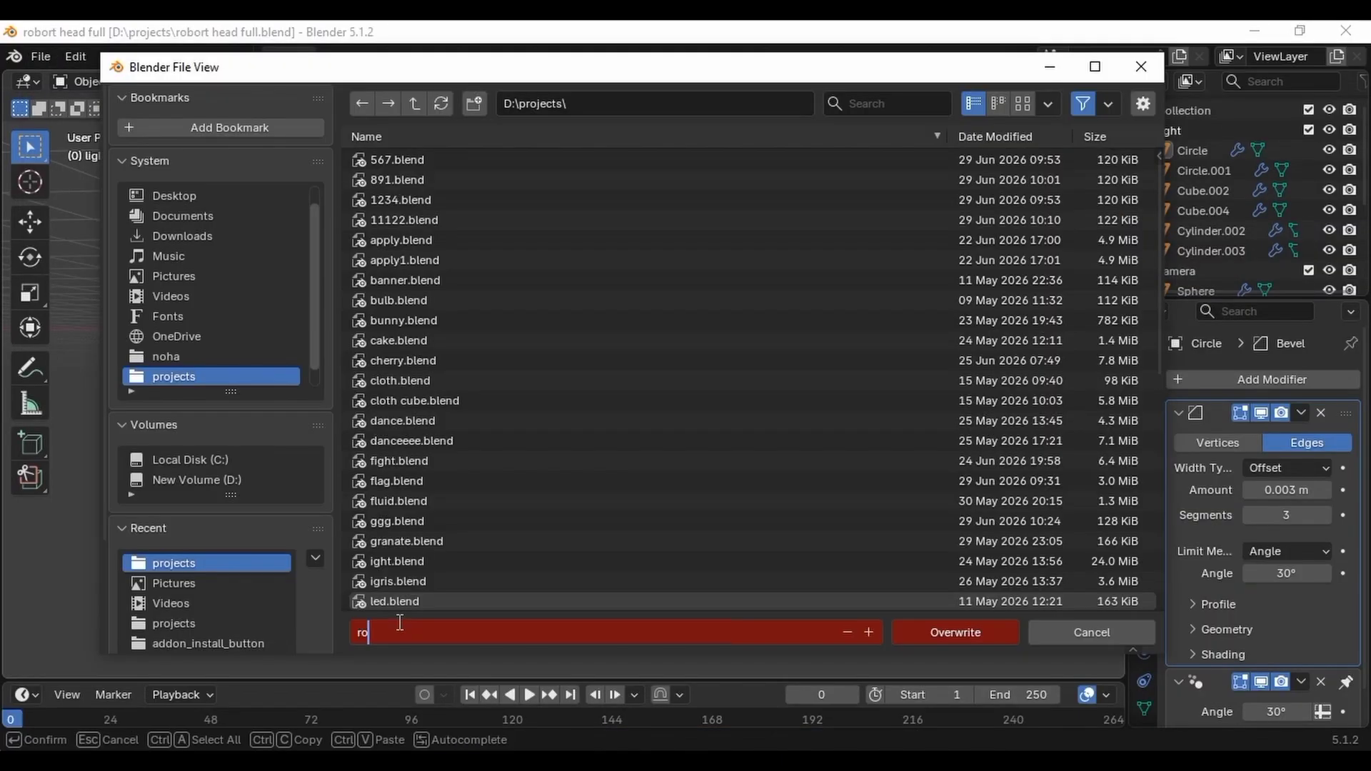
{"action": "type", "text": "robort neck"}
{"action": "key", "text": "Return"}
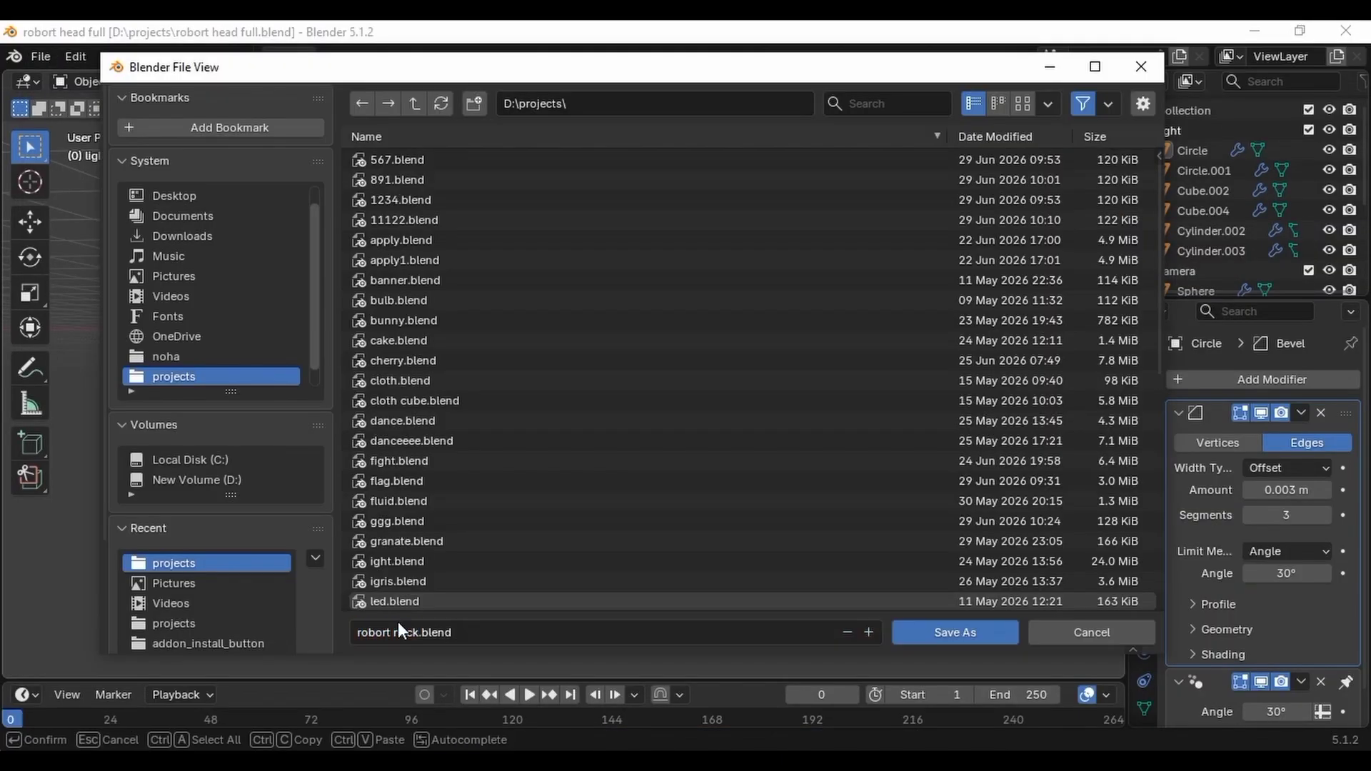
{"action": "left_click", "coordinate": [957, 633]}
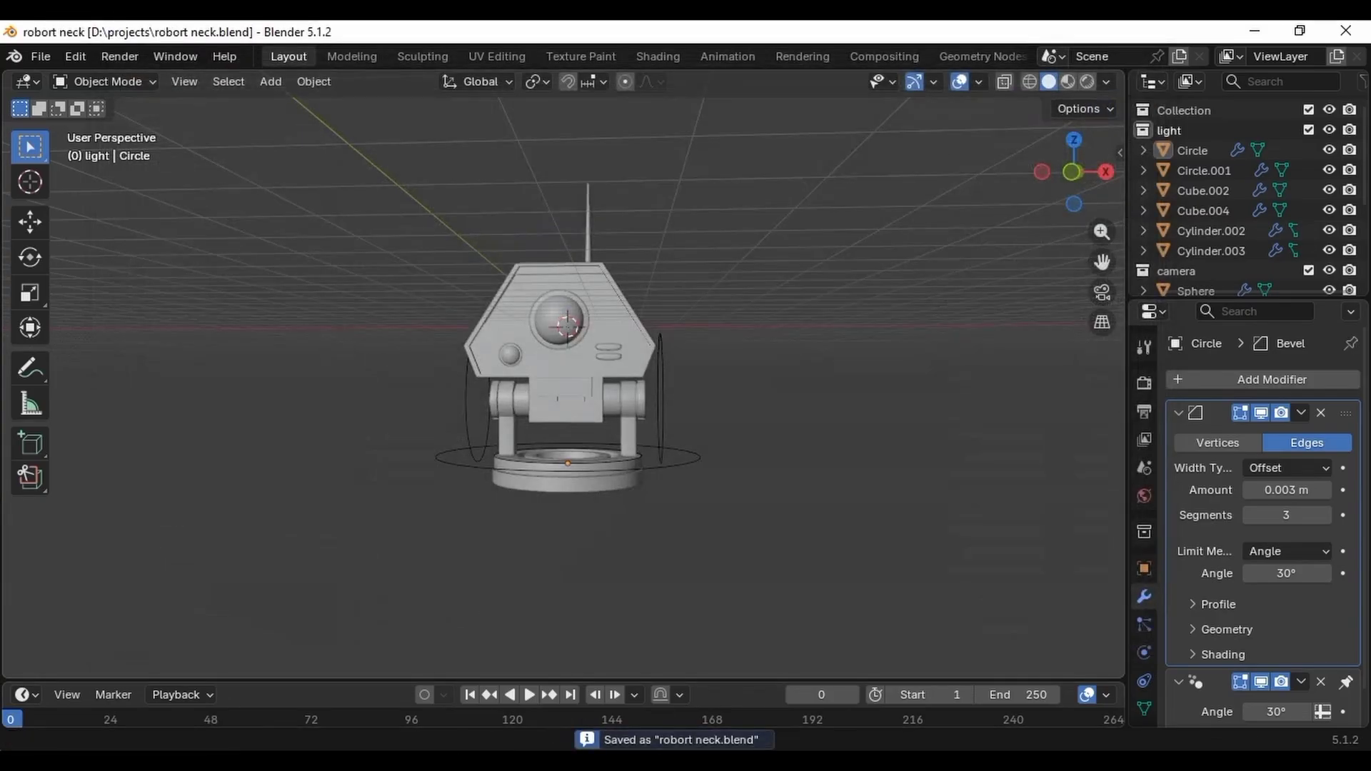